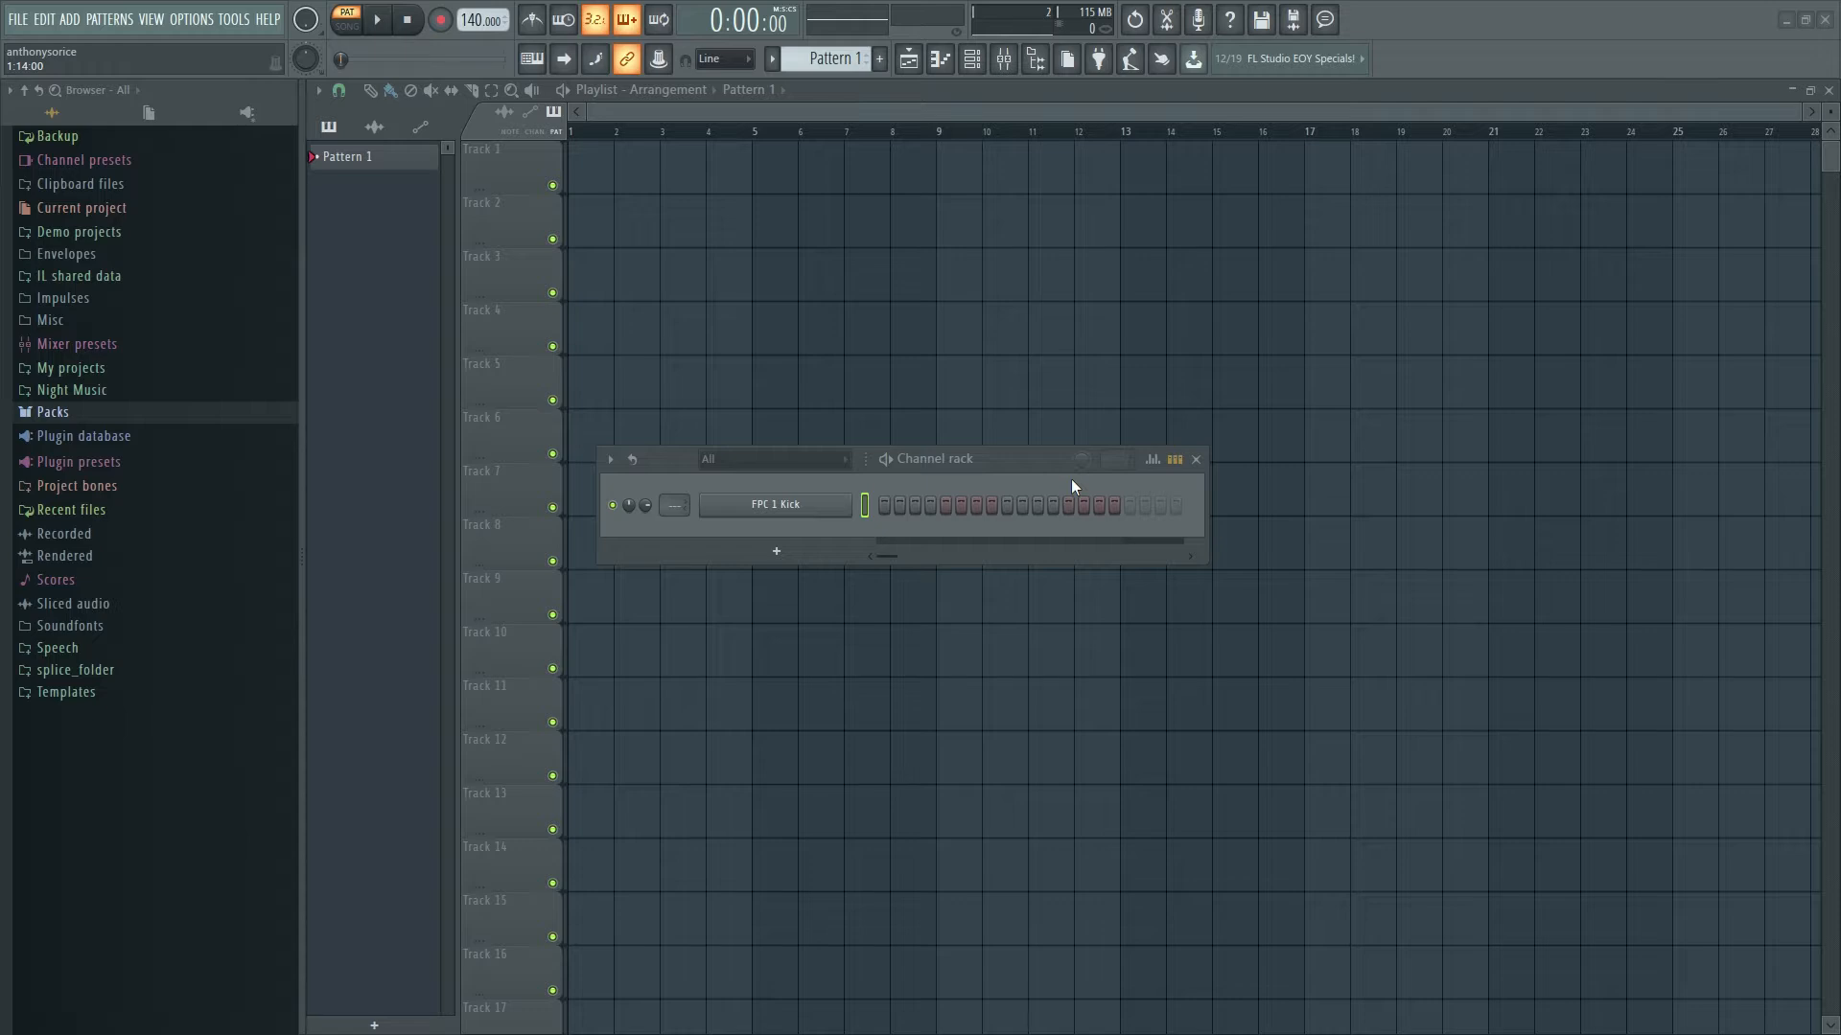
- Reposition the Channel rack over the playlist, briefly showing and hiding the mixer
drag(1048, 458, 924, 278)
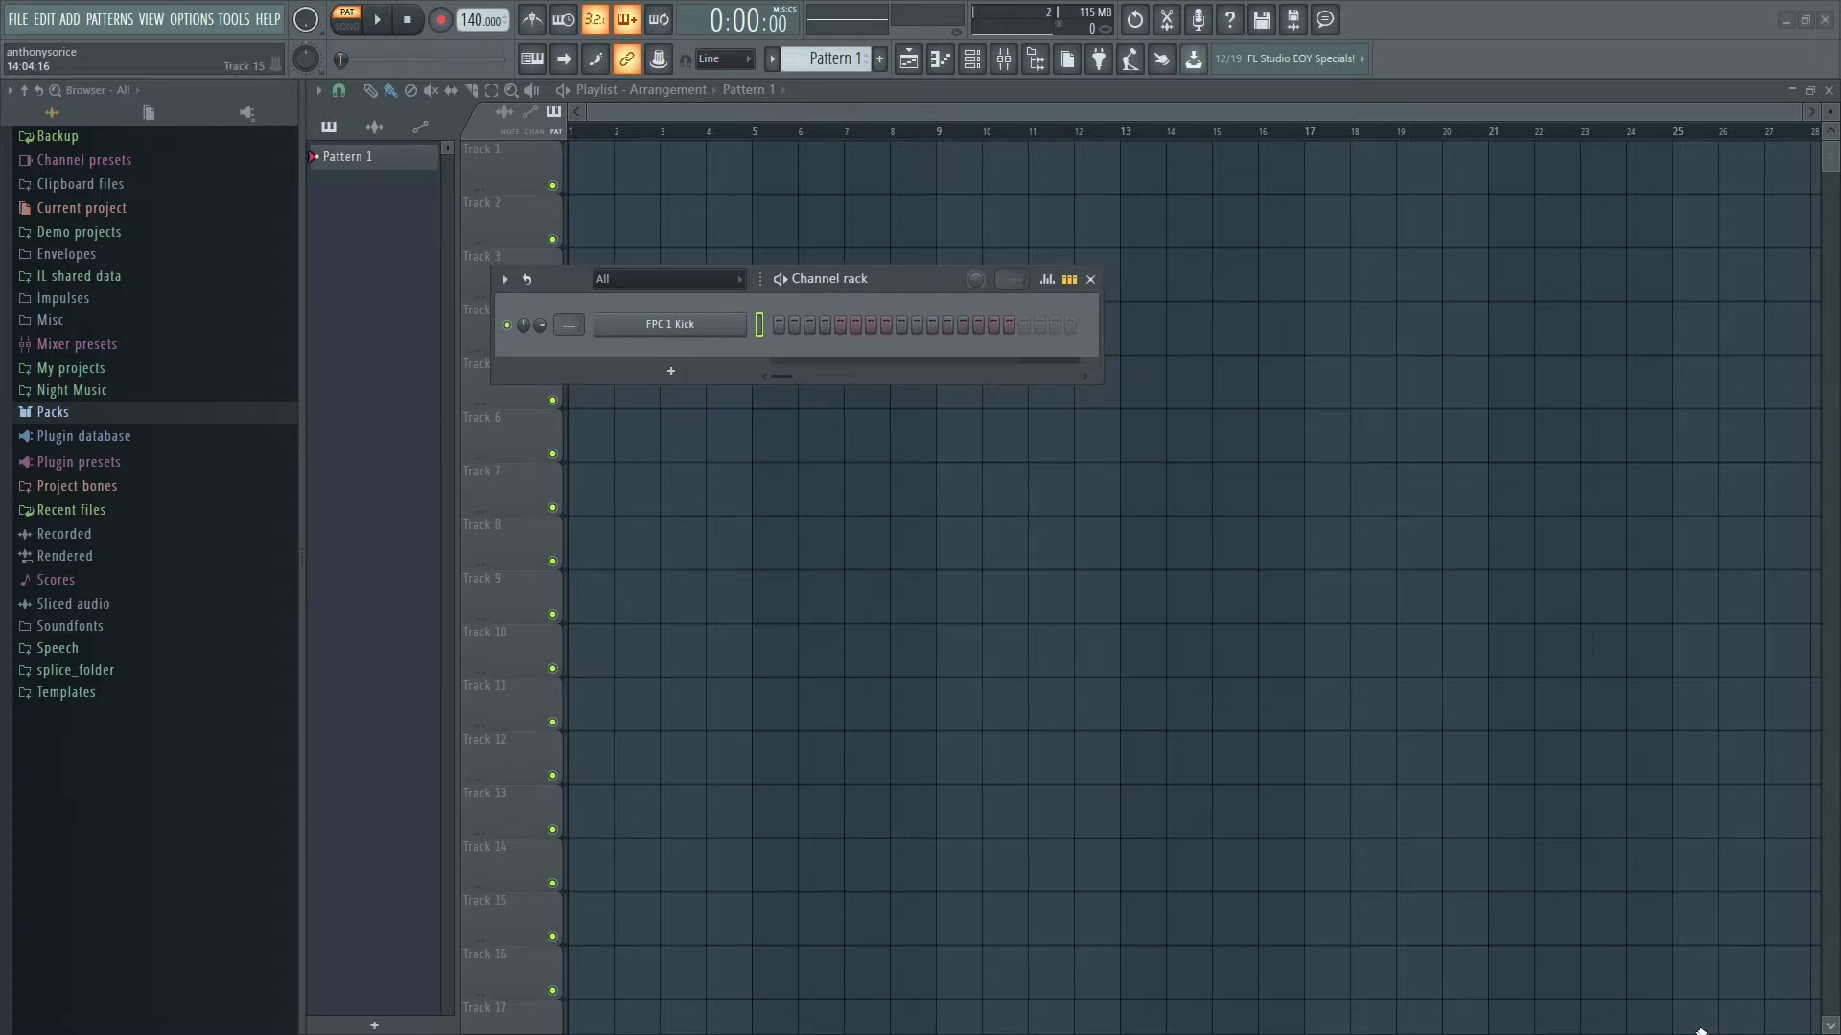
drag(909, 278, 989, 291)
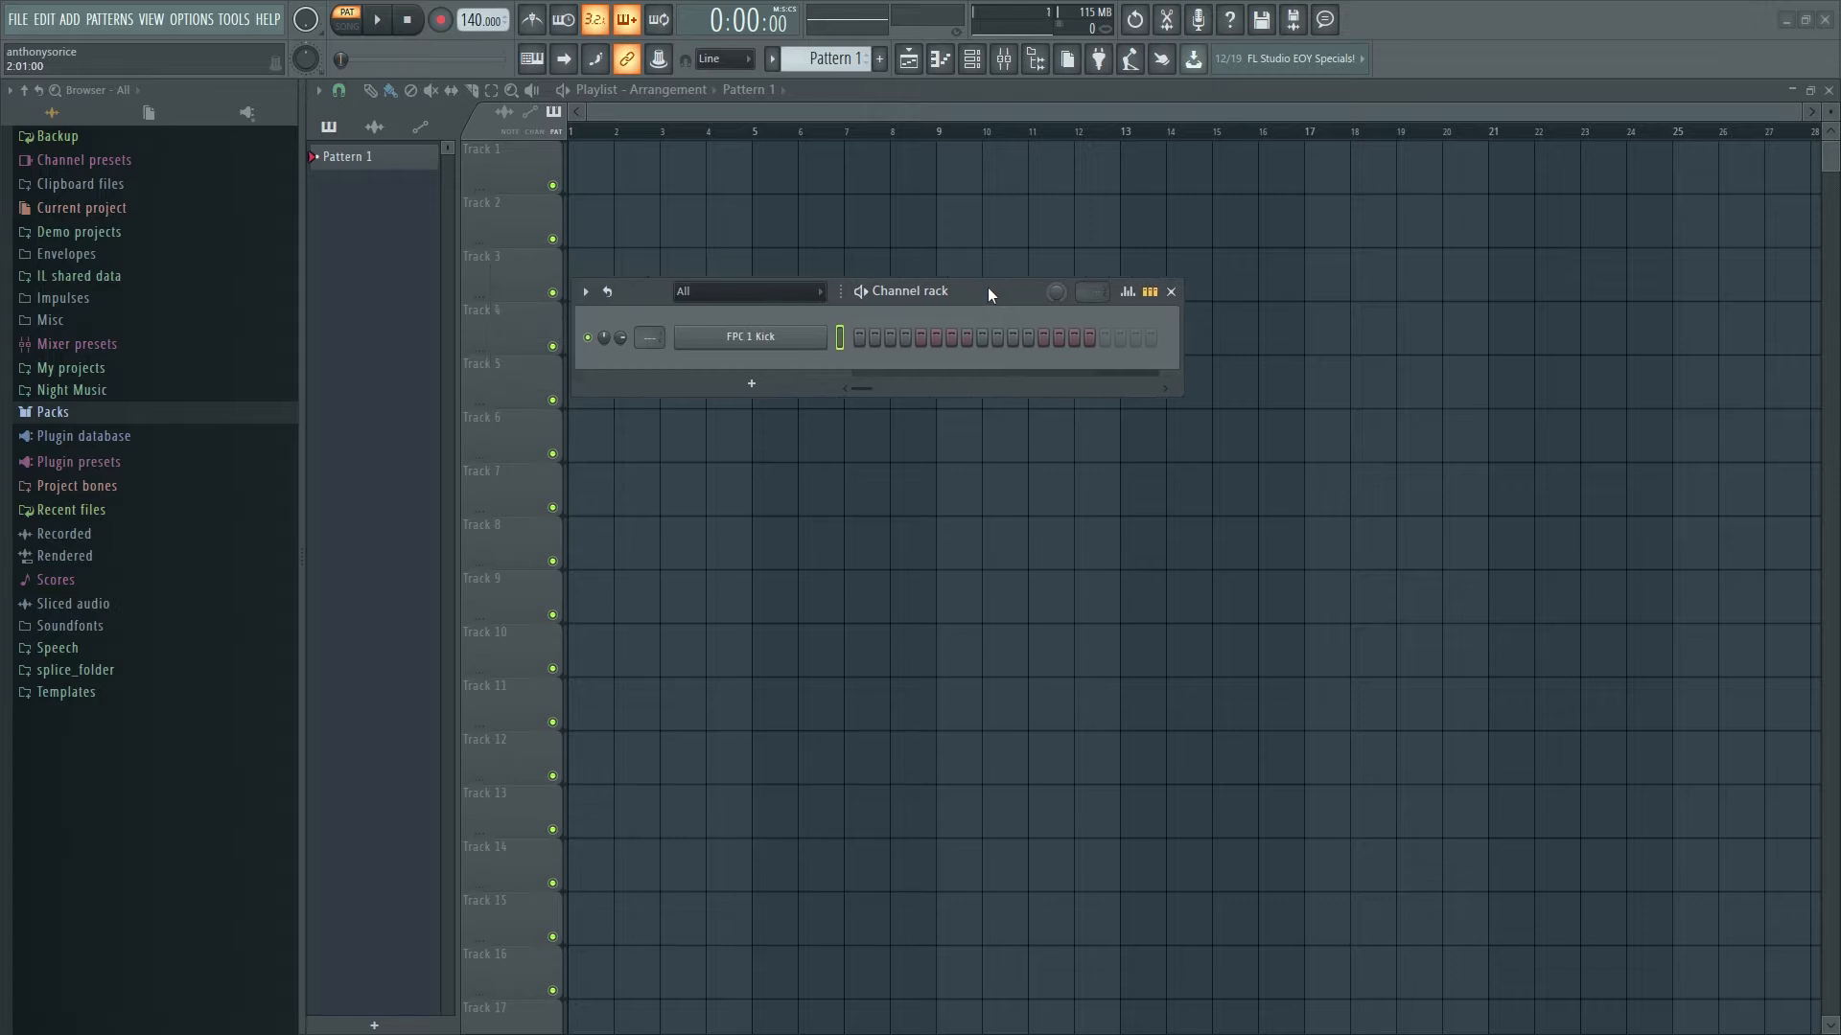
key(F9)
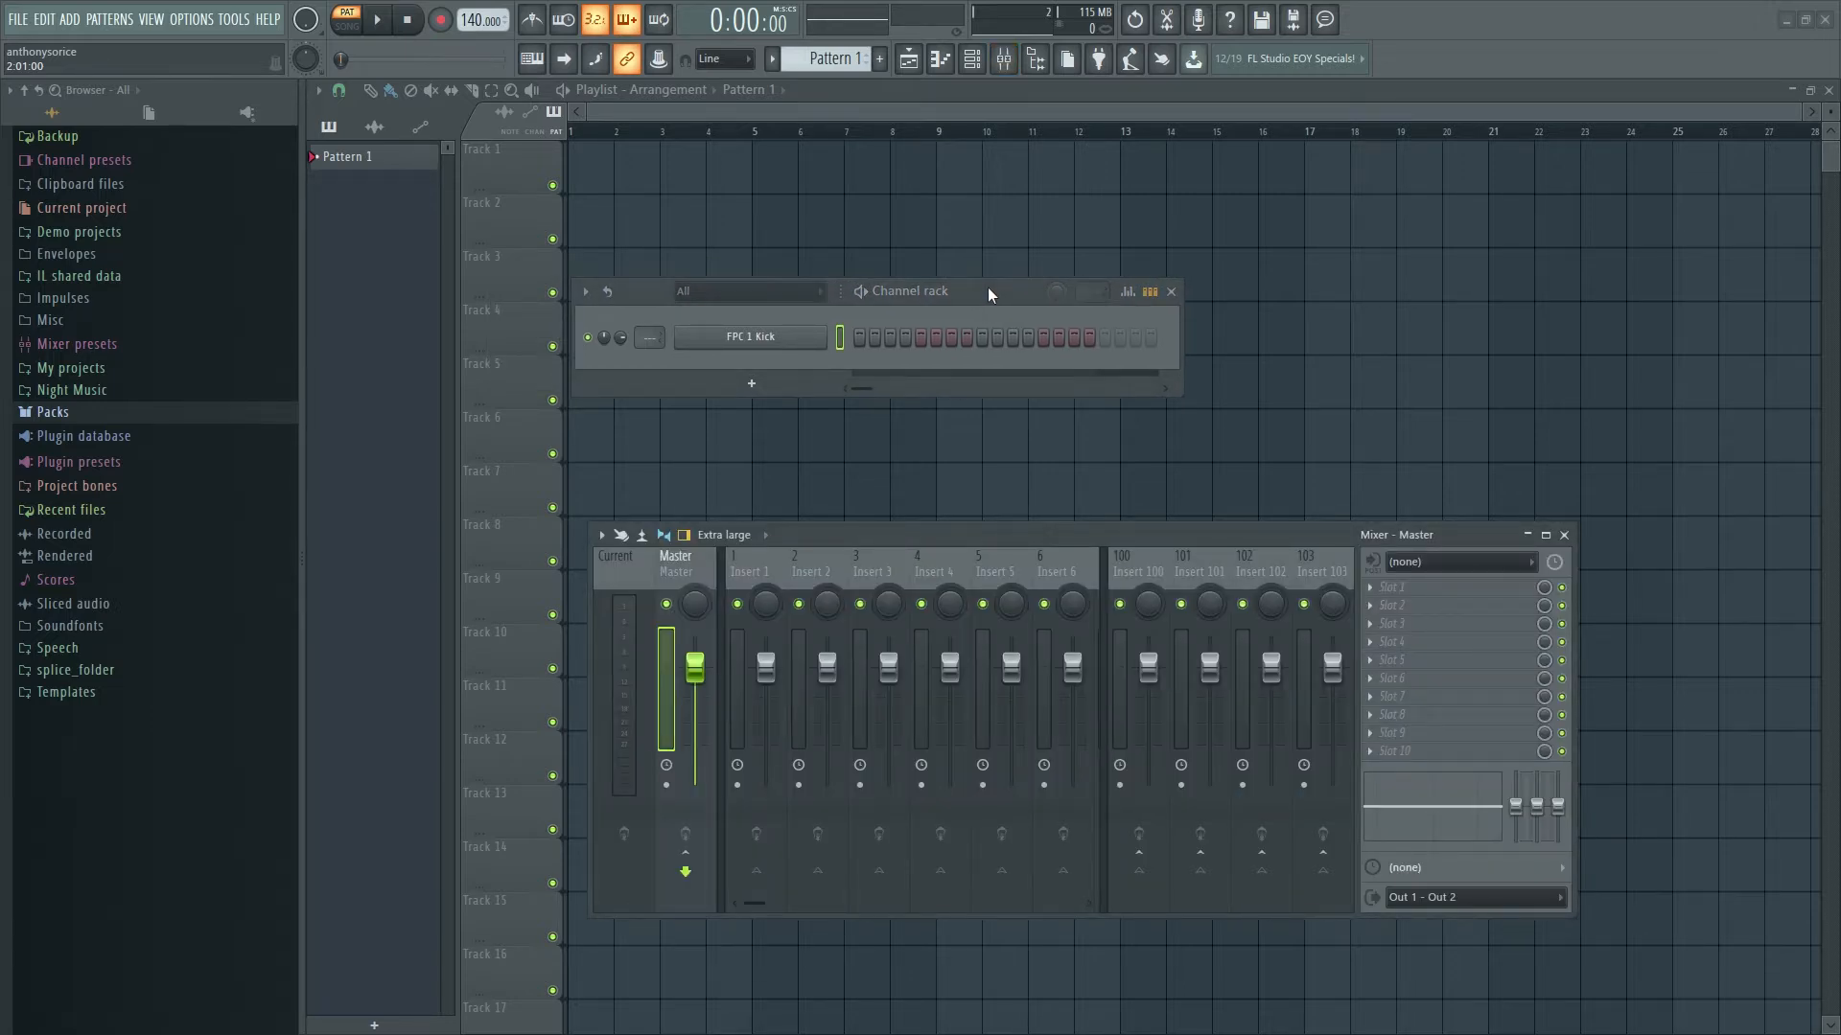
key(F9)
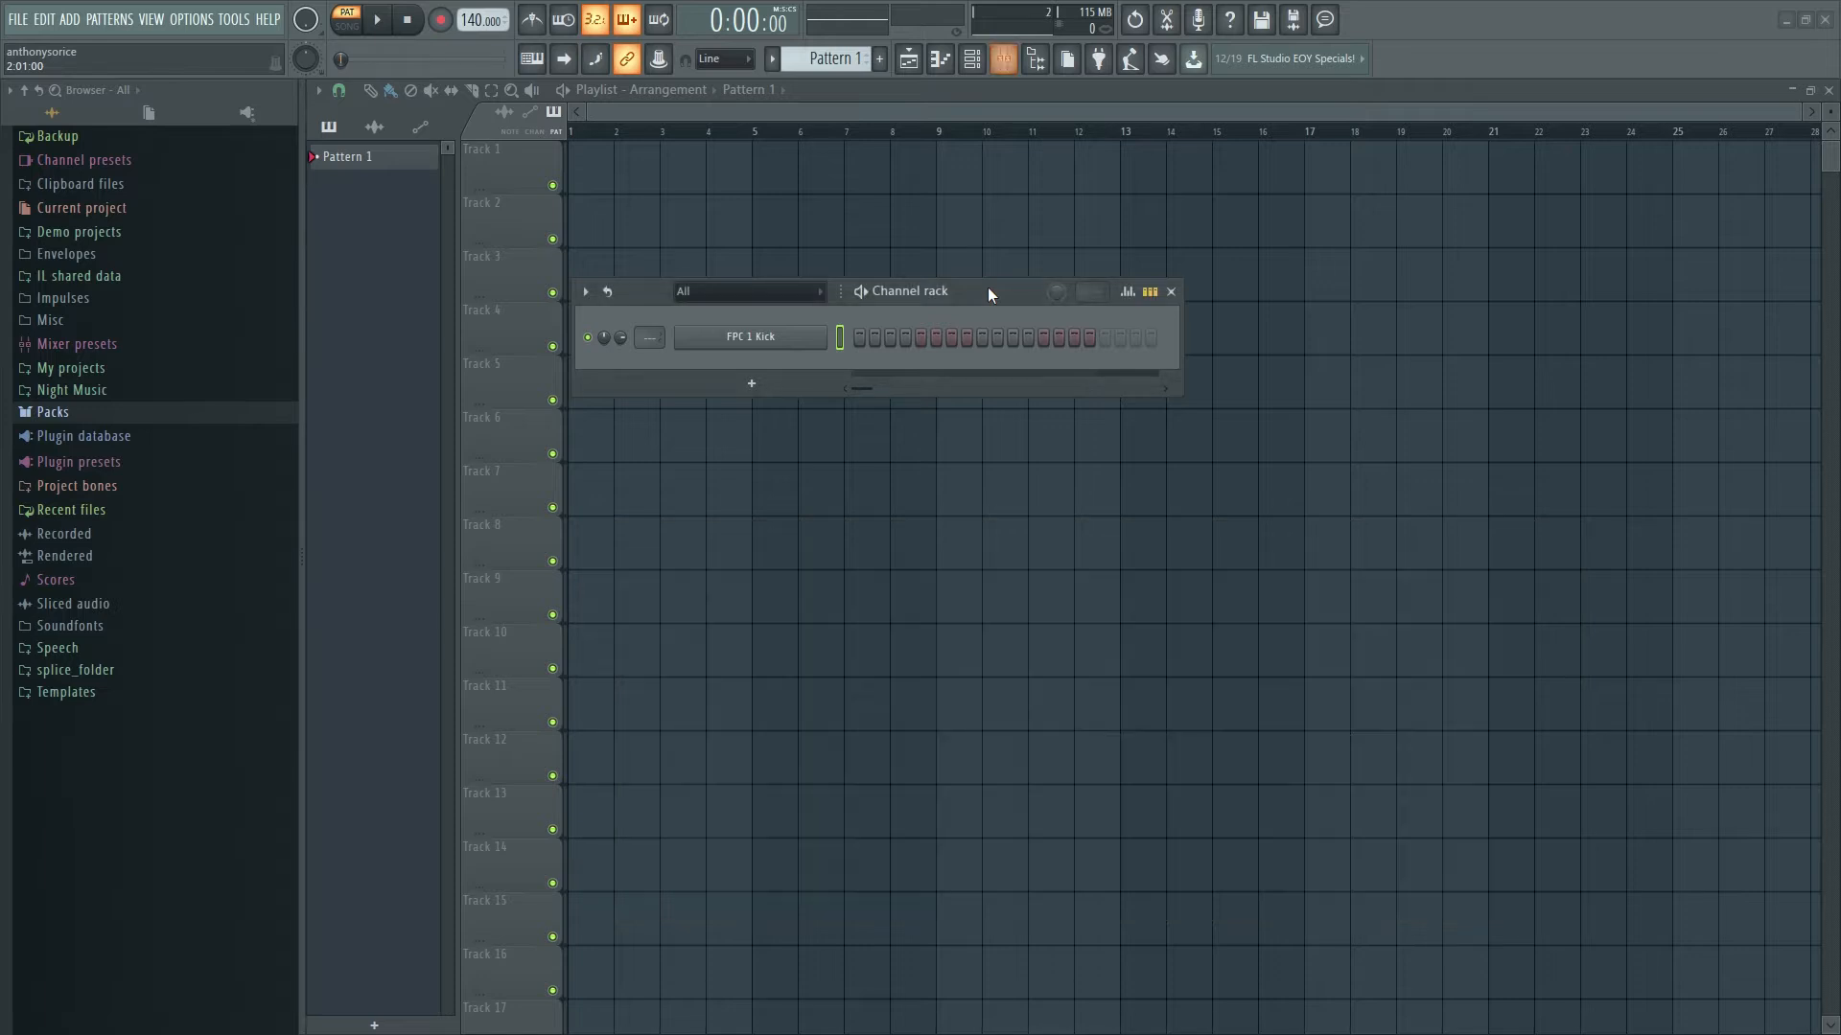
drag(991, 293, 874, 364)
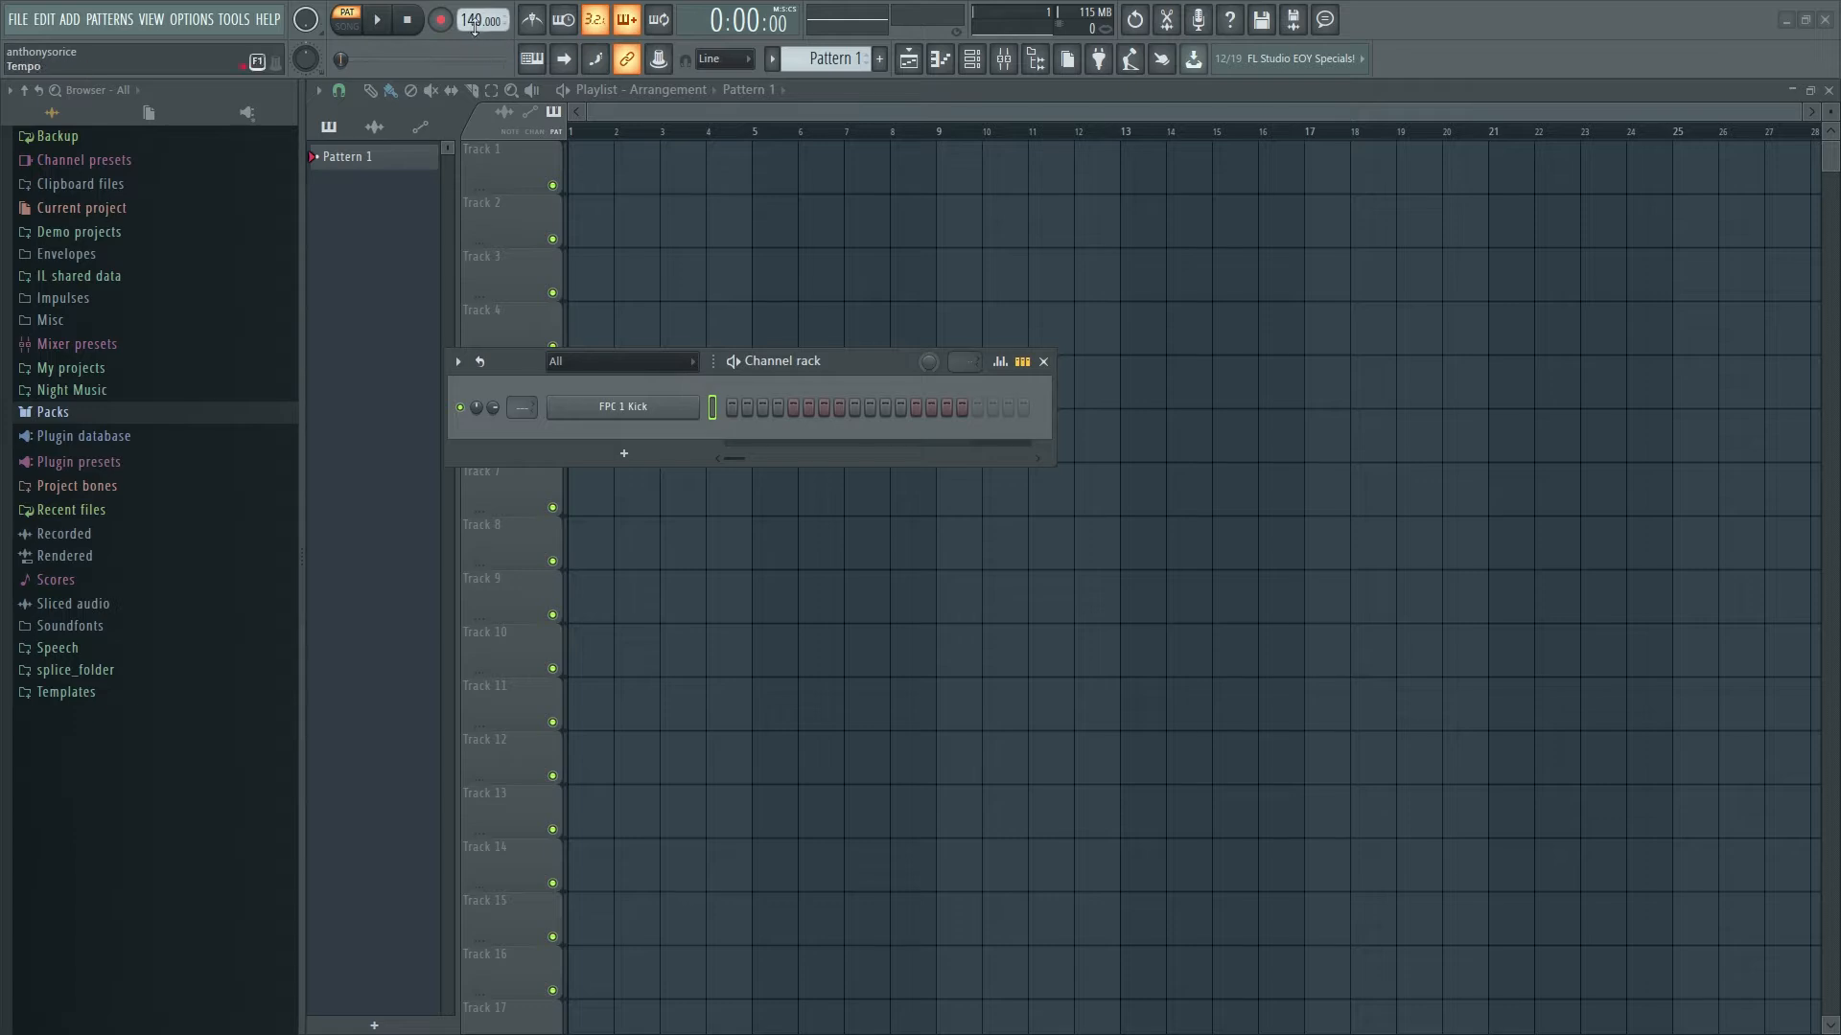
- Try lowering the tempo toward 136 BPM, toggle song/pattern mode, and recentre the Channel rack
drag(477, 20, 476, 21)
click(353, 27)
click(354, 25)
drag(871, 361, 1184, 366)
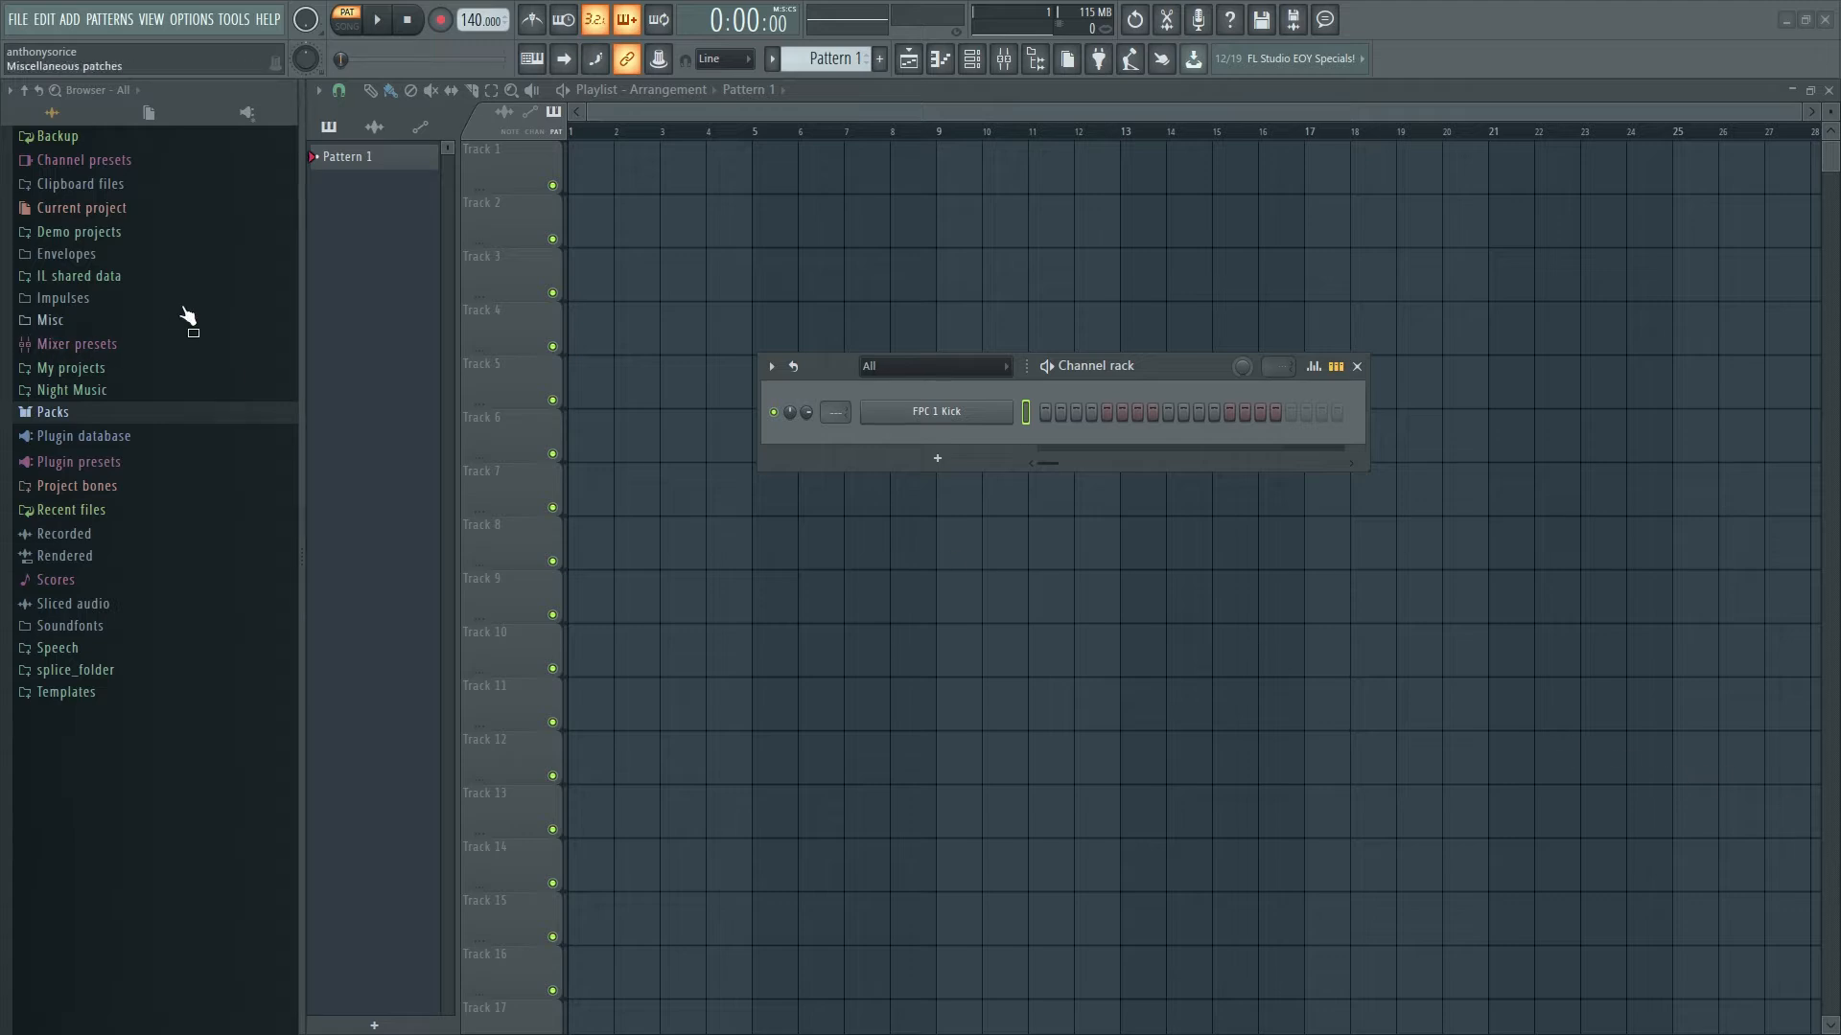
- Adjust the master volume level
click(307, 20)
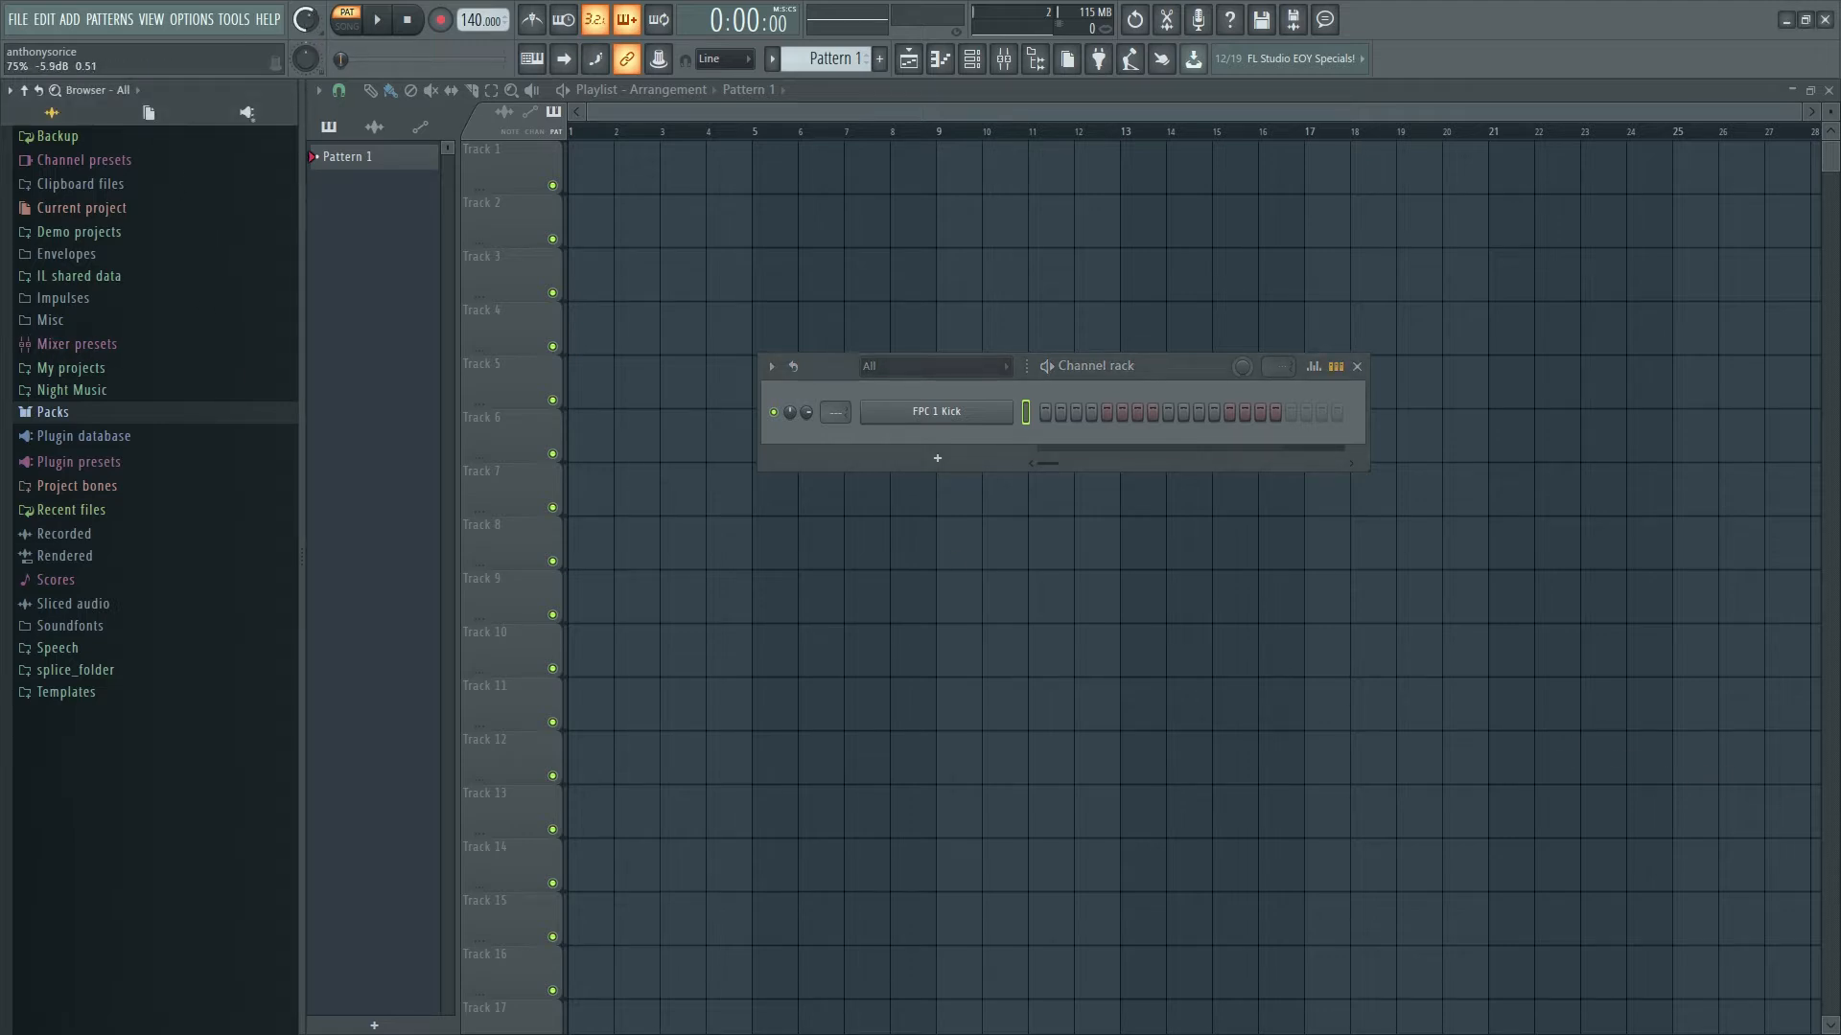
mouse_move(316, 32)
mouse_down()
mouse_move(316, 55)
mouse_move(316, 28)
mouse_up()
click(317, 31)
- Browse Packs > Drums > Kicks in the browser, then collapse those folders again
click(135, 419)
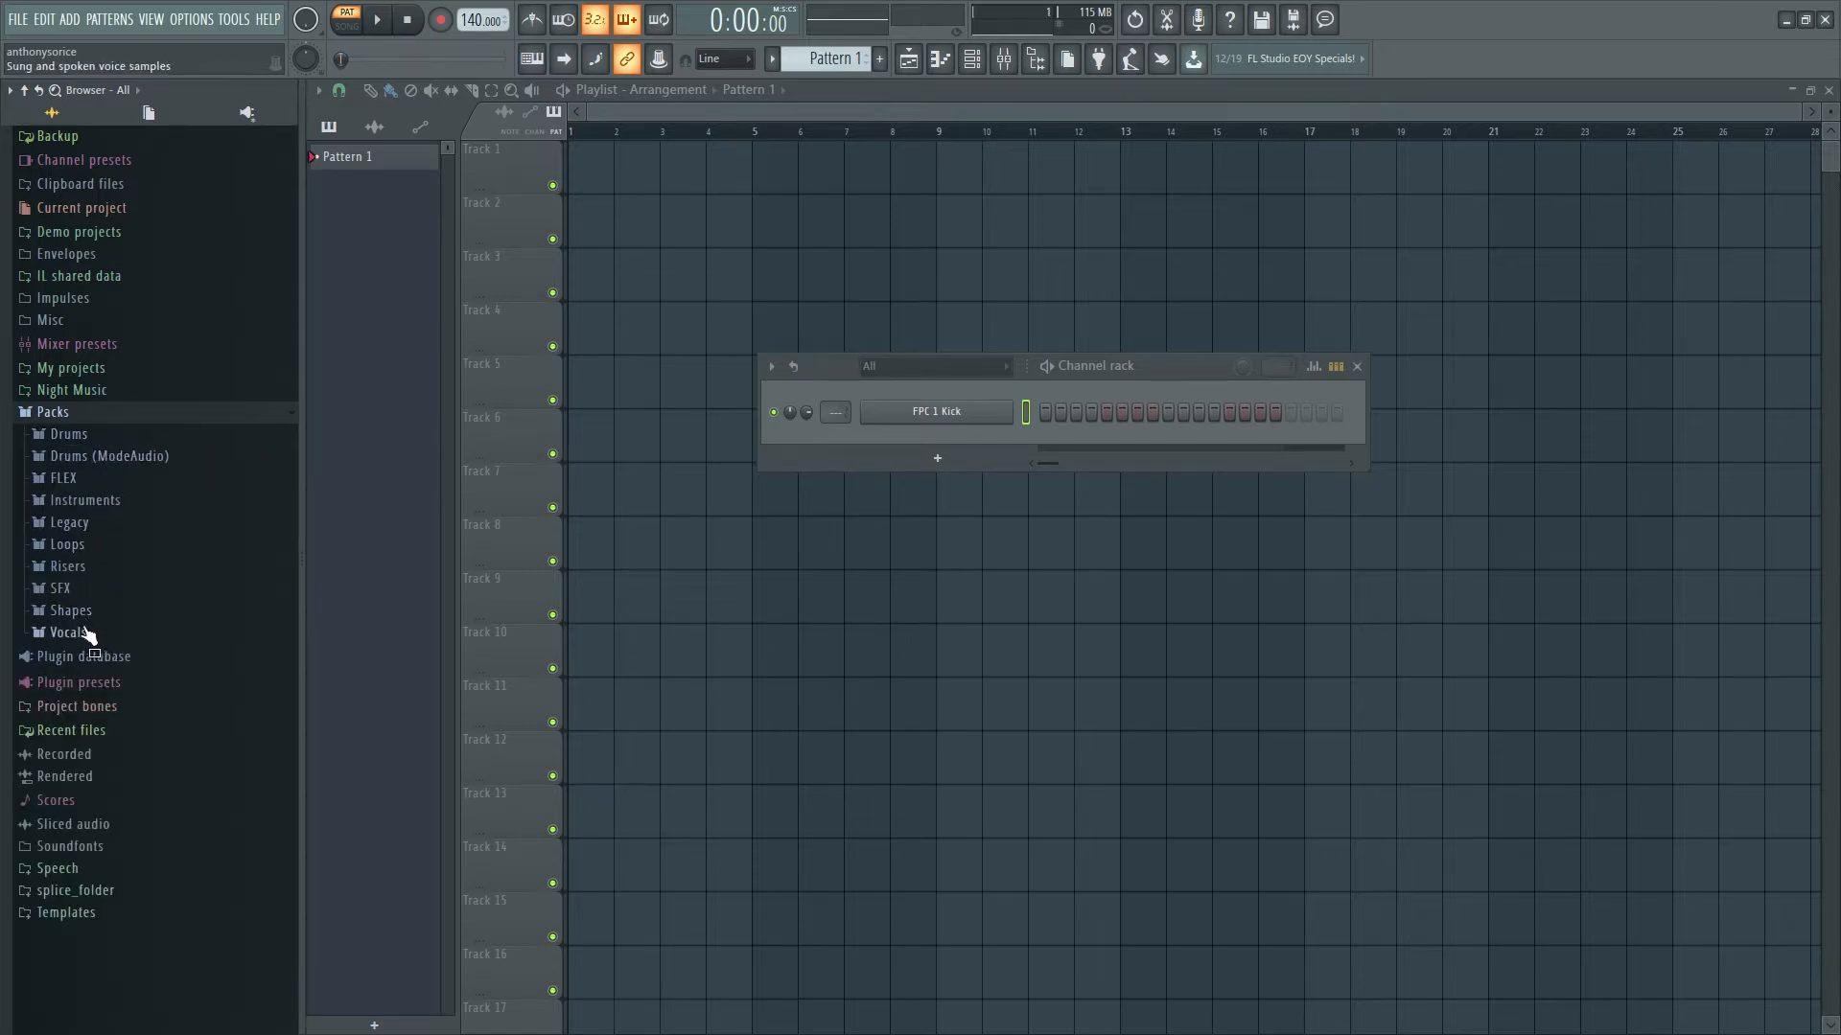
click(82, 440)
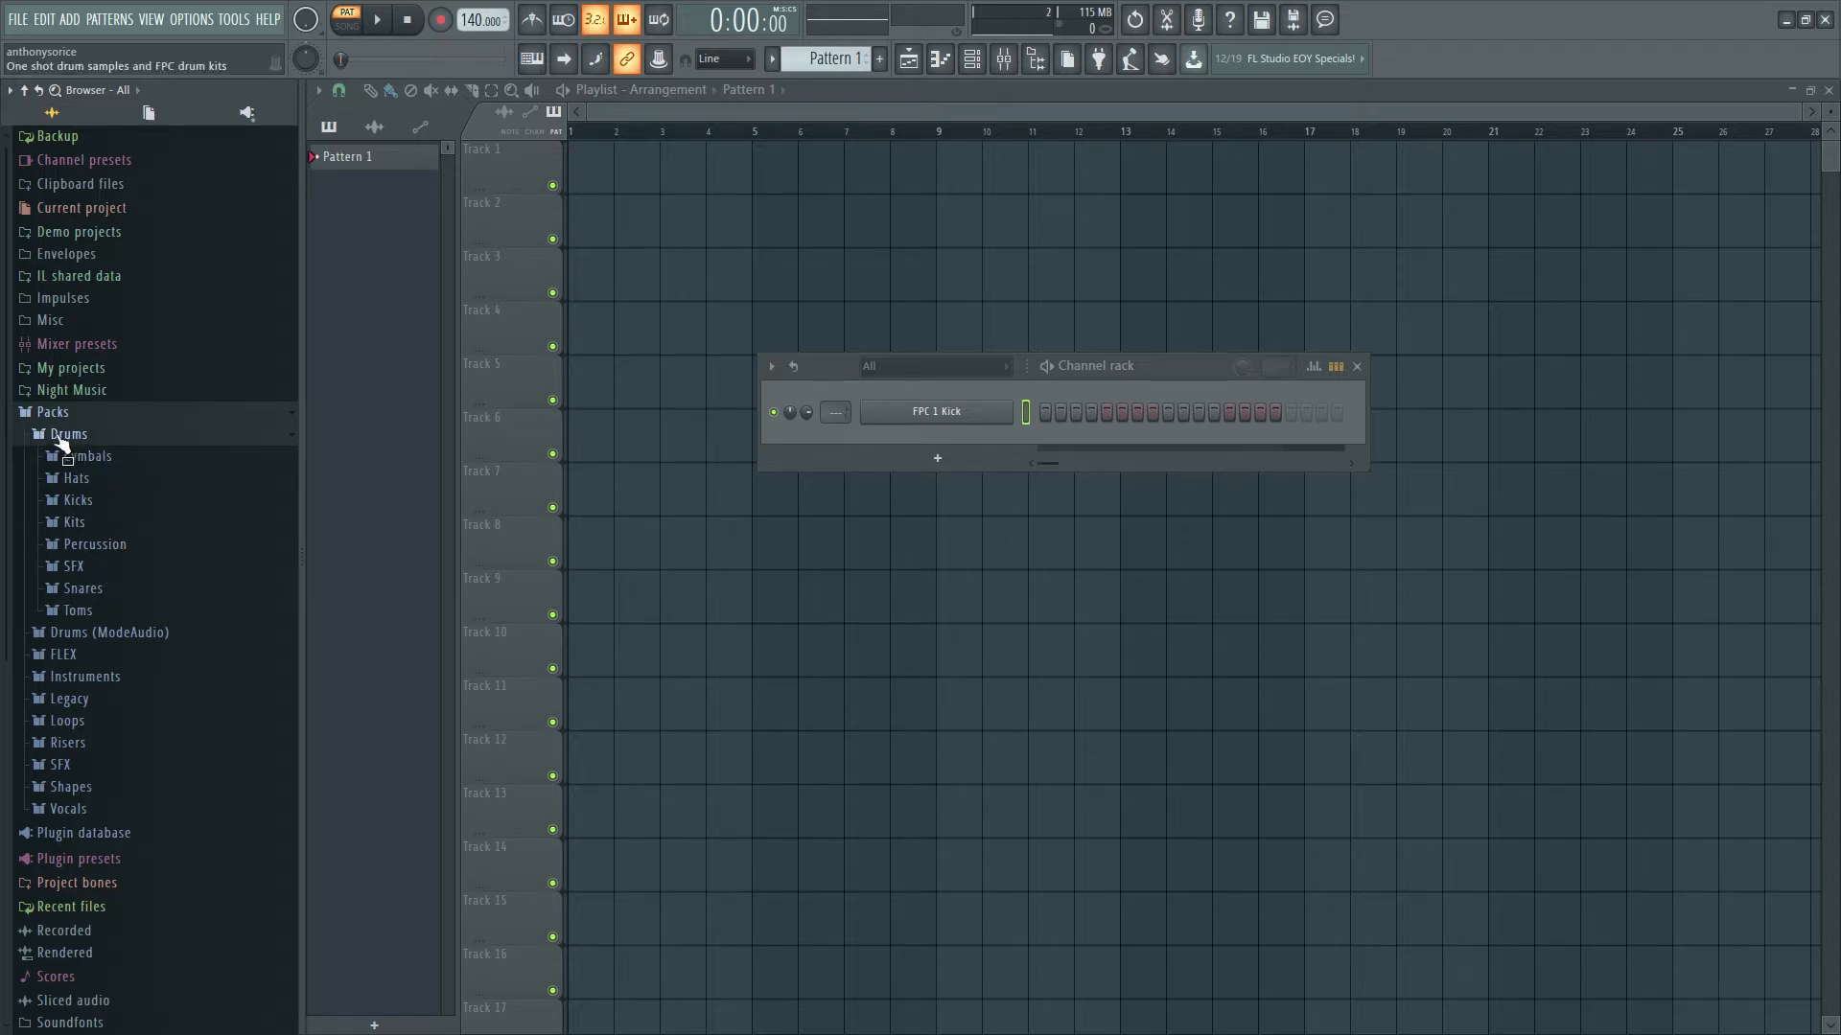
click(92, 500)
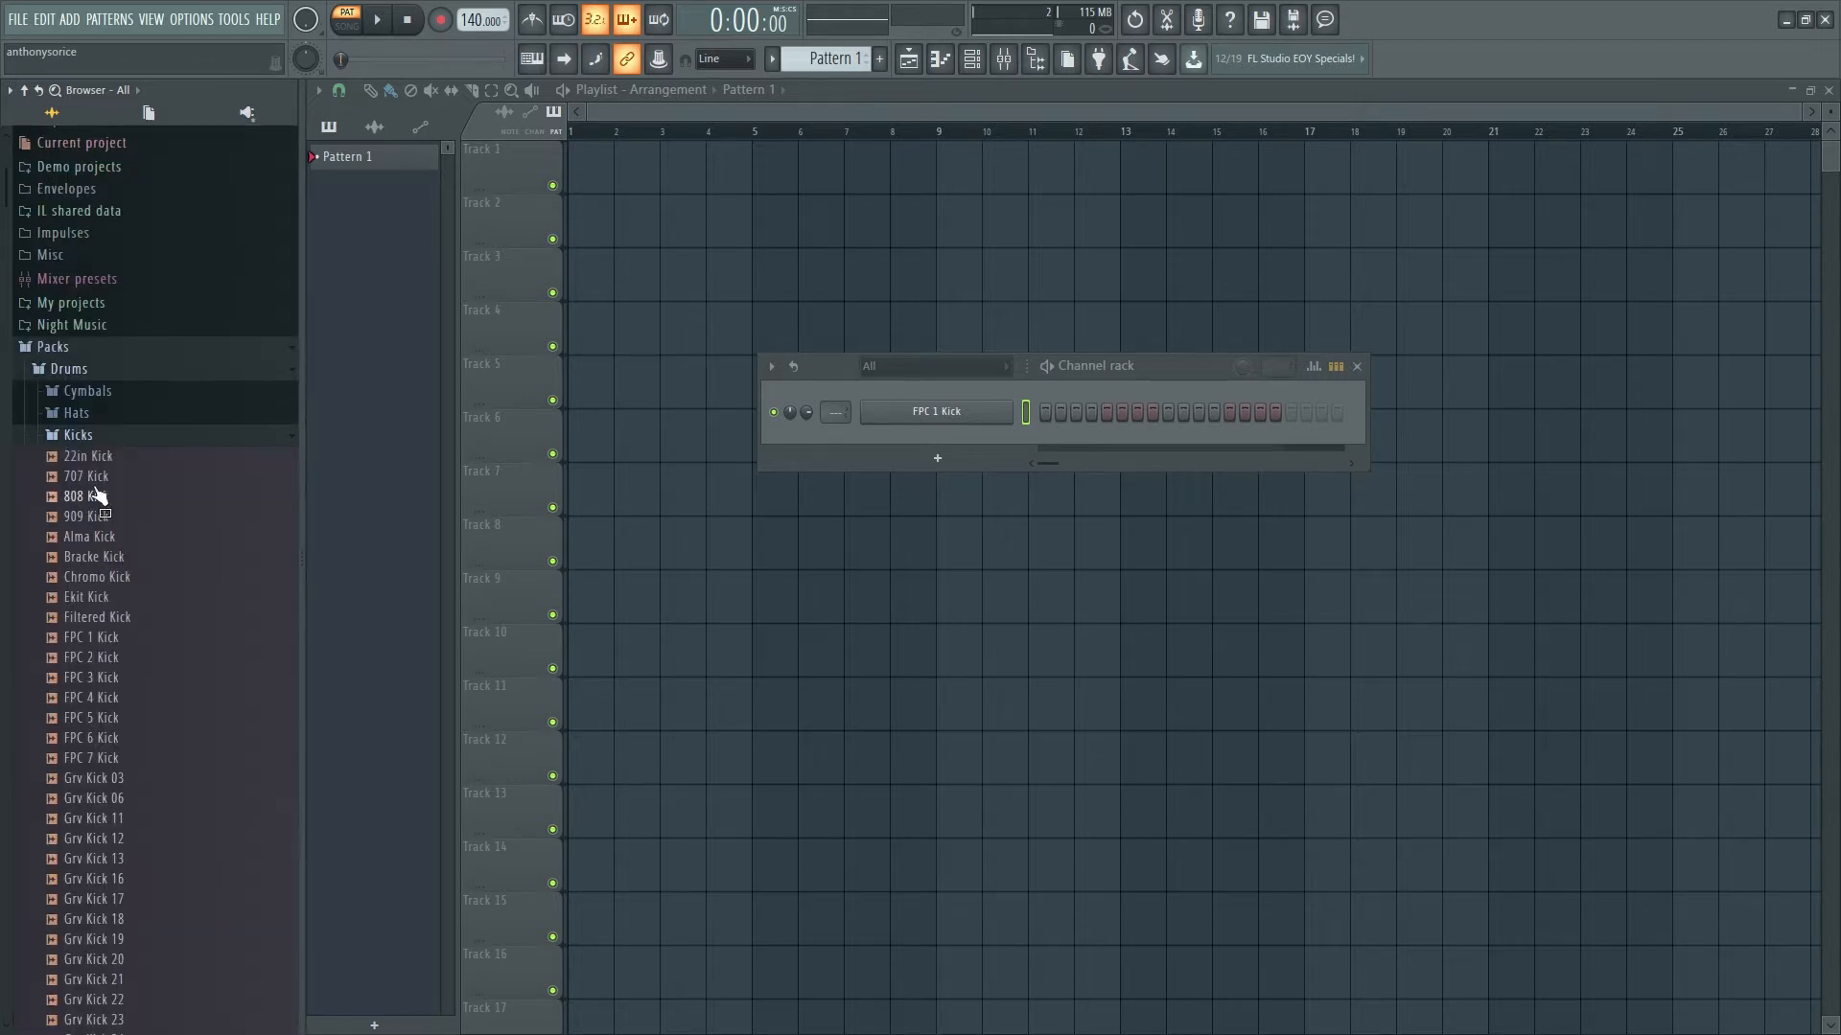
click(77, 434)
click(67, 368)
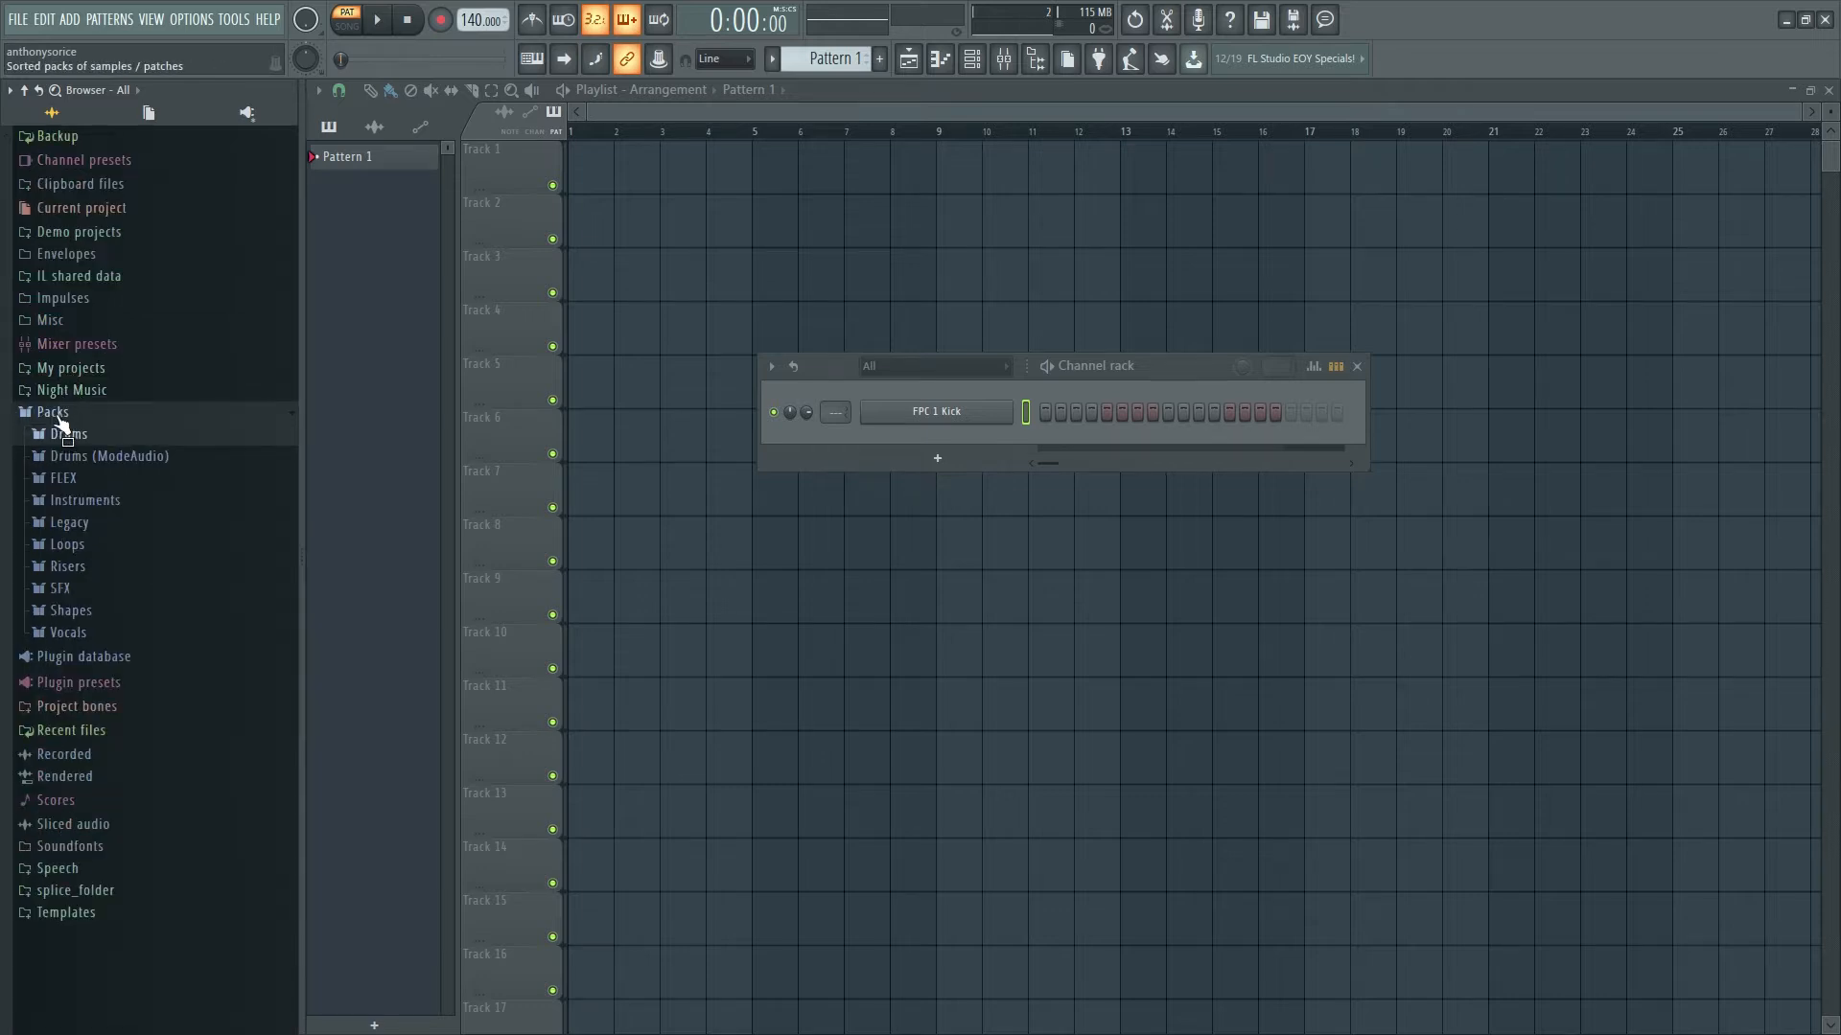
click(56, 413)
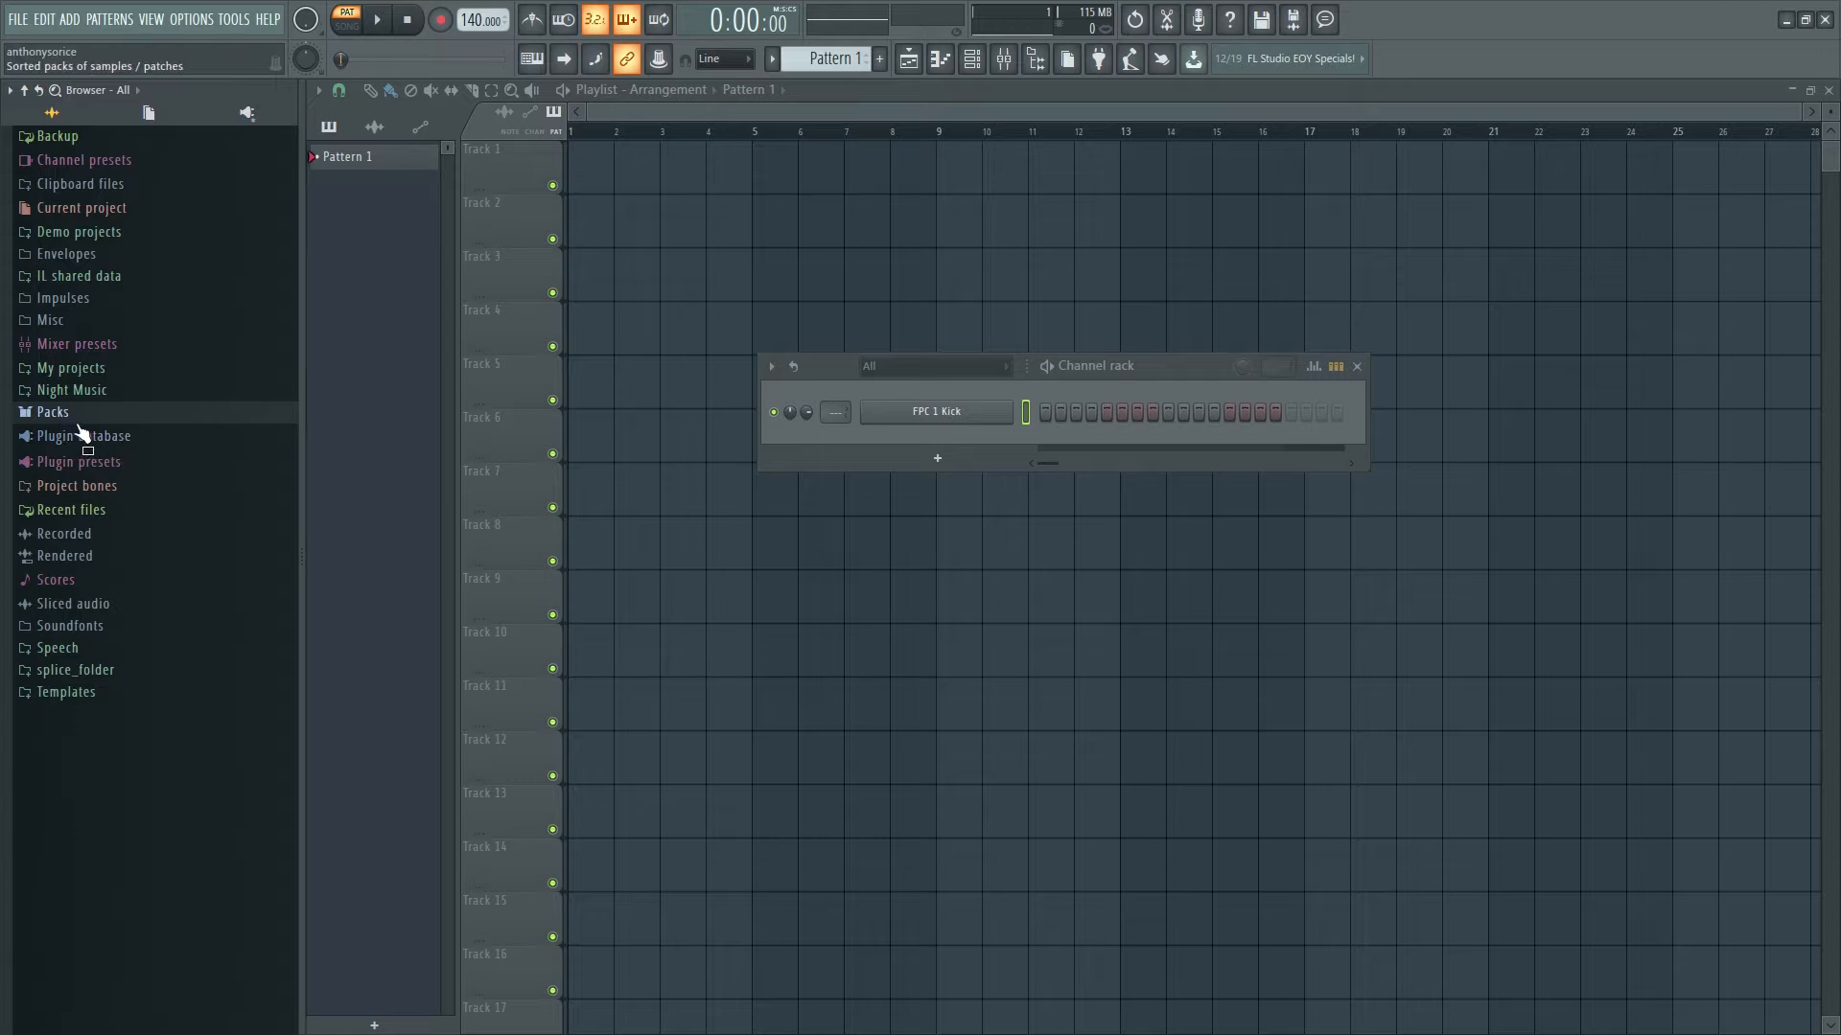
- Move the Channel rack lower-left and bring up the new-channel plugin list
drag(1157, 386, 936, 403)
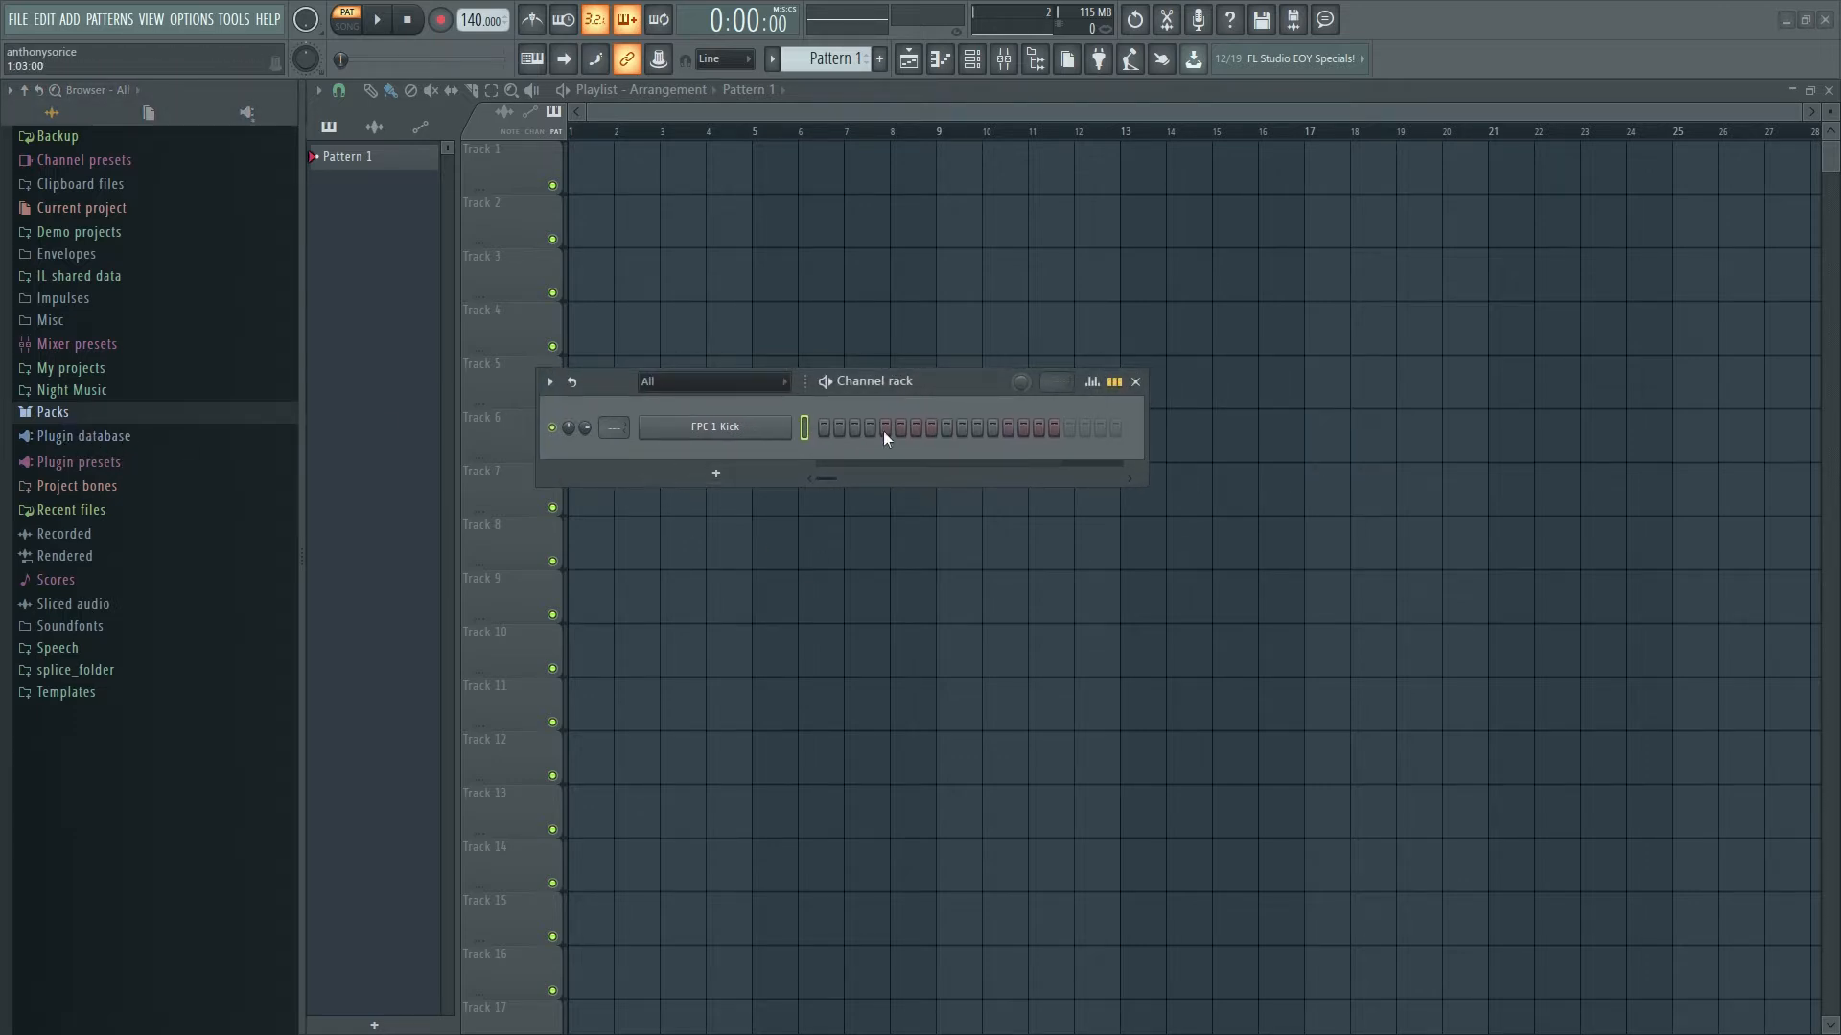
drag(957, 381, 913, 410)
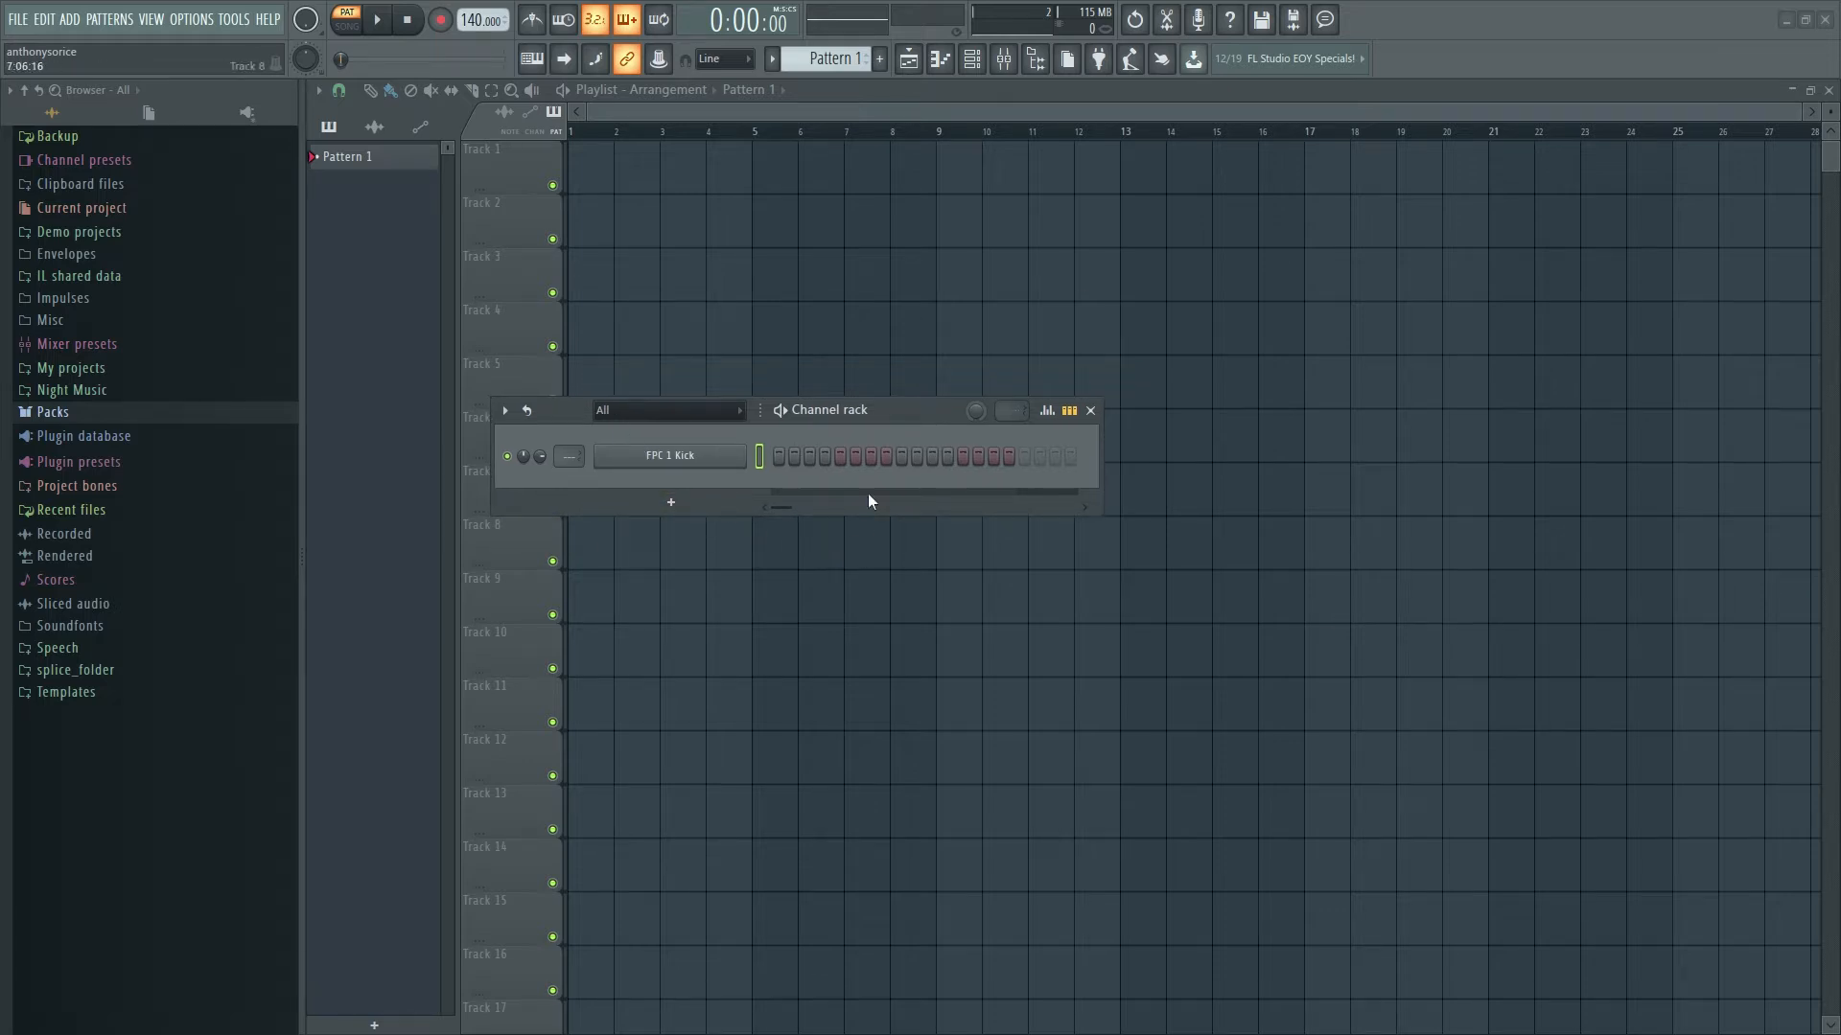
drag(907, 406, 969, 470)
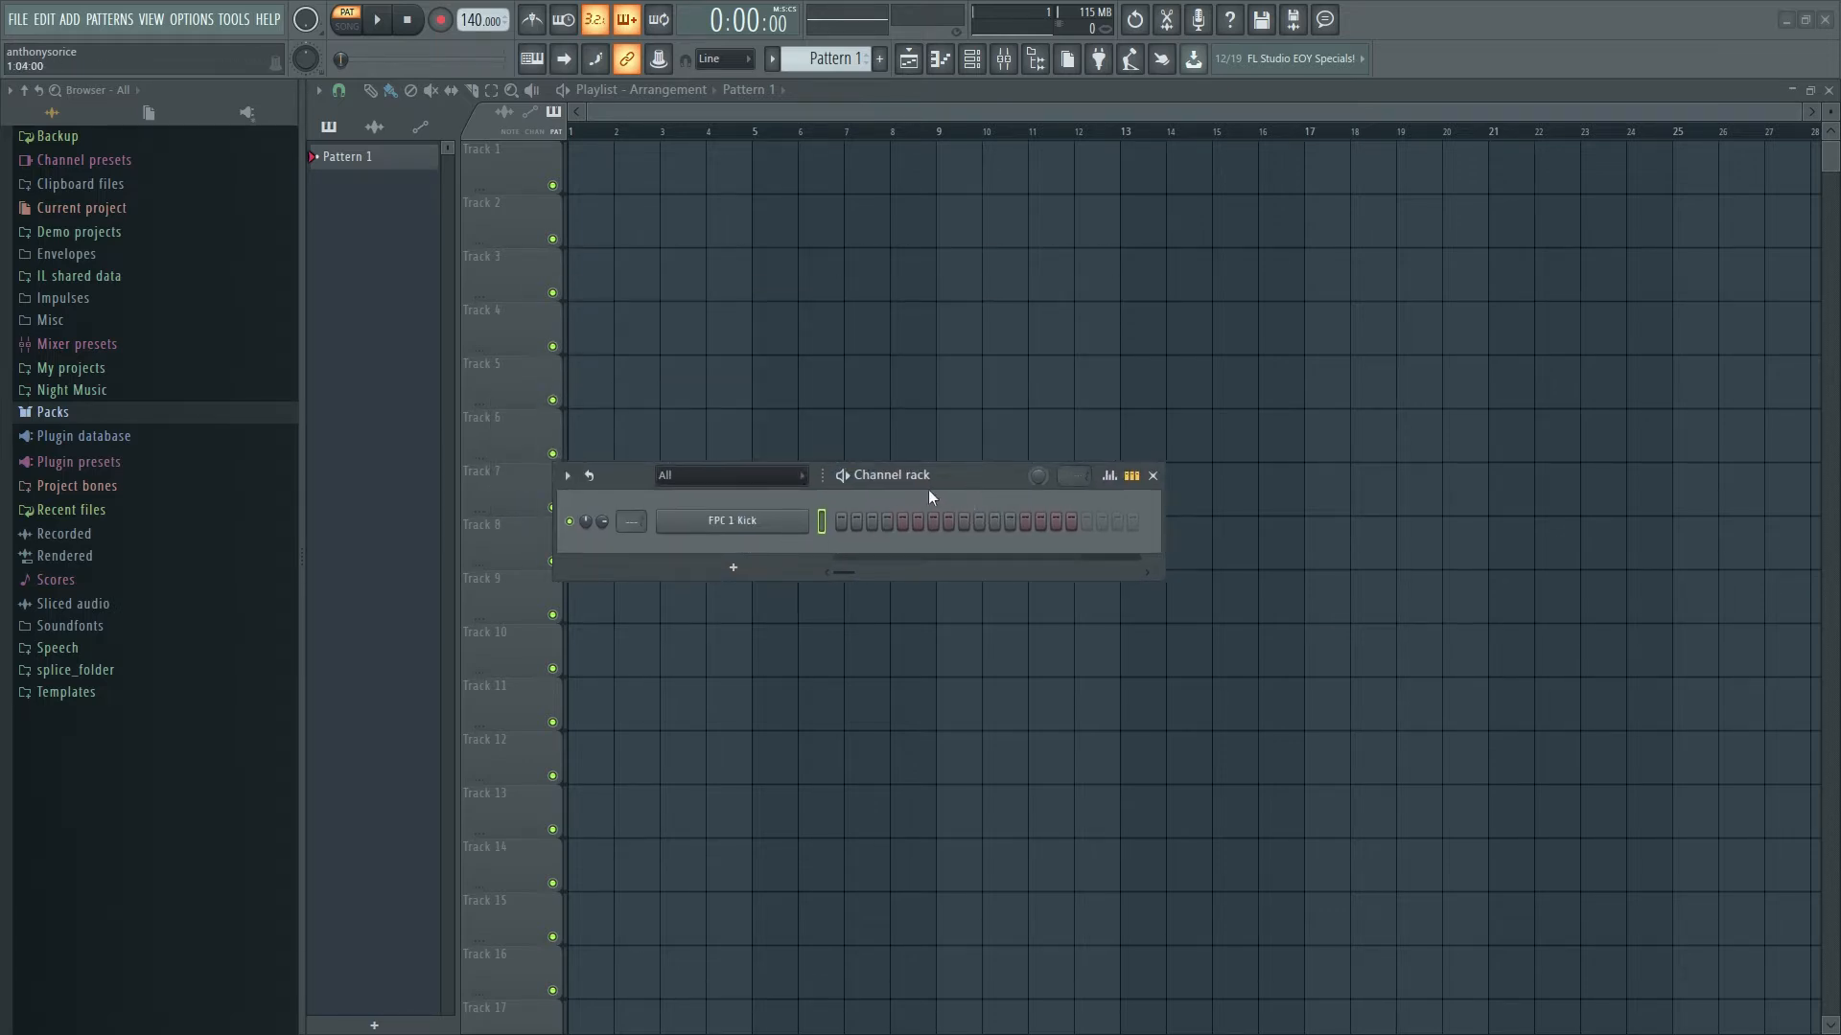
click(732, 570)
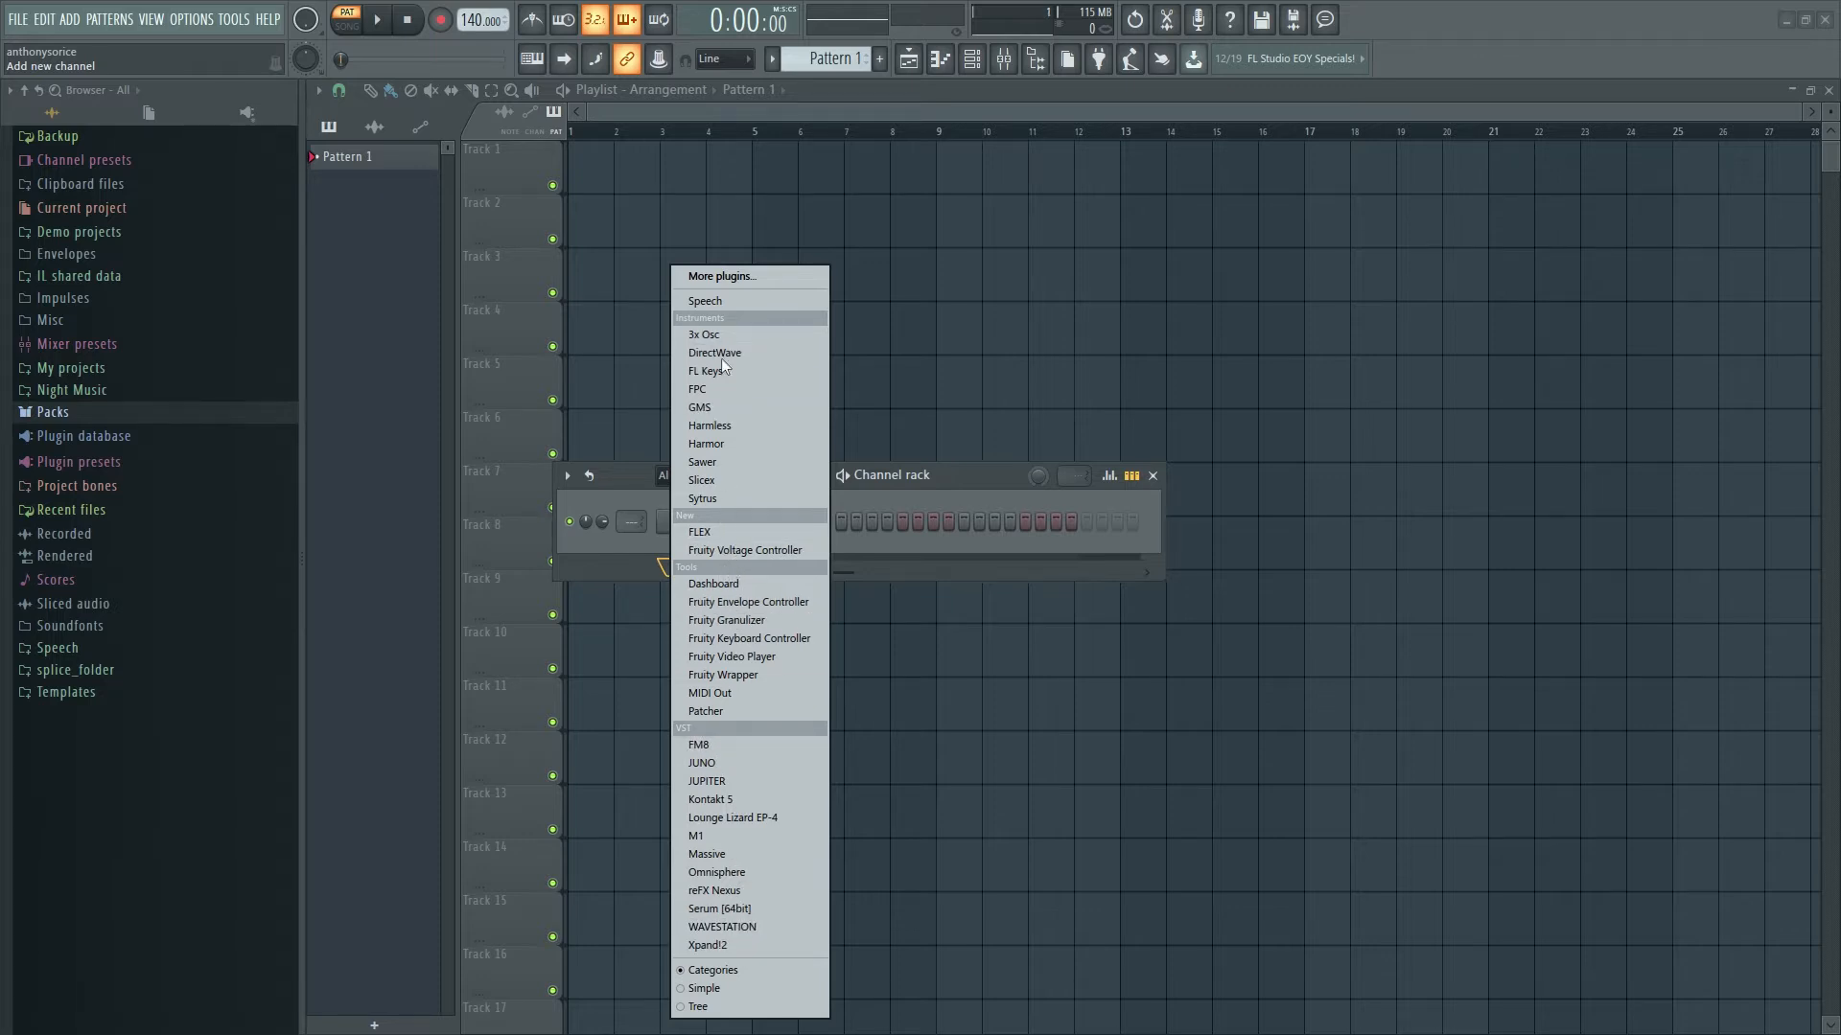
- Add a Sytrus channel from the plugin list and close its plugin window
click(713, 499)
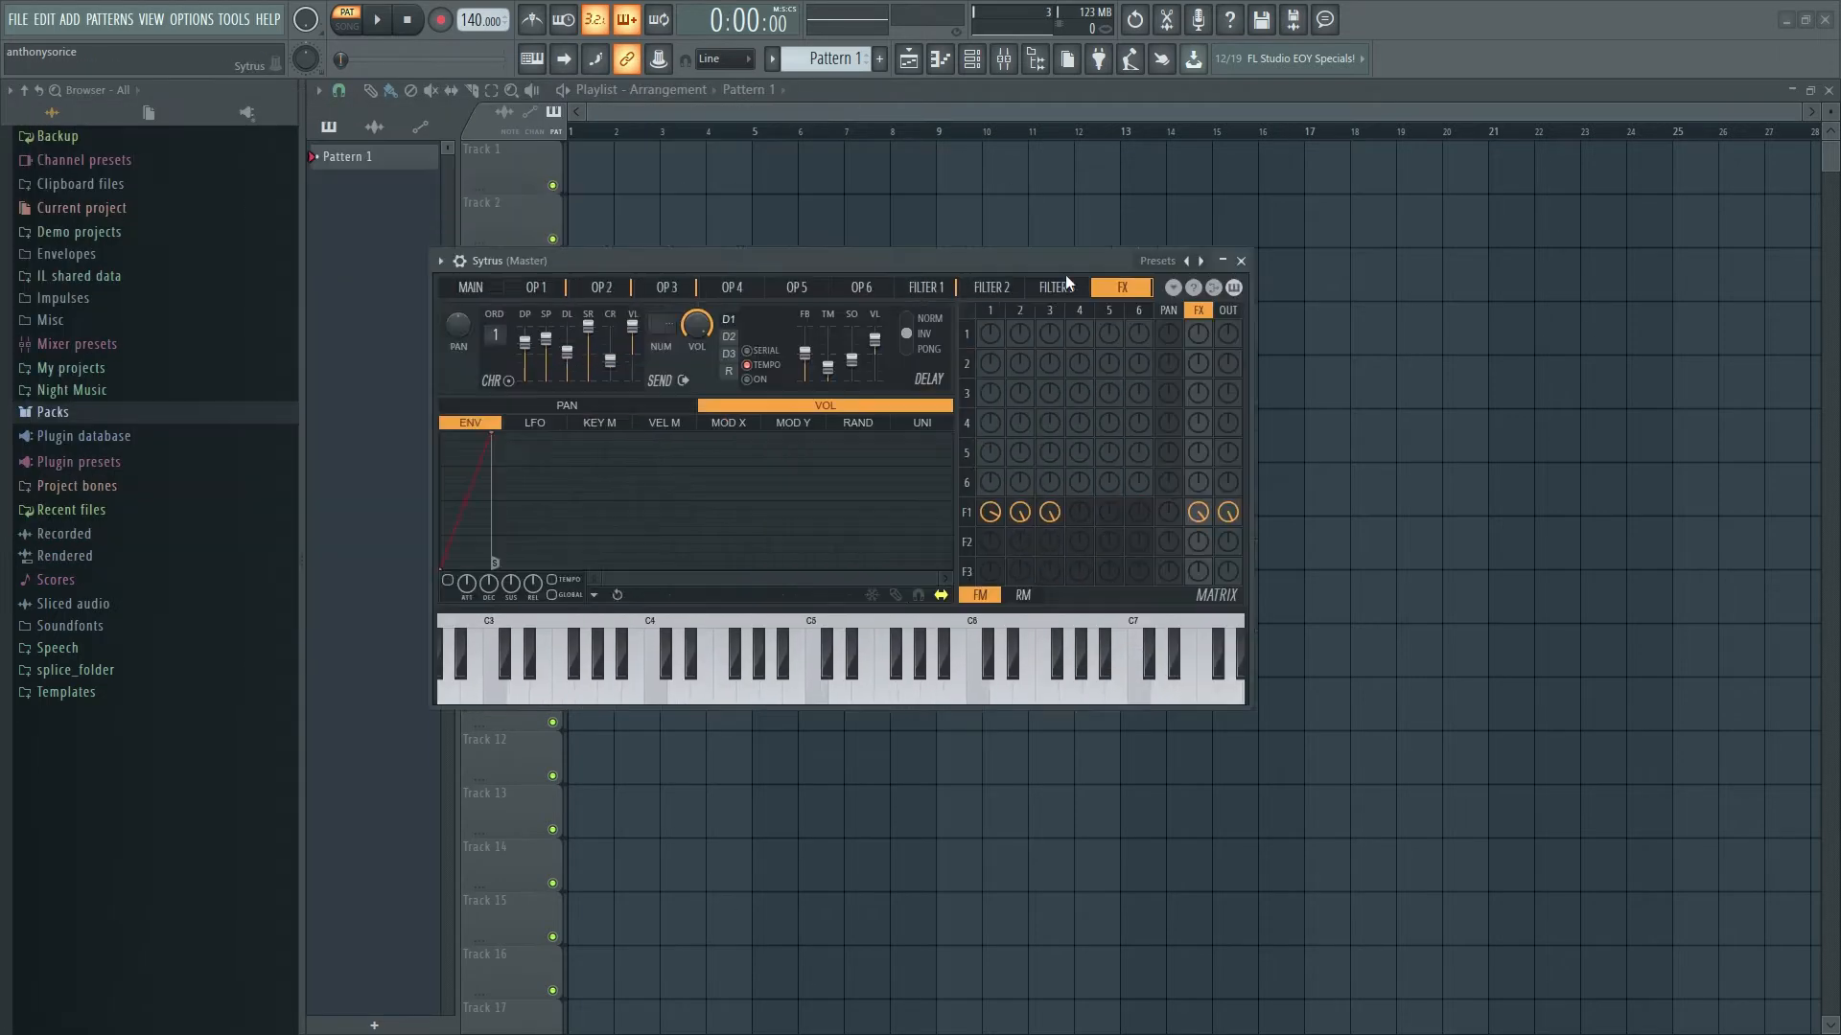
drag(1066, 274, 1444, 579)
click(729, 465)
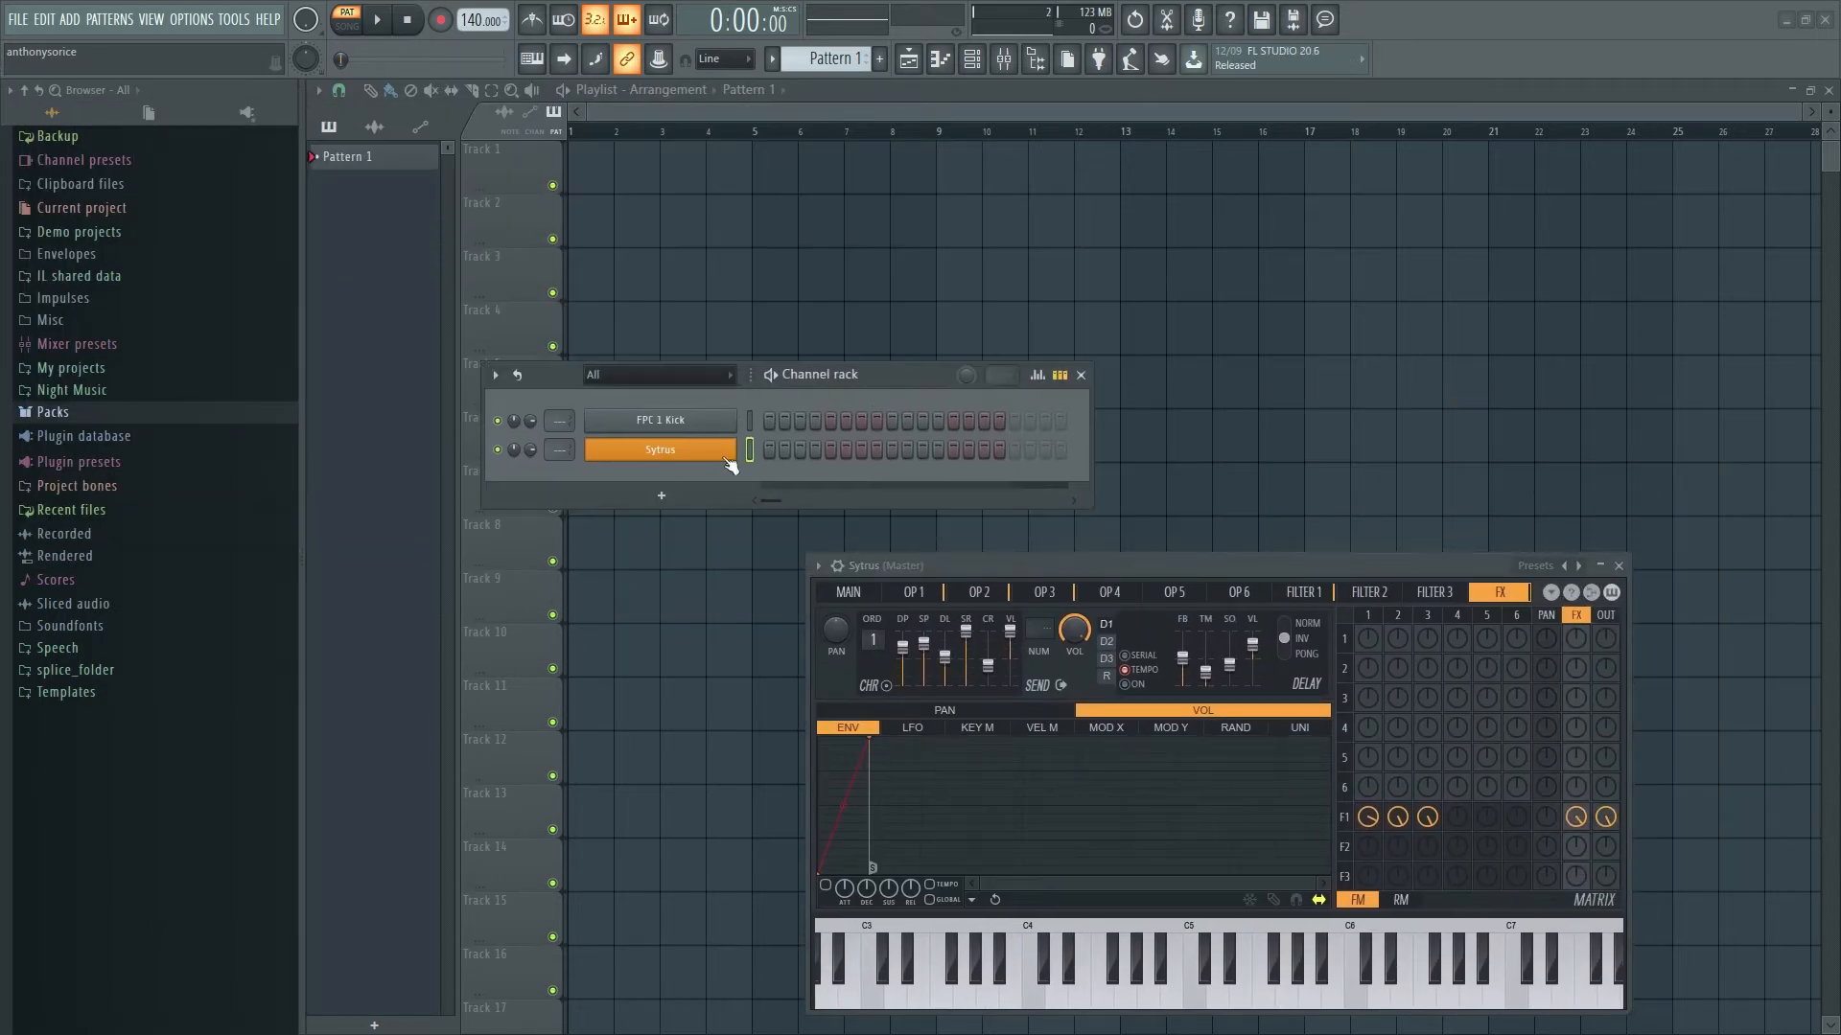
click(1619, 565)
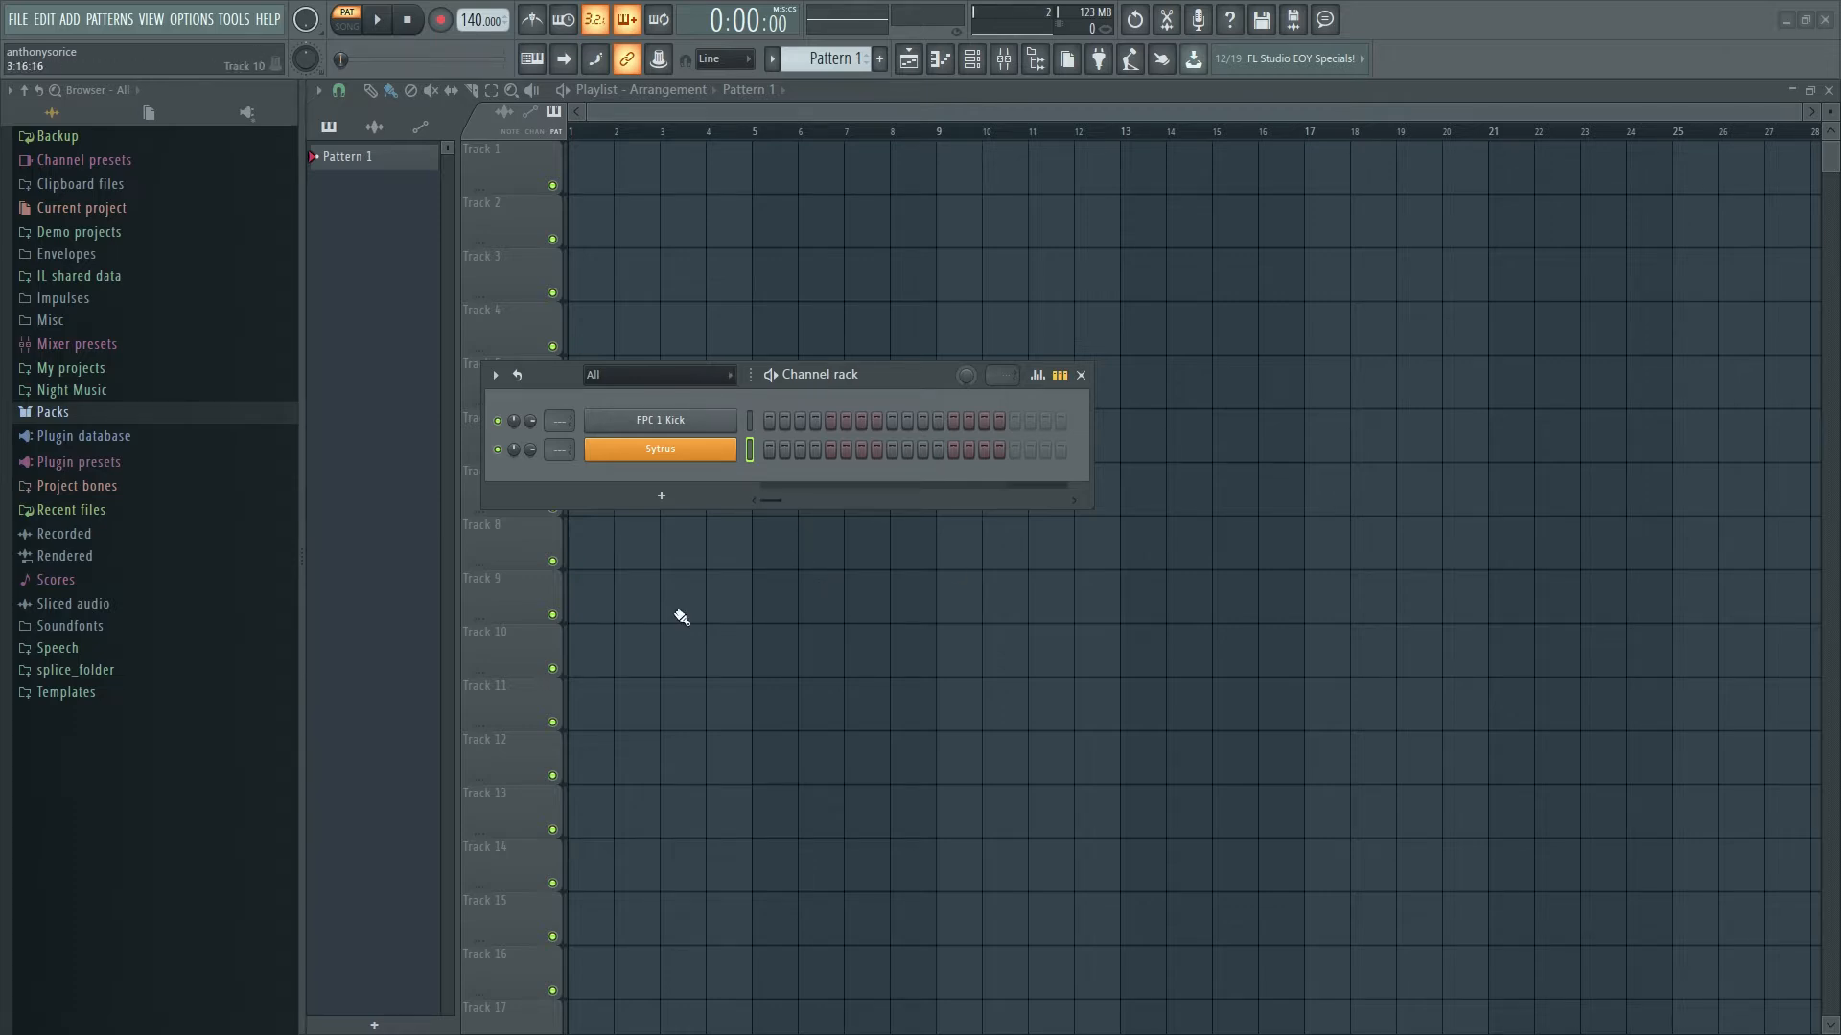
- Delete the FPC 1 Kick and Sytrus channels, then shift the Channel rack right
right_click(714, 422)
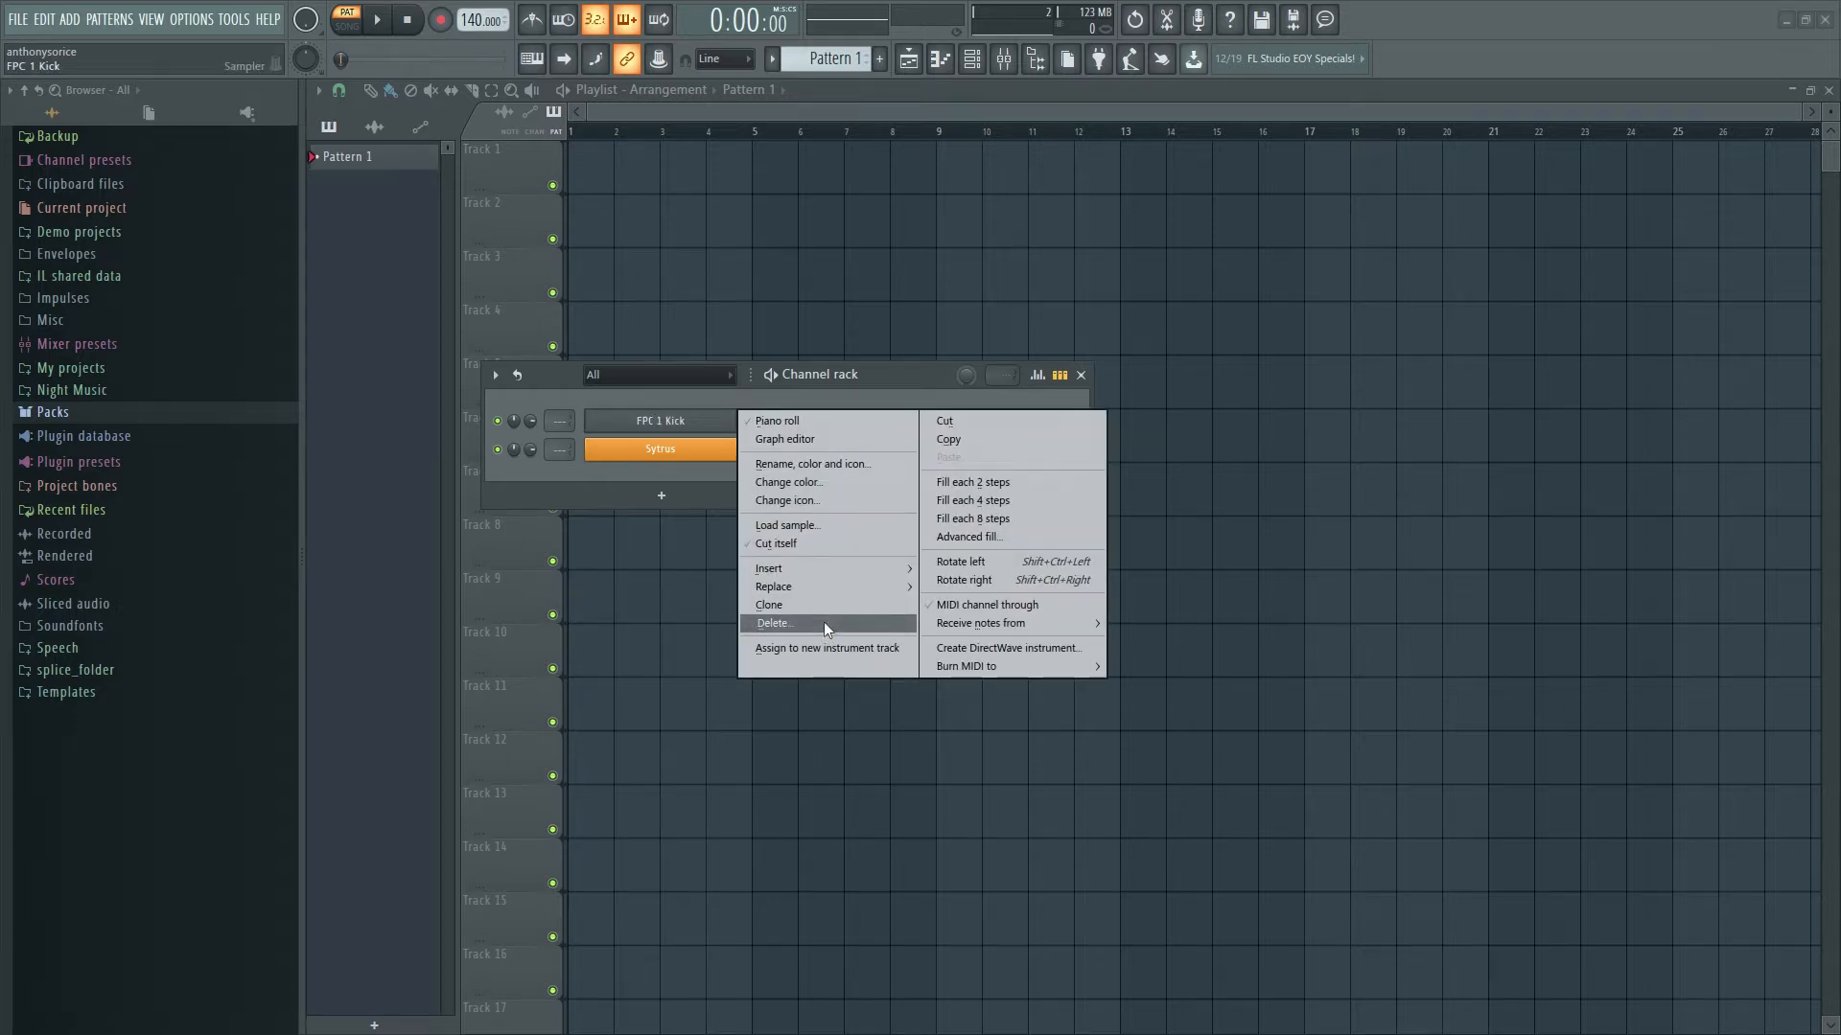
click(824, 621)
click(1033, 587)
right_click(597, 430)
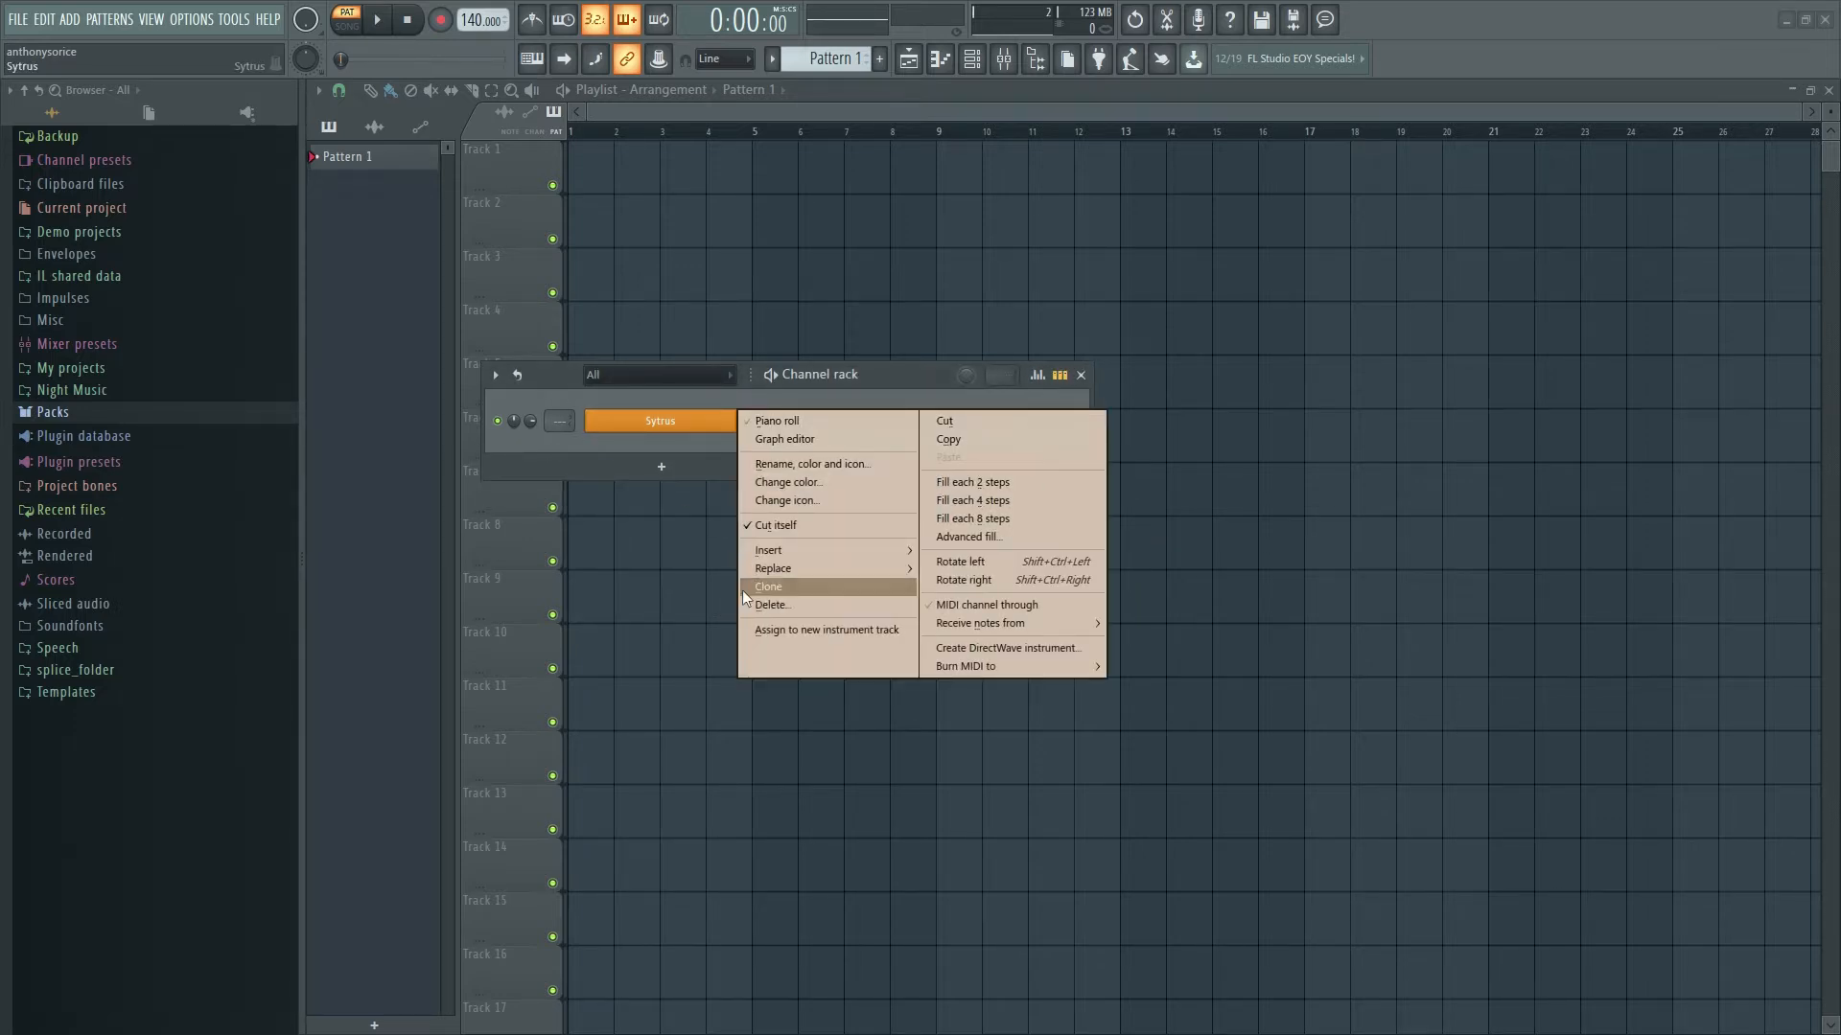
click(815, 601)
click(1014, 588)
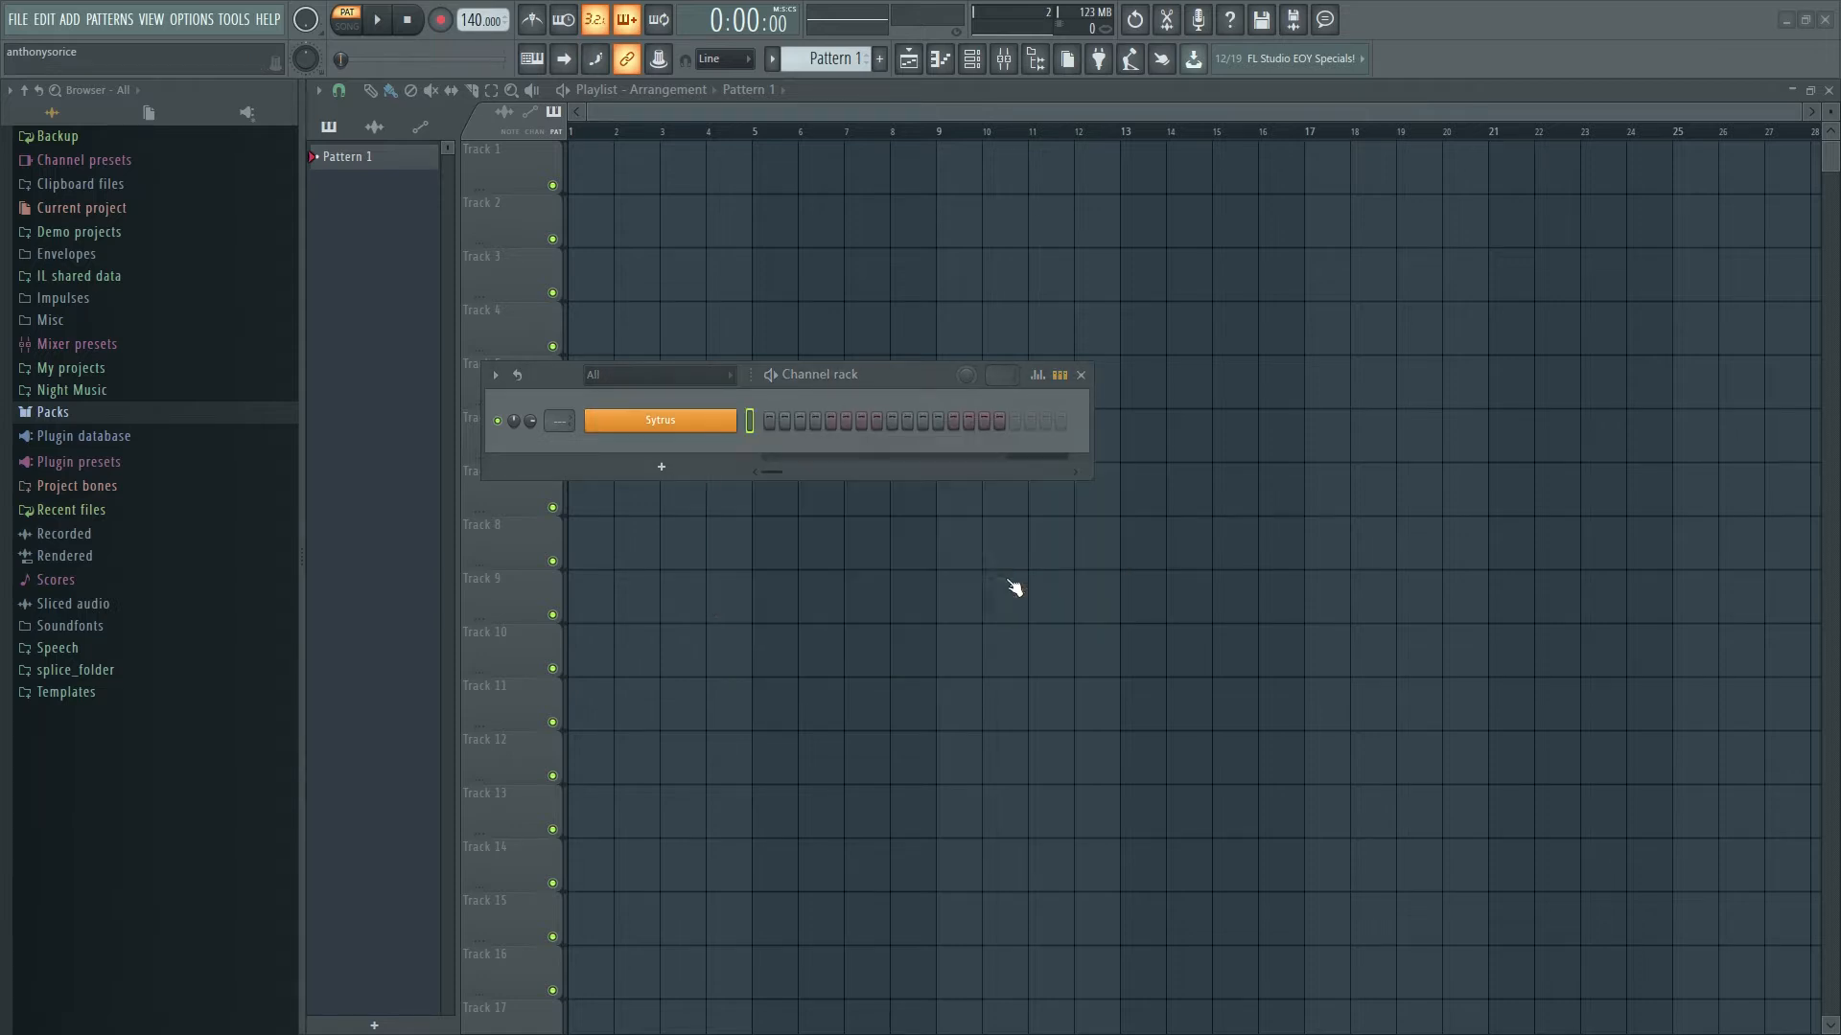
drag(912, 375, 1006, 378)
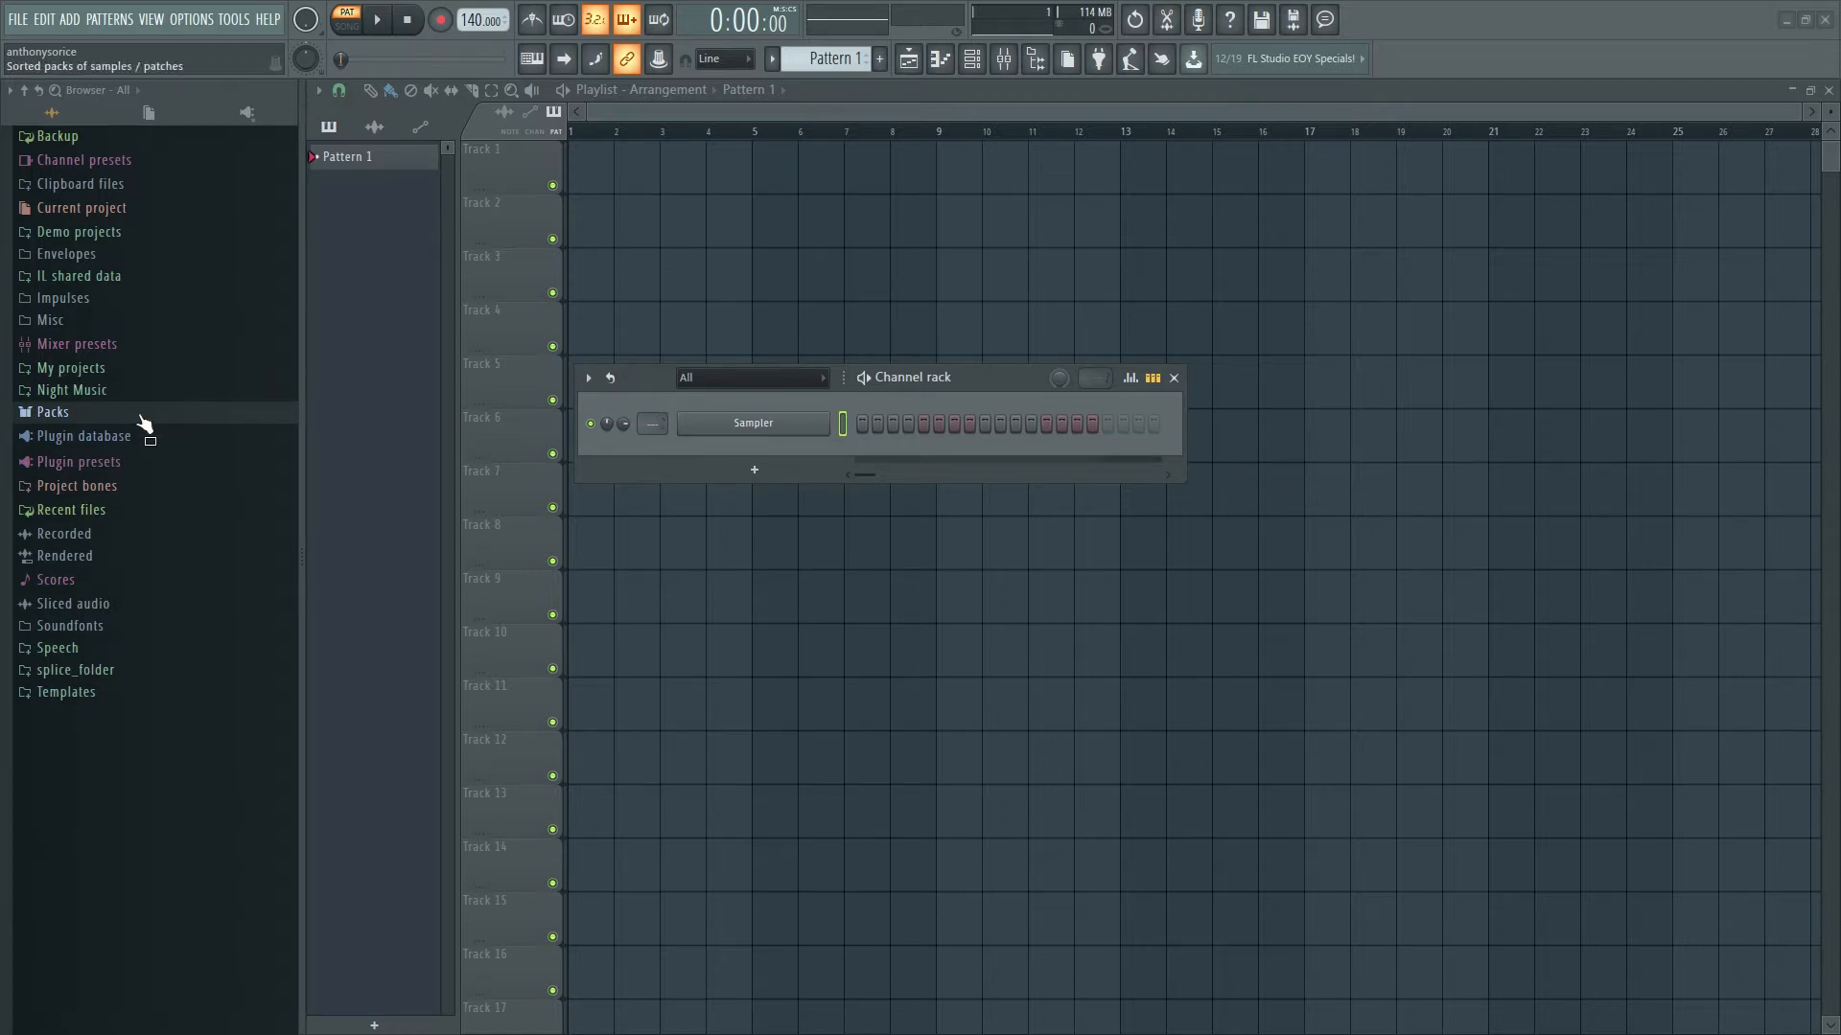
- Open the Packs > Drums > Kicks folder in the browser
click(83, 411)
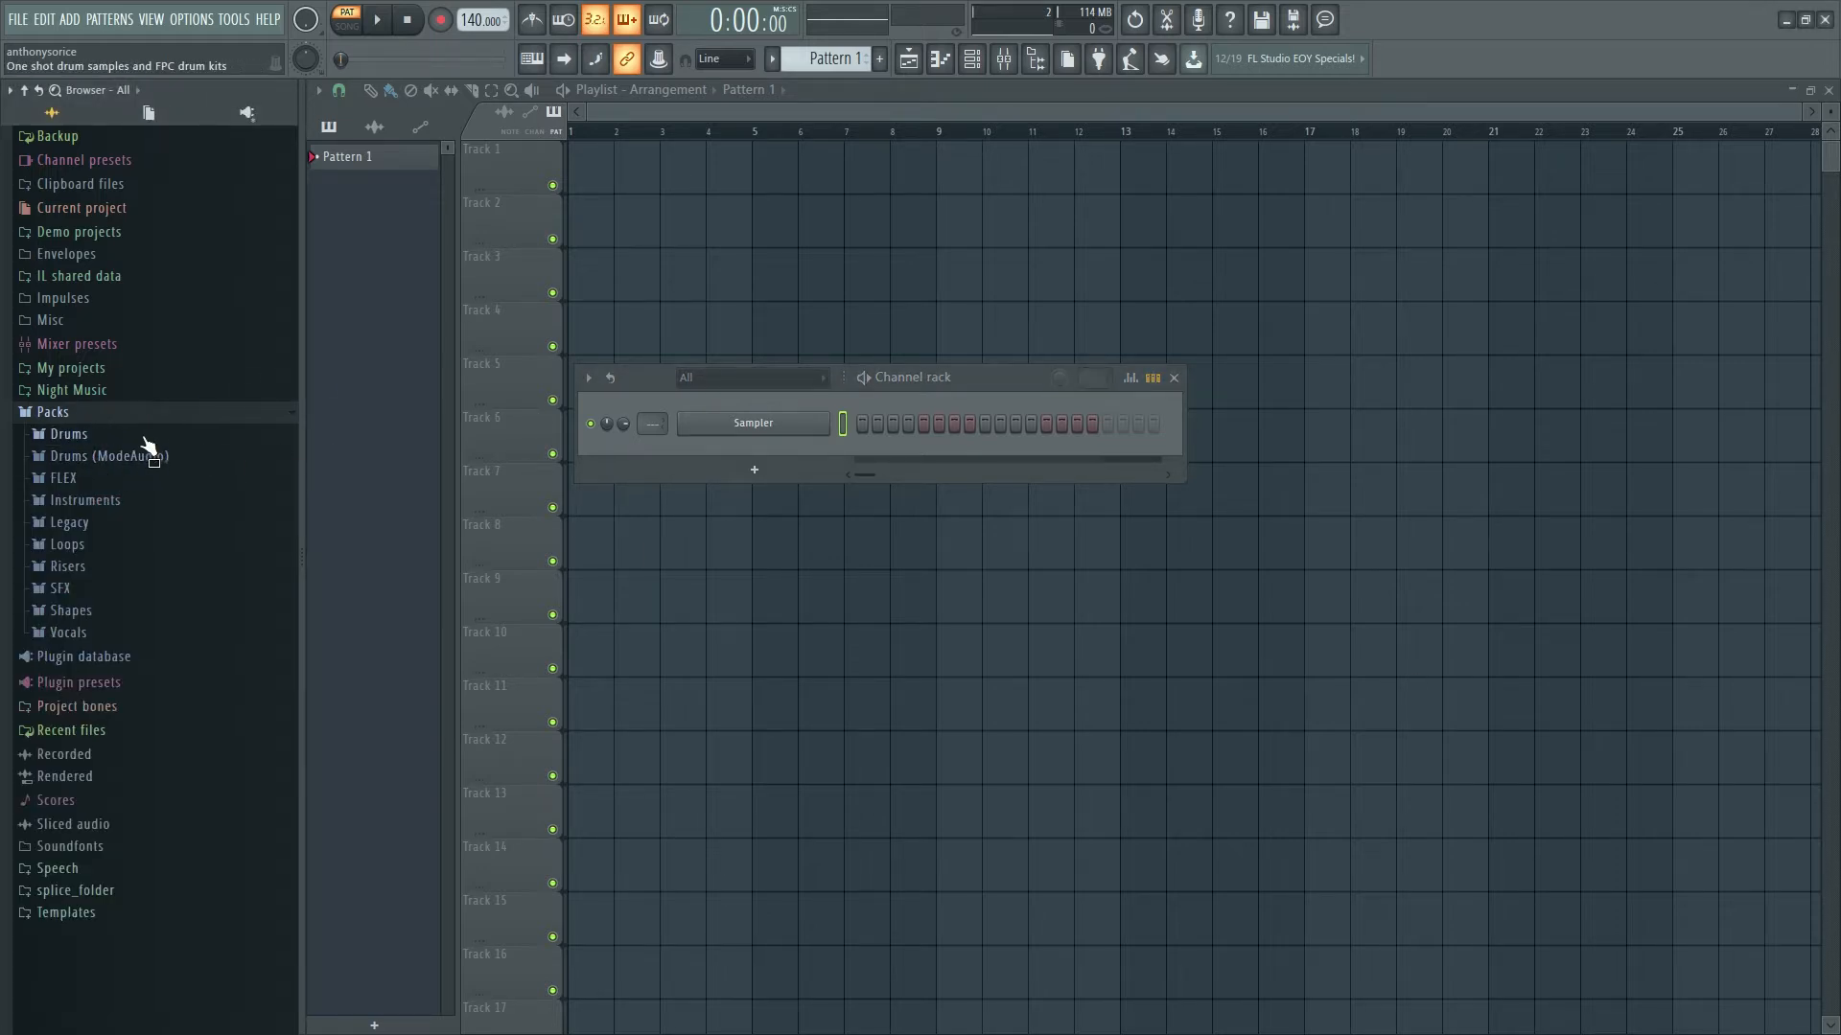
click(89, 440)
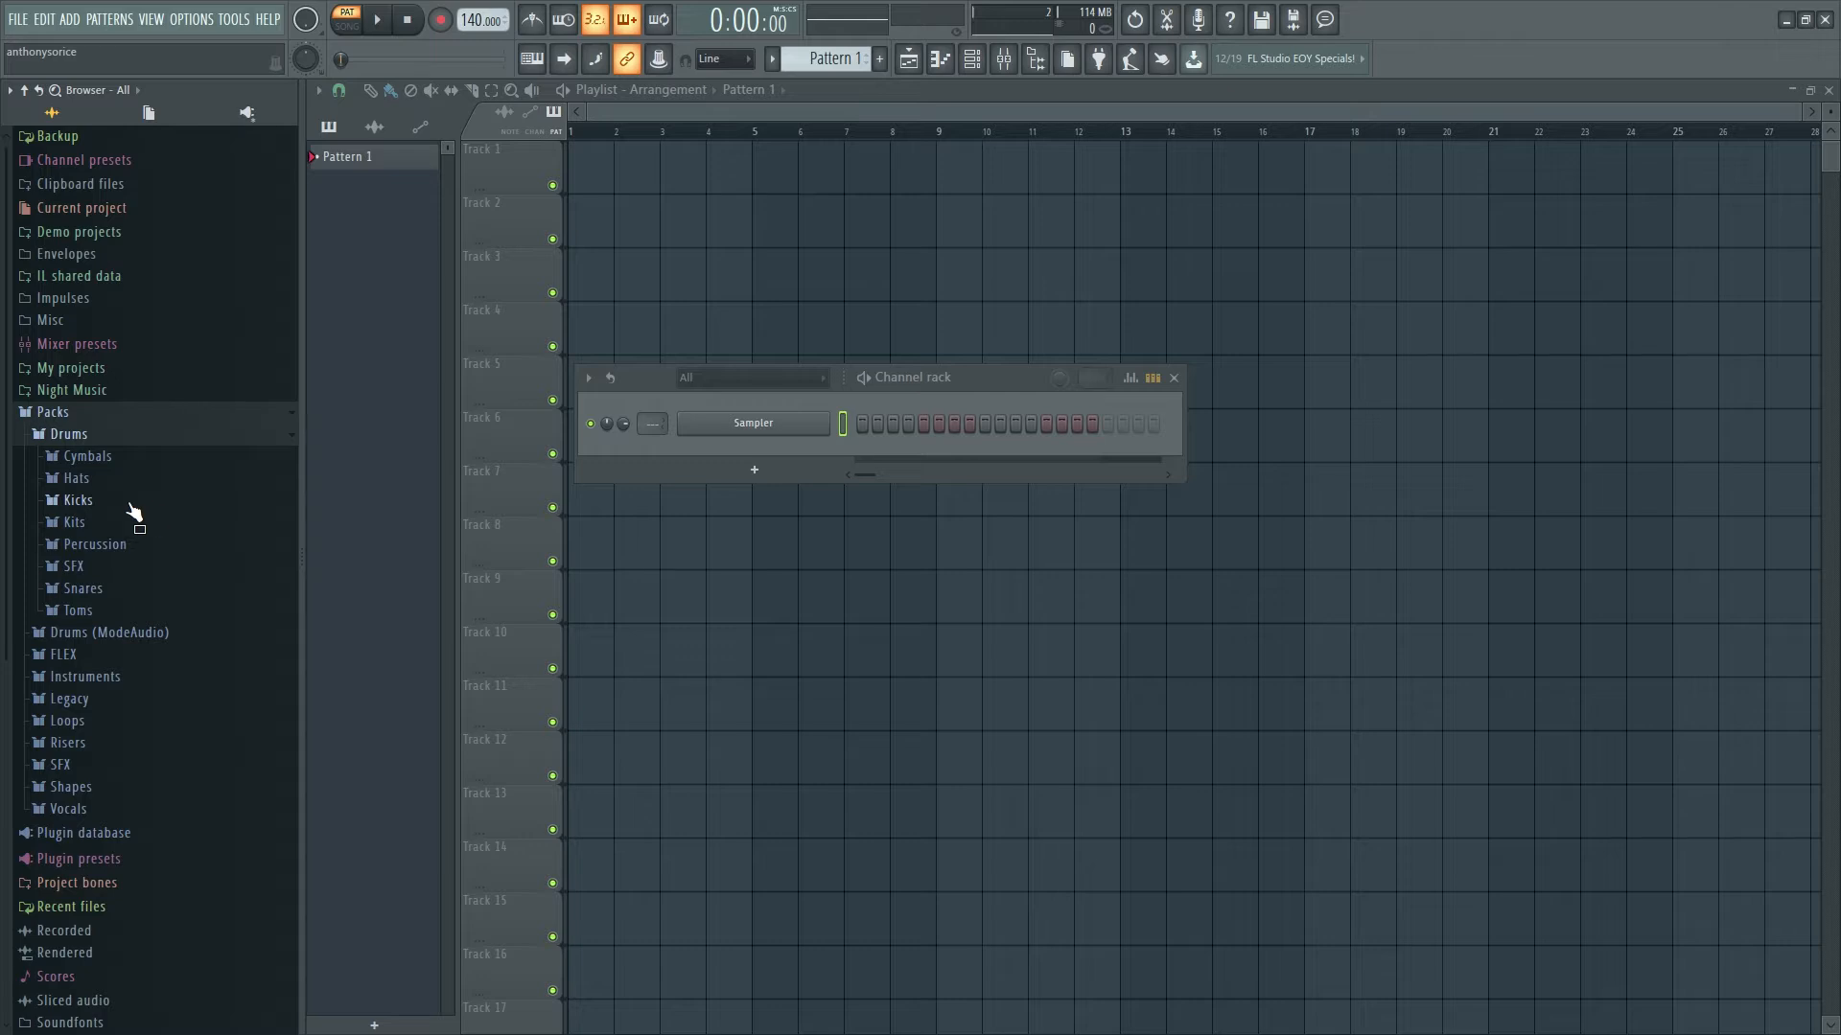
click(80, 502)
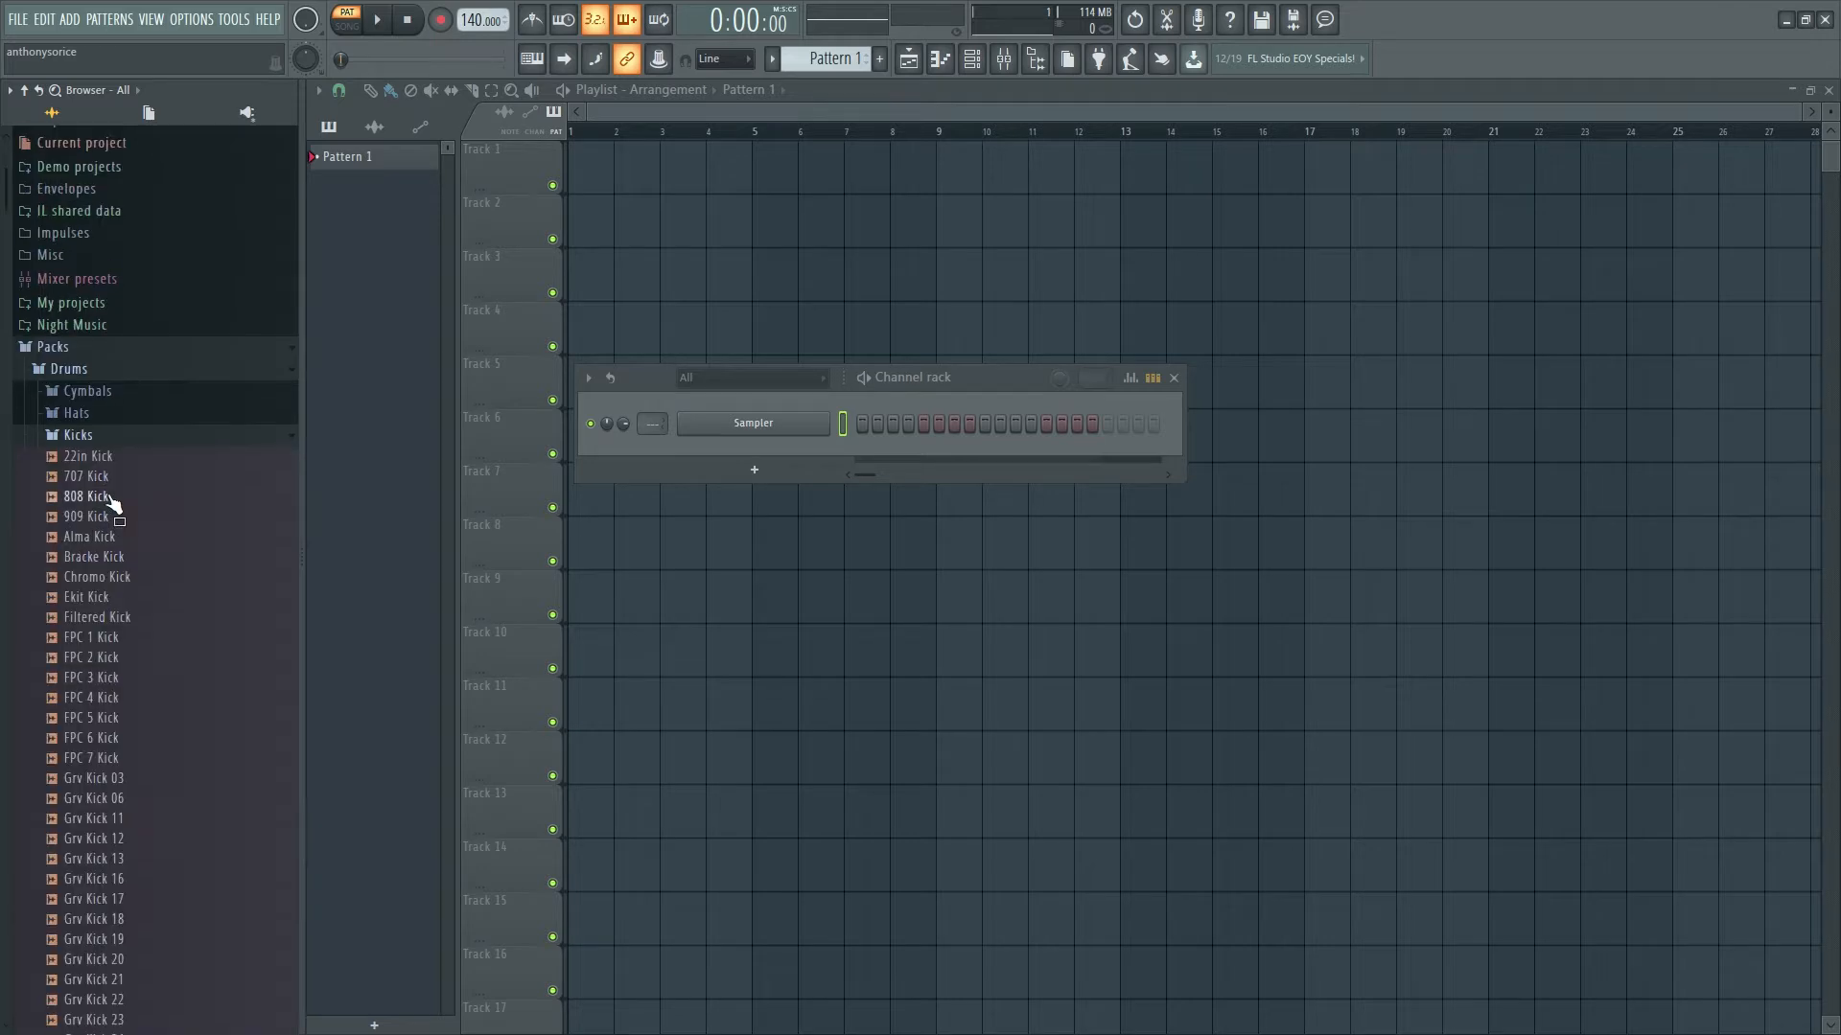
scroll(125, 479, down, 10)
scroll(132, 466, down, 8)
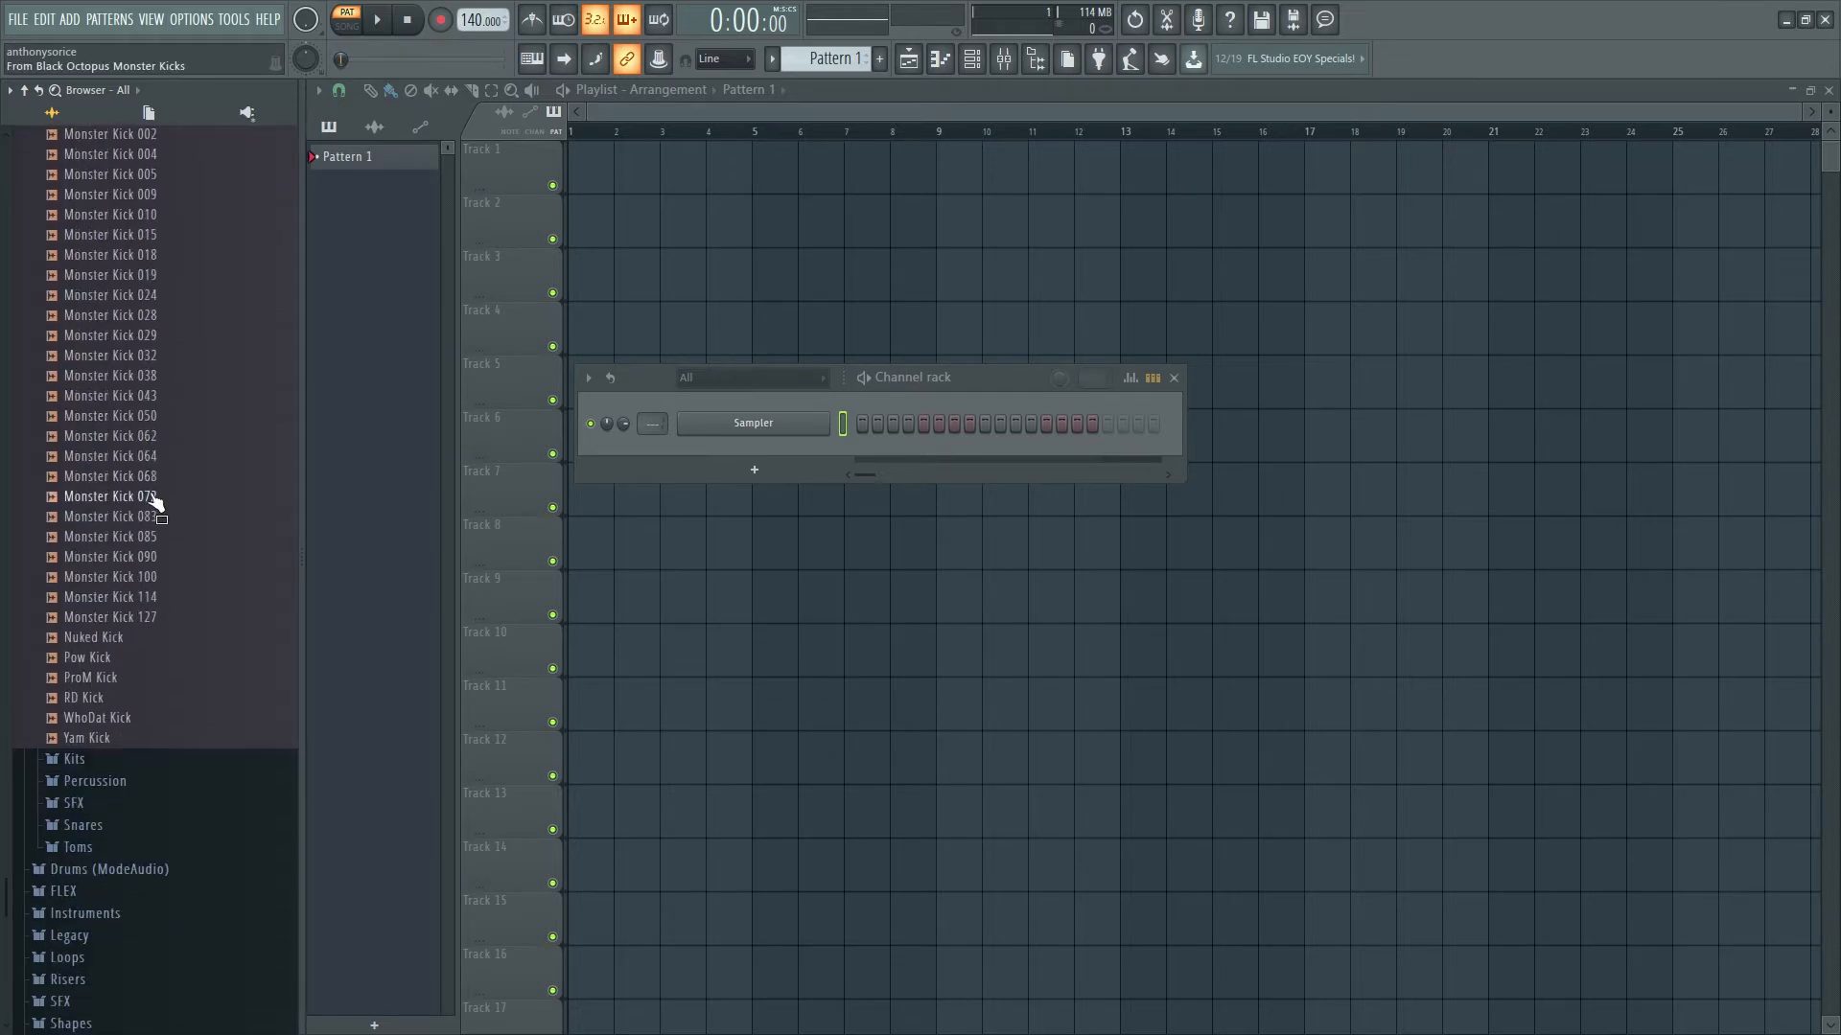
scroll(167, 513, up, 15)
scroll(179, 527, down, 15)
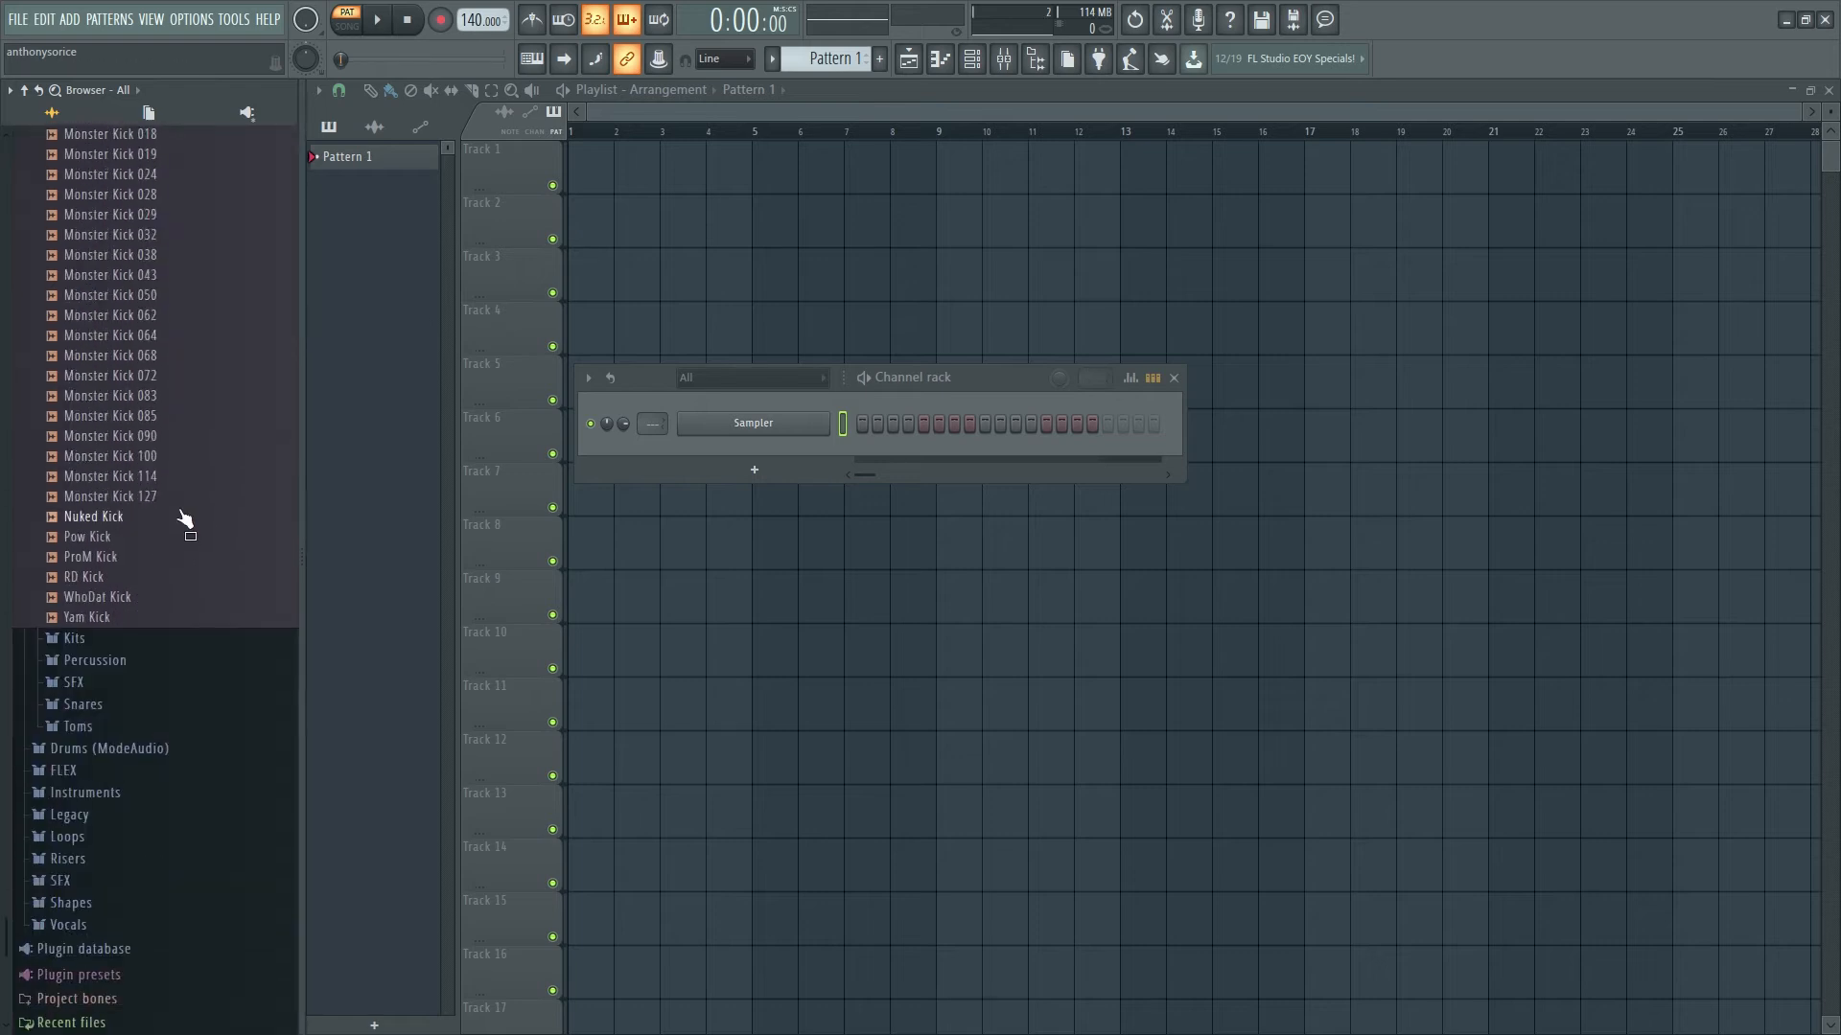
scroll(180, 508, up, 12)
- Audition kicks like FPC 7 Kick, Grv Kick 17 and Minimal Kick 41, then load FPC 1 Kick onto the Sampler
mouse_move(106, 516)
mouse_down()
mouse_move(531, 537)
mouse_move(118, 523)
mouse_up()
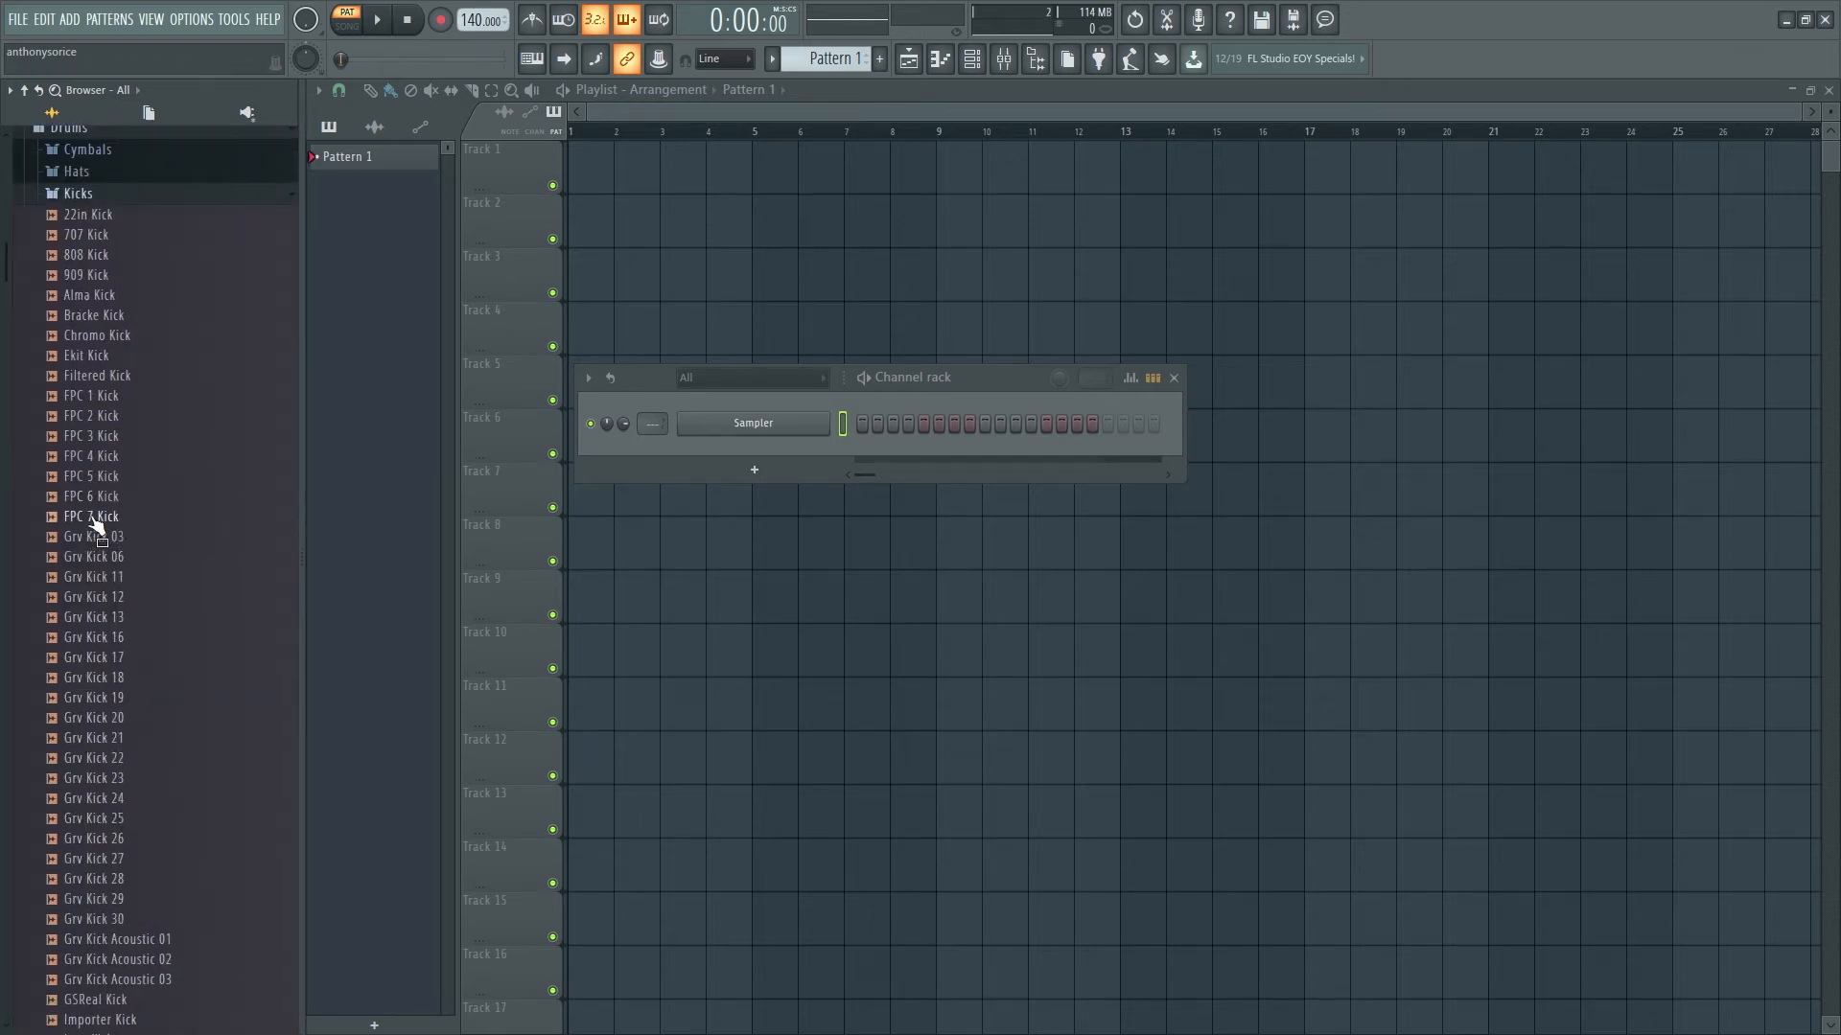
click(93, 519)
click(113, 659)
click(121, 742)
scroll(117, 749, down, 4)
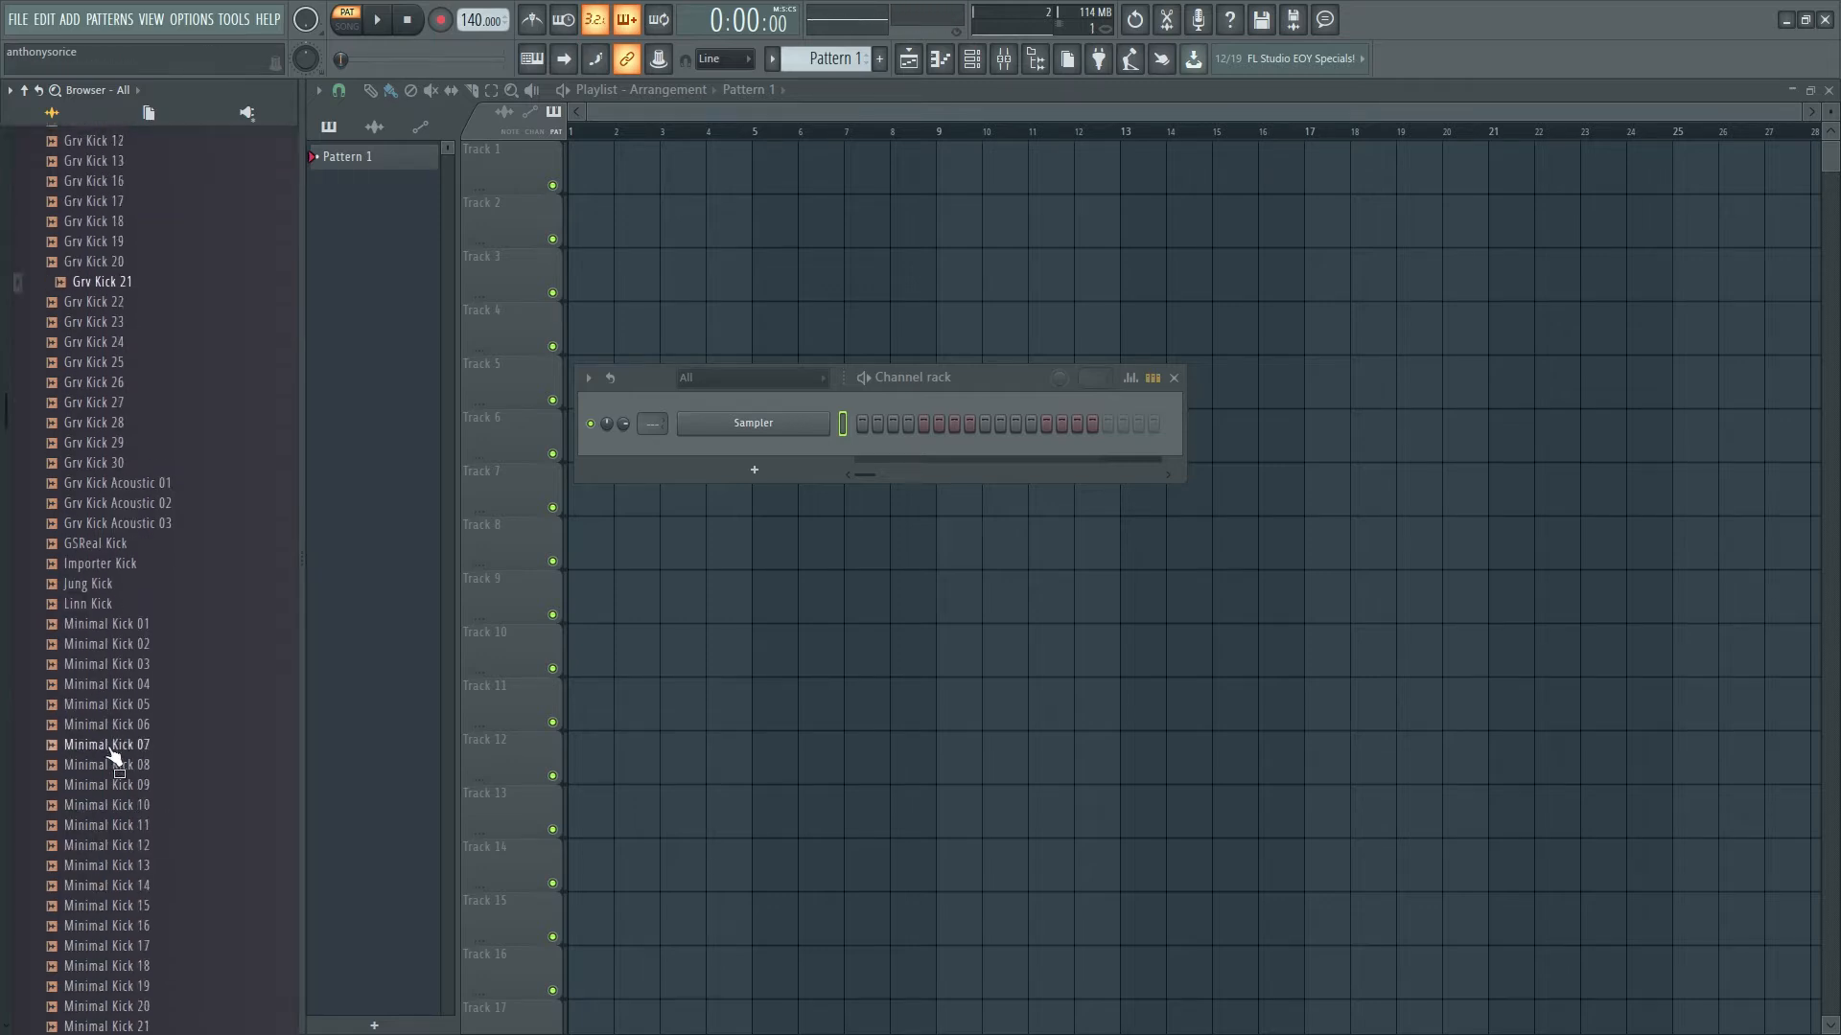
click(112, 744)
click(117, 820)
scroll(117, 844, down, 3)
click(113, 738)
click(125, 820)
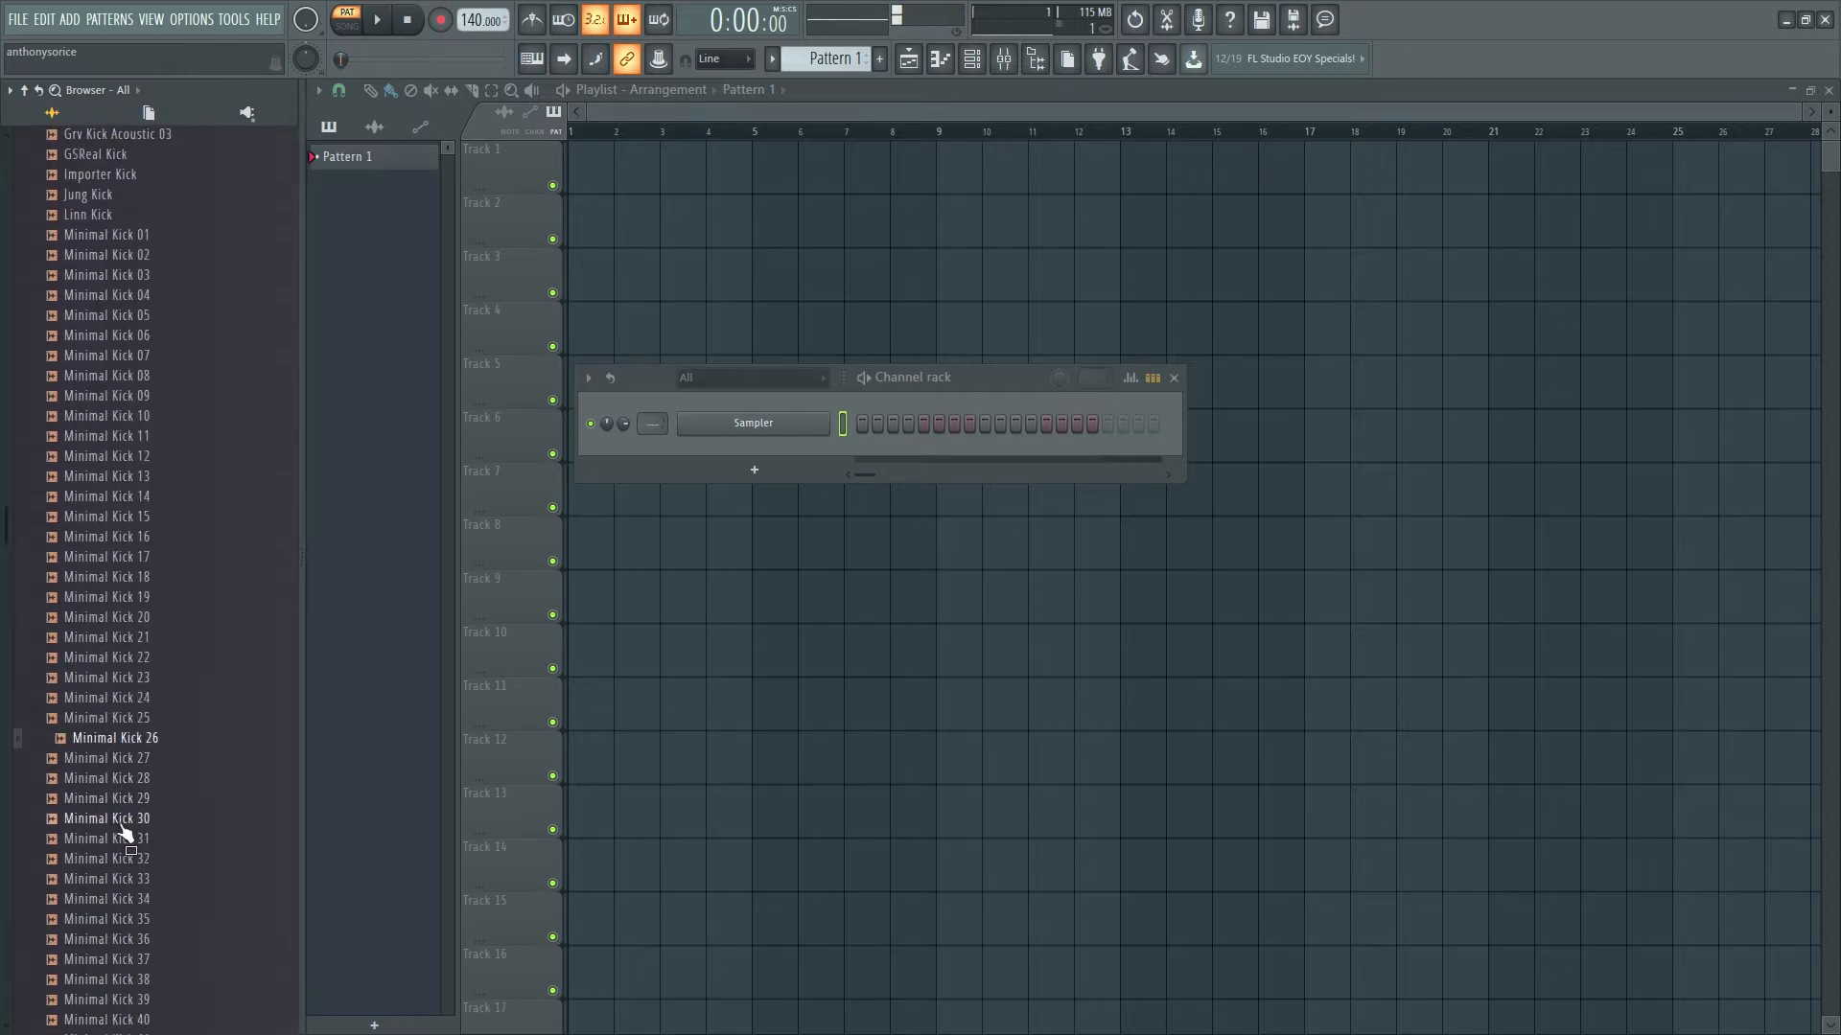
scroll(128, 844, down, 2)
click(124, 798)
scroll(173, 617, up, 10)
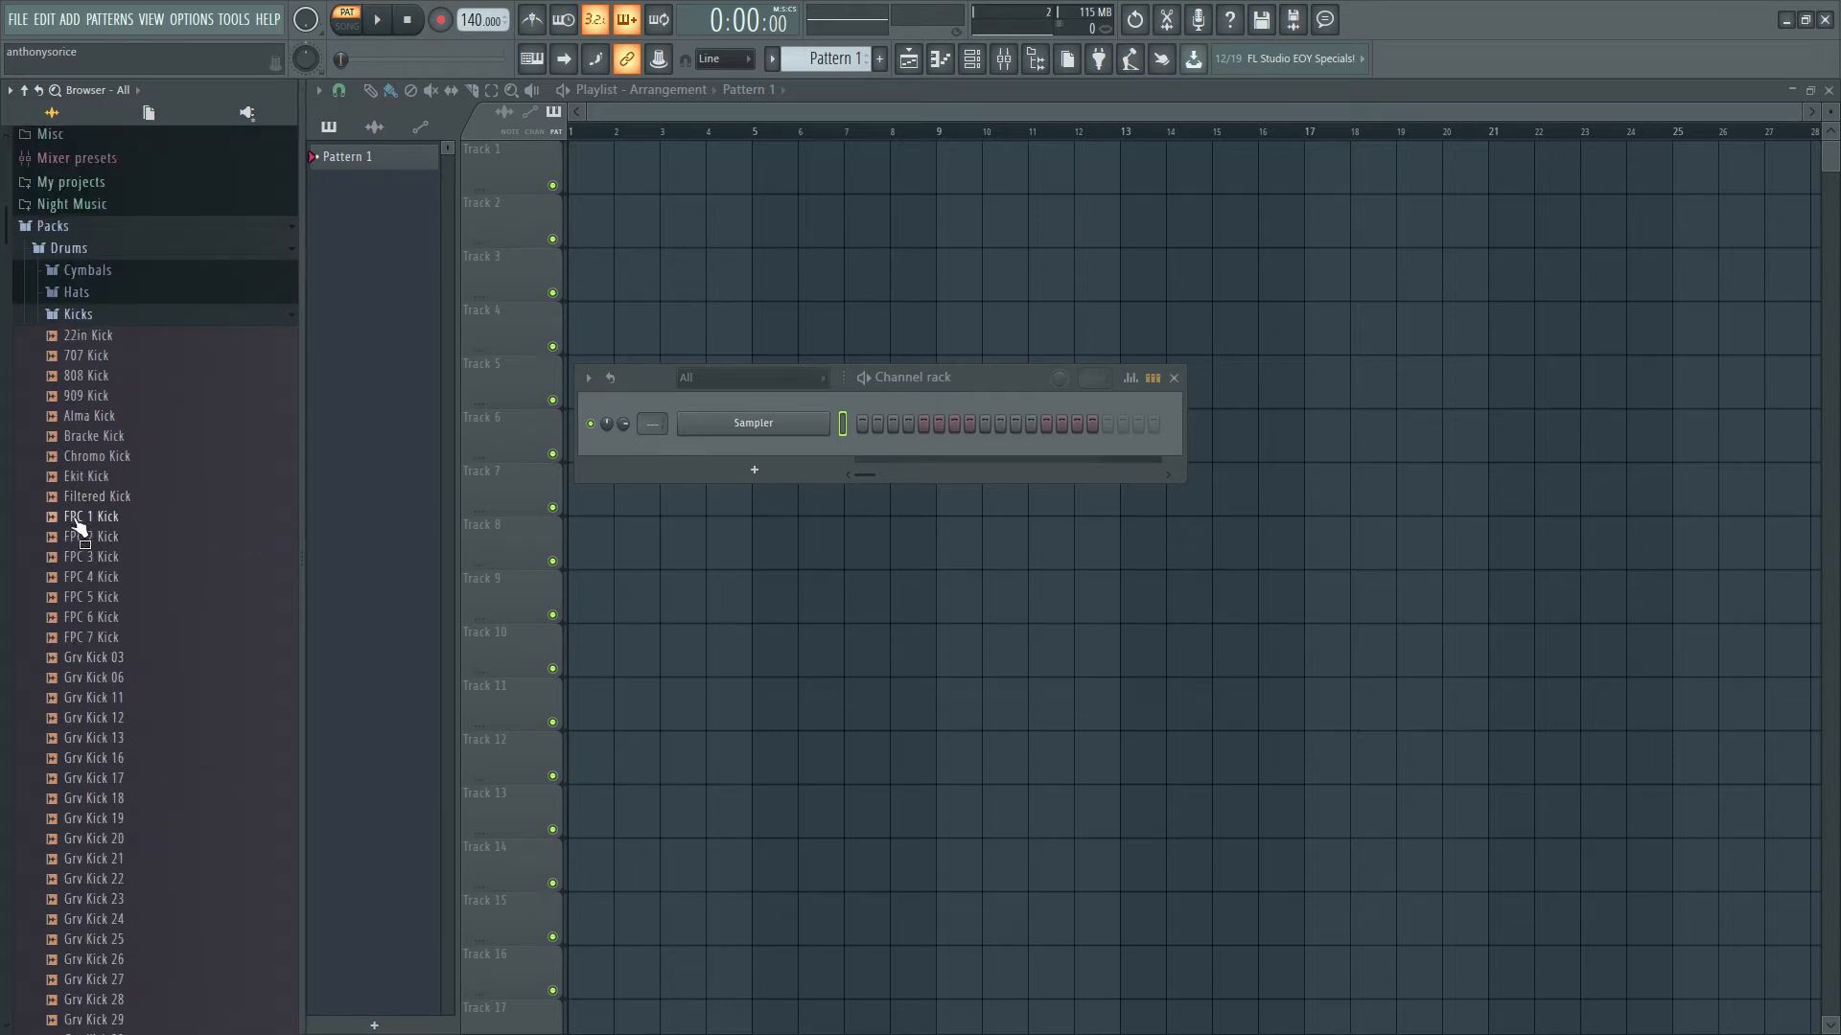
drag(86, 516, 706, 422)
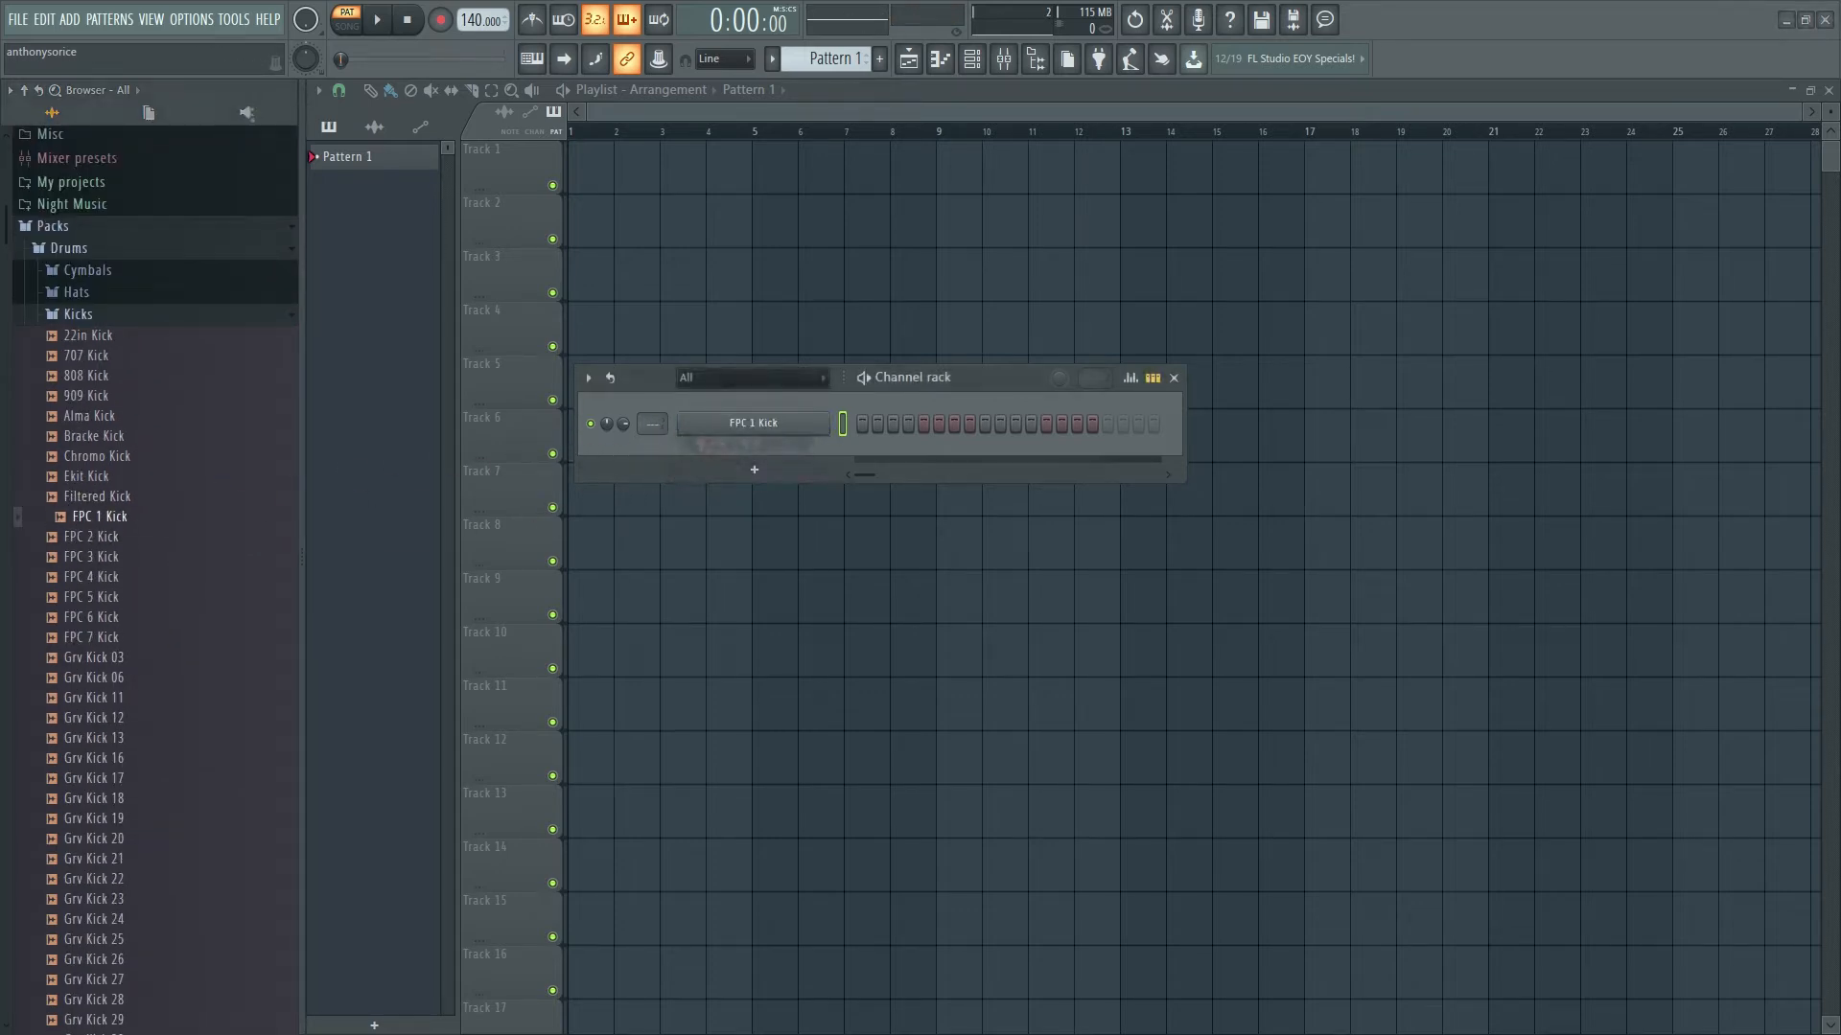
click(77, 316)
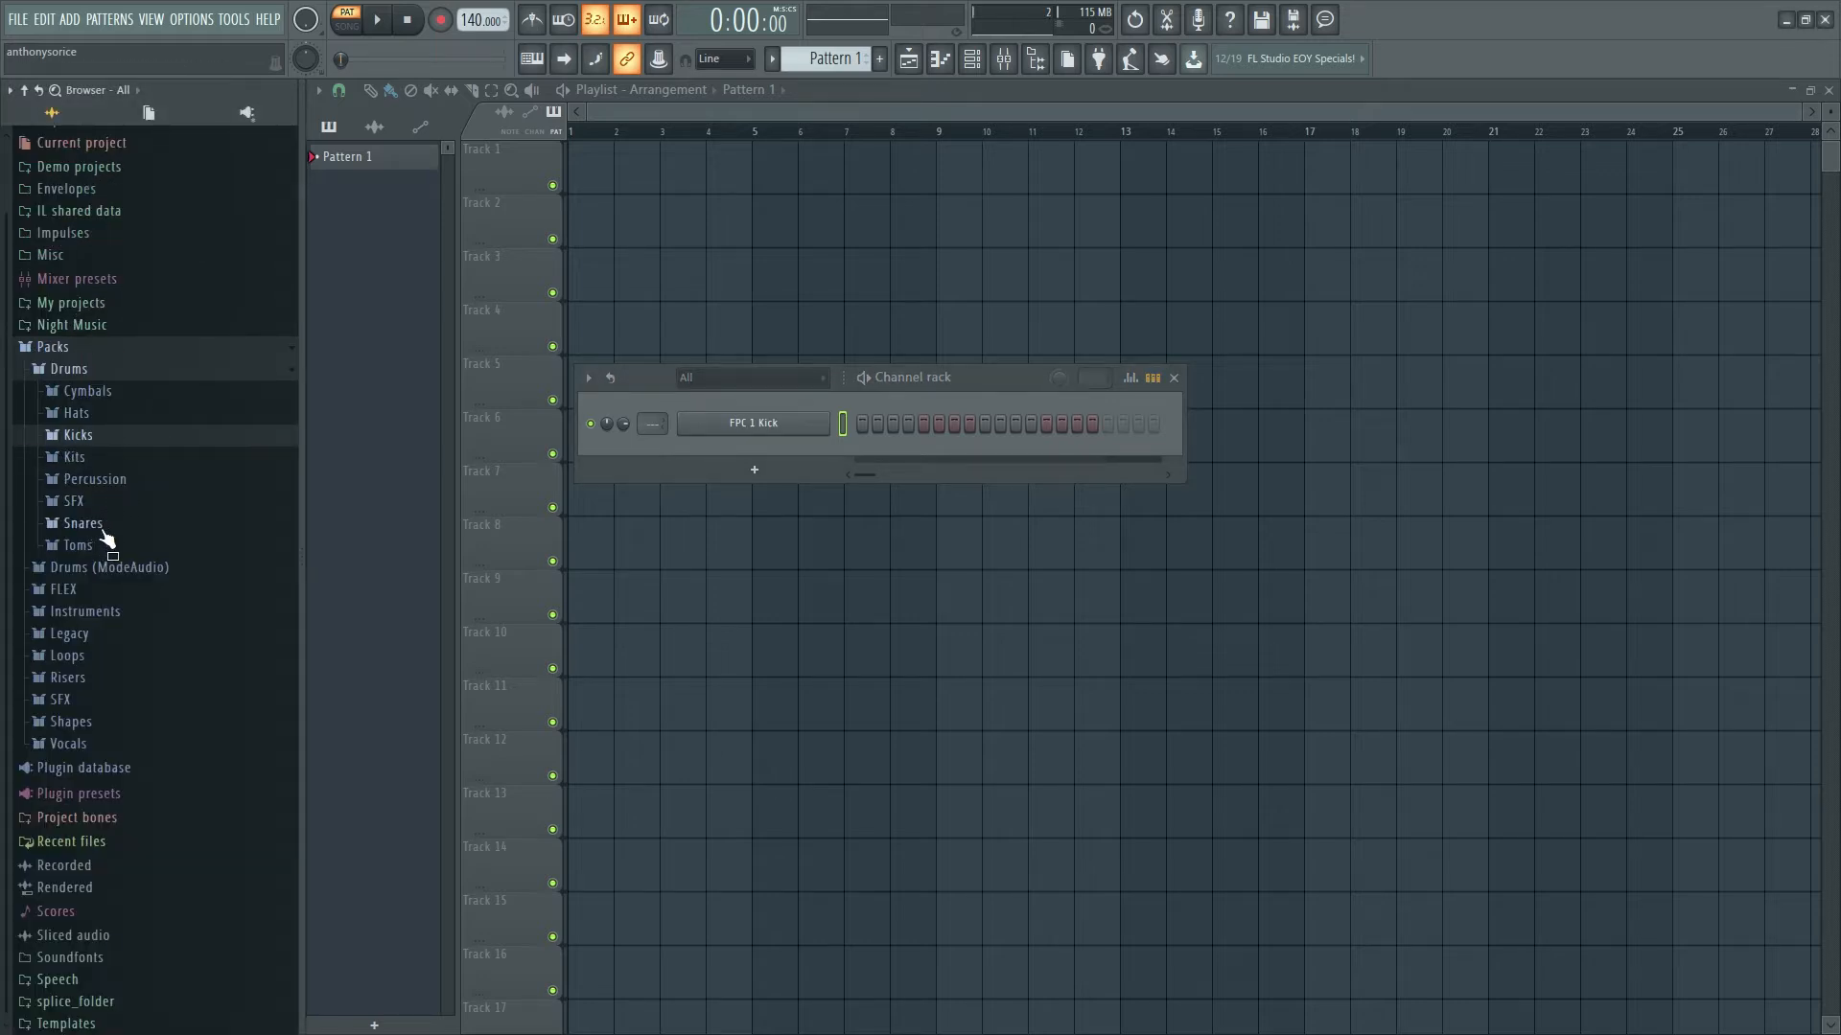
- Open the Snares folder and audition snare samples, including a snareclap
click(83, 523)
scroll(205, 670, down, 5)
scroll(165, 596, up, 4)
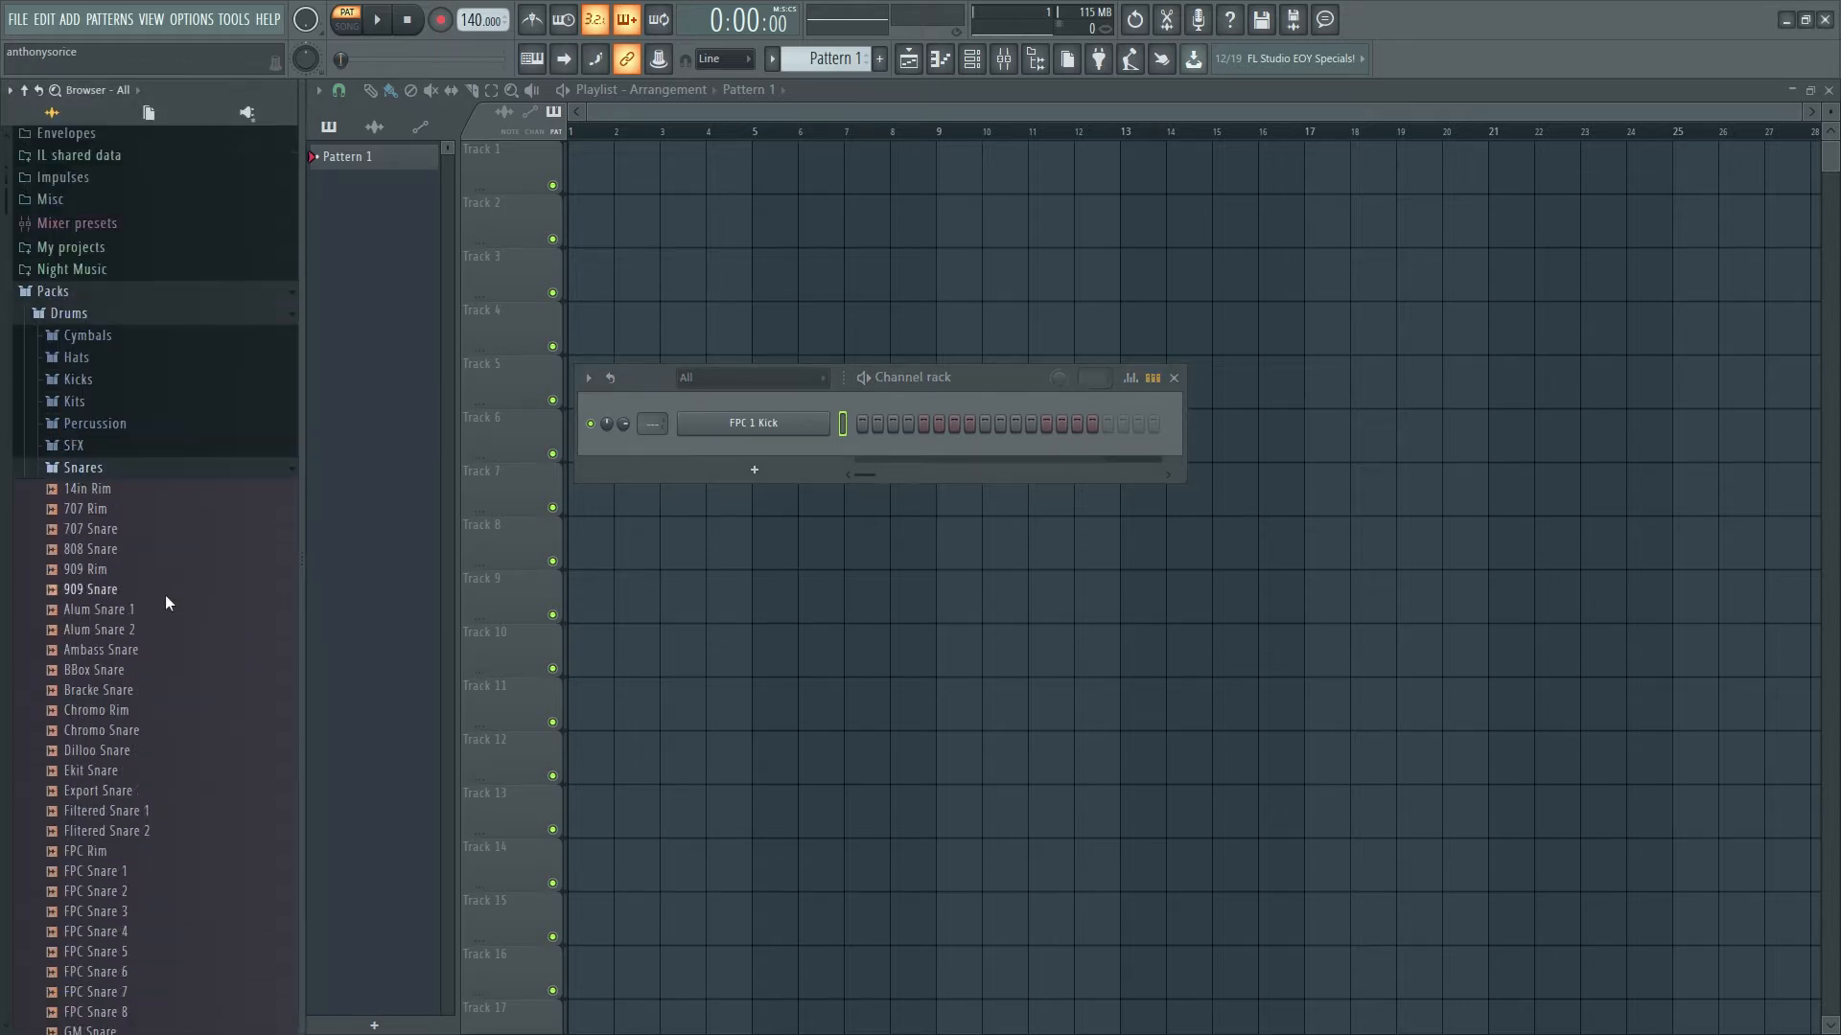
scroll(104, 549, down, 4)
scroll(104, 549, down, 6)
scroll(163, 649, up, 9)
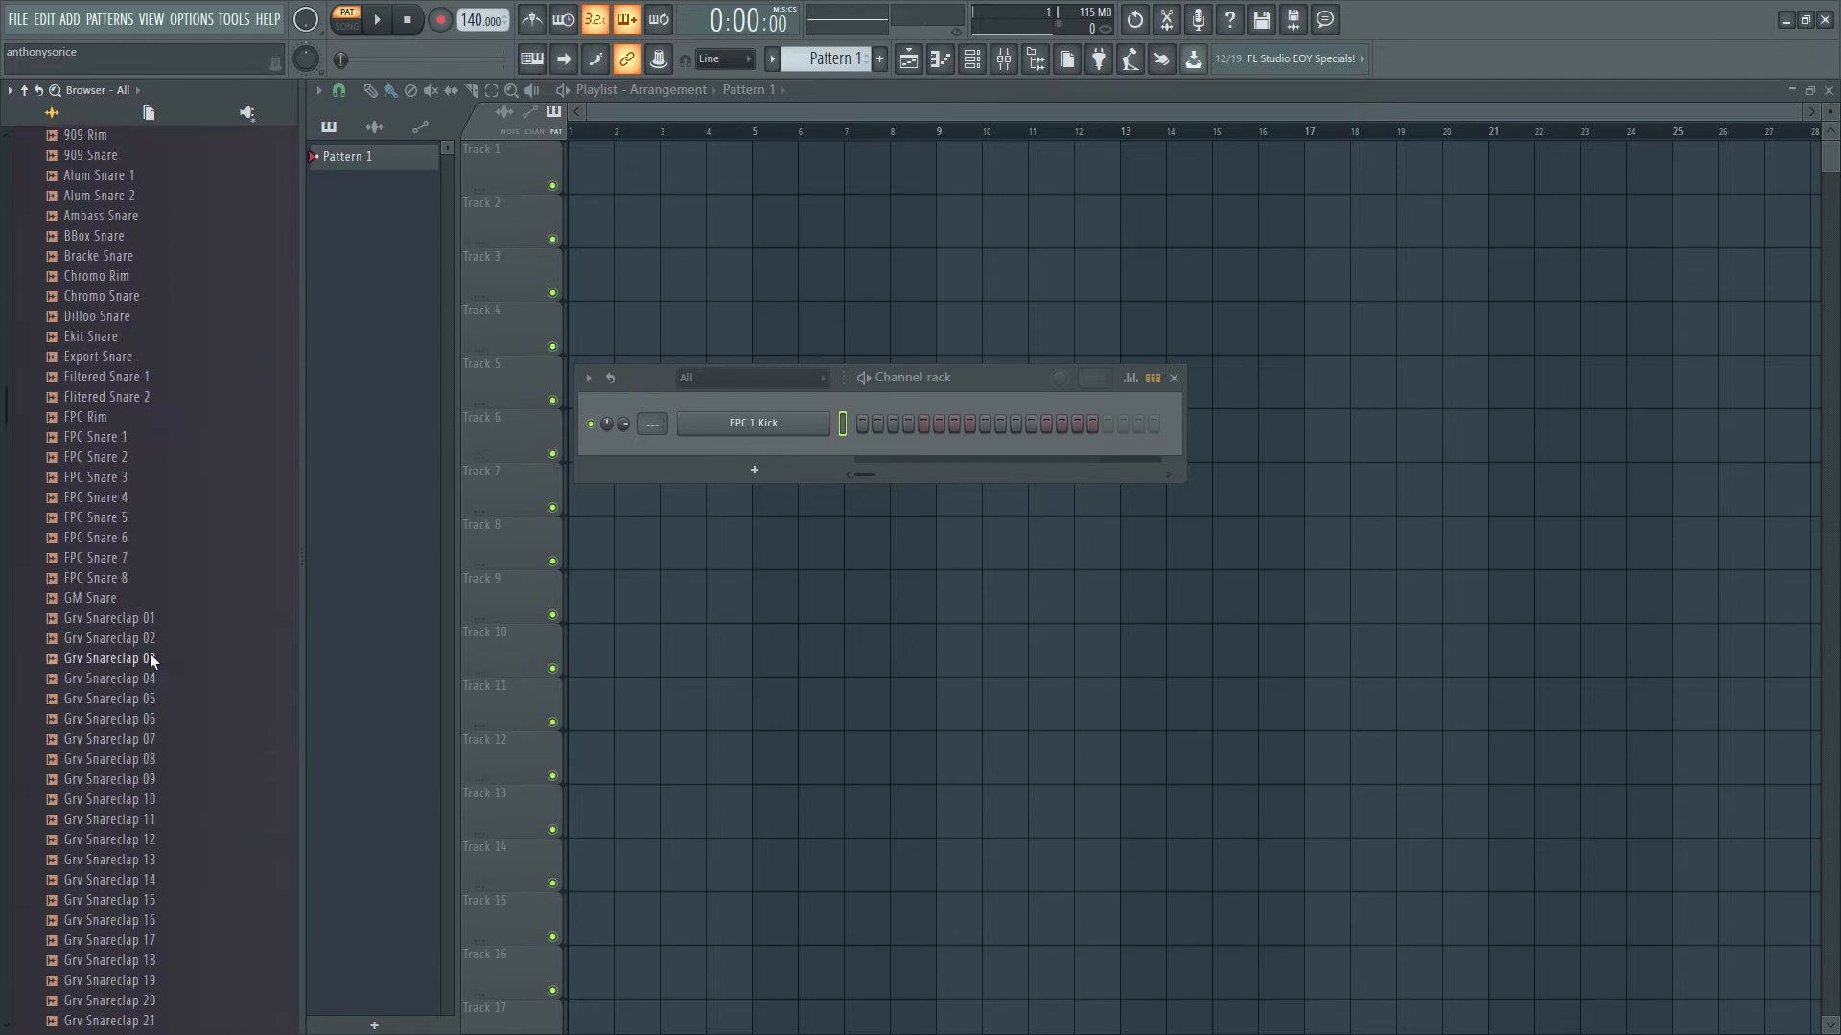
scroll(148, 652, down, 10)
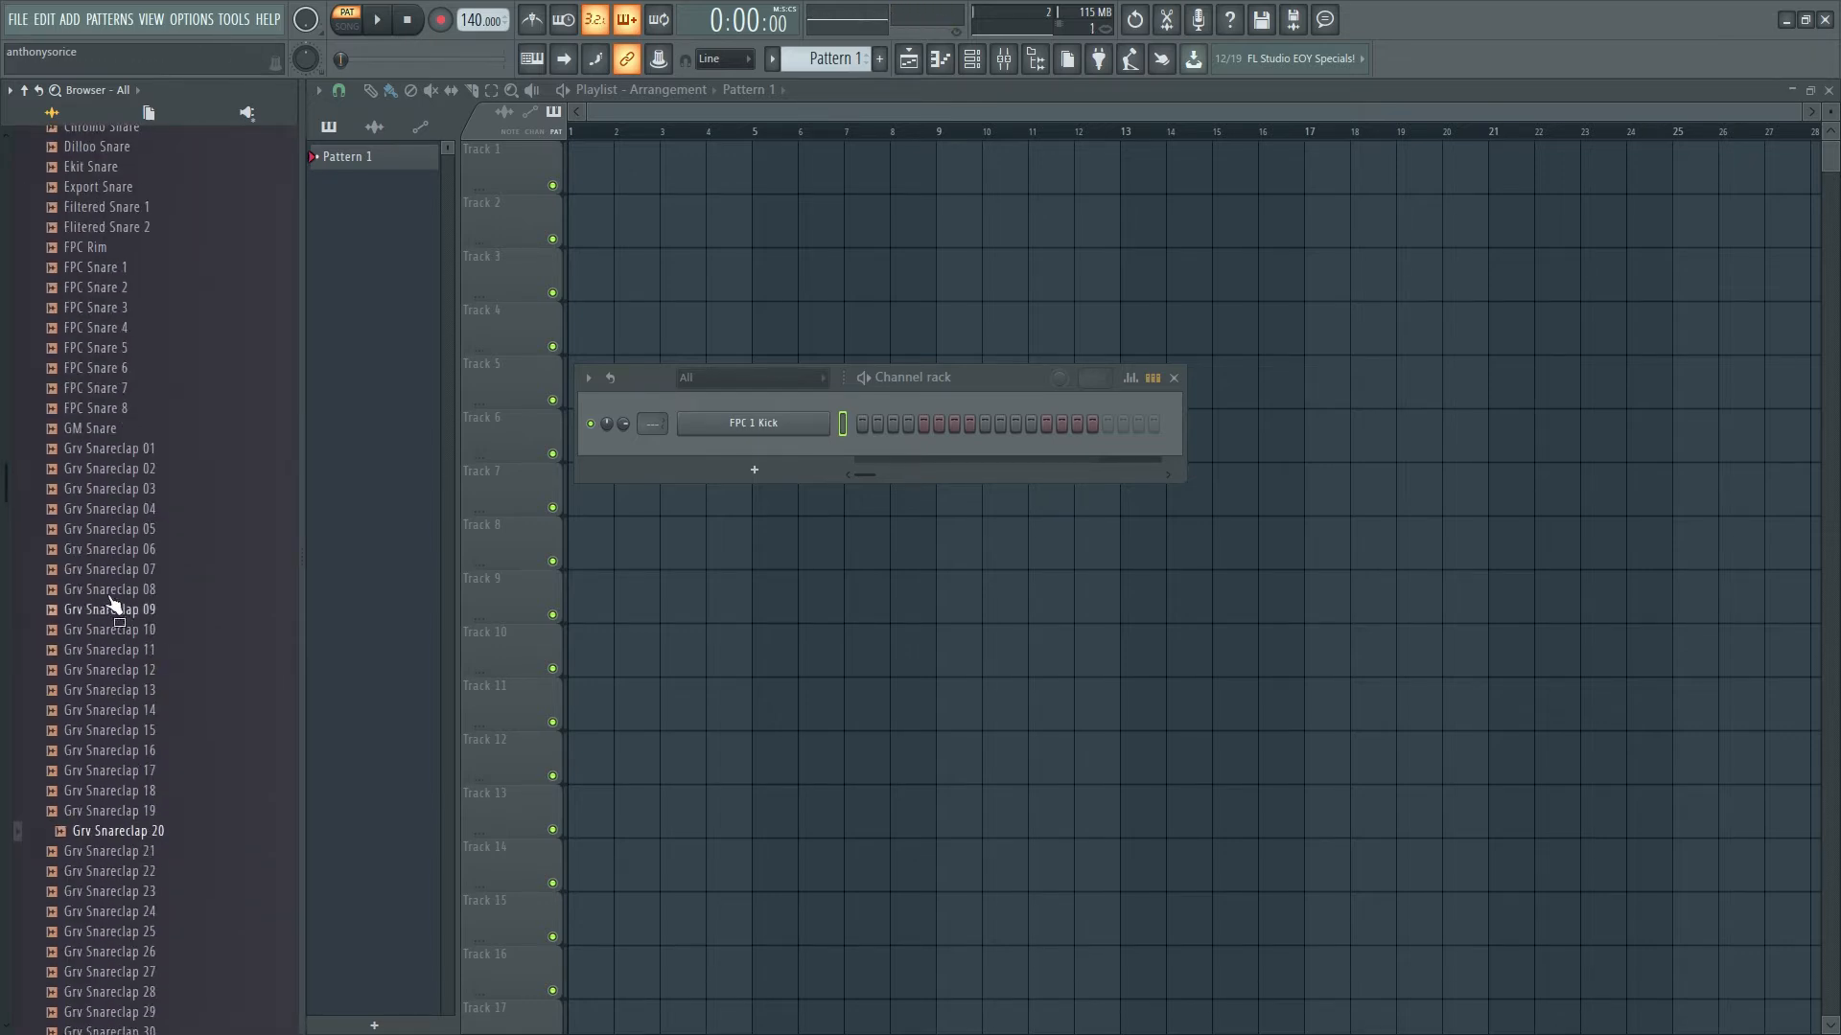
drag(115, 589, 122, 477)
click(121, 472)
- Audition FPC Snare 5 and Industrial Snare 3, then add 808 Snare as a new channel
click(141, 354)
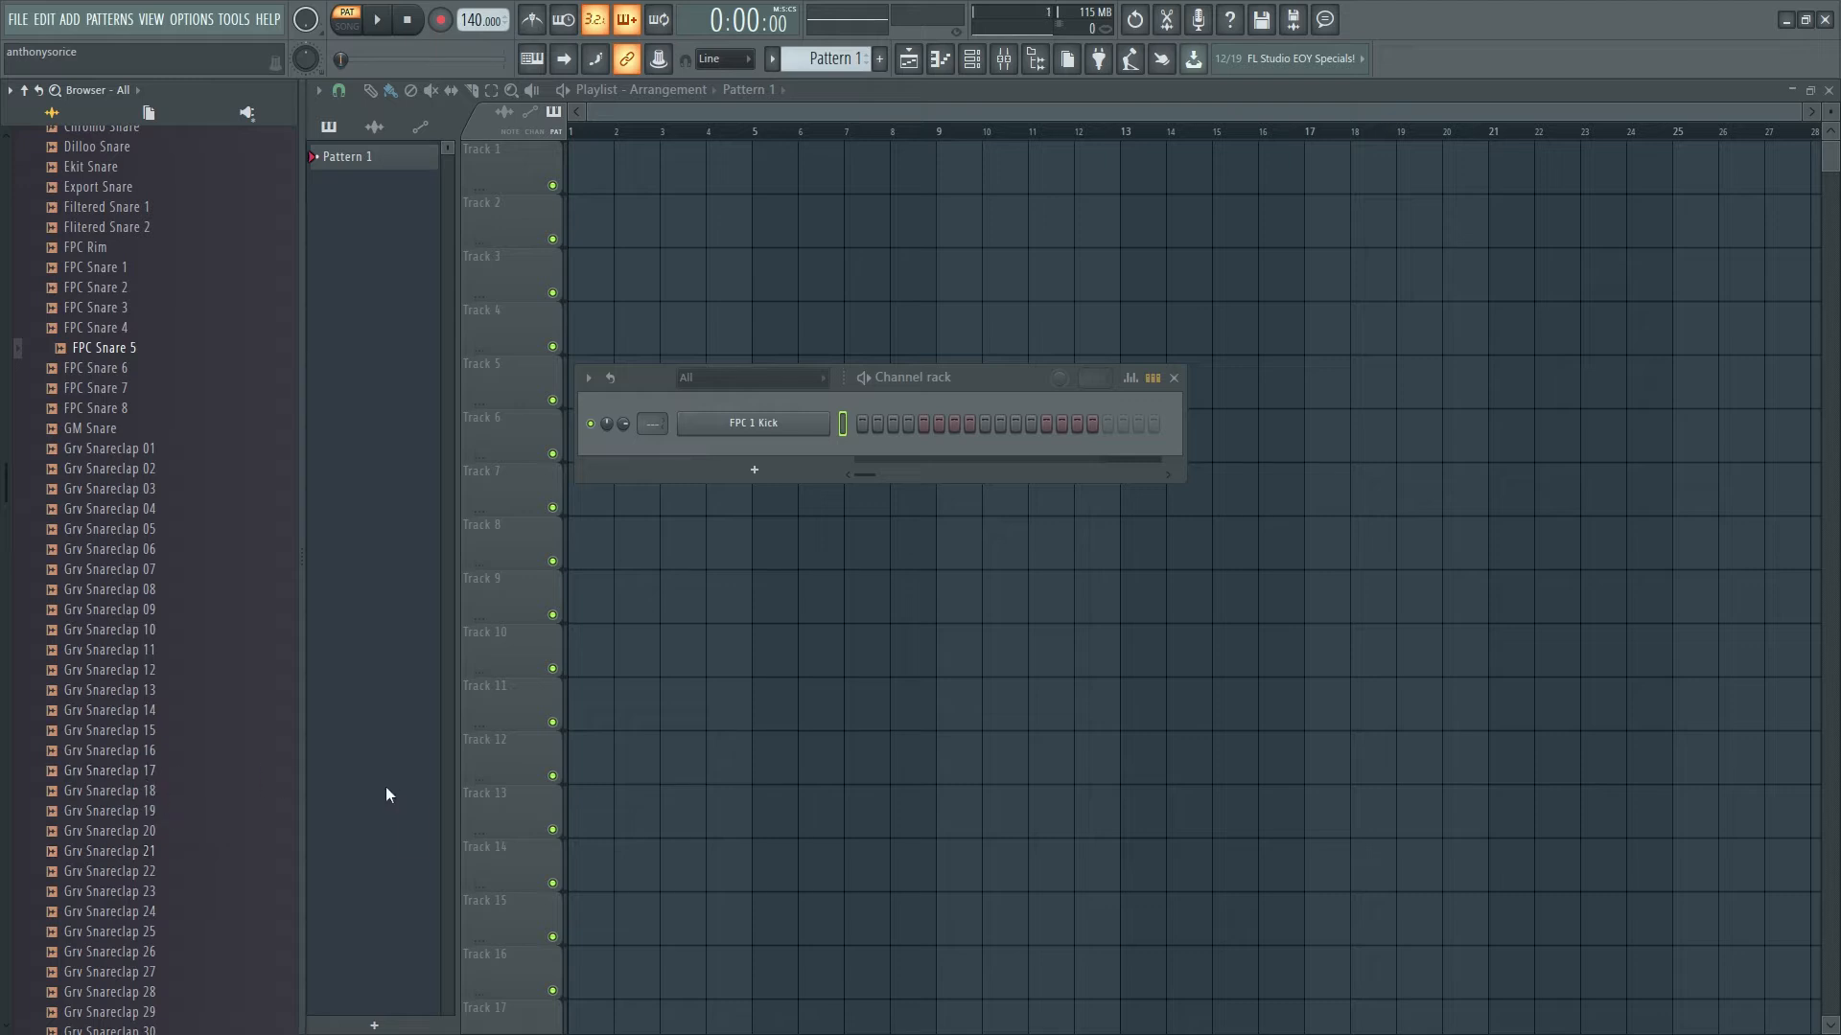
scroll(177, 686, down, 8)
click(144, 650)
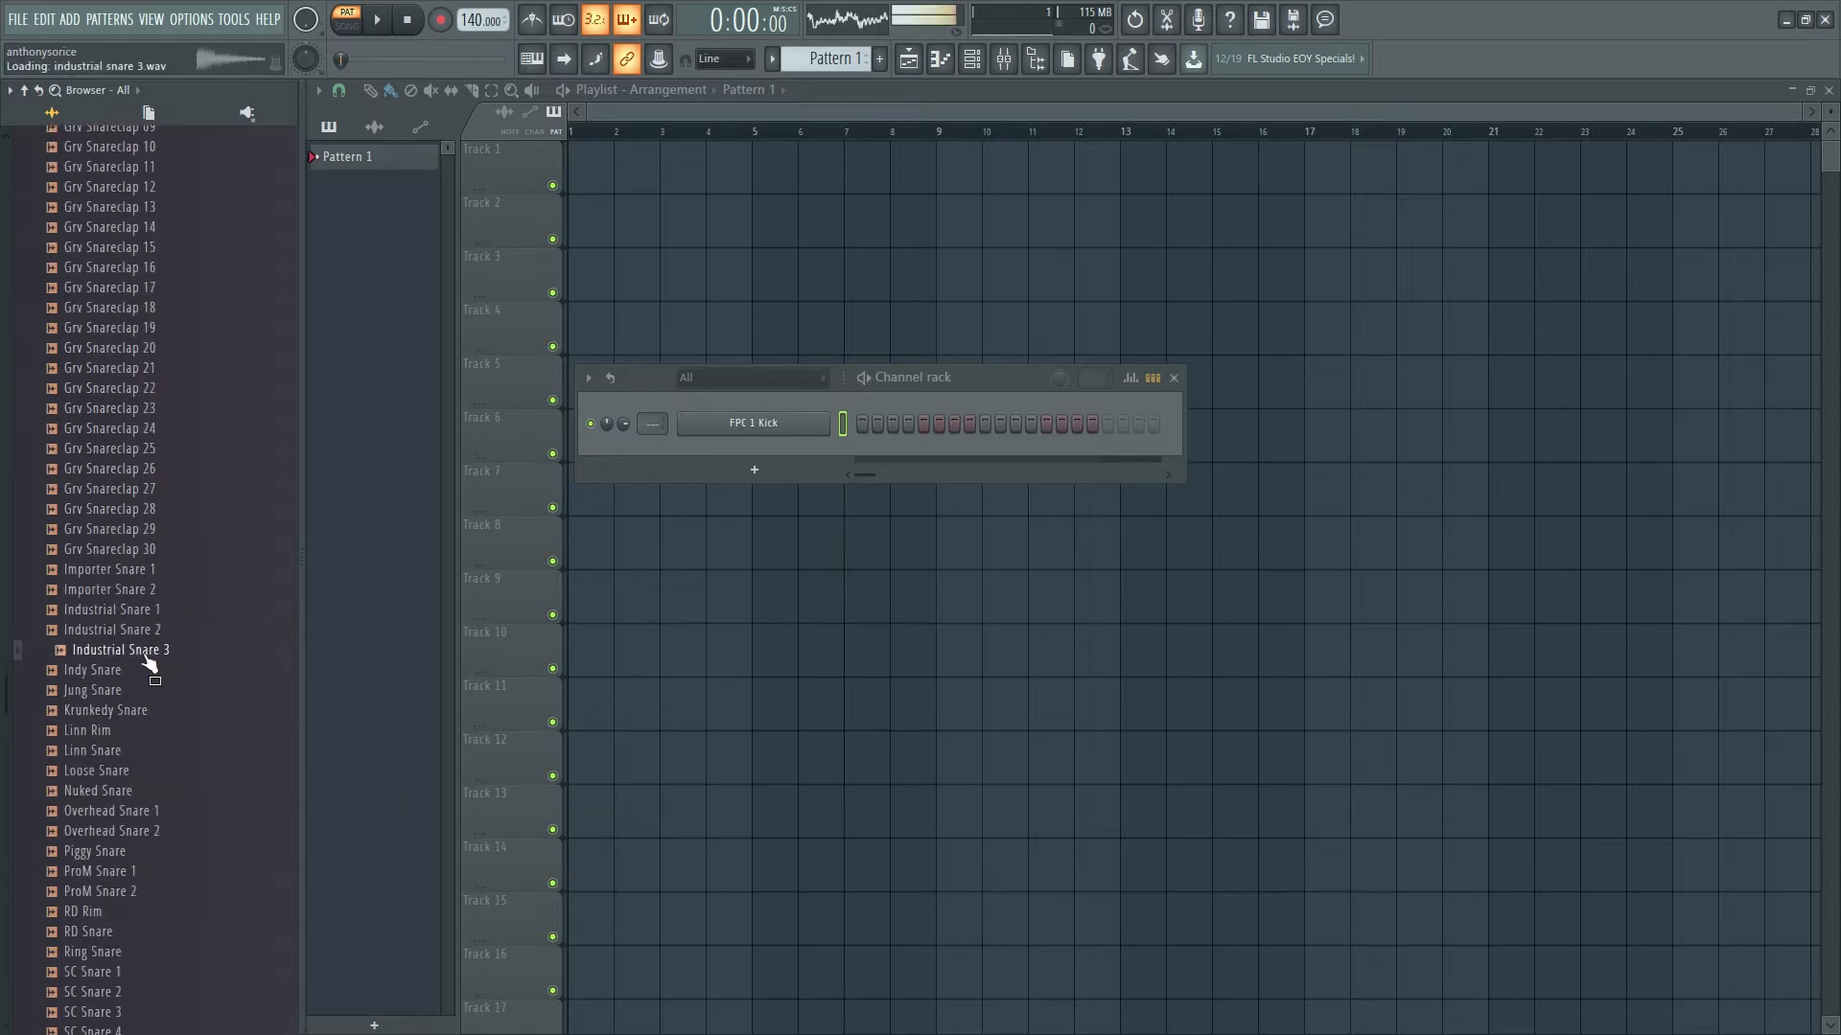
scroll(123, 767, up, 18)
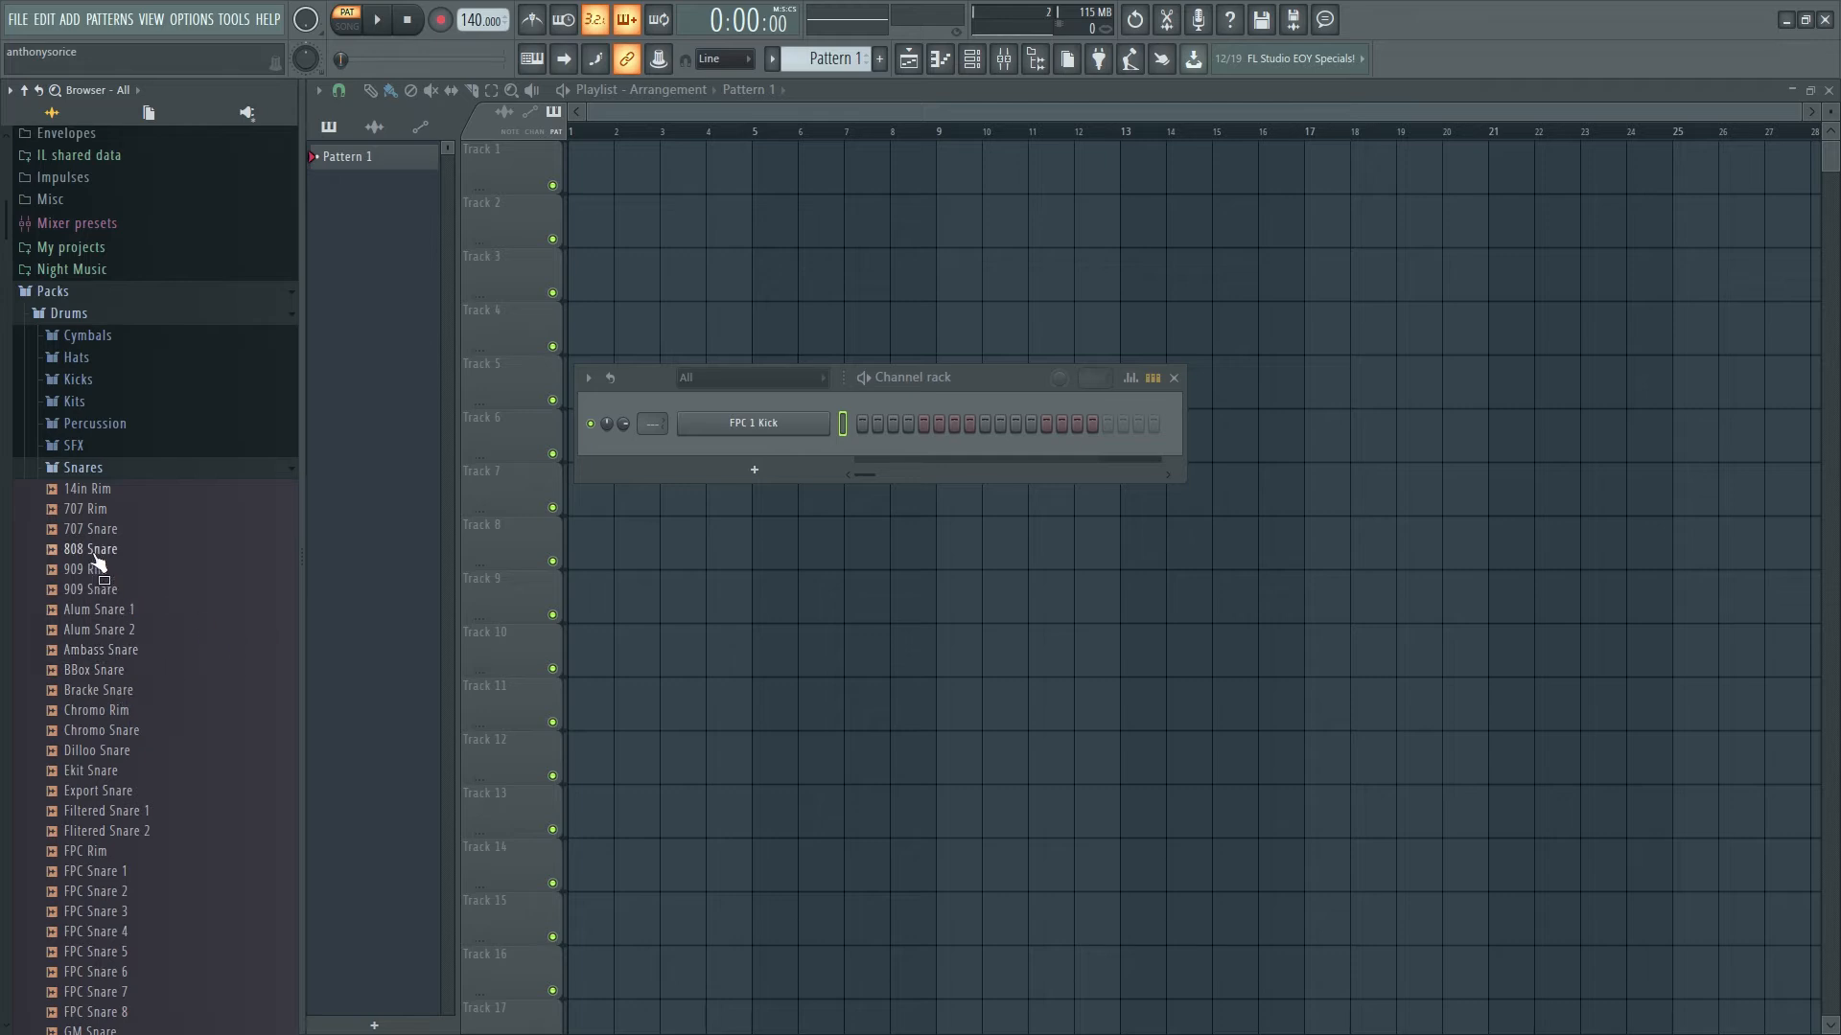
drag(99, 561, 773, 440)
- Open the Hats folder and add 808 CH as a new channel
click(83, 468)
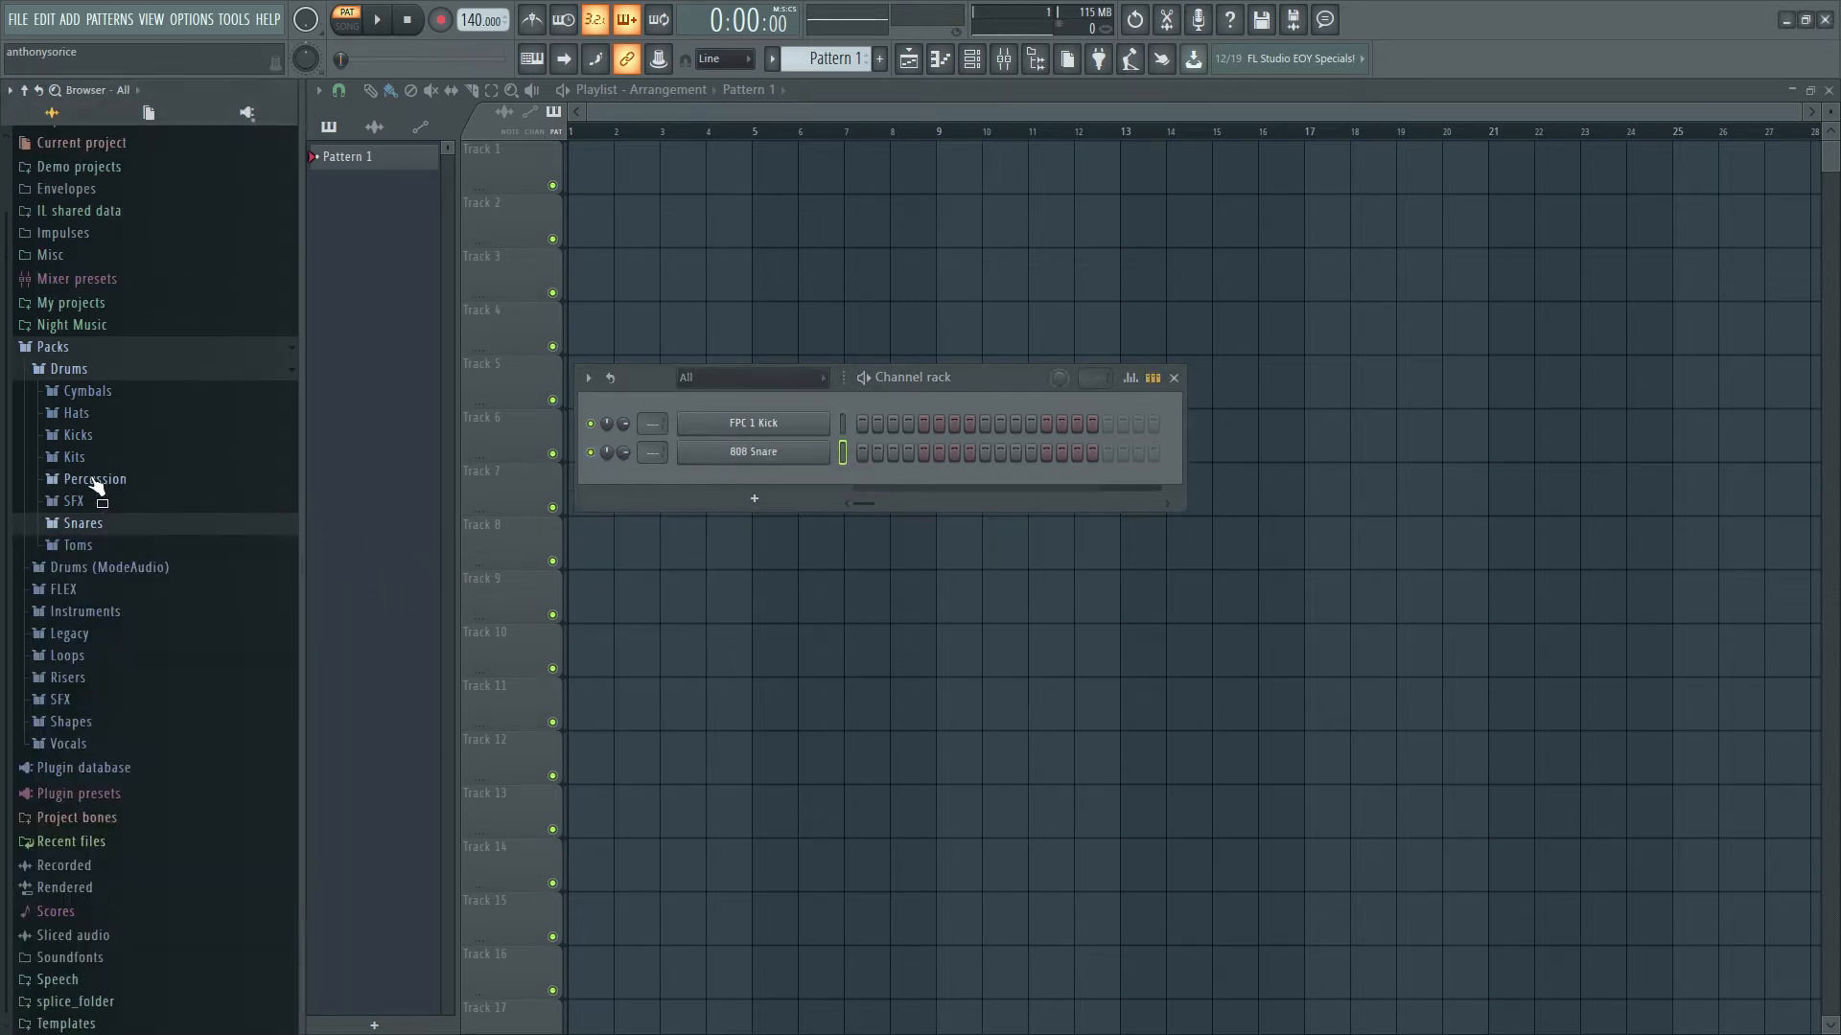
click(77, 413)
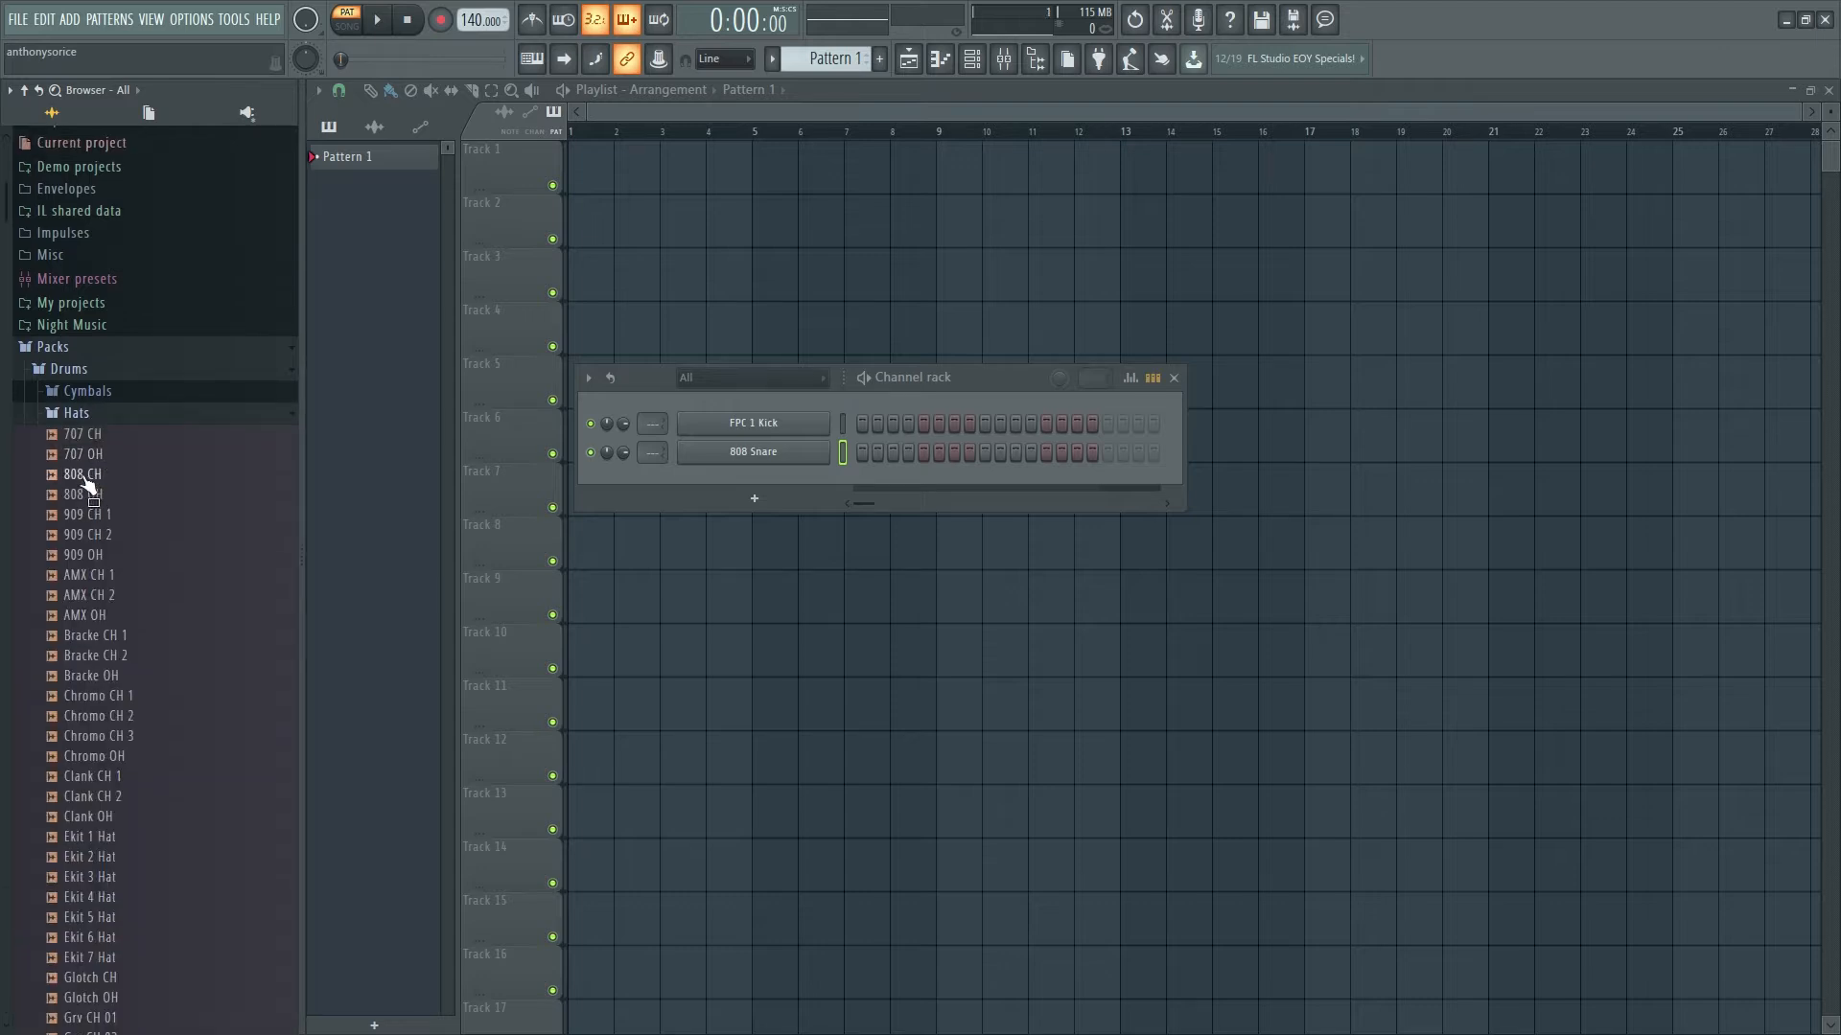
drag(87, 474, 744, 475)
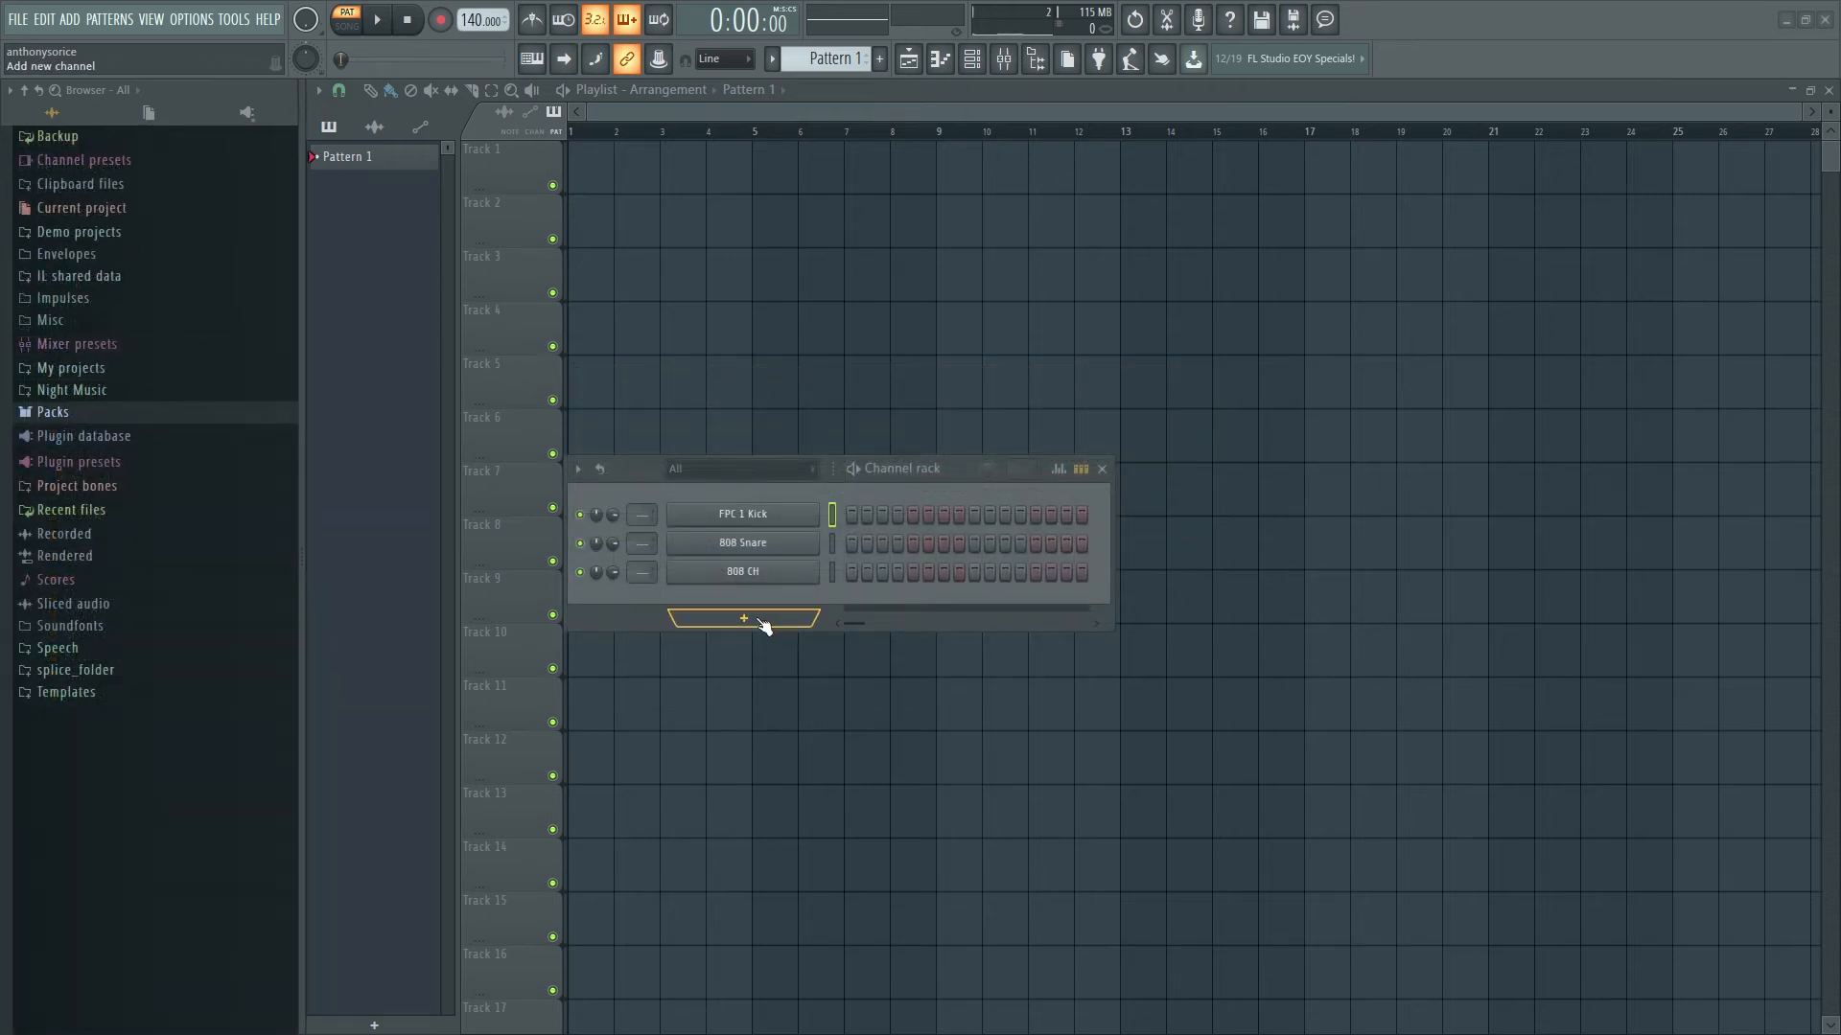
- Add Sytrus and FLEX synth channels and close both of their plugin windows
click(764, 625)
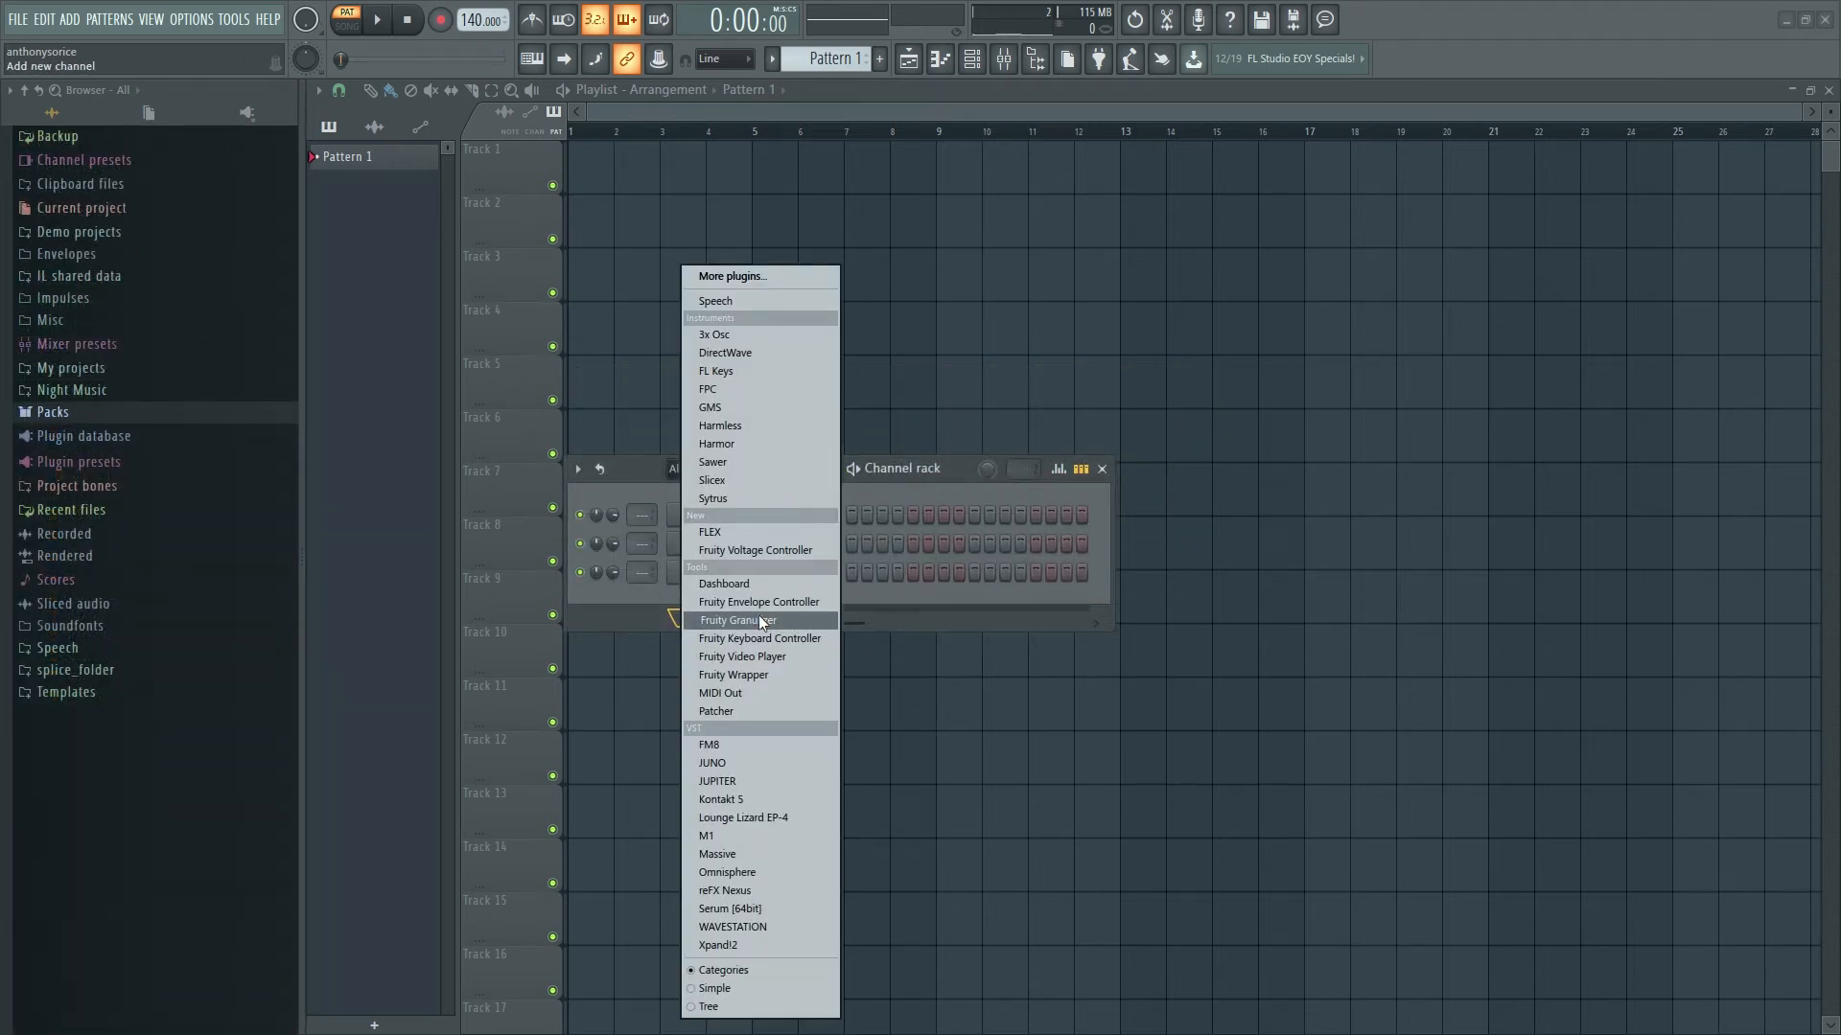
click(750, 498)
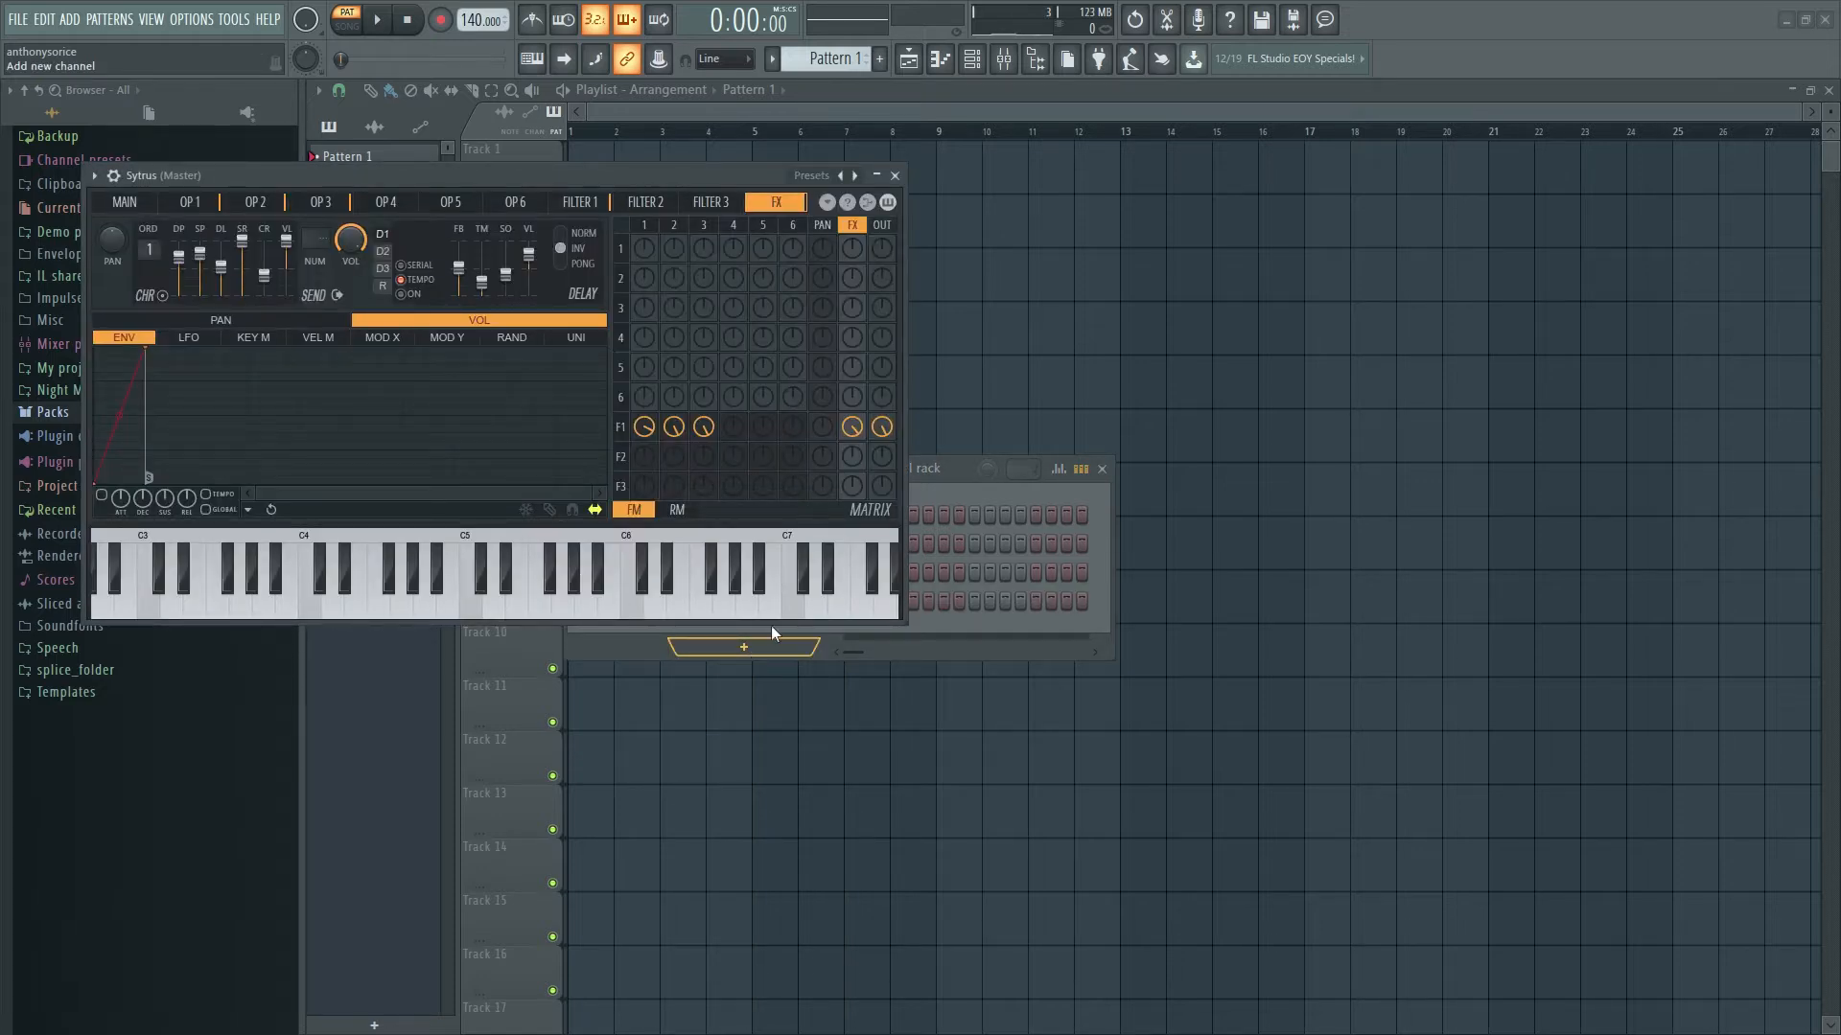
click(730, 648)
click(742, 532)
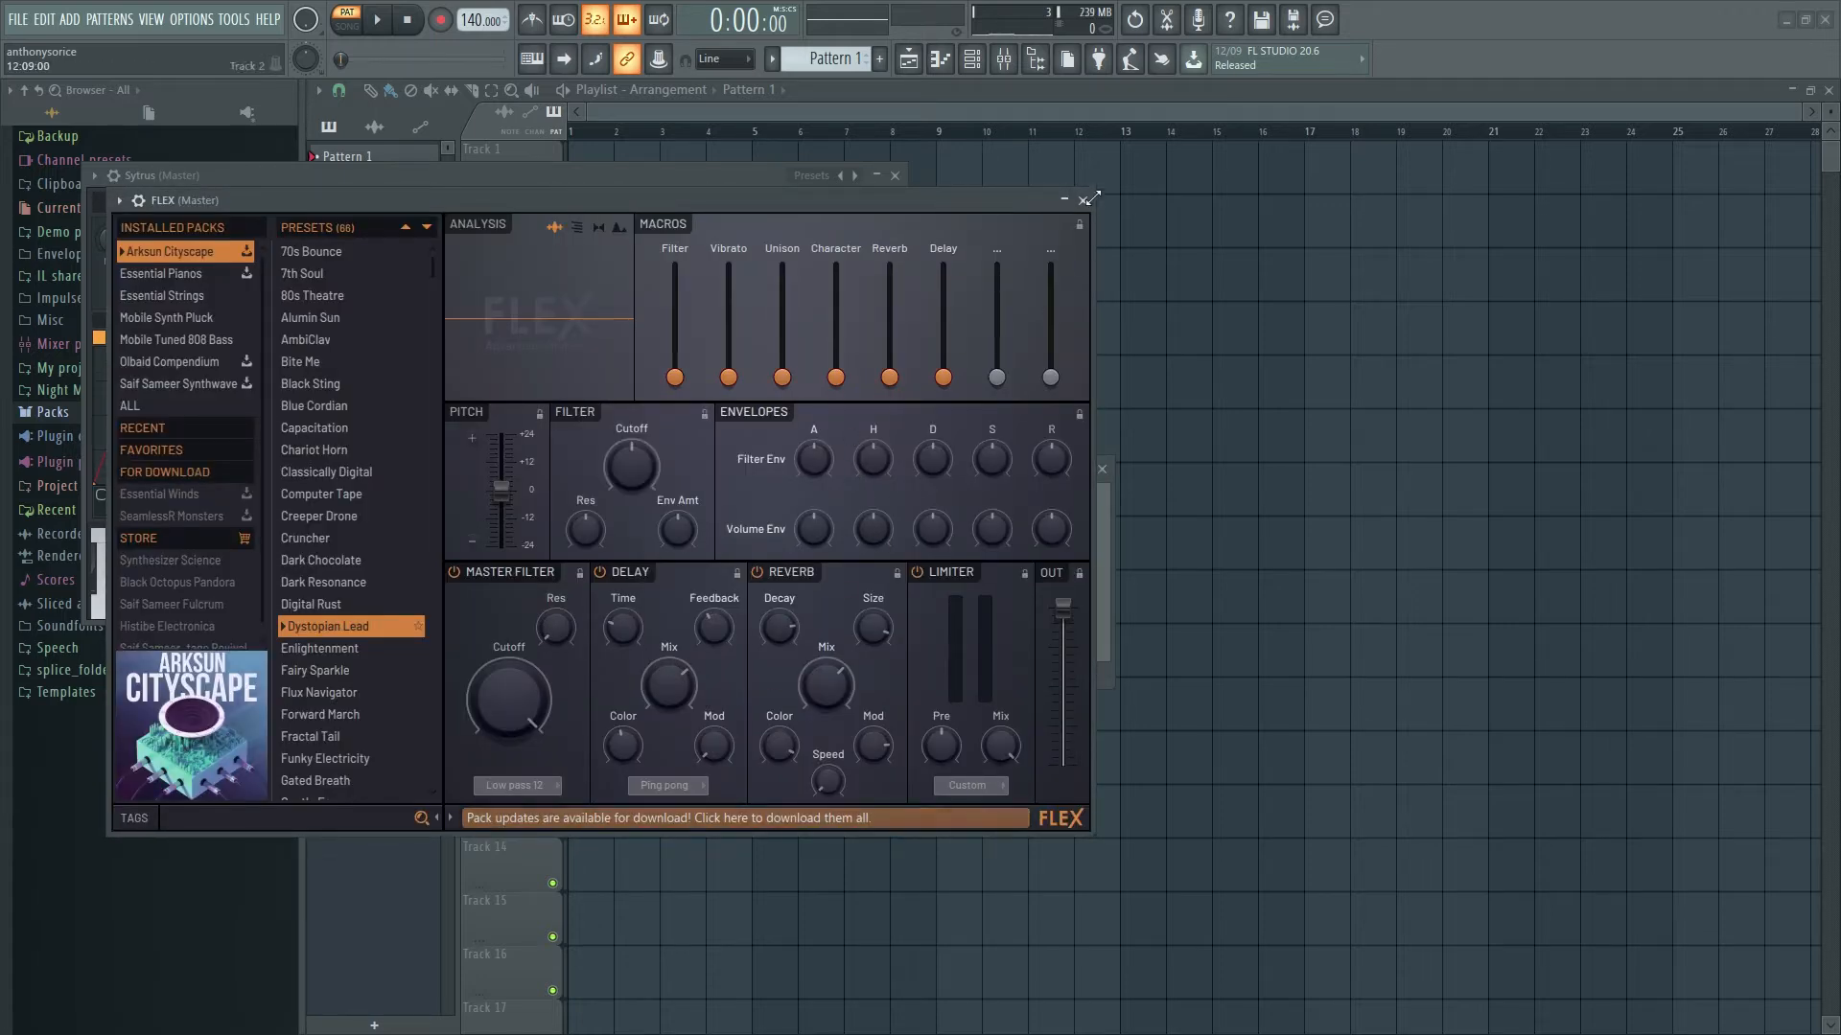
click(1084, 200)
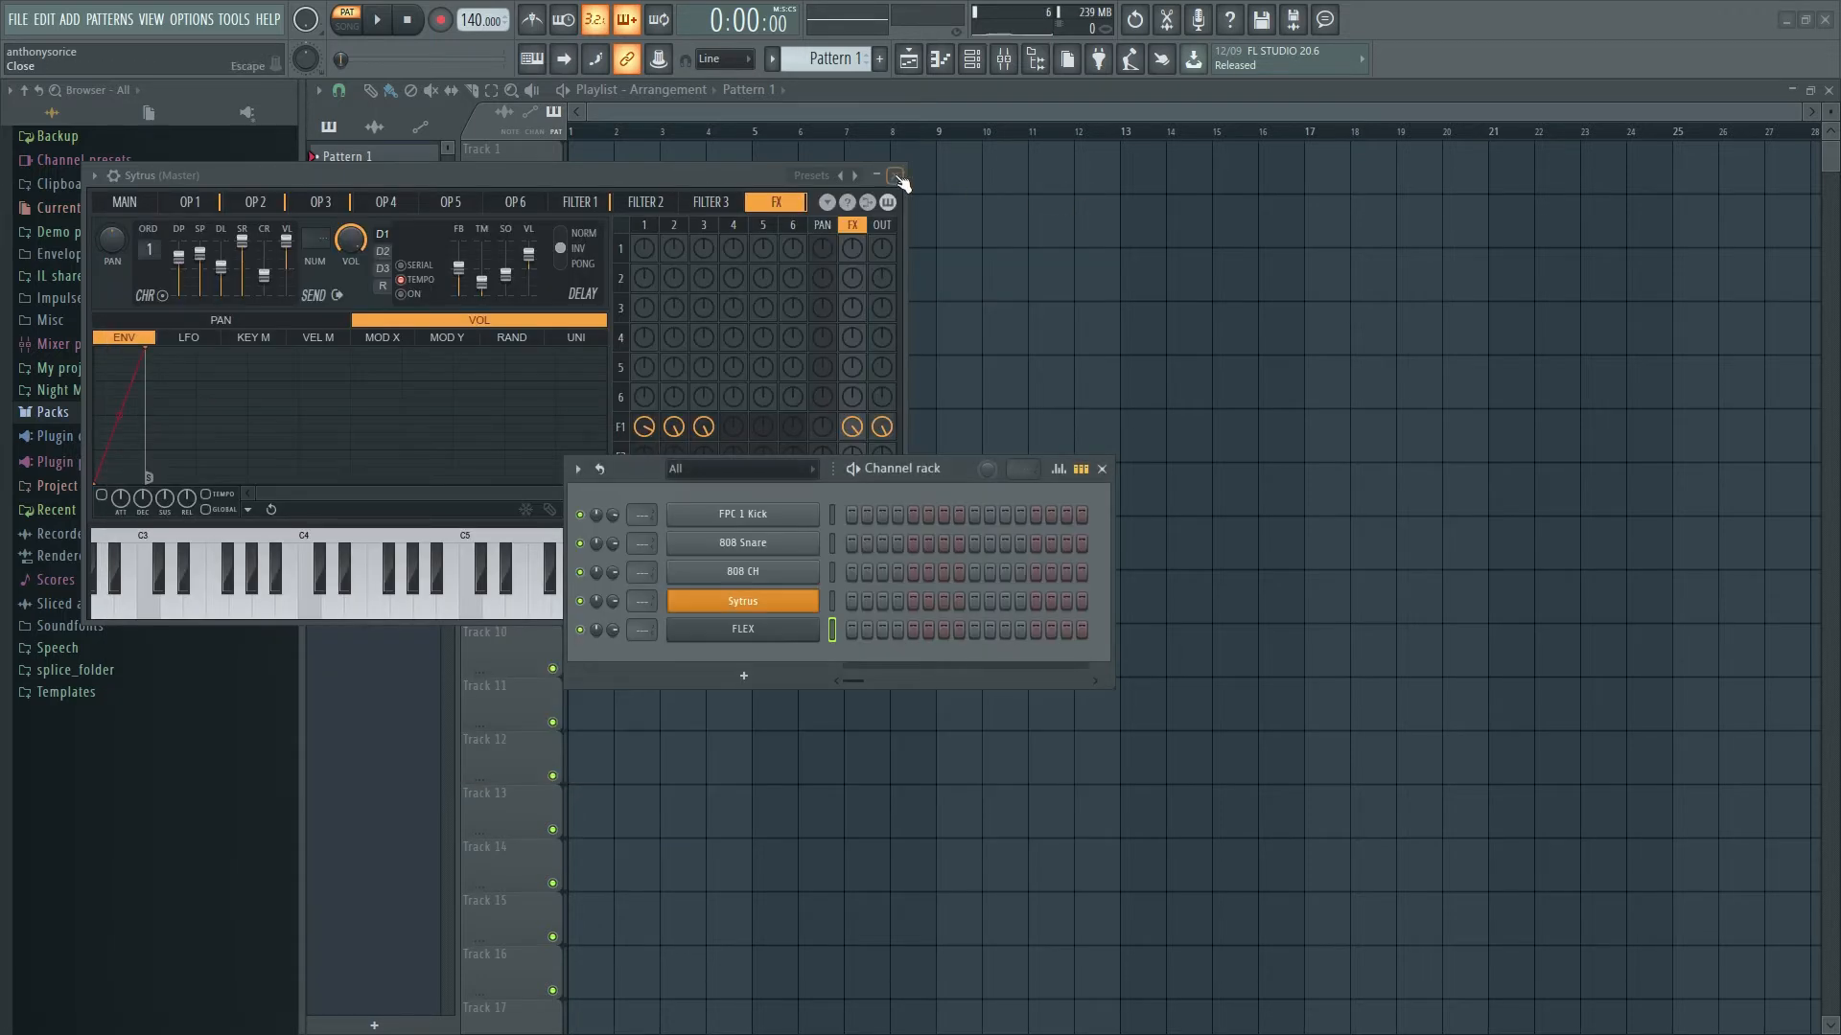
click(896, 176)
drag(953, 471, 950, 489)
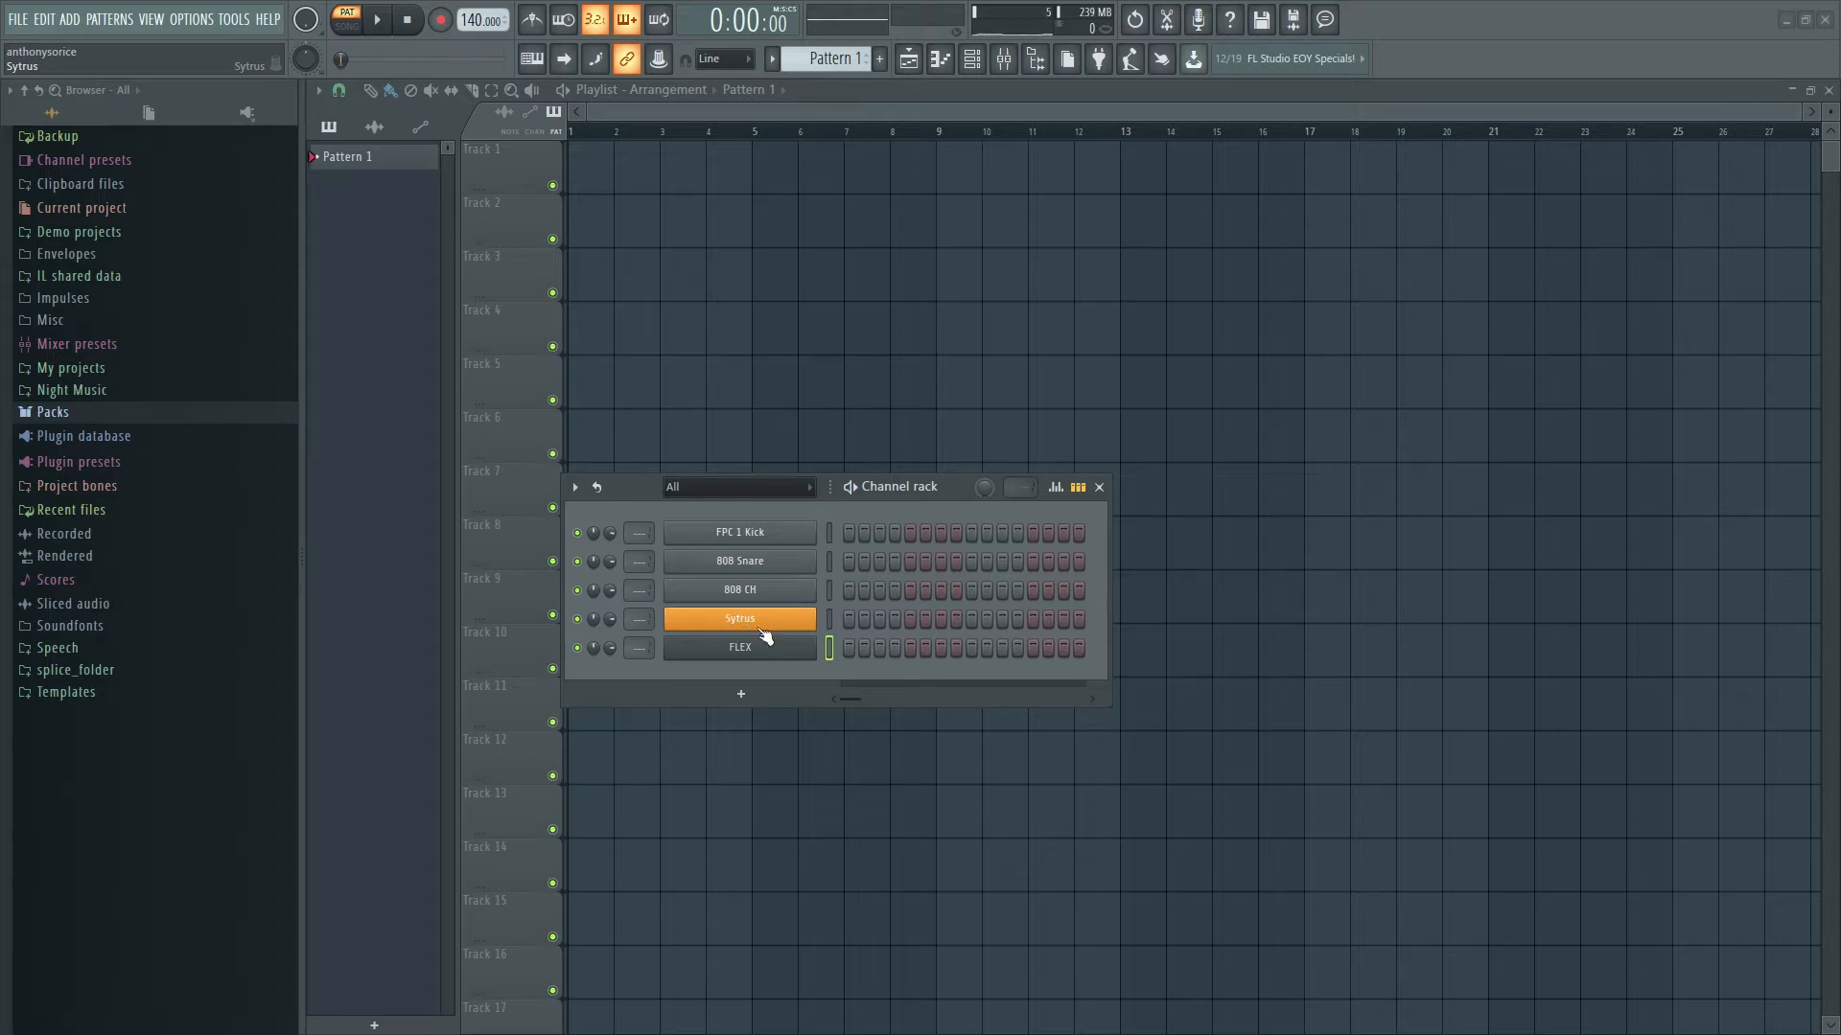
- Solo the FPC 1 Kick channel, then turn solo back off
drag(963, 499, 909, 441)
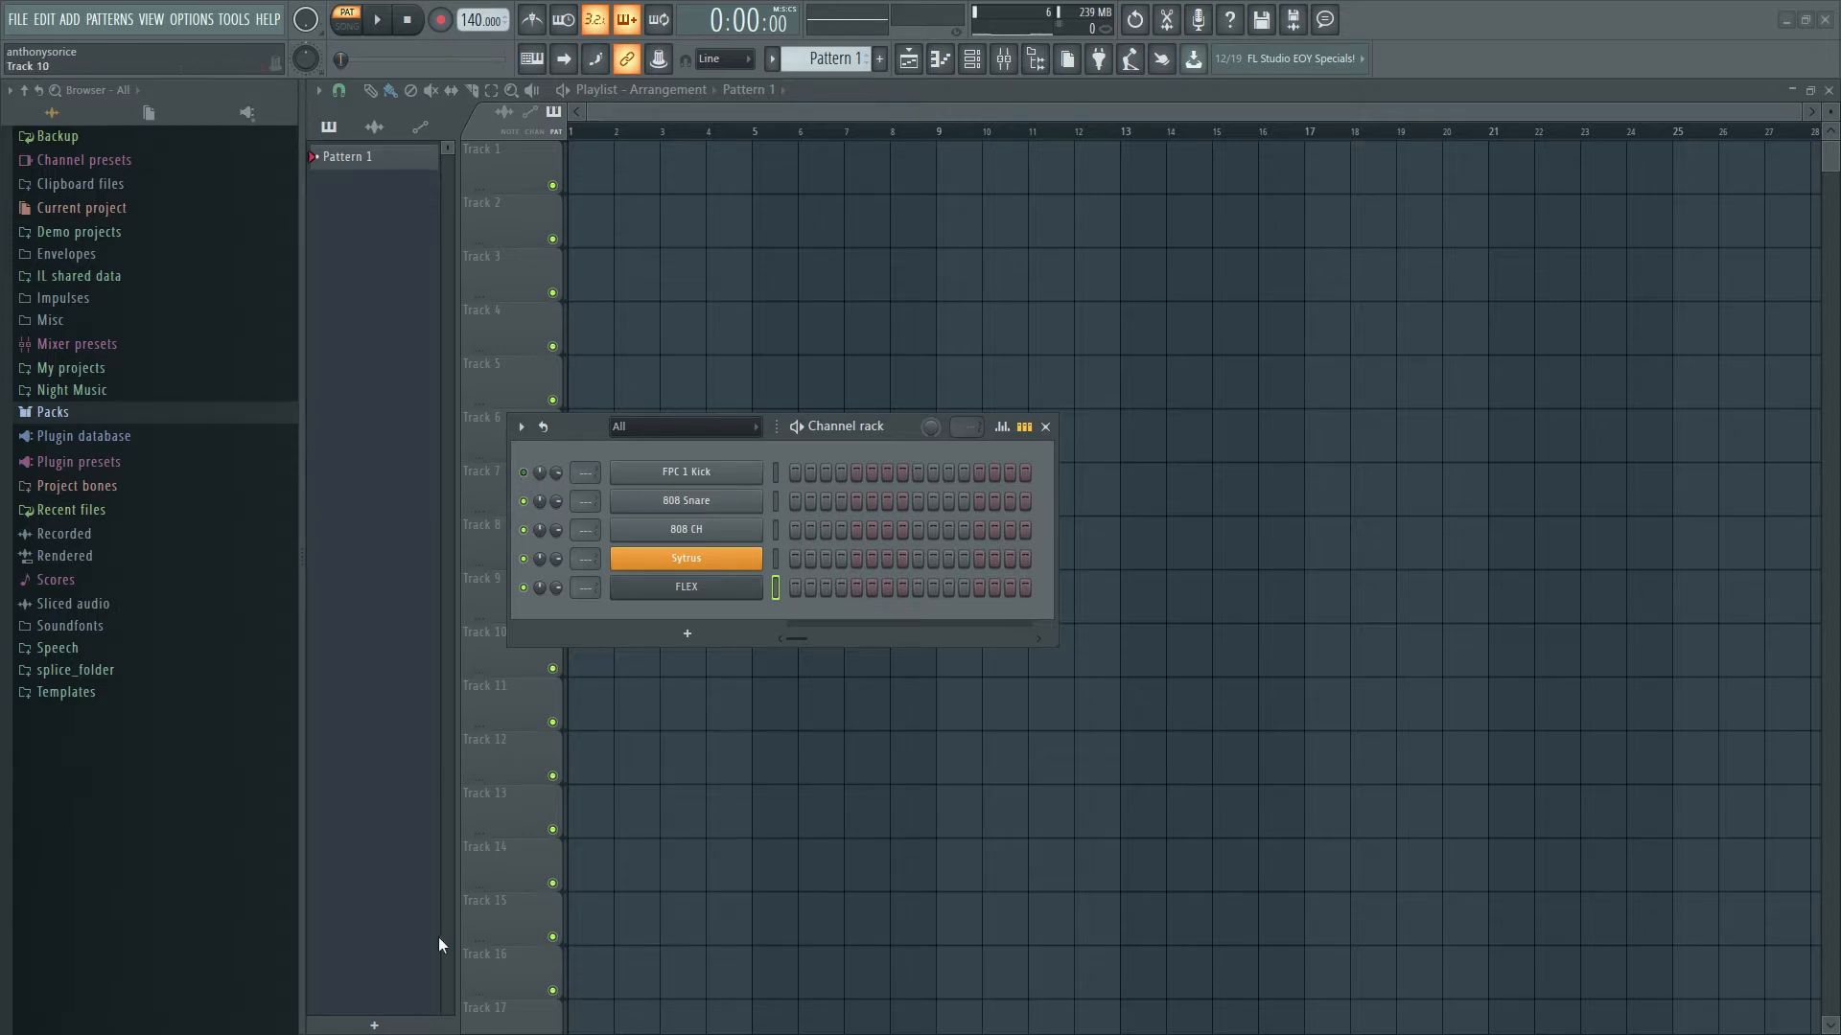
right_click(523, 472)
click(556, 483)
right_click(525, 471)
click(552, 487)
- Turn the FPC 1 Kick volume down to 44% and widen the Channel rack
drag(556, 473, 556, 537)
drag(895, 429, 882, 453)
drag(1044, 529, 1453, 544)
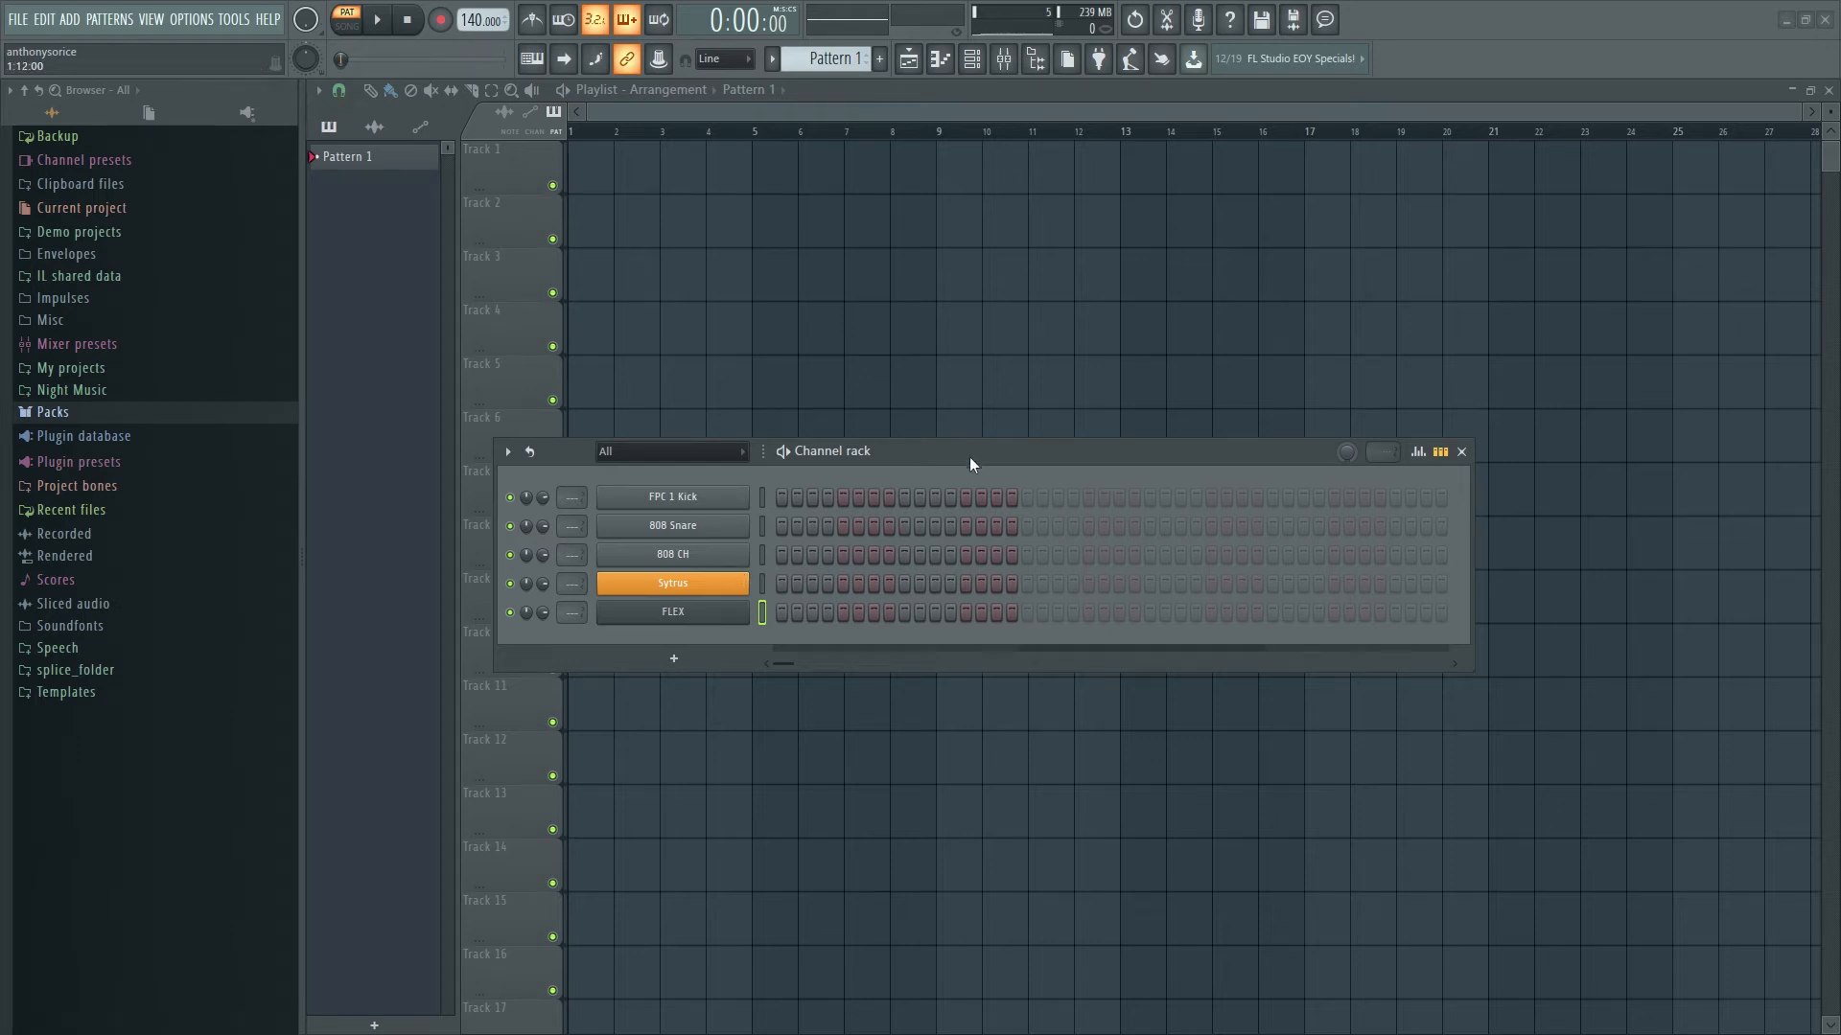
- Program kick steps, narrow the rack to one bar, play and stop the pattern, then clear the first step
drag(969, 456, 969, 491)
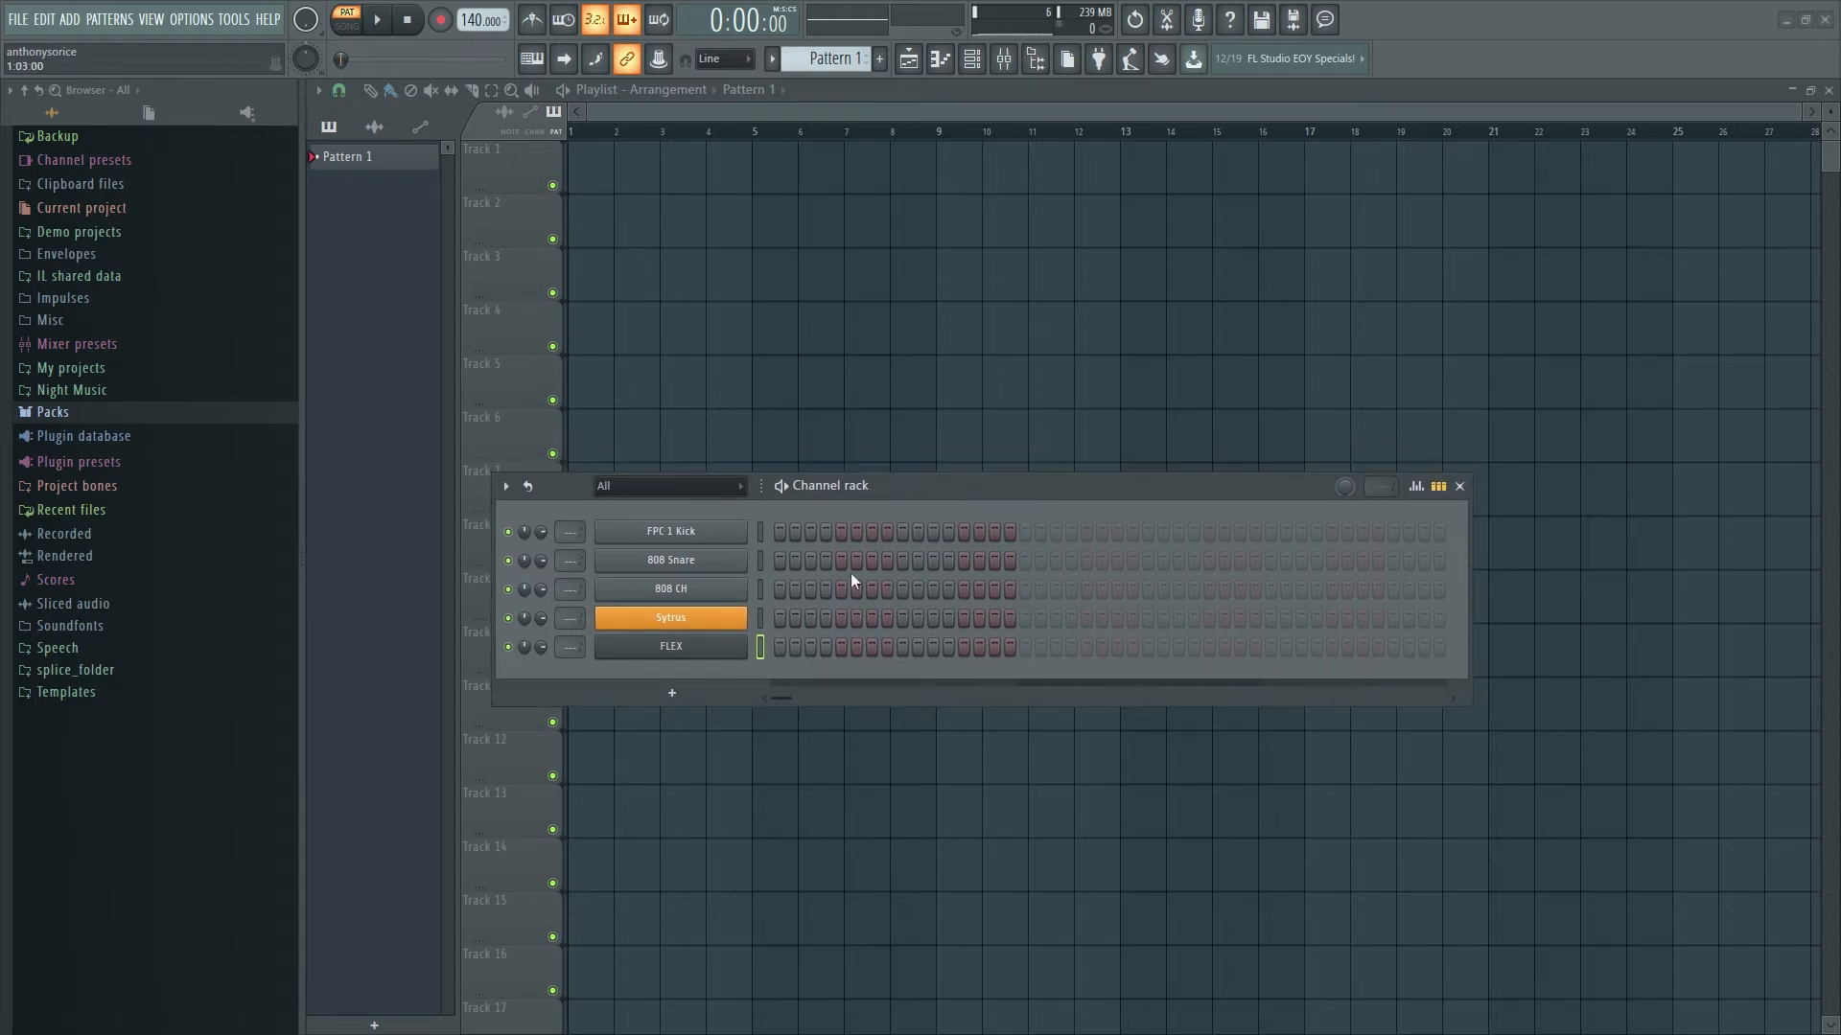
click(780, 531)
drag(1471, 551, 1041, 572)
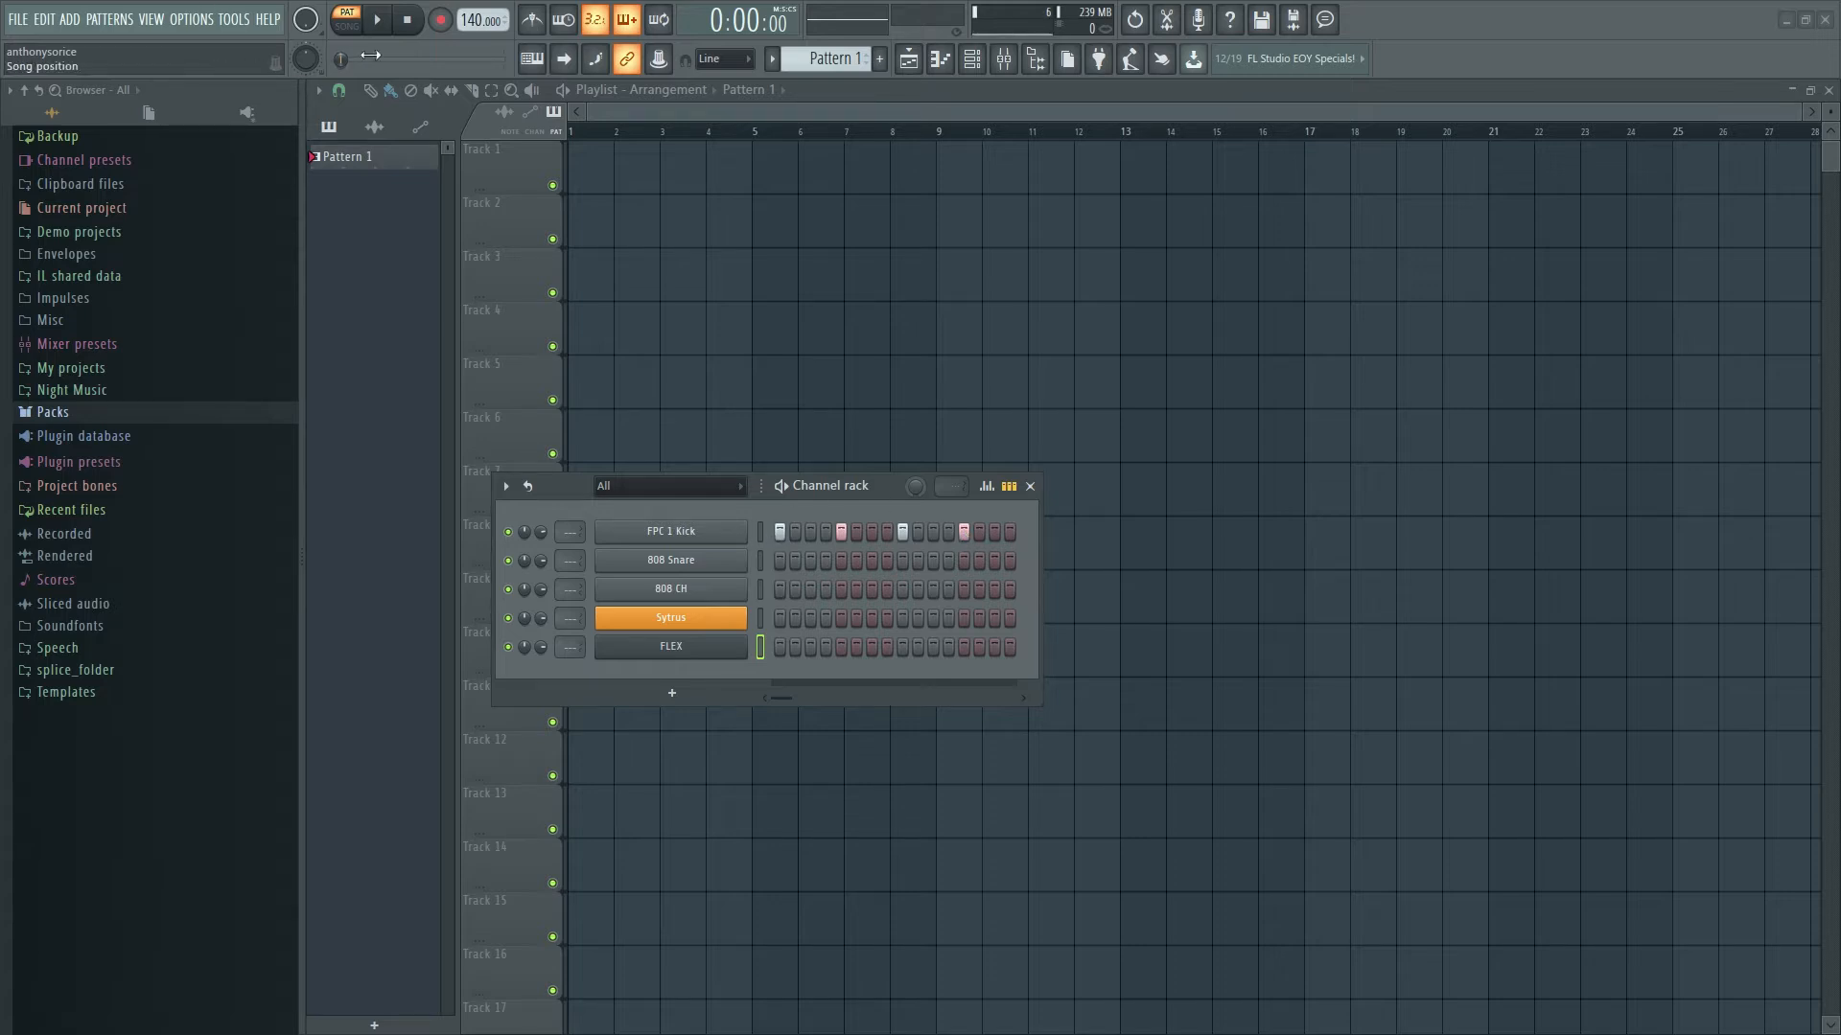
key(space)
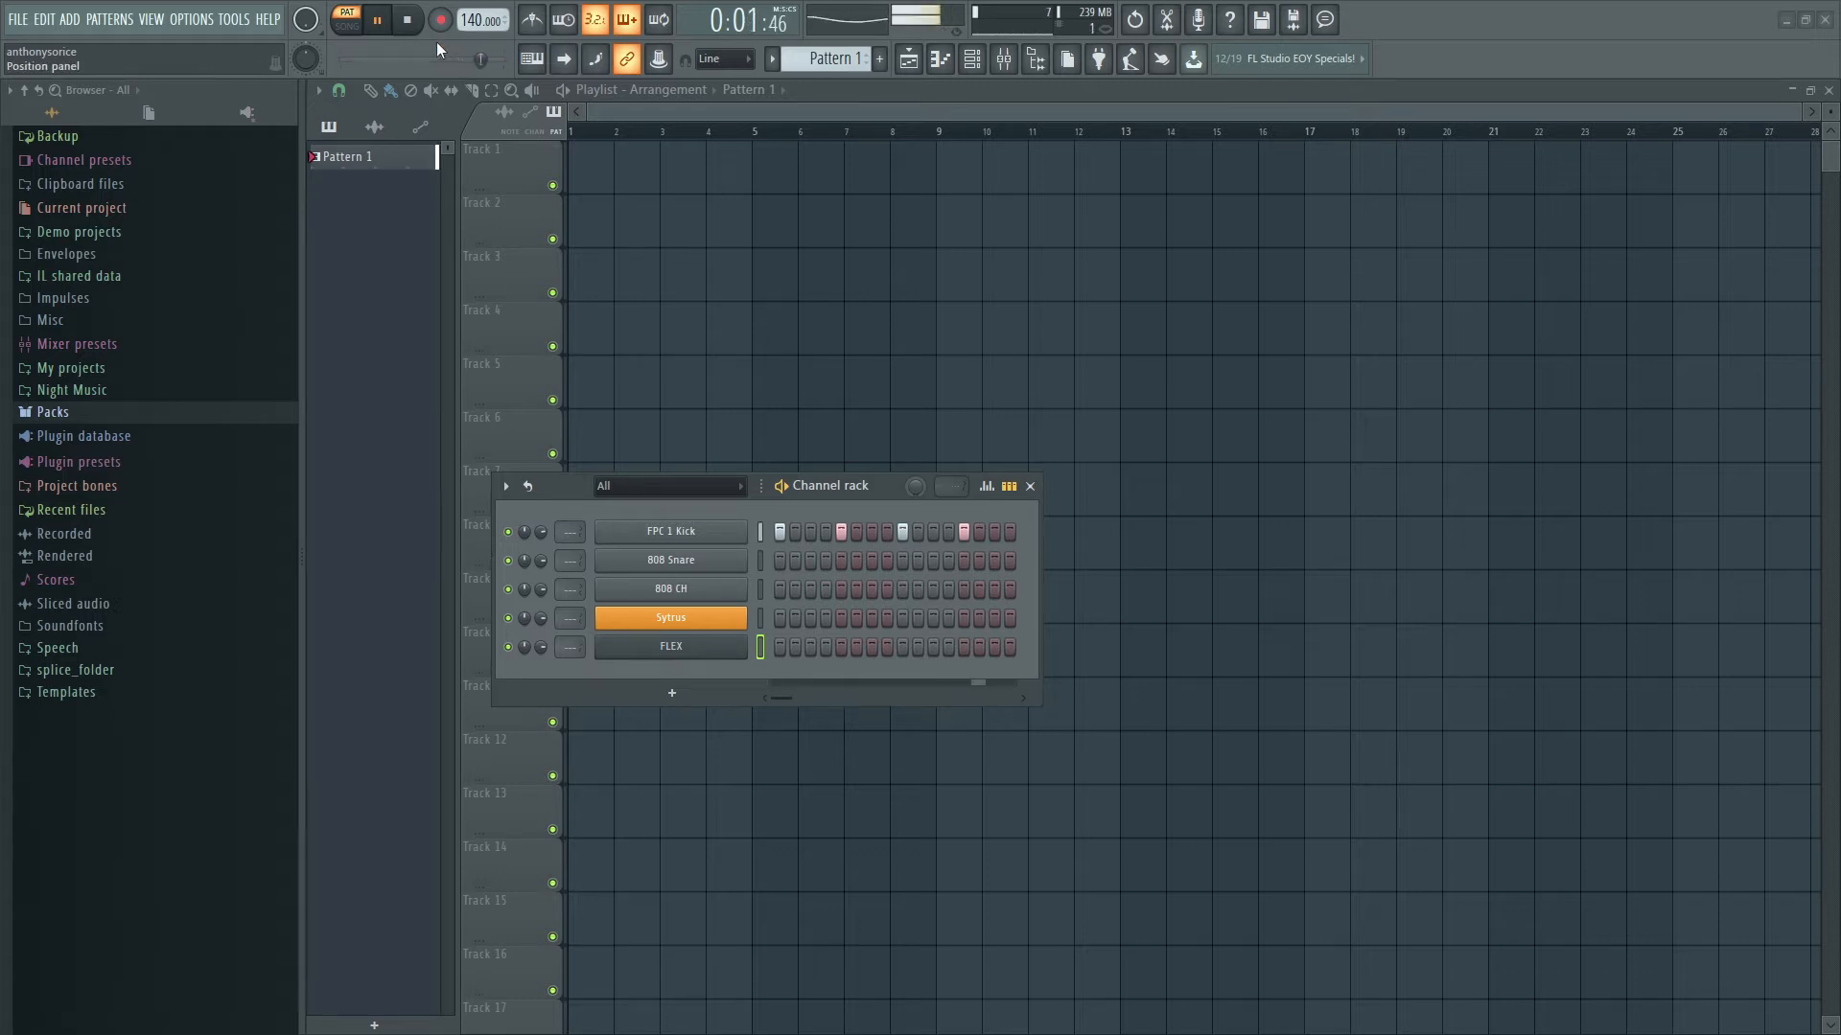
click(409, 21)
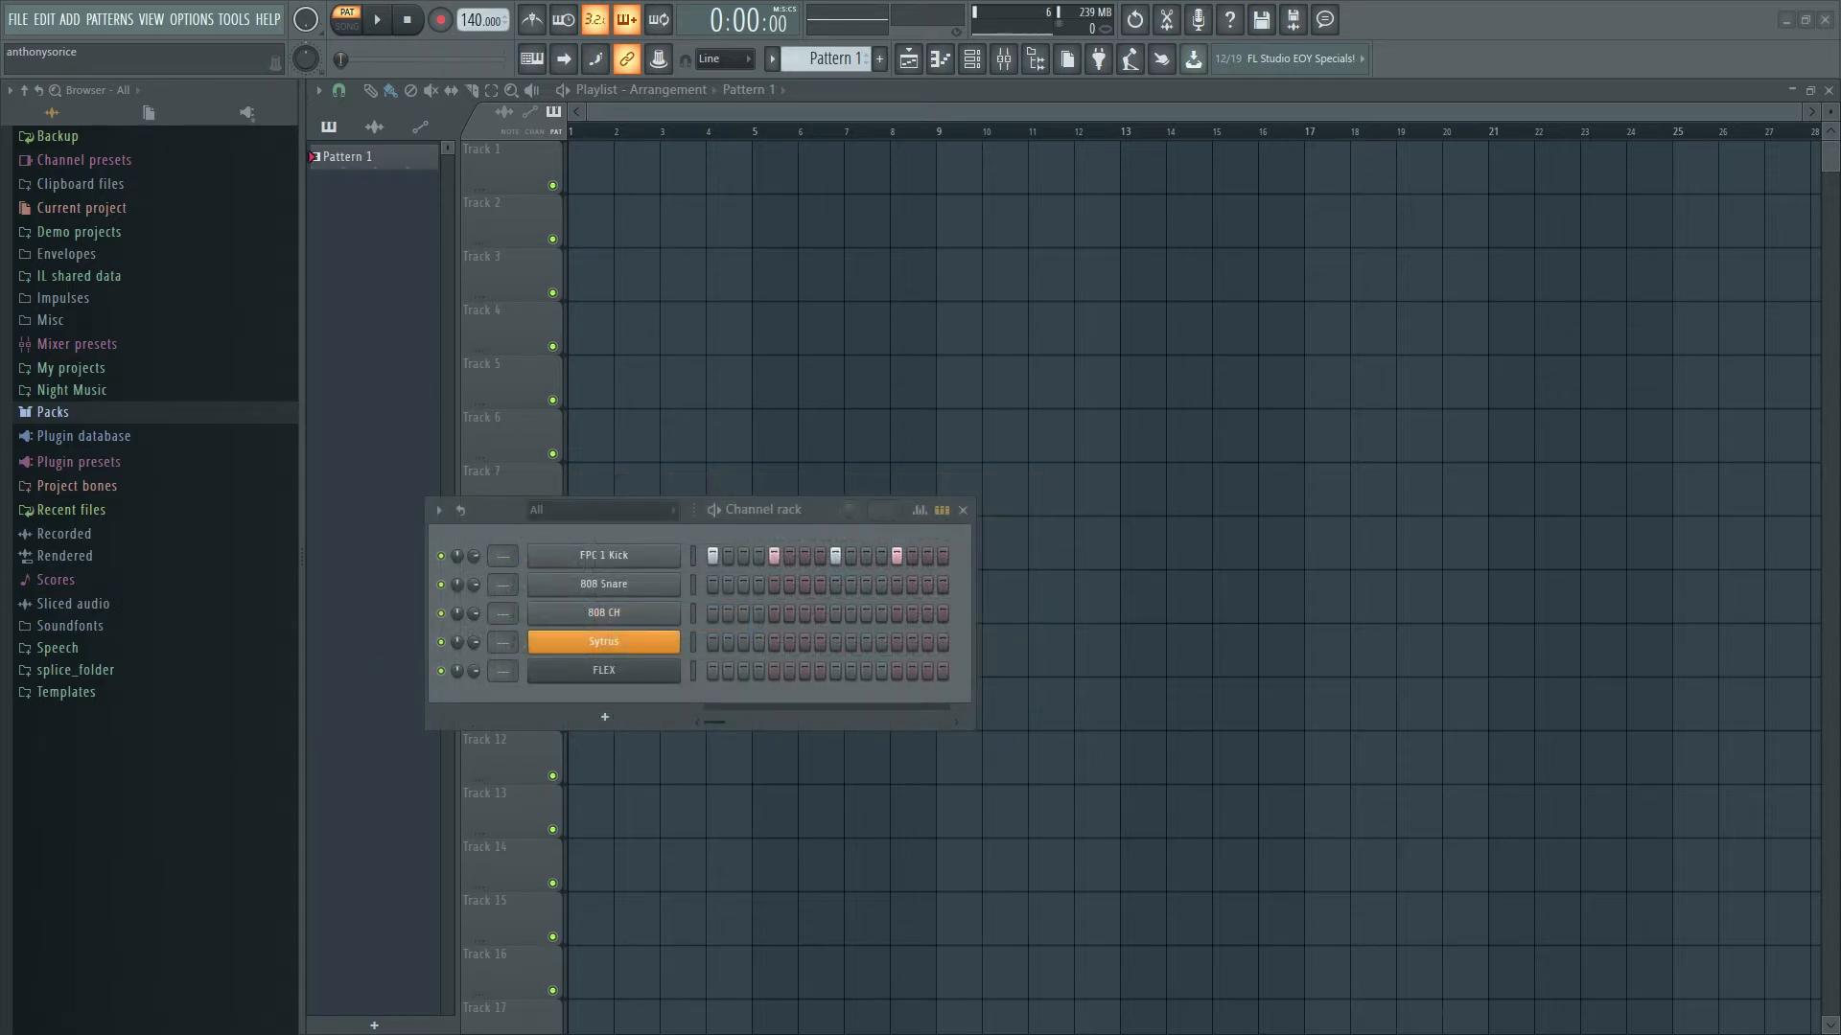
click(714, 557)
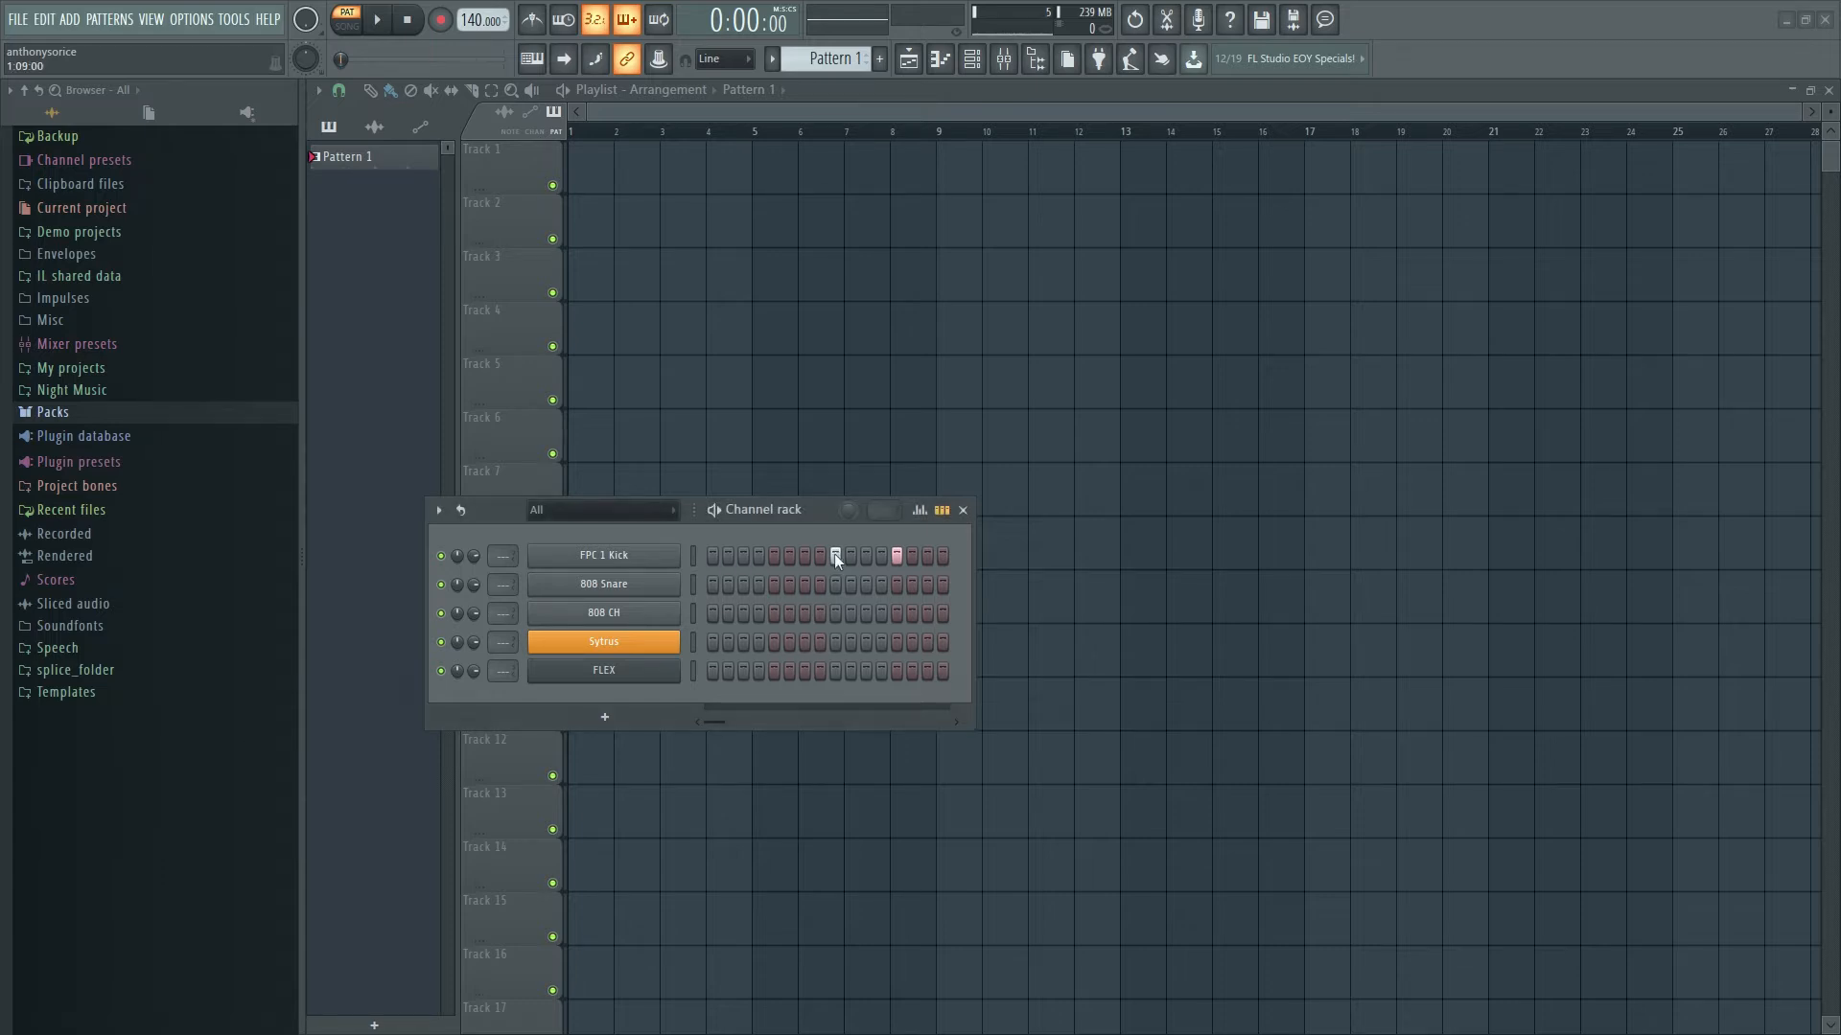
- Turn off the kick's 13th step and stretch the Channel rack far to the right
click(894, 555)
drag(1001, 607, 1690, 630)
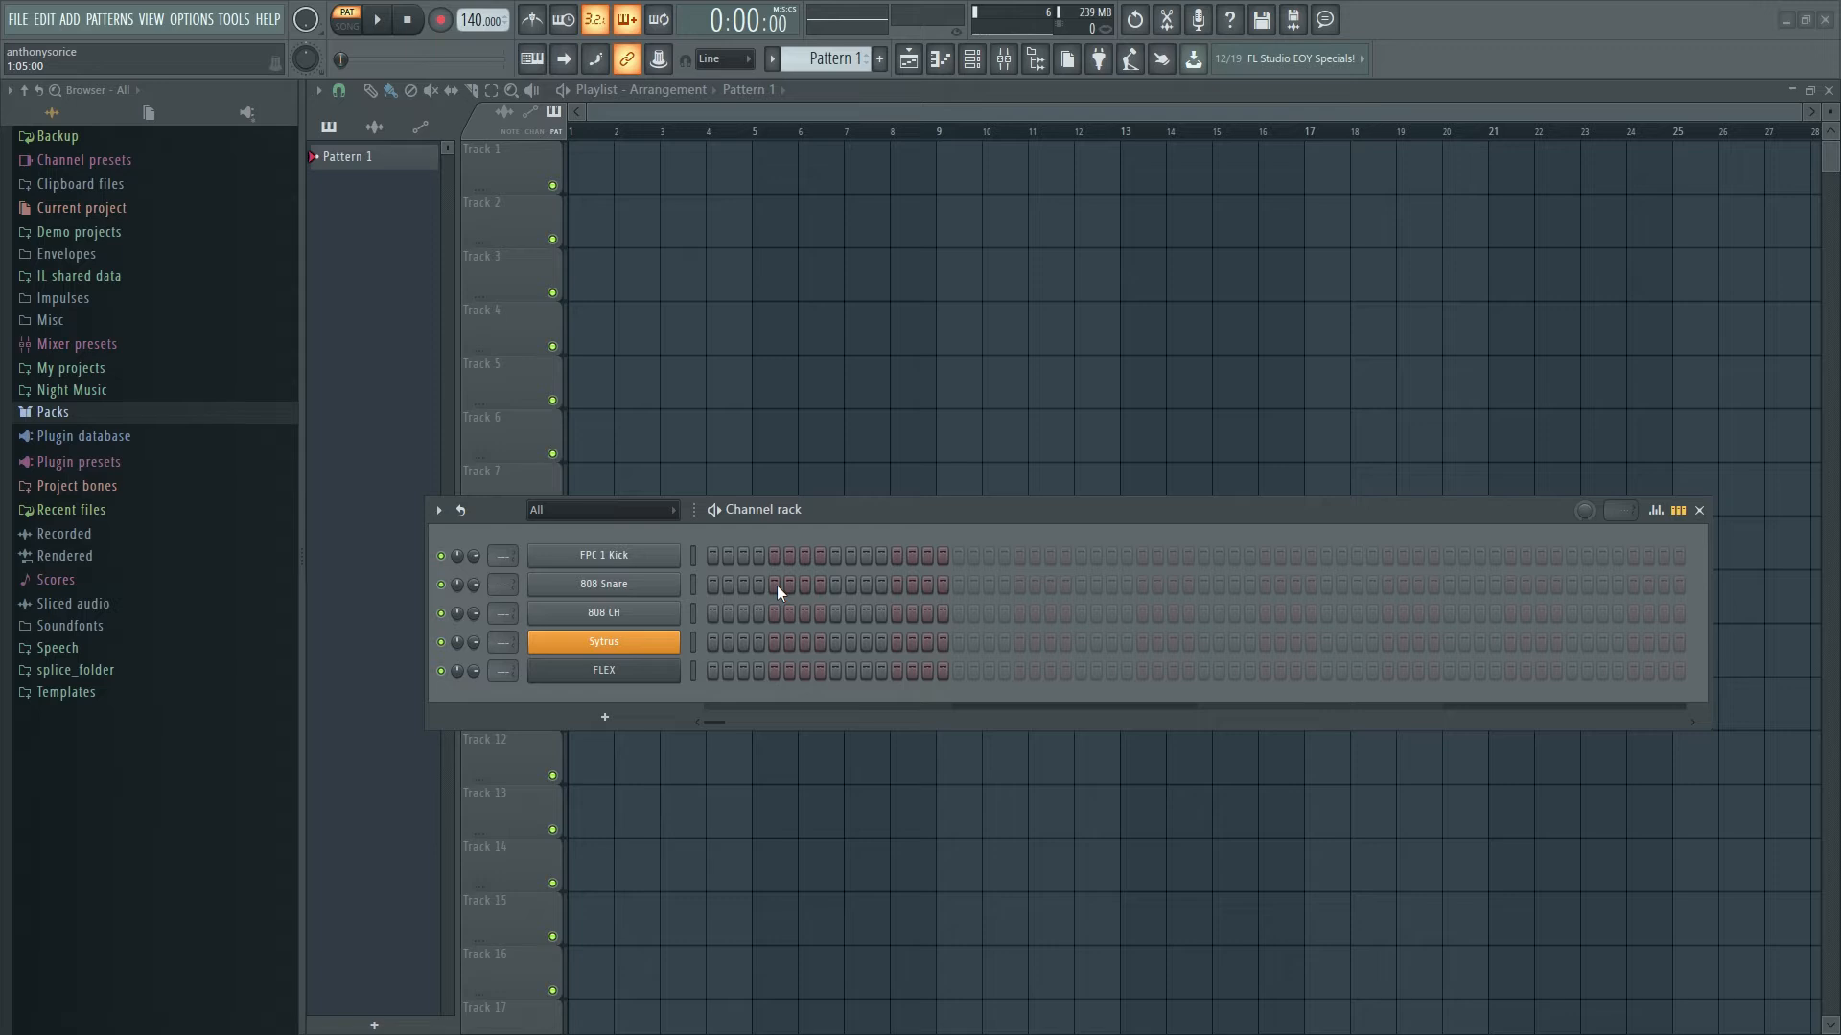
- Place 808 Snare hits on steps 9, 25, 41 and 57
click(835, 583)
click(1079, 584)
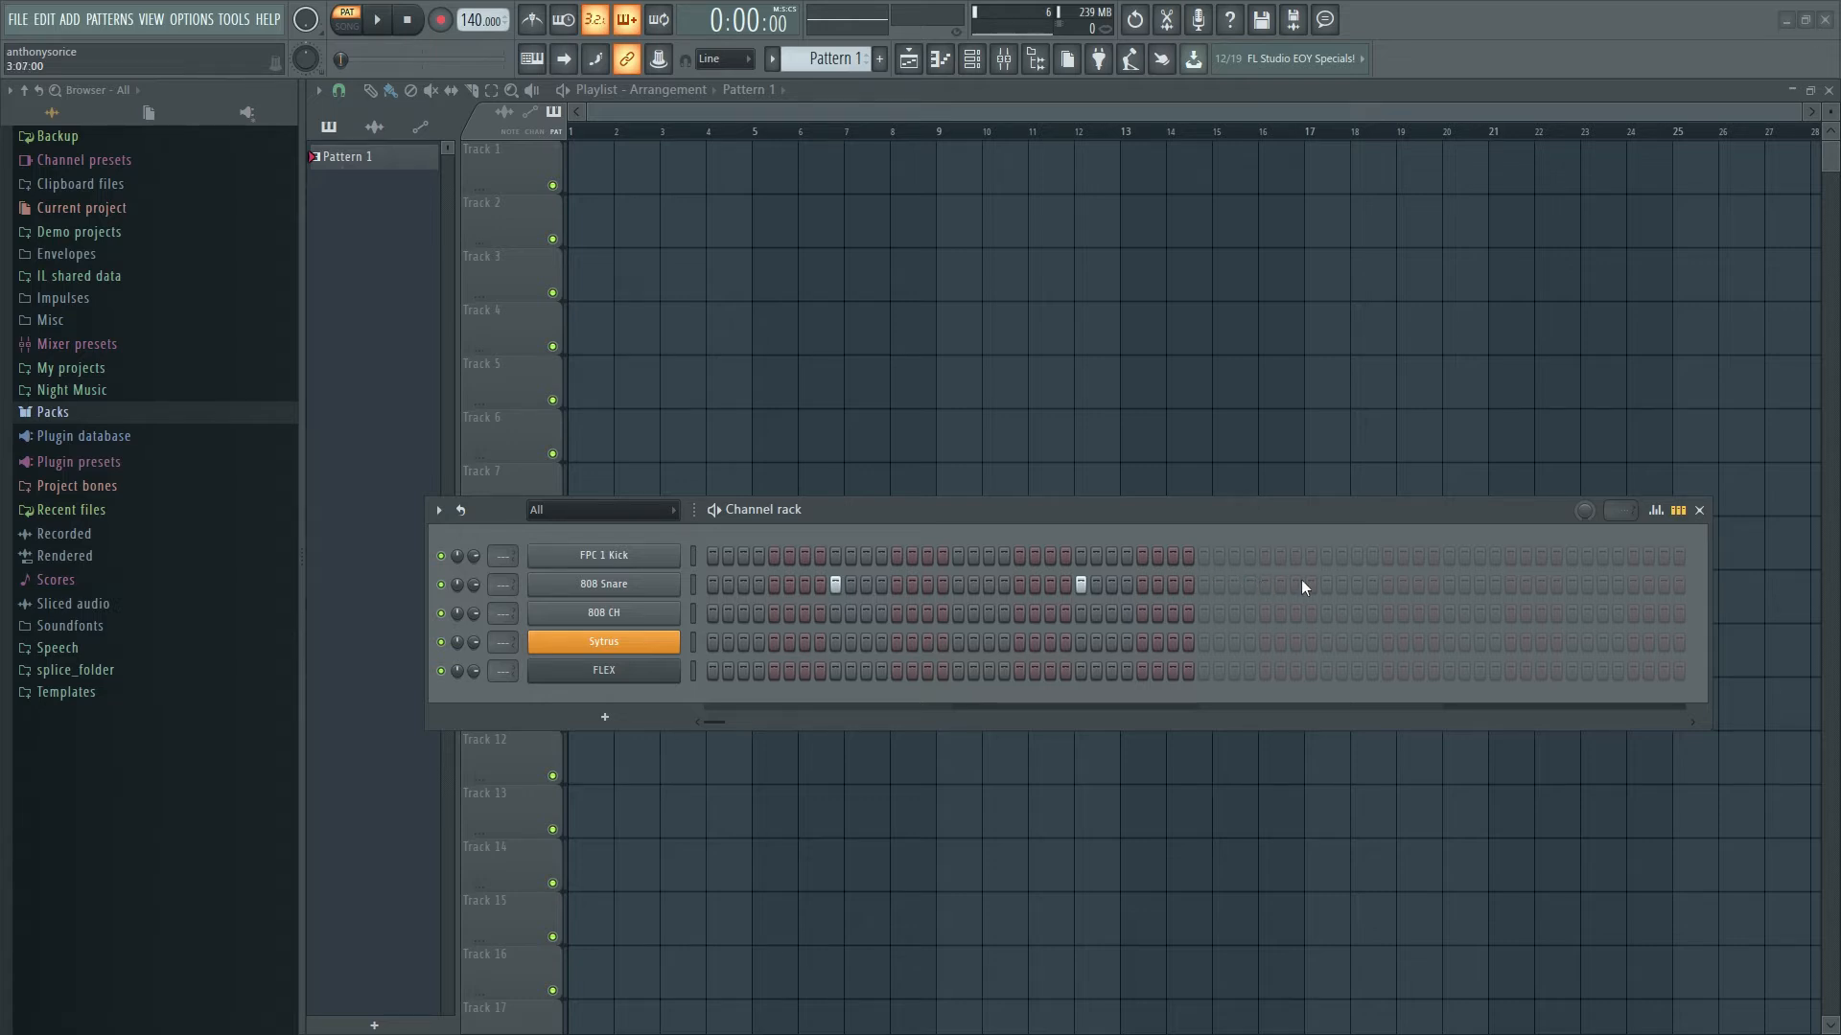
click(1326, 584)
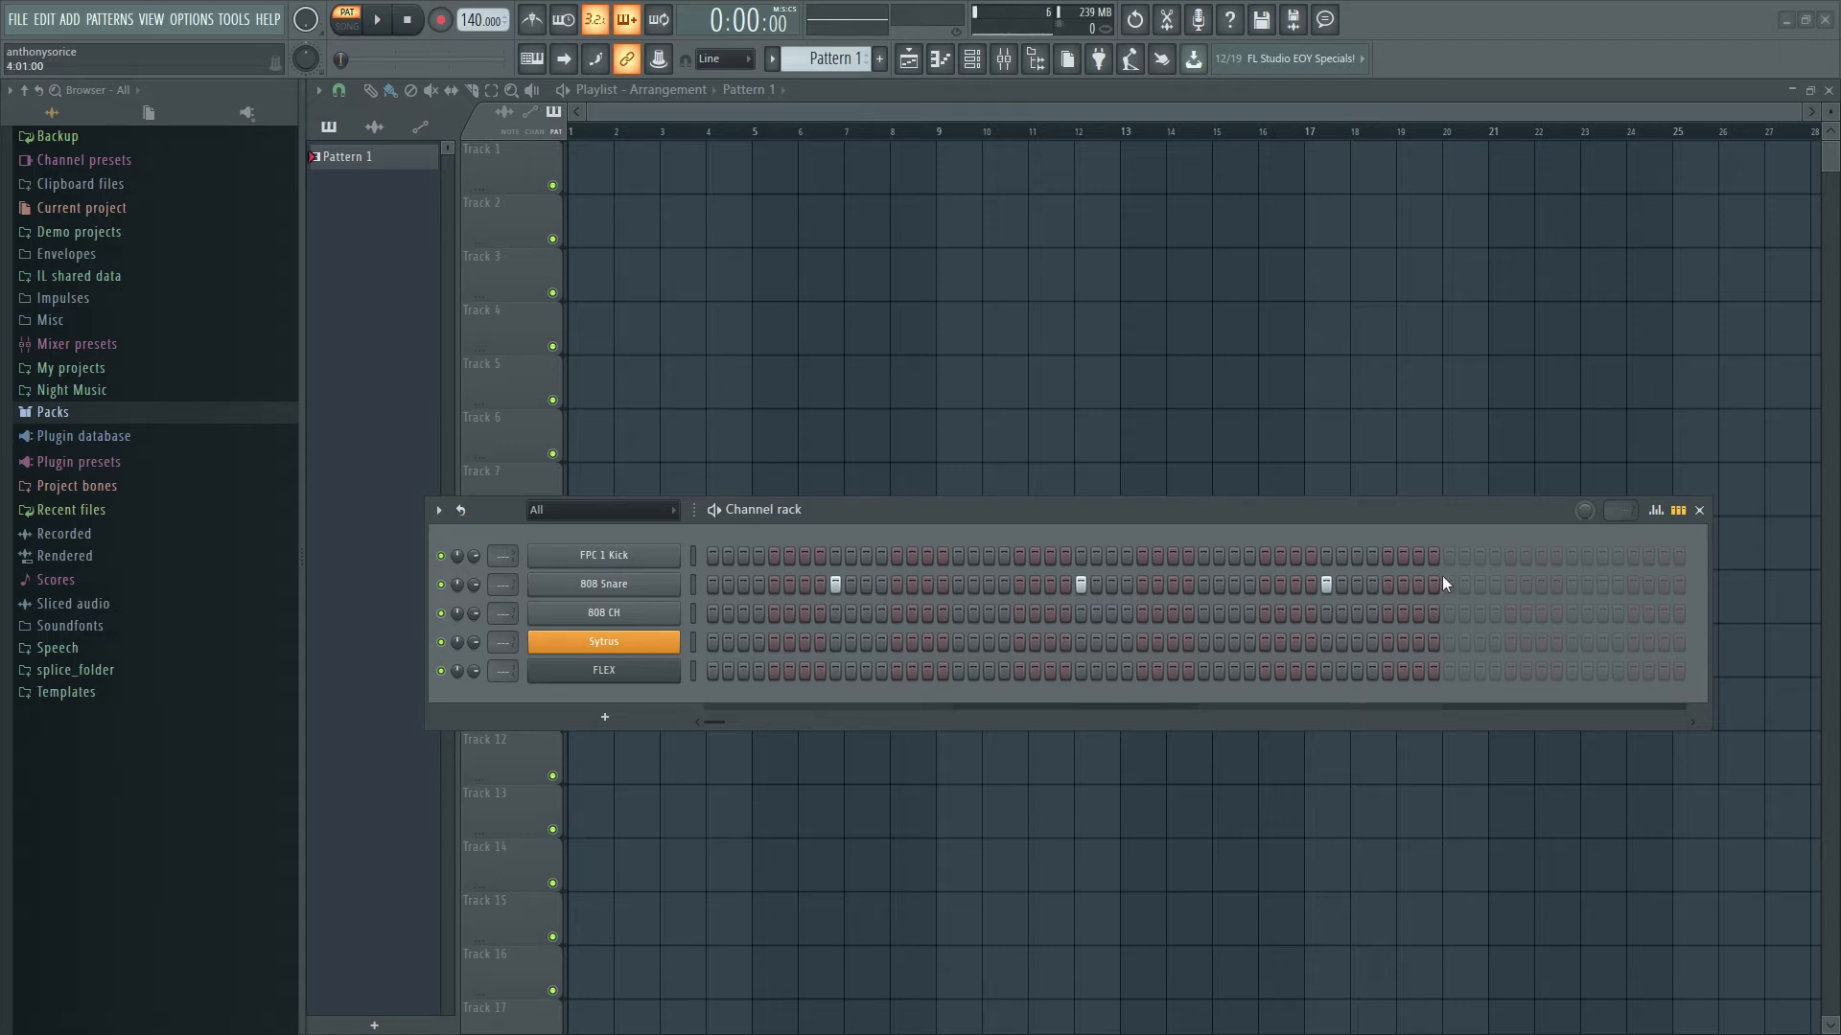
click(1572, 584)
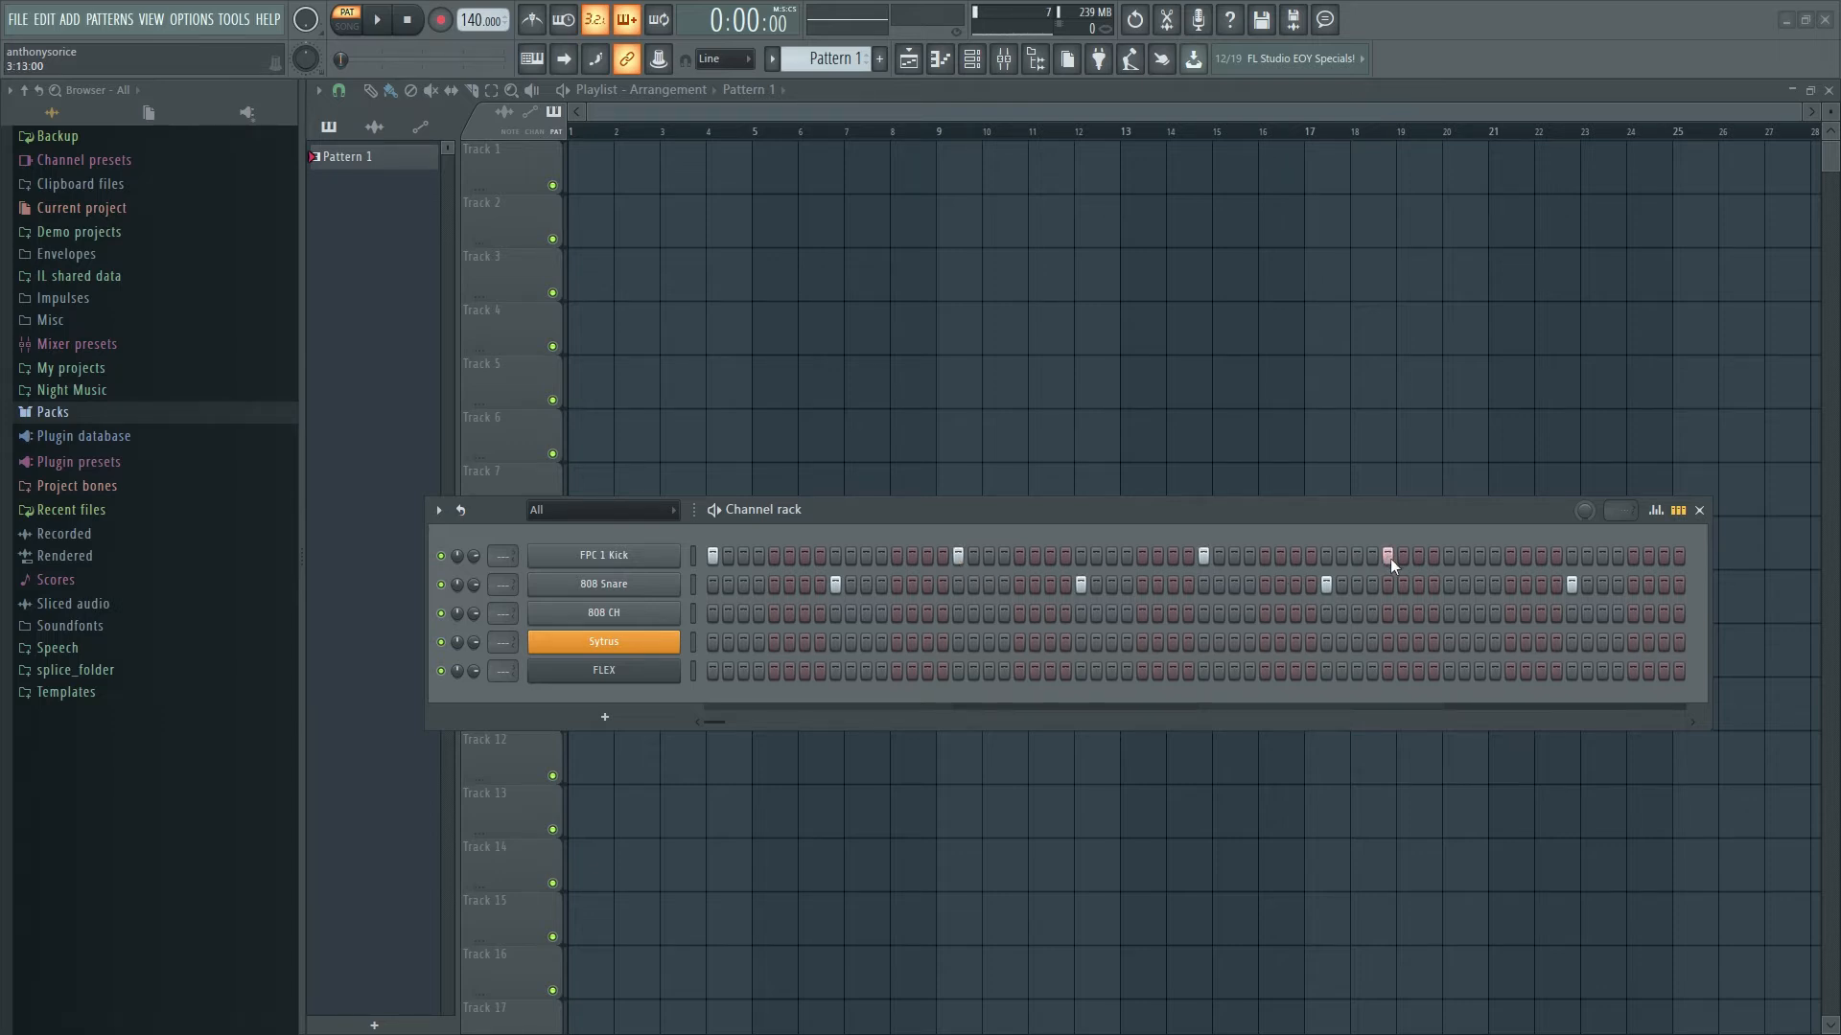
- Add a kick step in the last bar and briefly view FPC 1 Kick in the piano roll
click(1447, 556)
click(1571, 581)
right_click(671, 556)
click(715, 556)
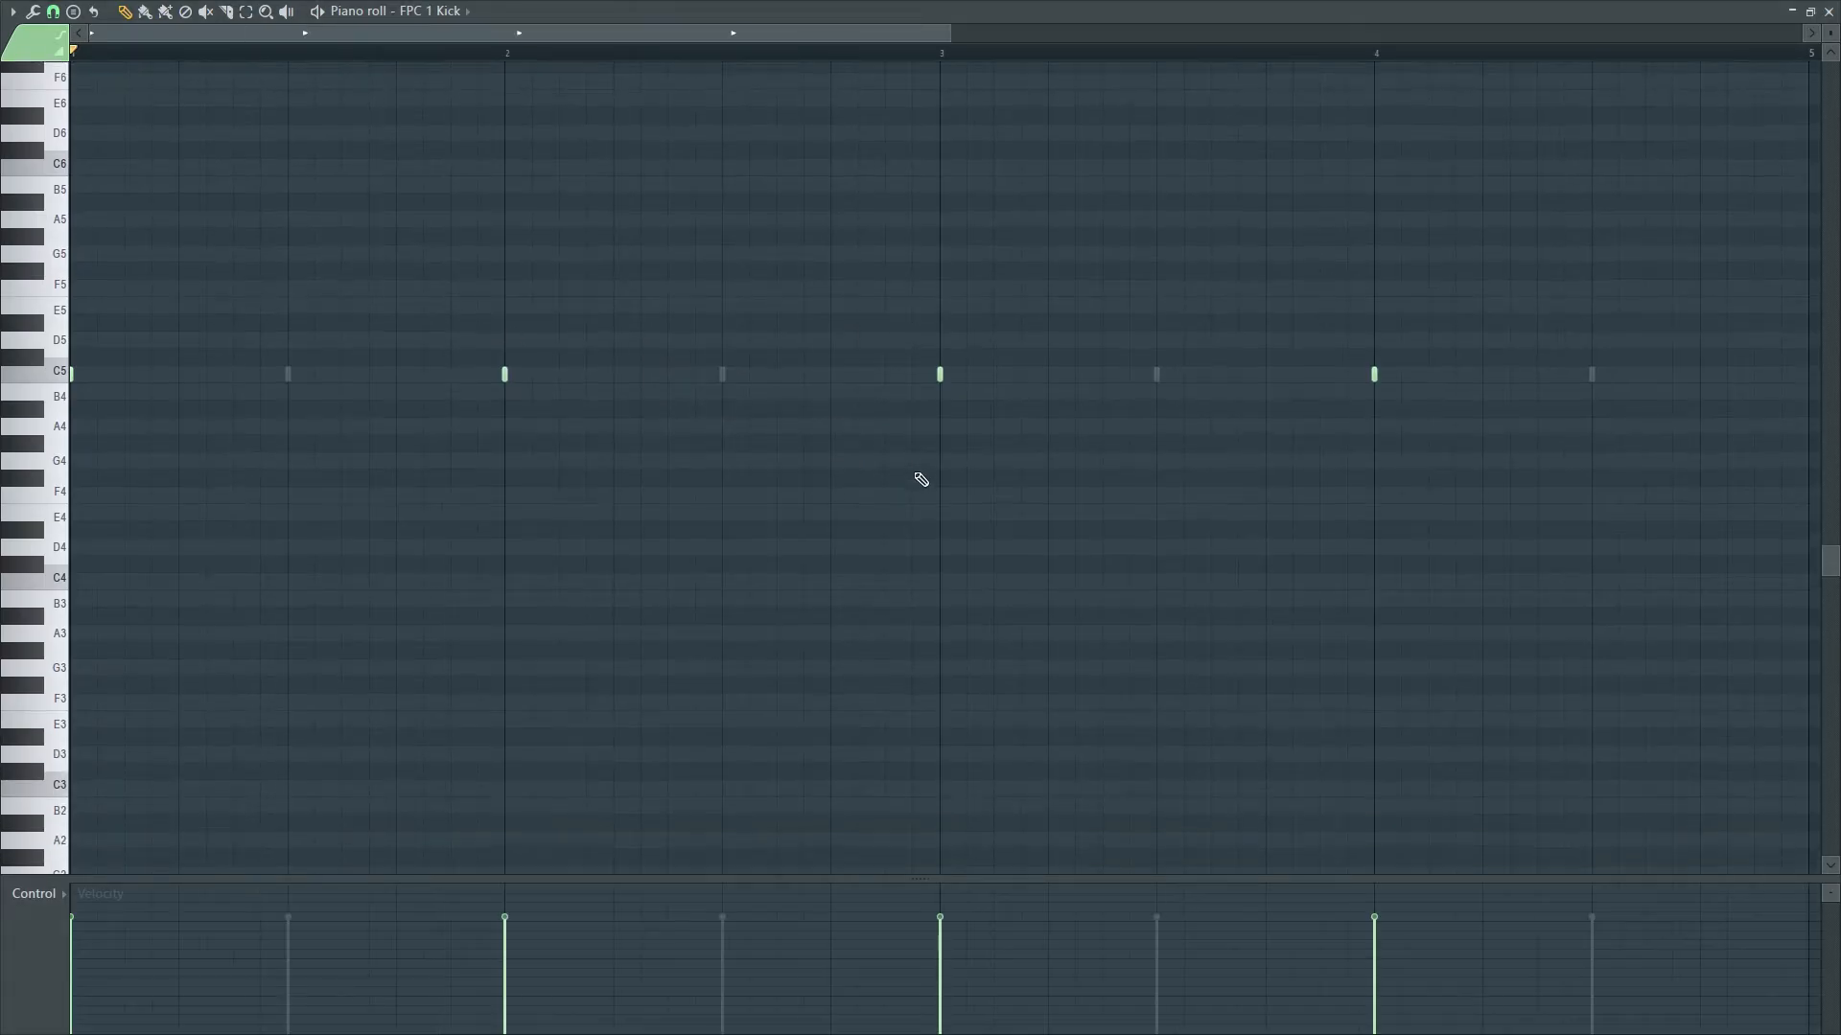
click(1832, 11)
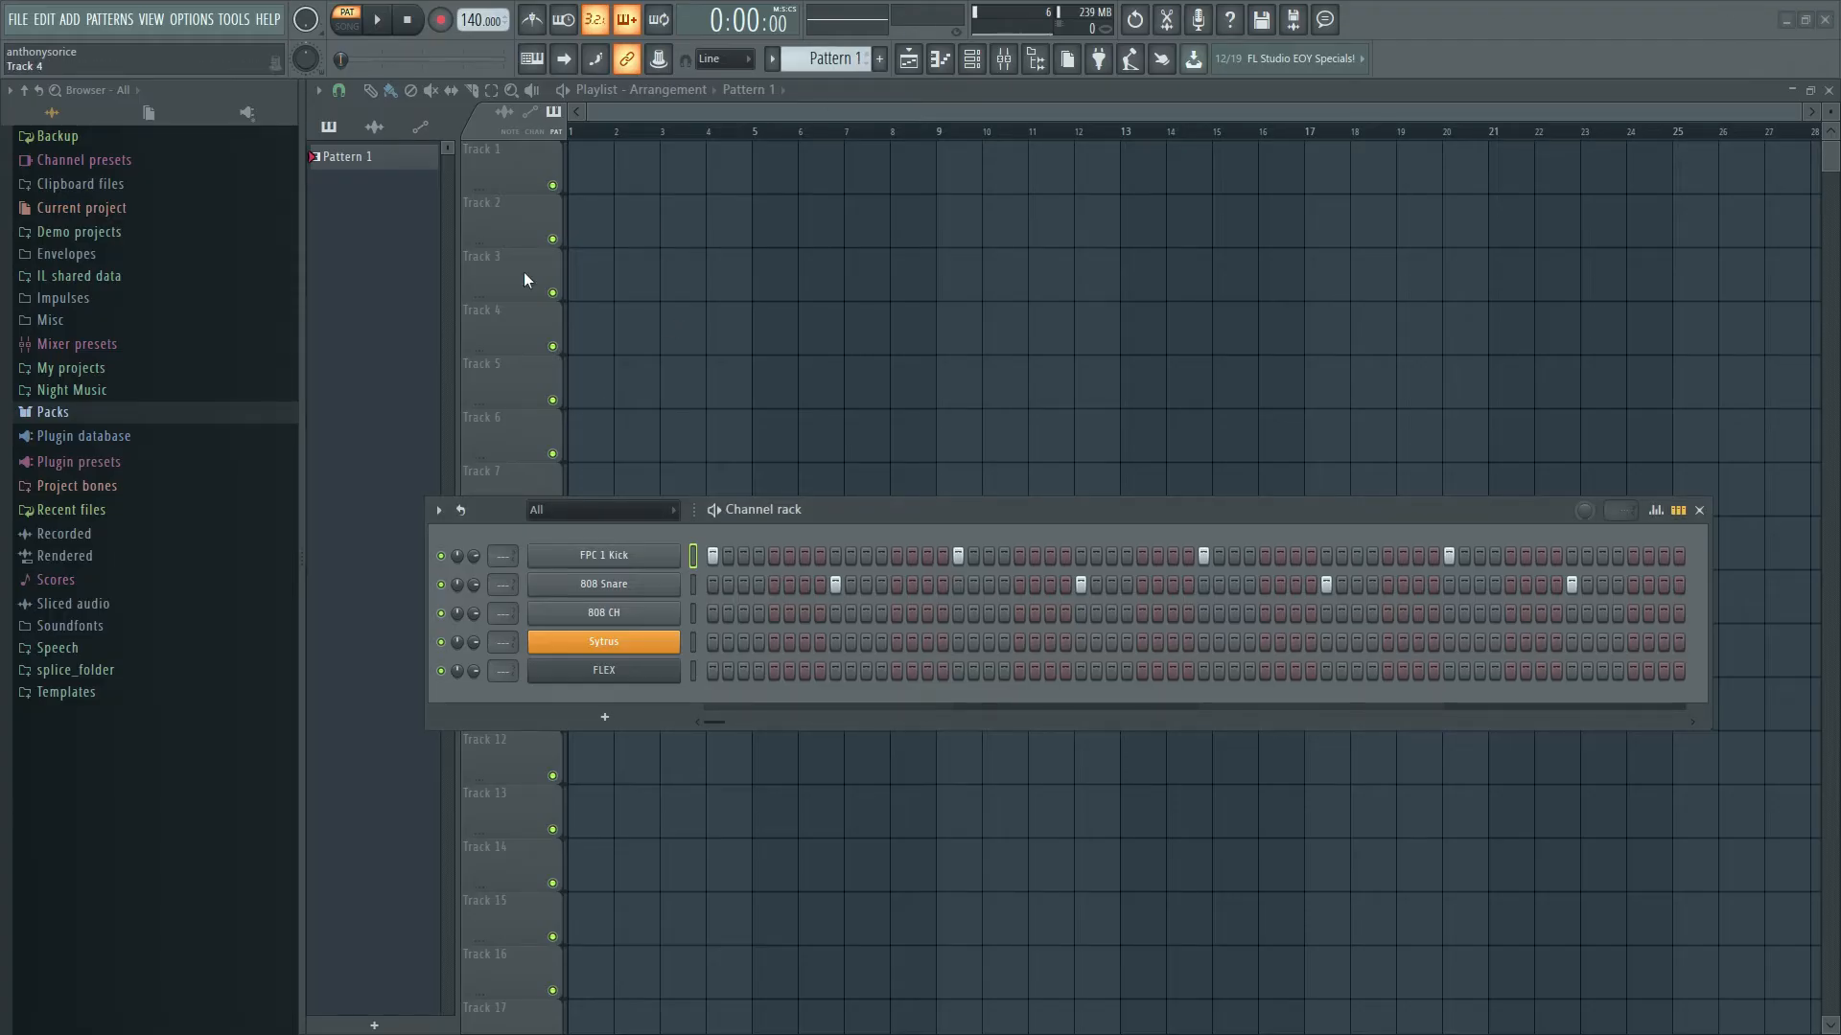
- Listen to the beat, then add two more hits to the FPC 1 Kick row
click(381, 21)
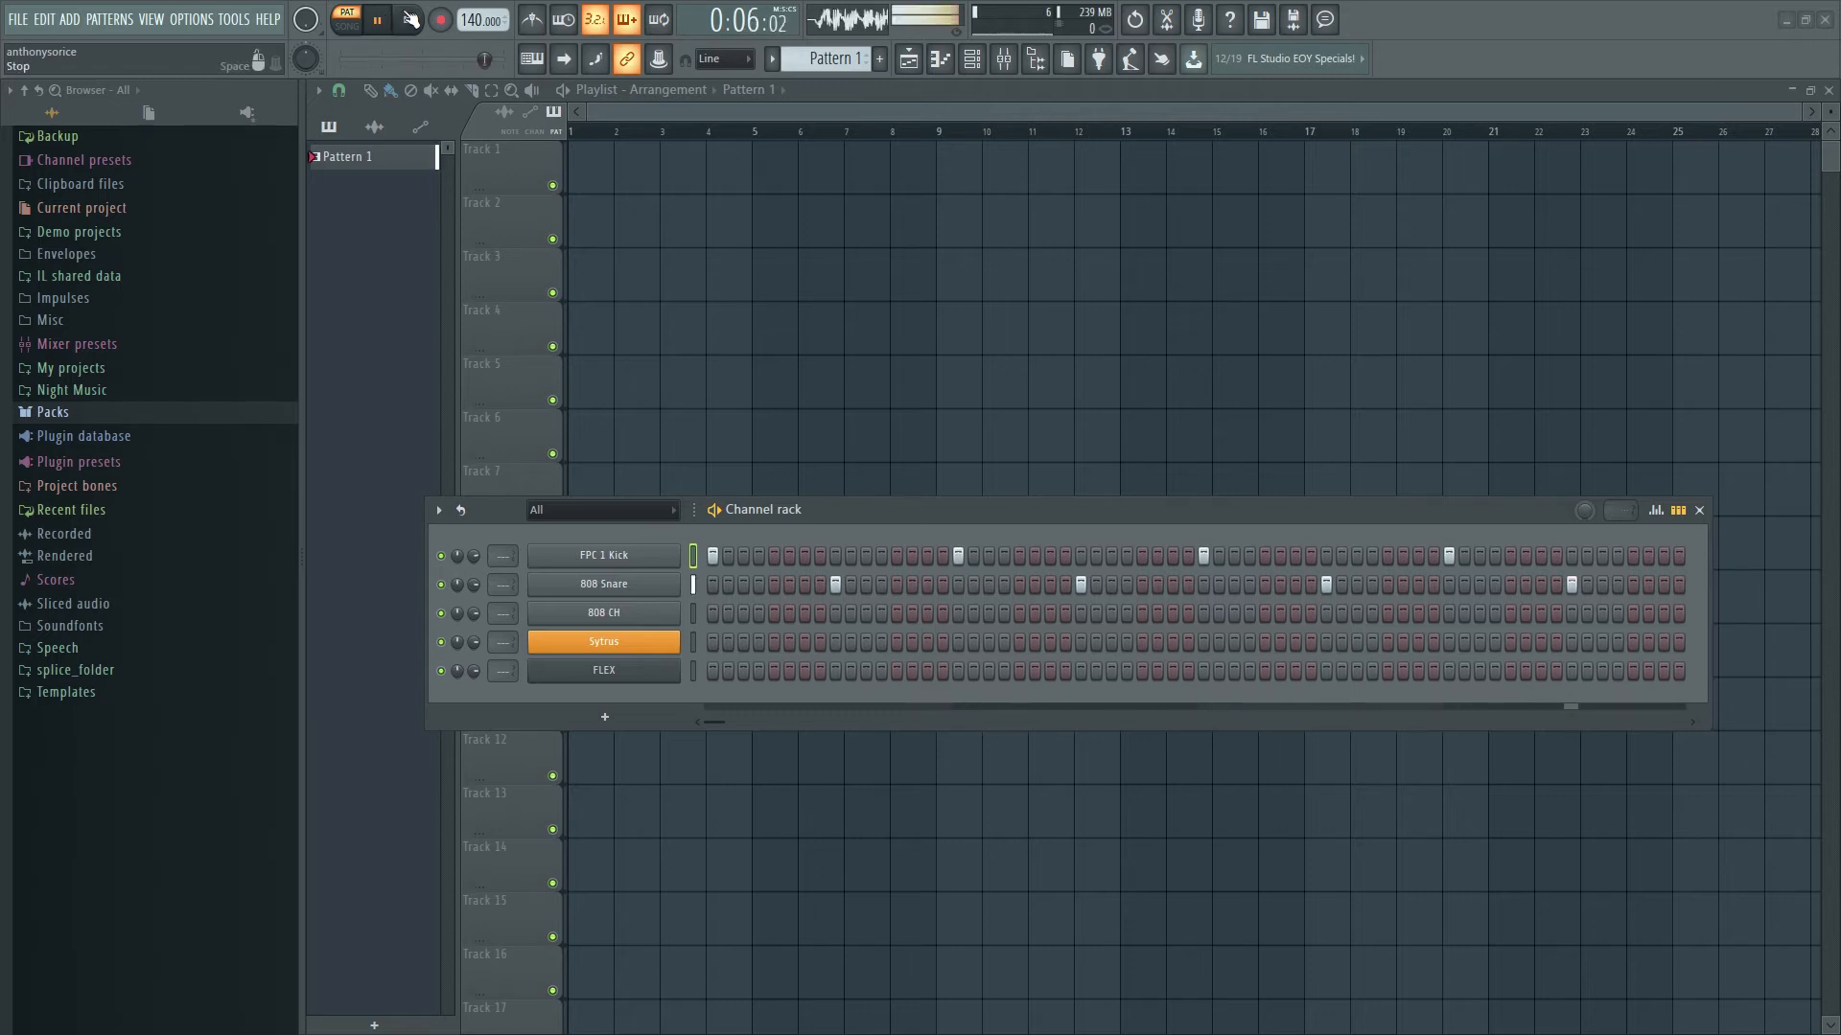
click(422, 21)
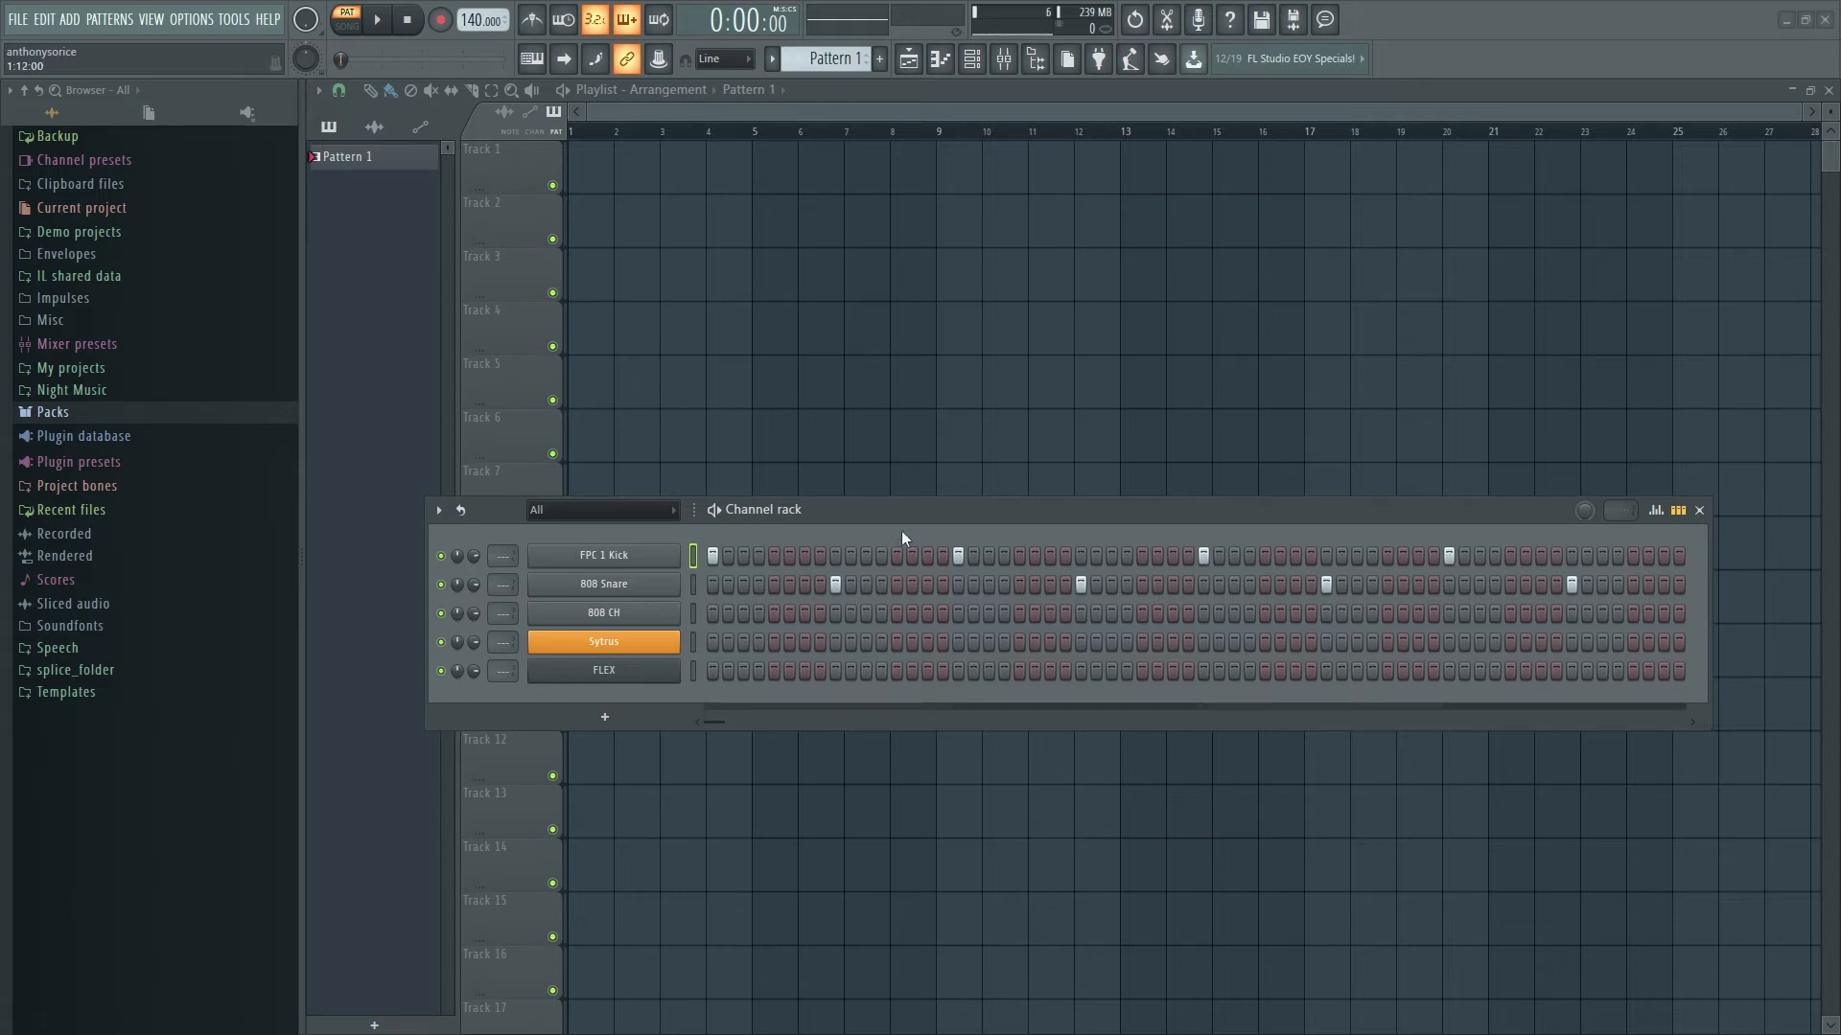
click(897, 555)
click(1140, 555)
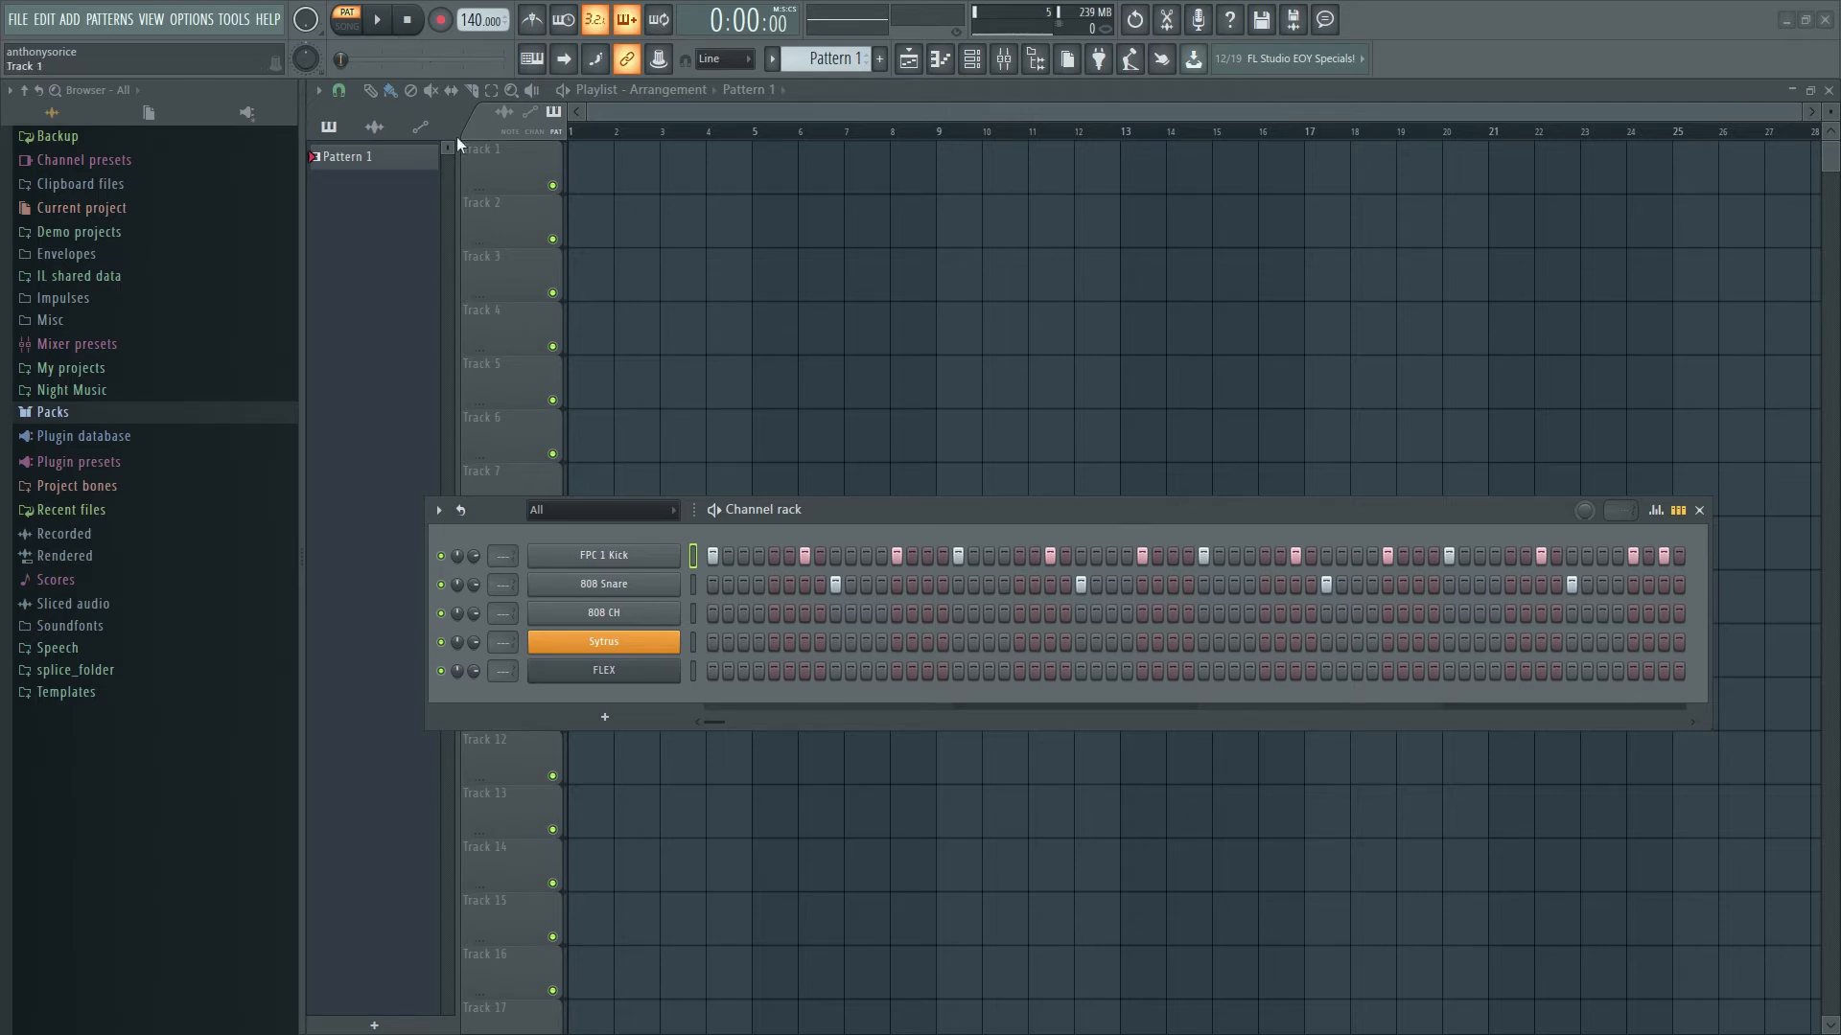
- Audition the pattern and add another kick hit later in the FPC 1 Kick row
click(383, 21)
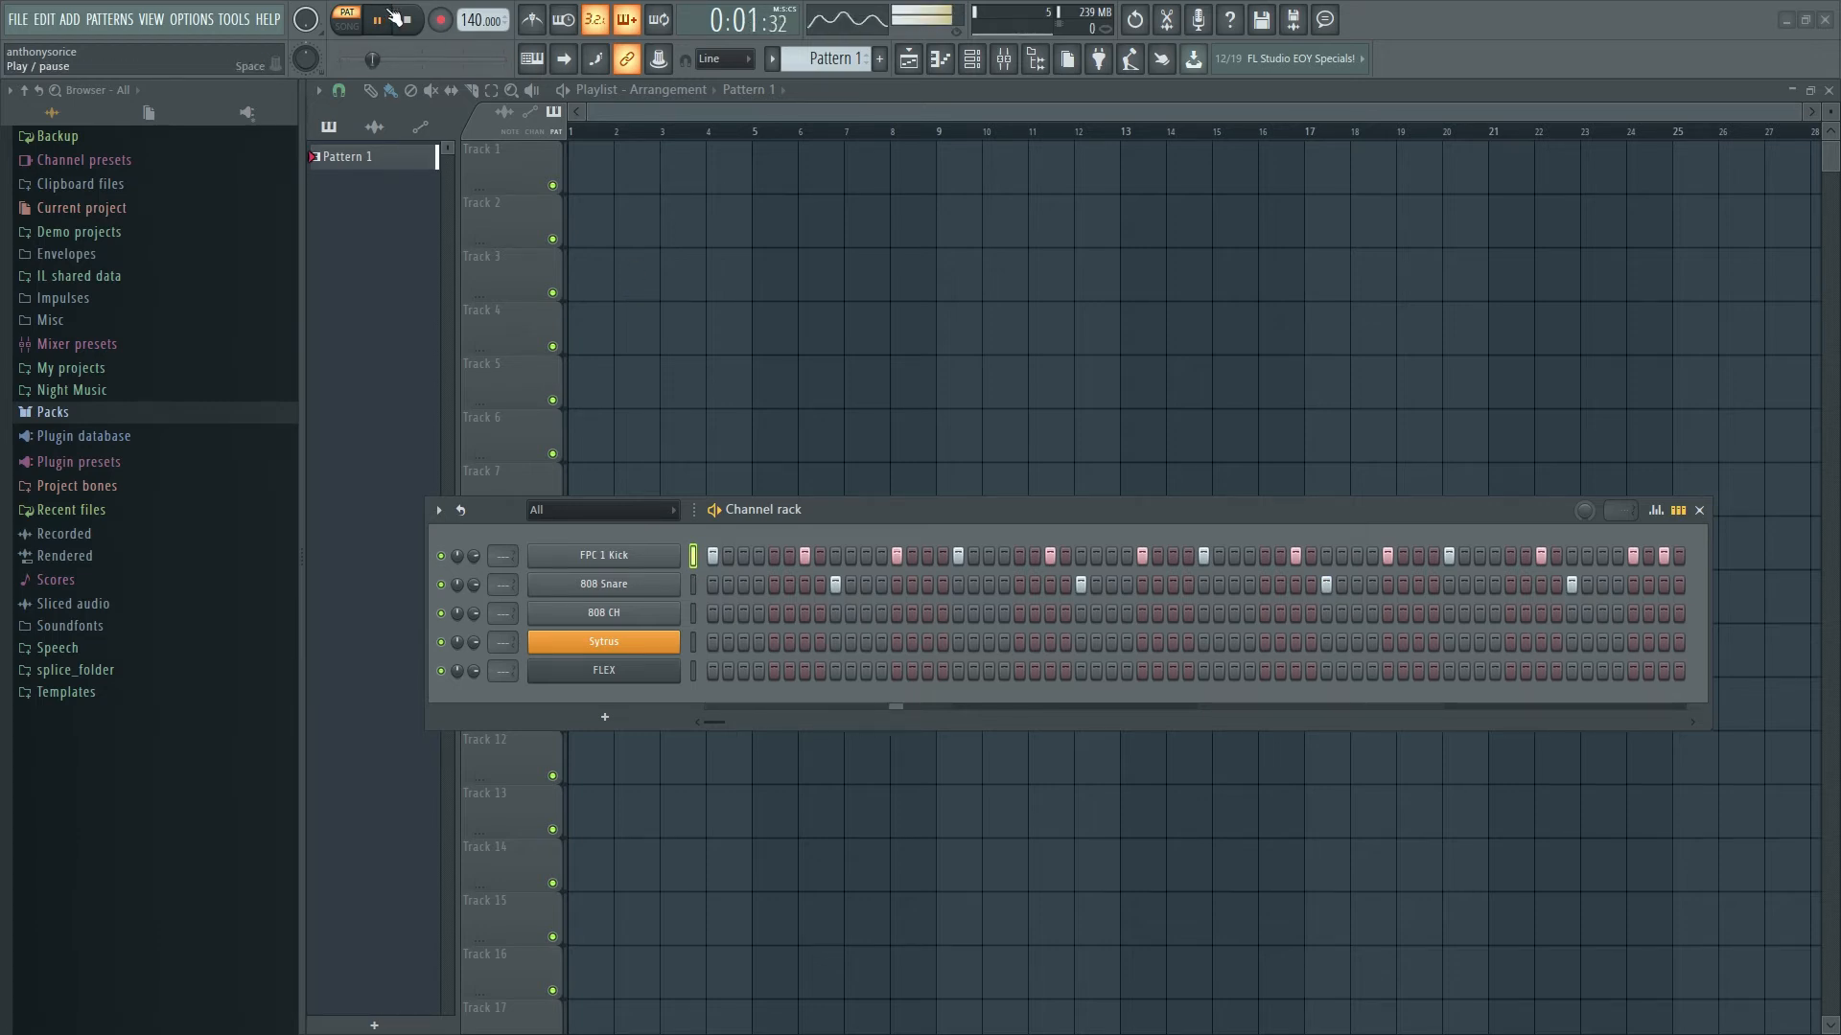
key(space)
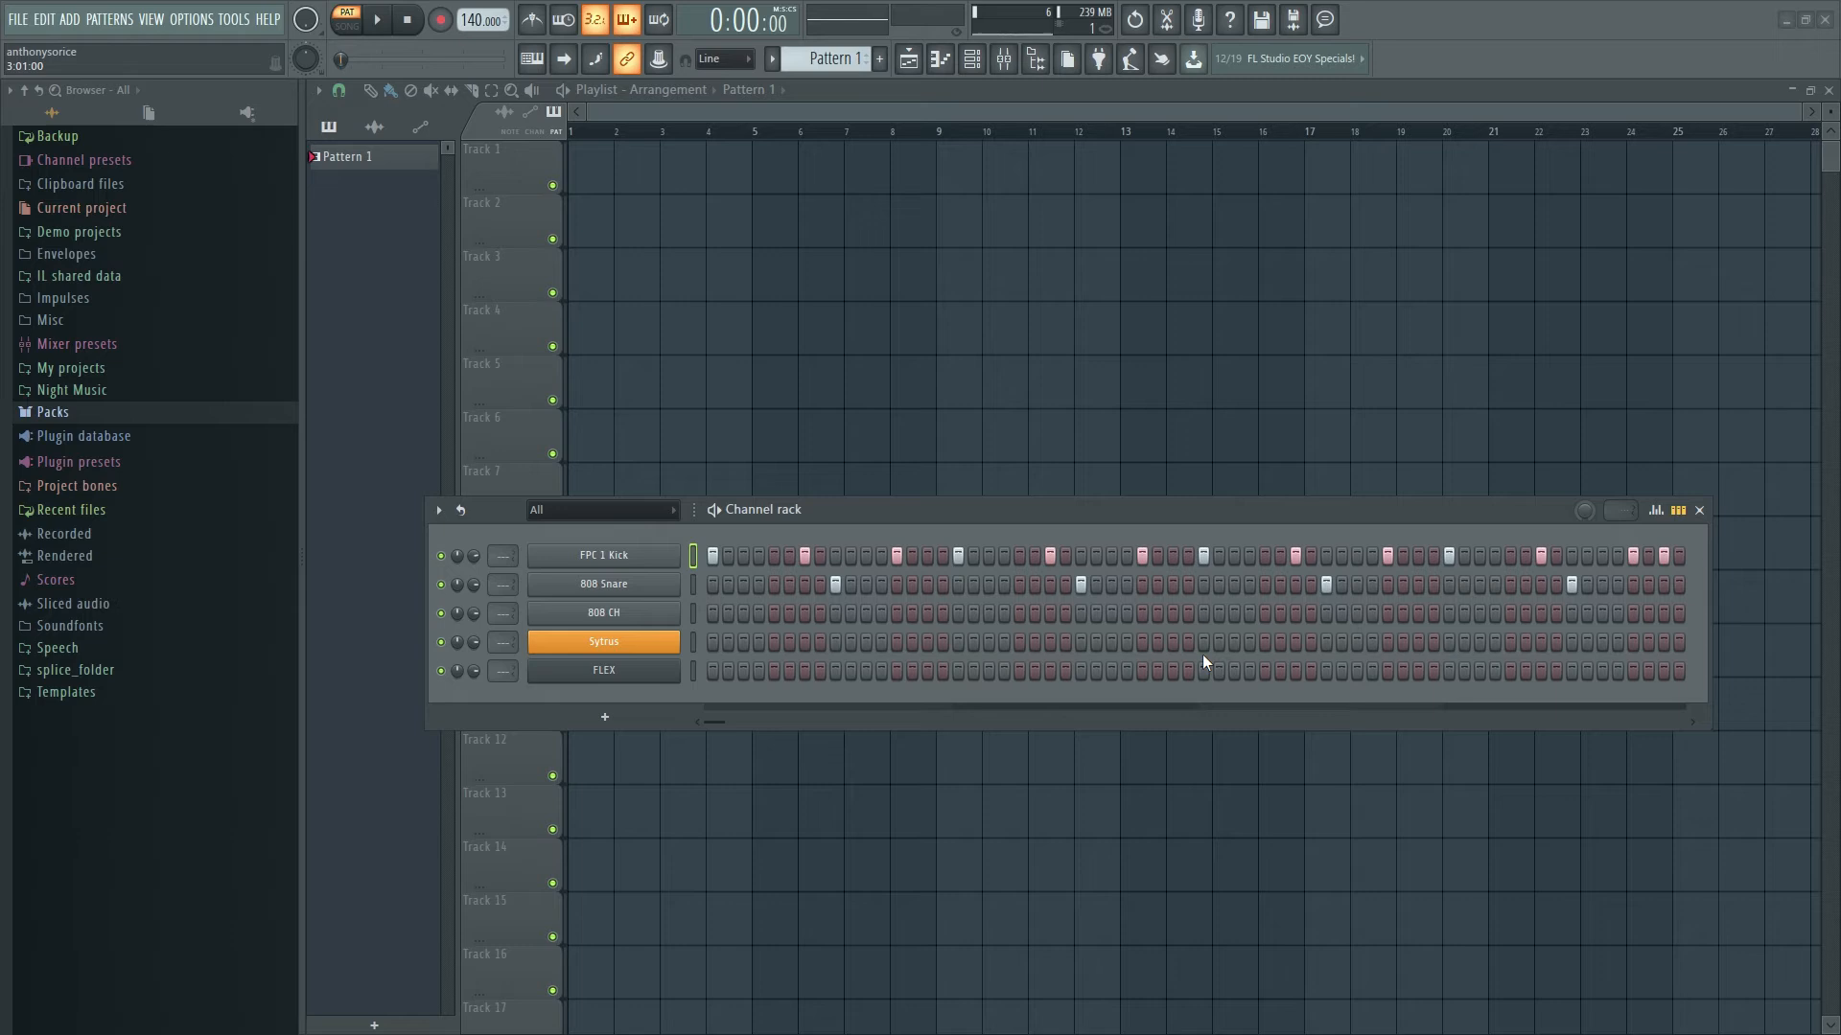
click(1155, 555)
click(378, 20)
click(407, 21)
- Fill the 808 CH row with a hit every 2 steps and play back the beat
right_click(609, 616)
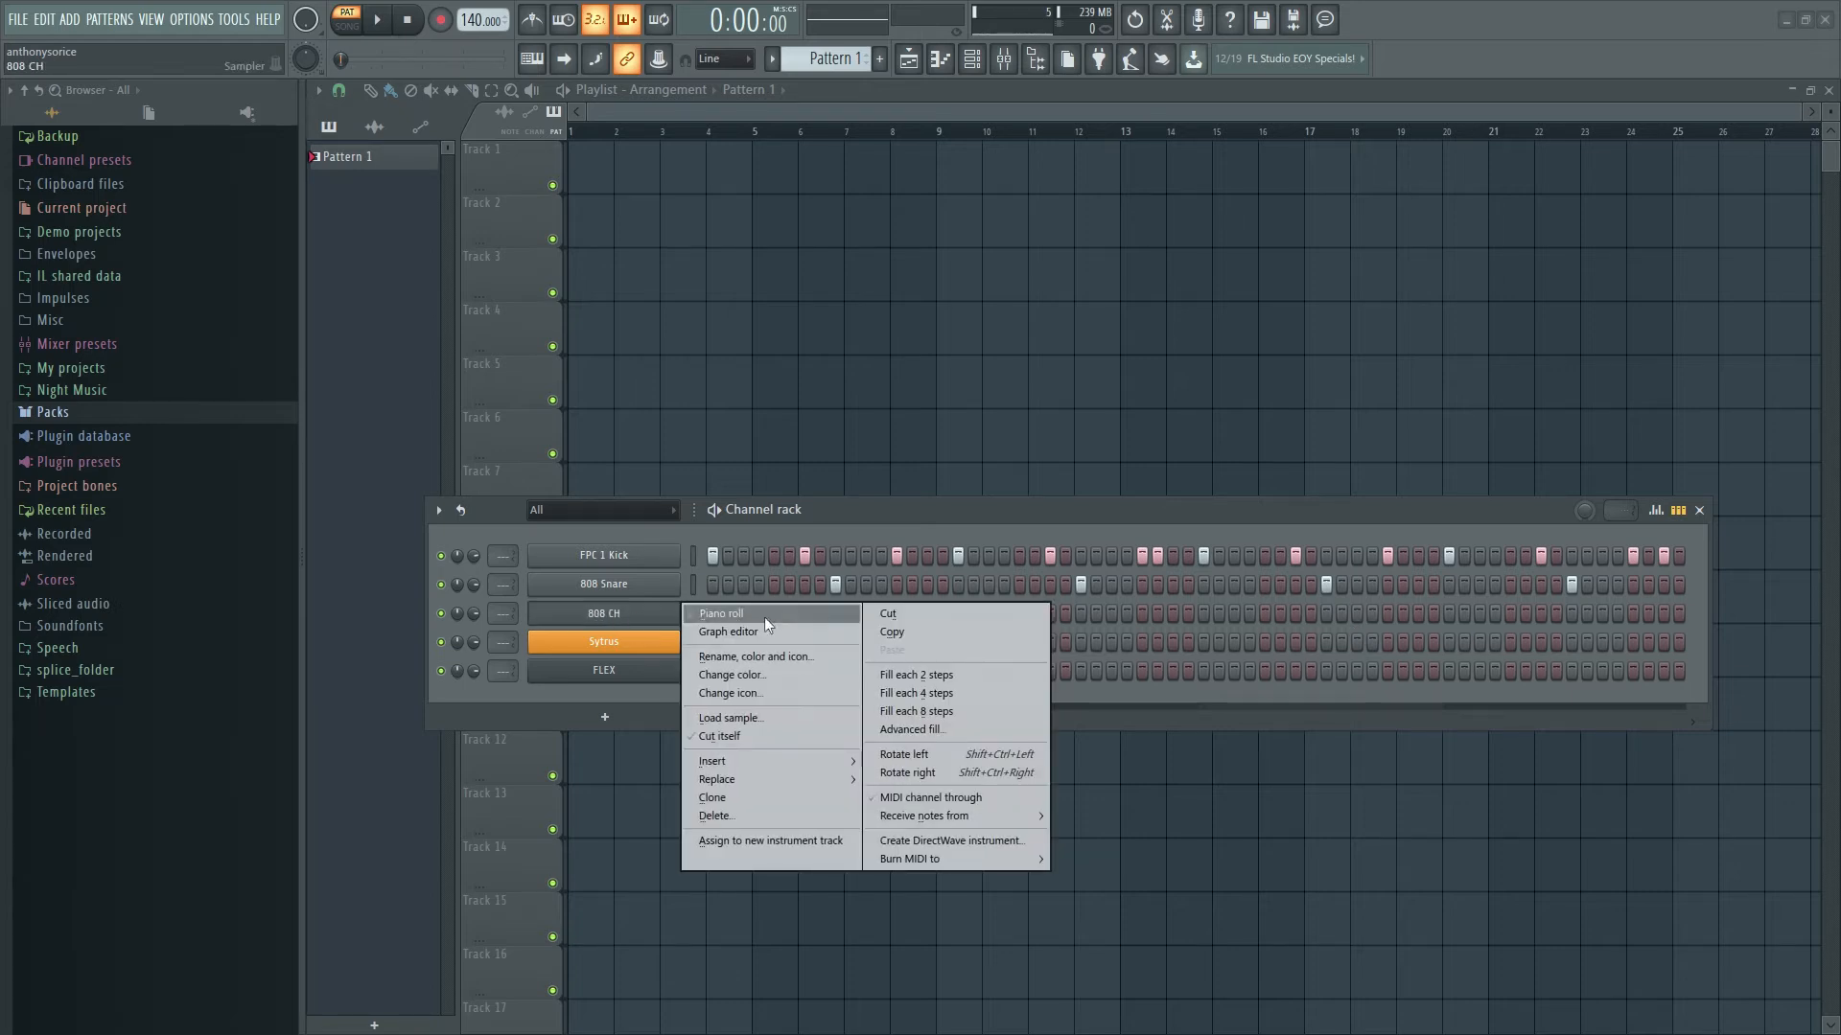
click(958, 676)
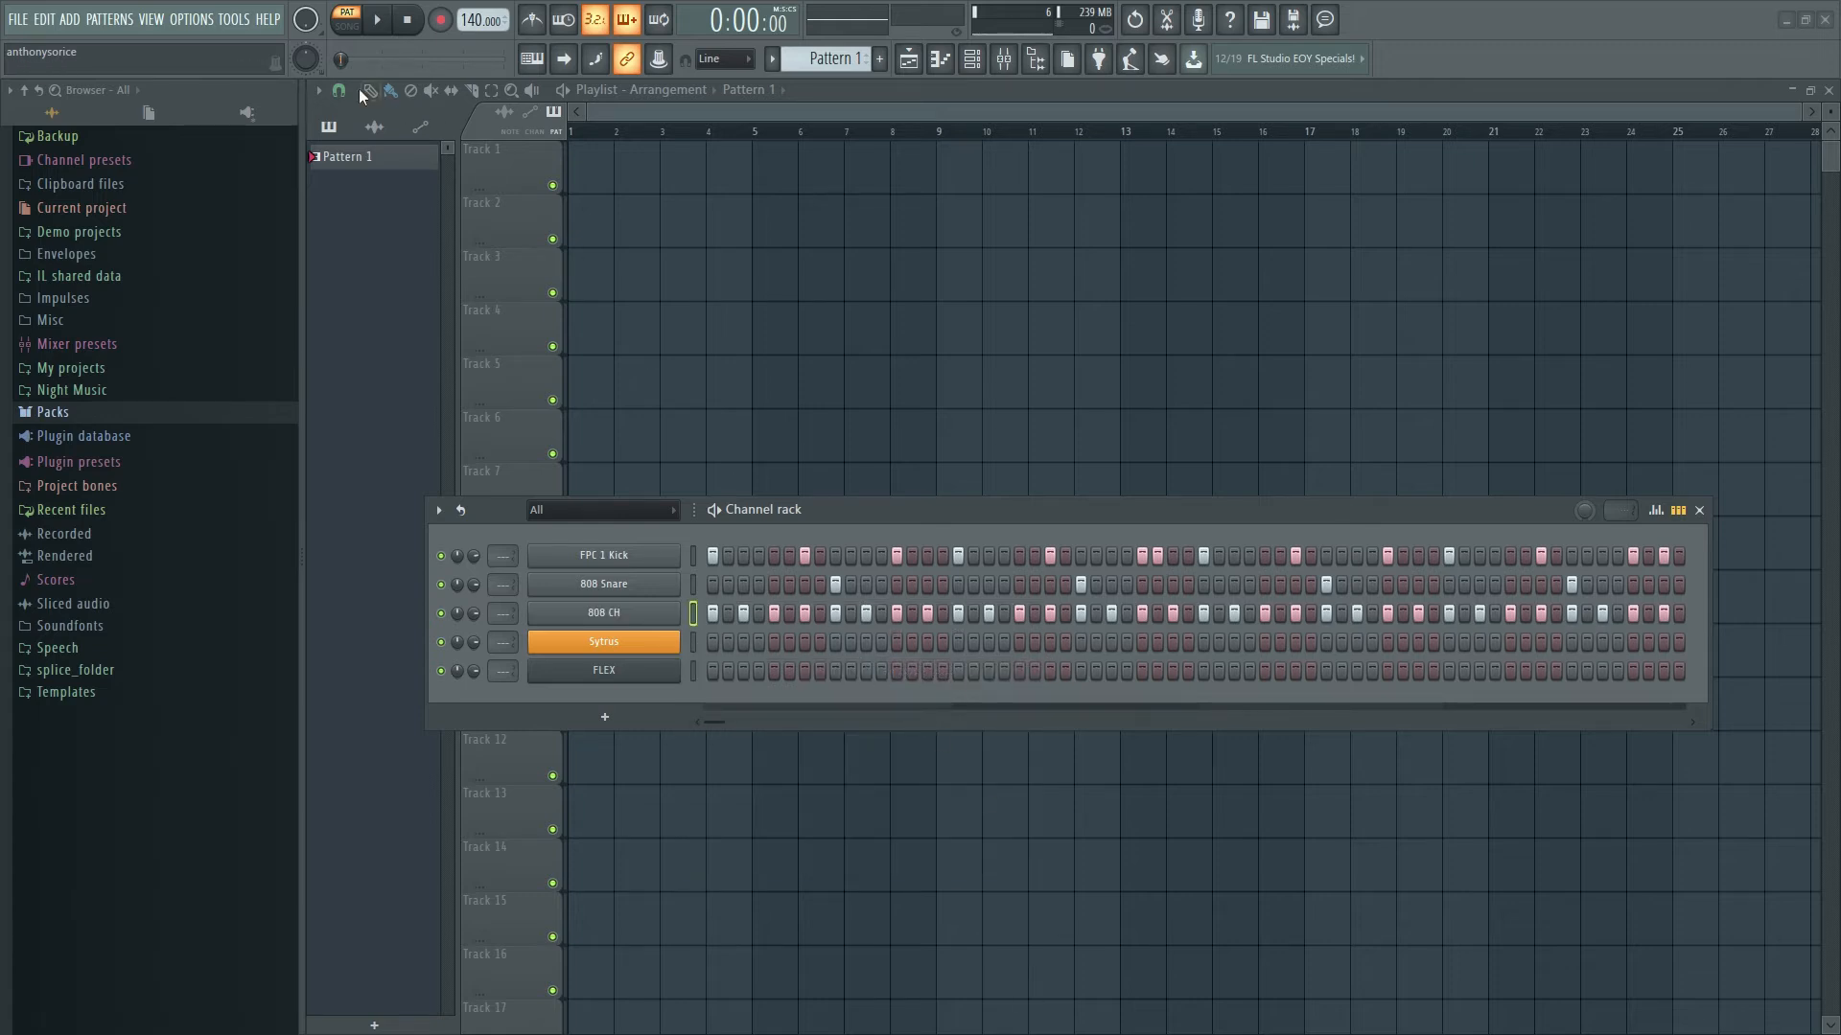
click(376, 21)
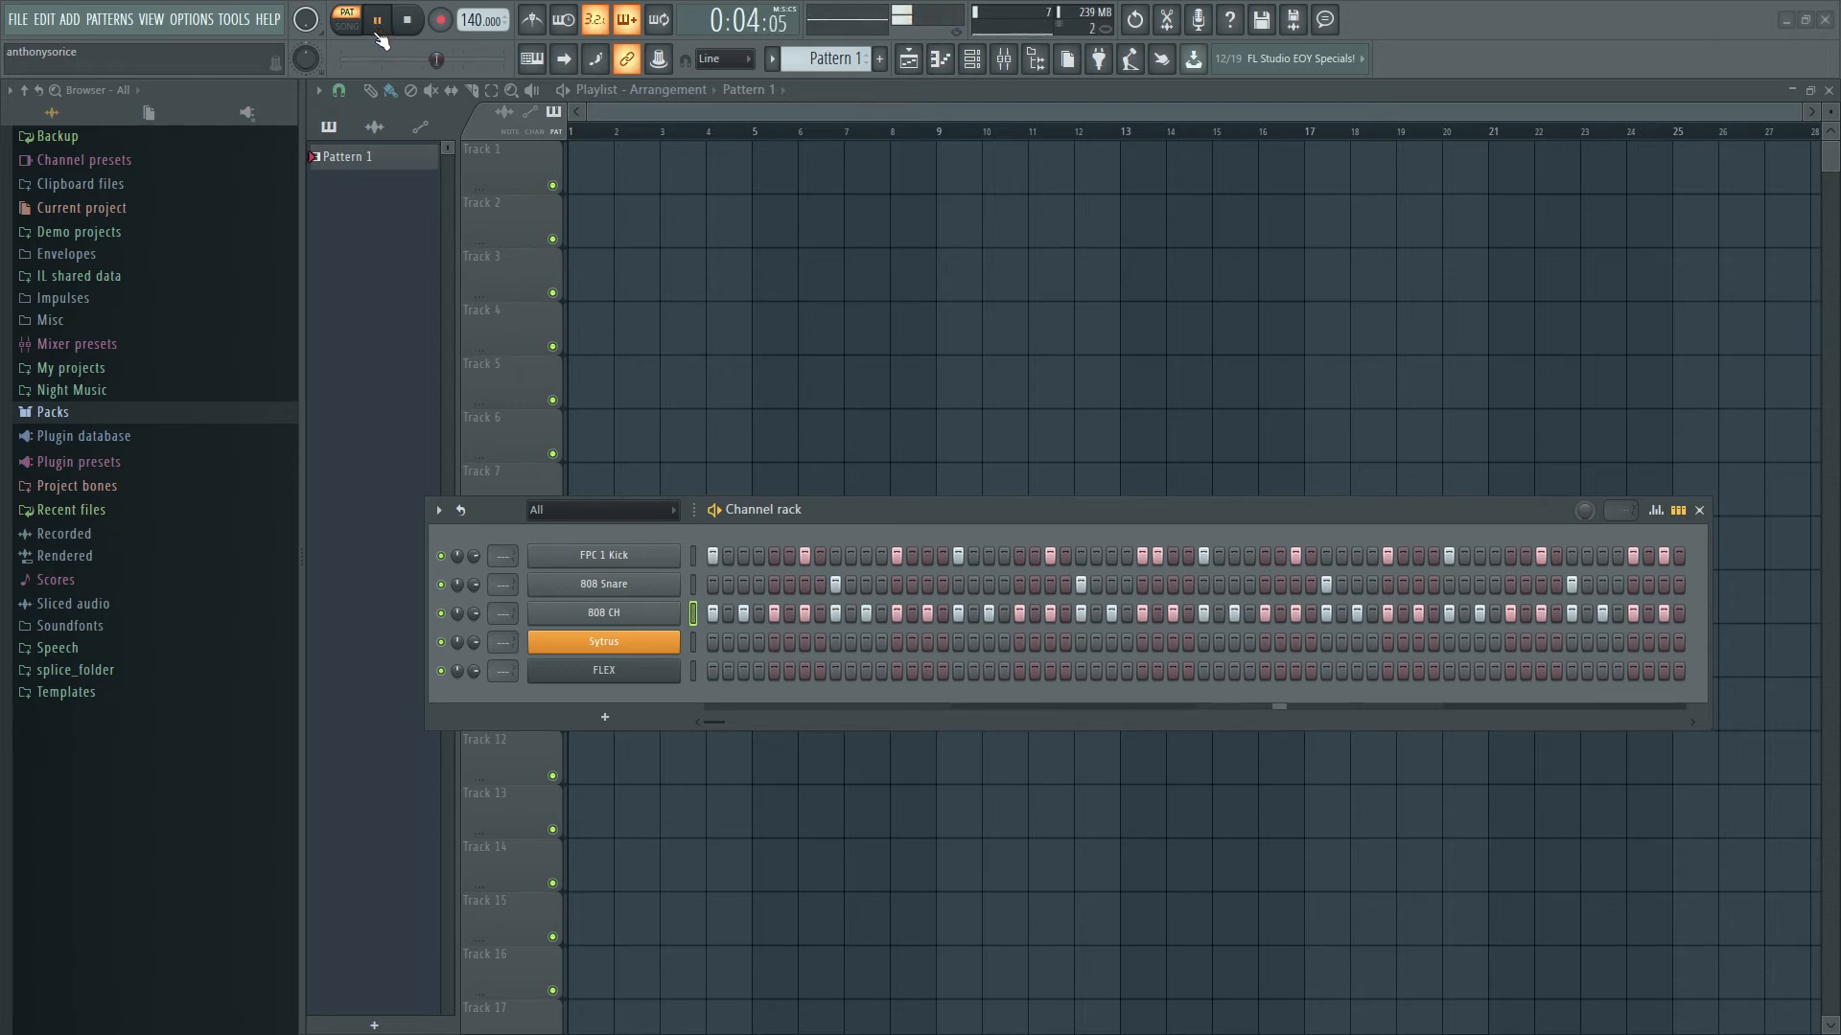
click(405, 20)
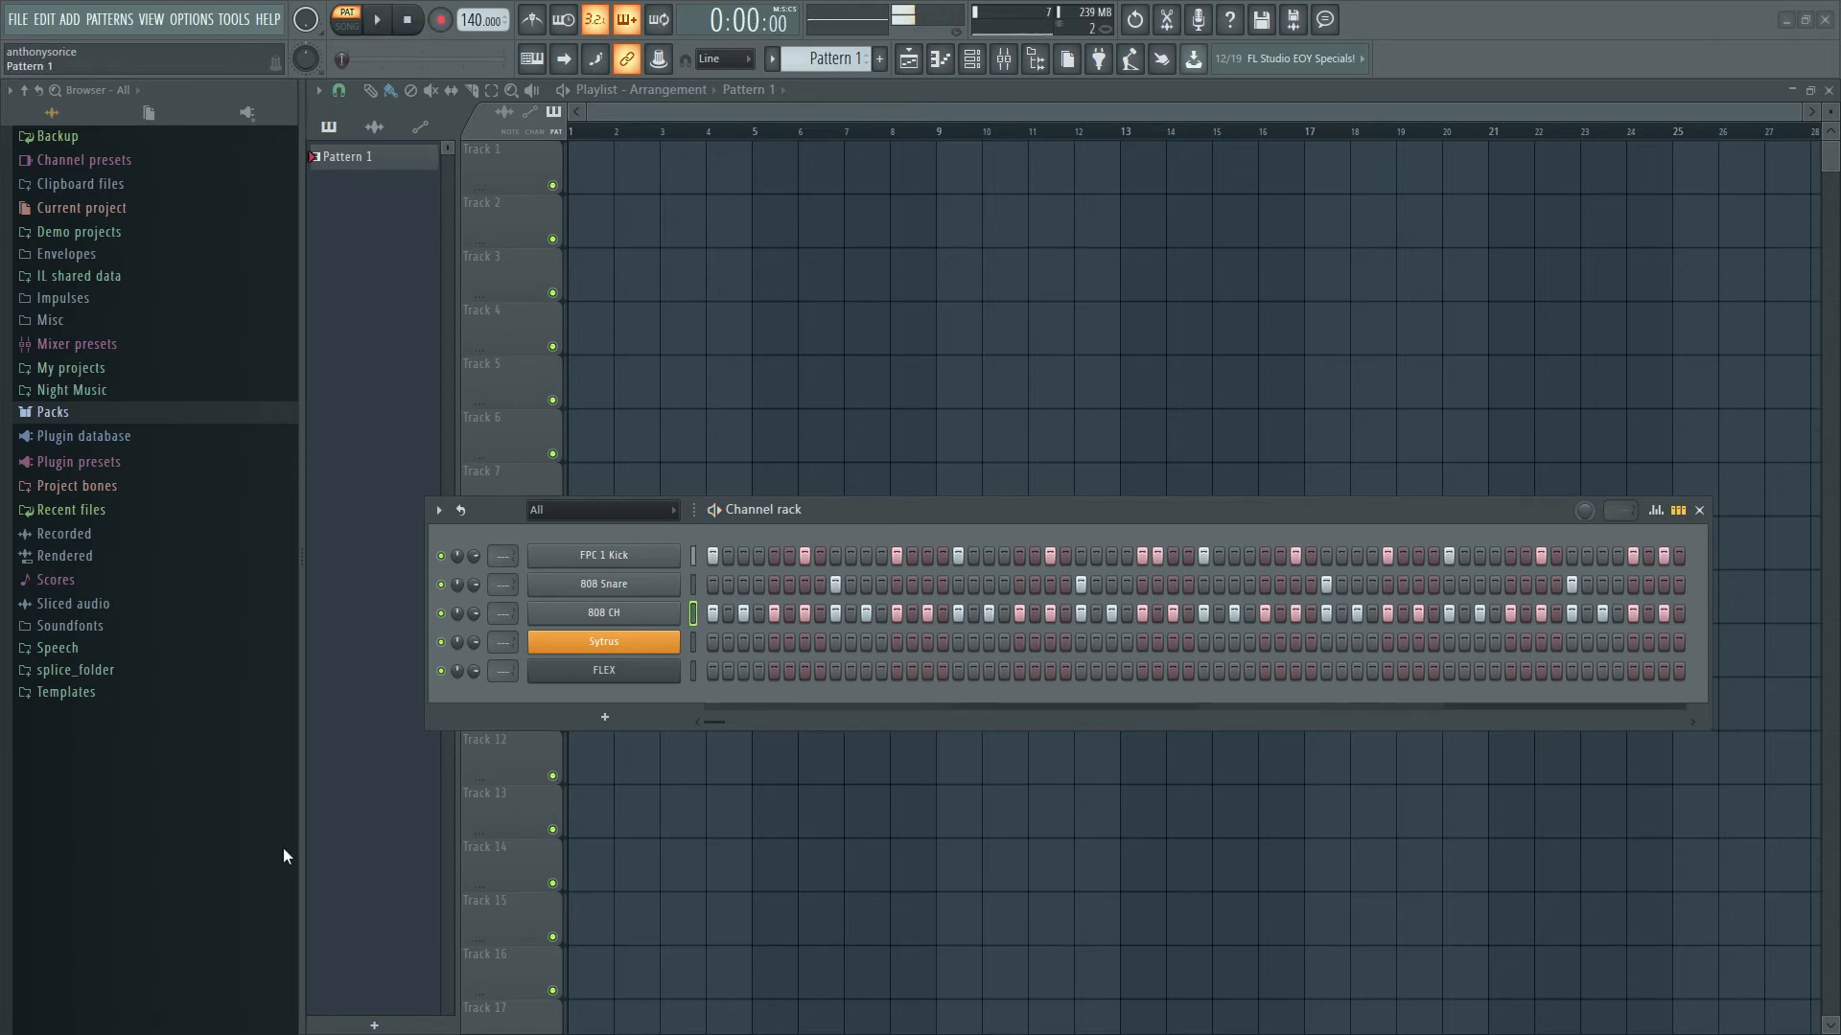
- Lower the 808 CH channel volume knob and save the project with Ctrl+S
mouse_move(474, 613)
mouse_down()
mouse_move(473, 575)
mouse_move(457, 631)
mouse_up()
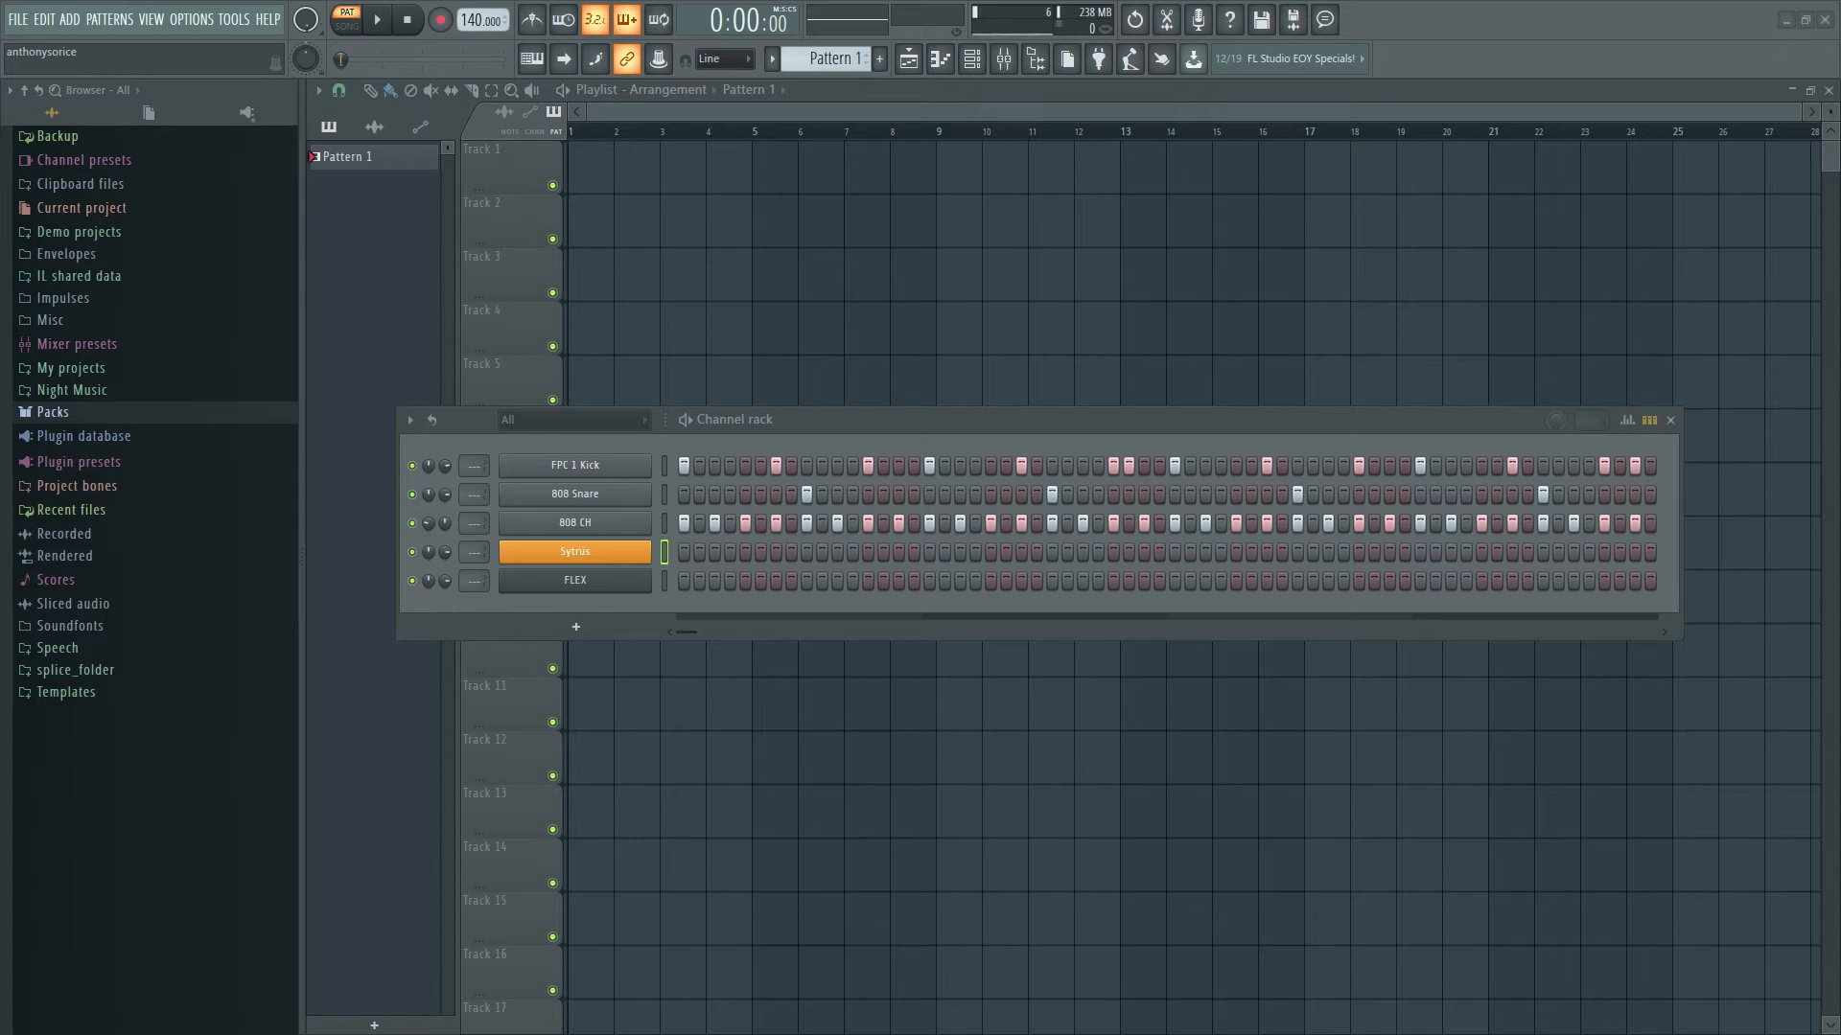
key(ctrl+s)
- Open the Sytrus plugin window and move it right and down into a clearer spot
click(575, 562)
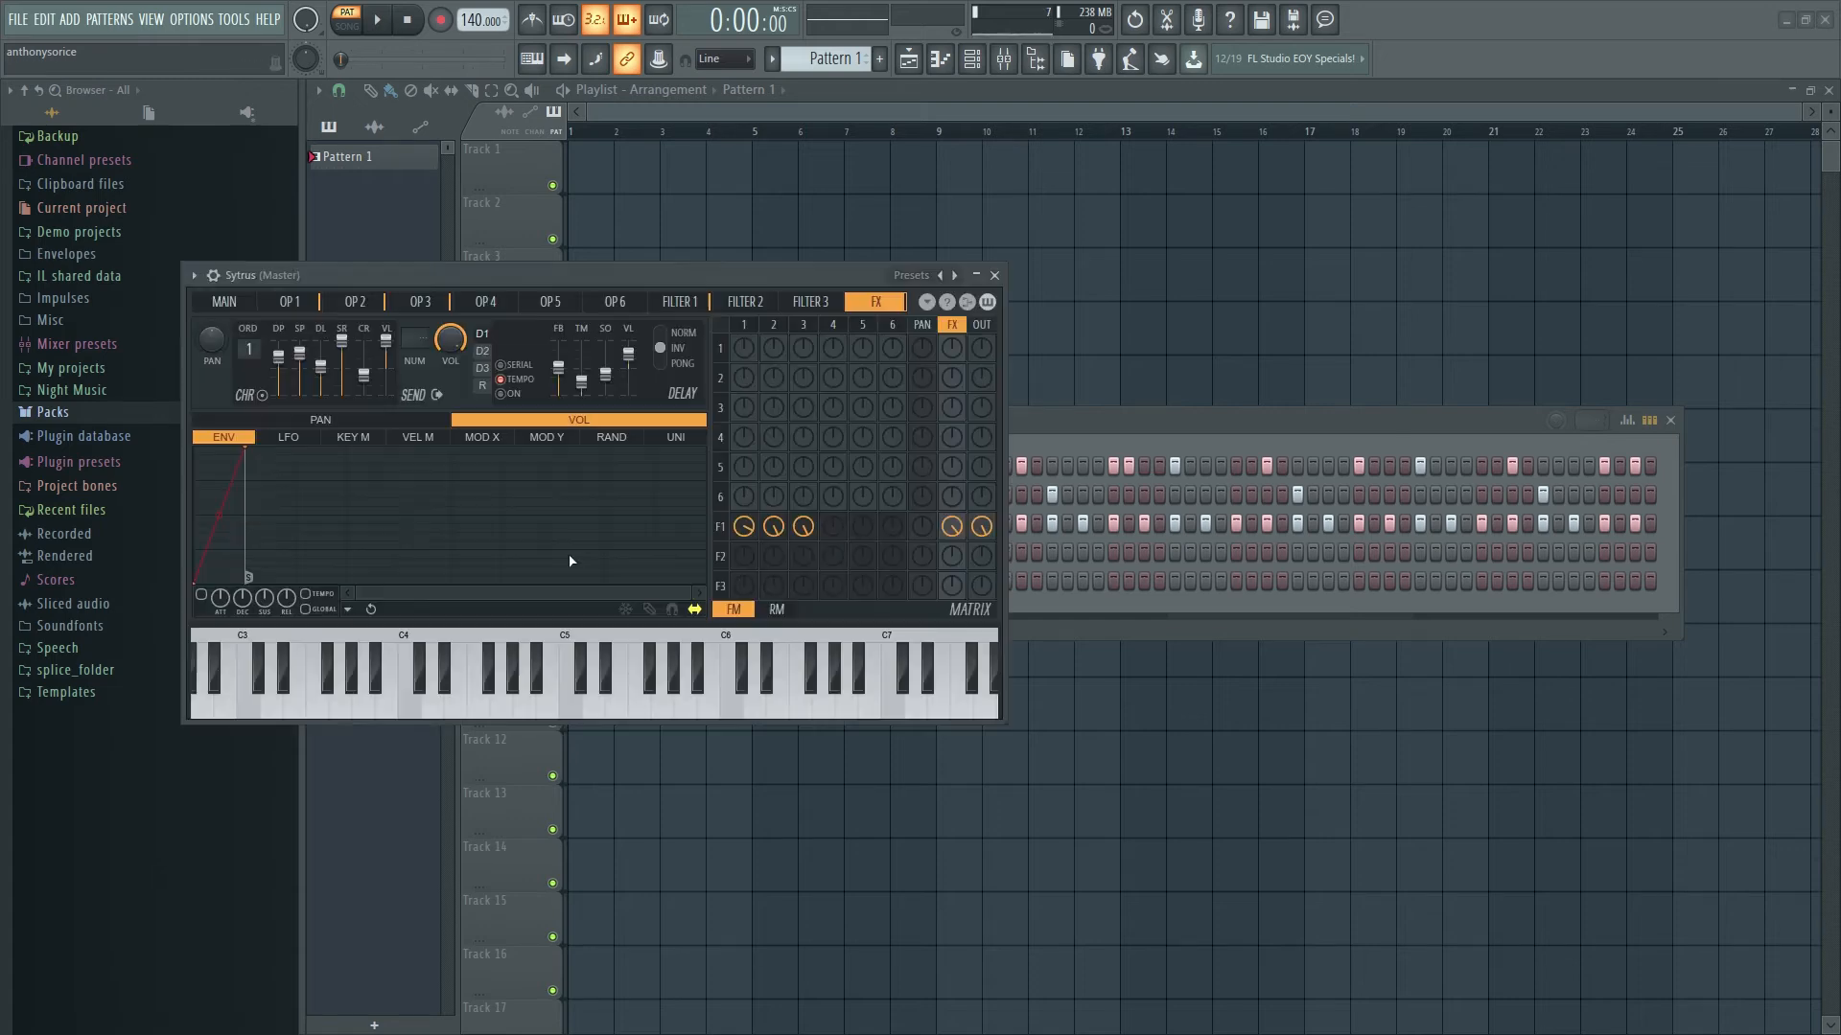
drag(643, 292, 785, 305)
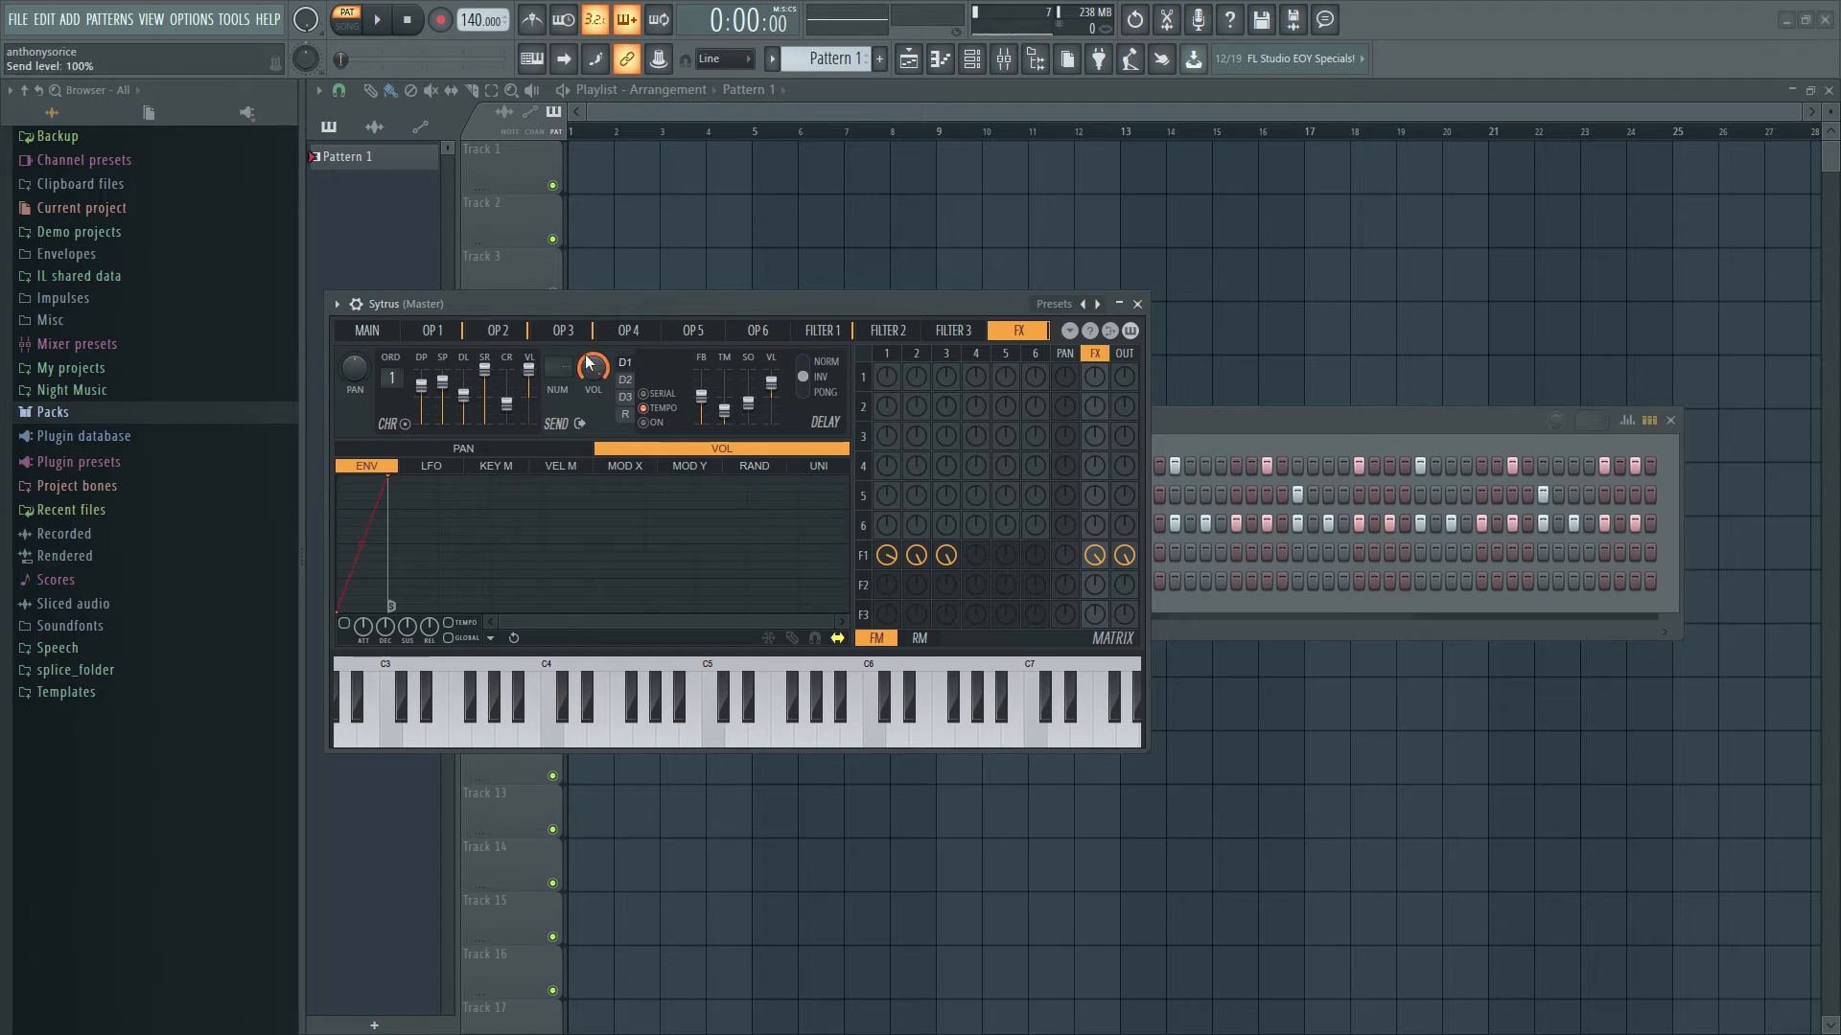
drag(618, 301, 702, 350)
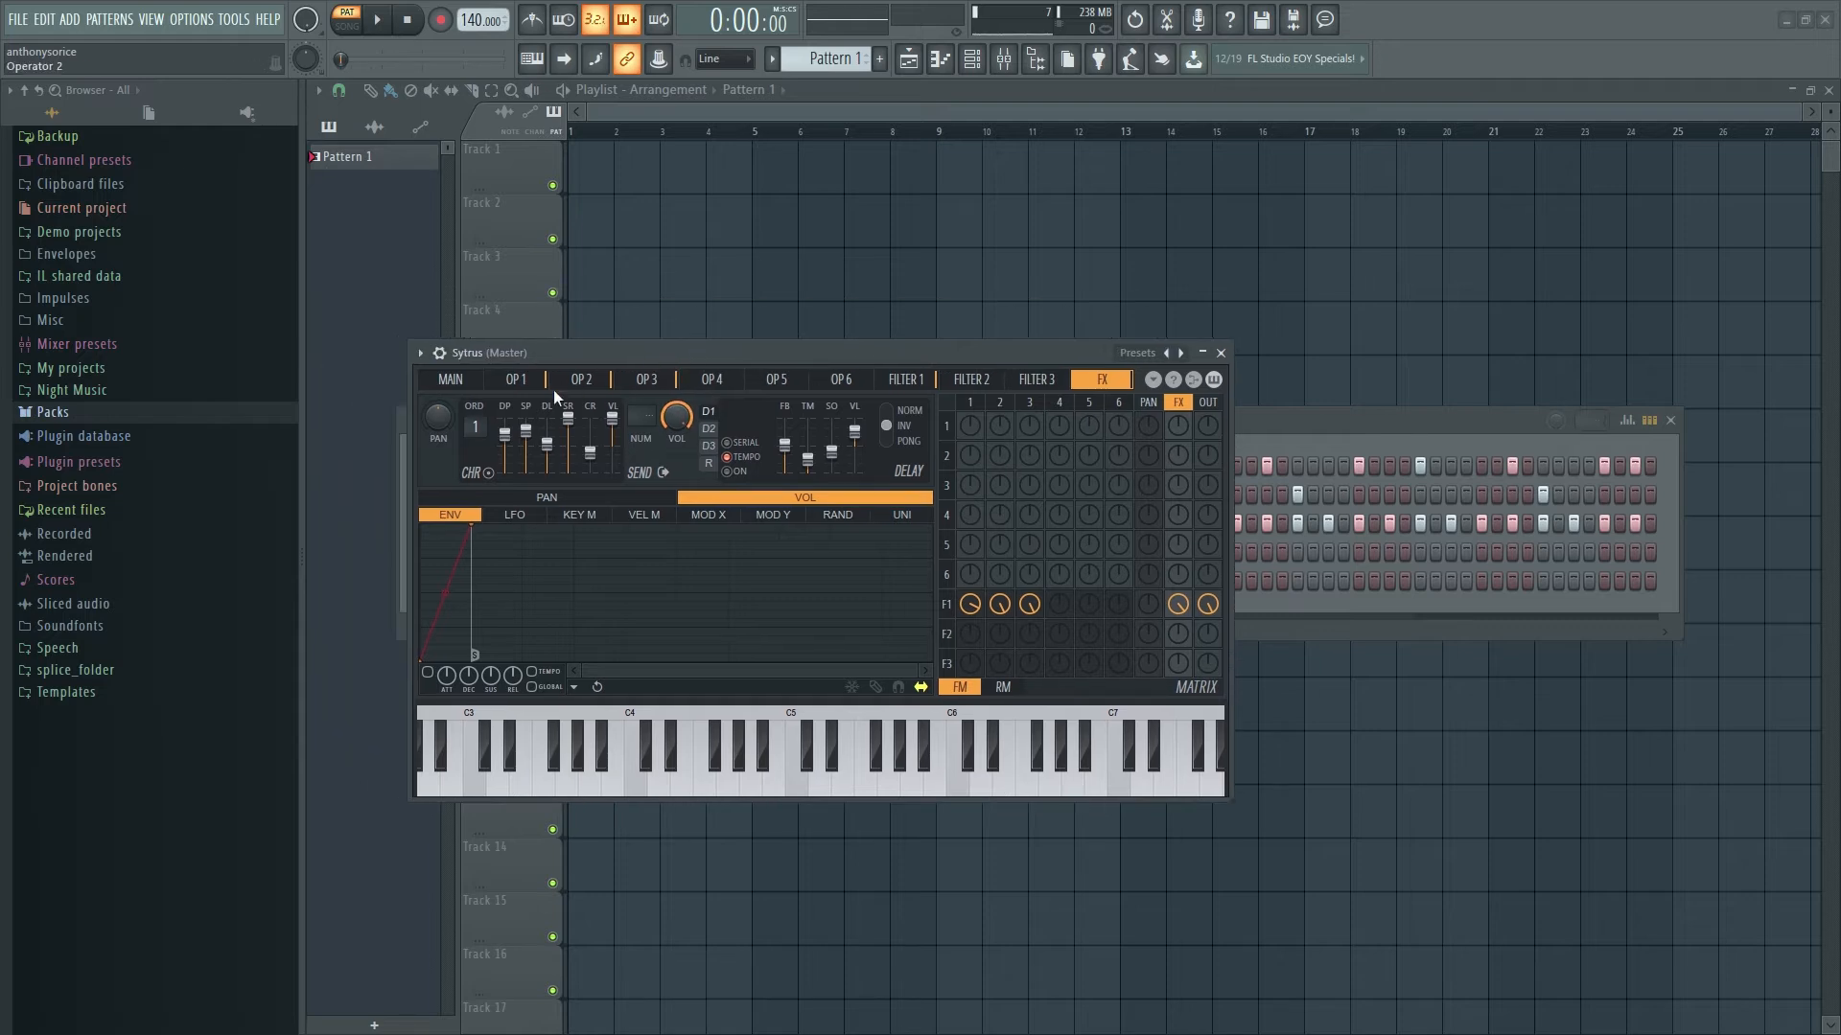
- Load the Presets > Piano > FM rhodes patch into Sytrus
click(420, 354)
mouse_move(527, 410)
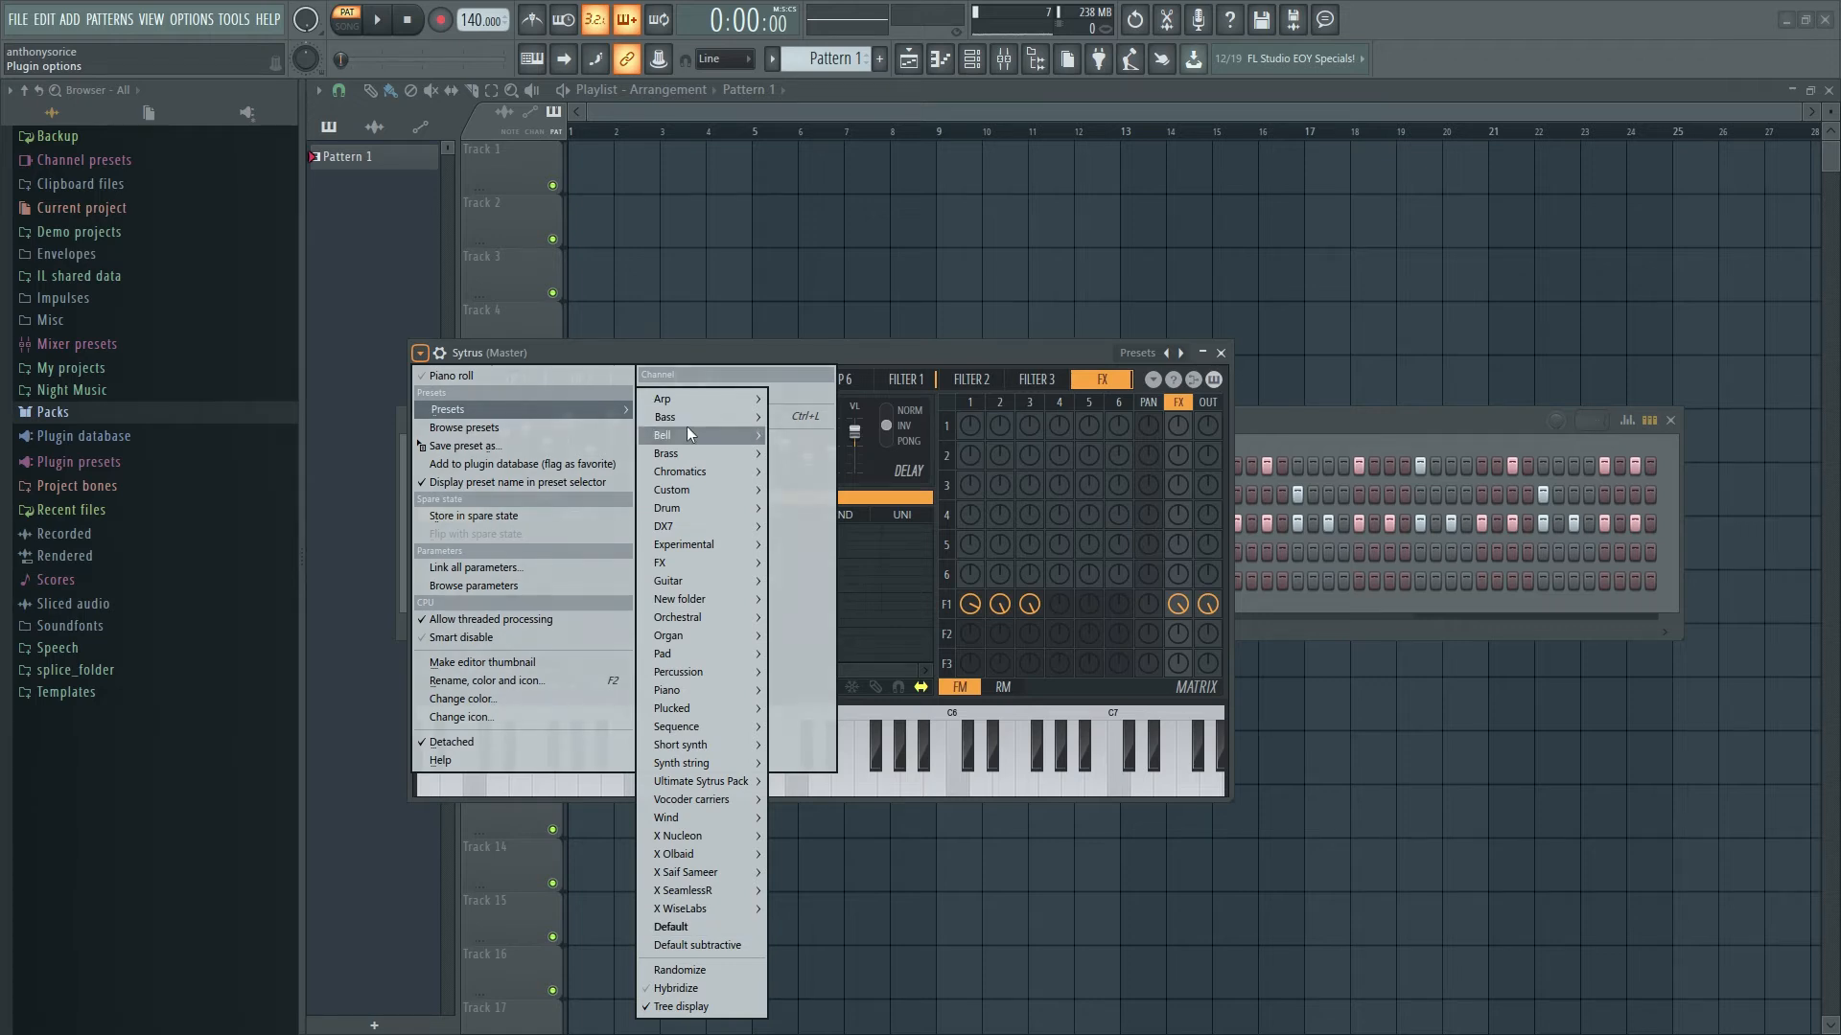
mouse_move(686, 690)
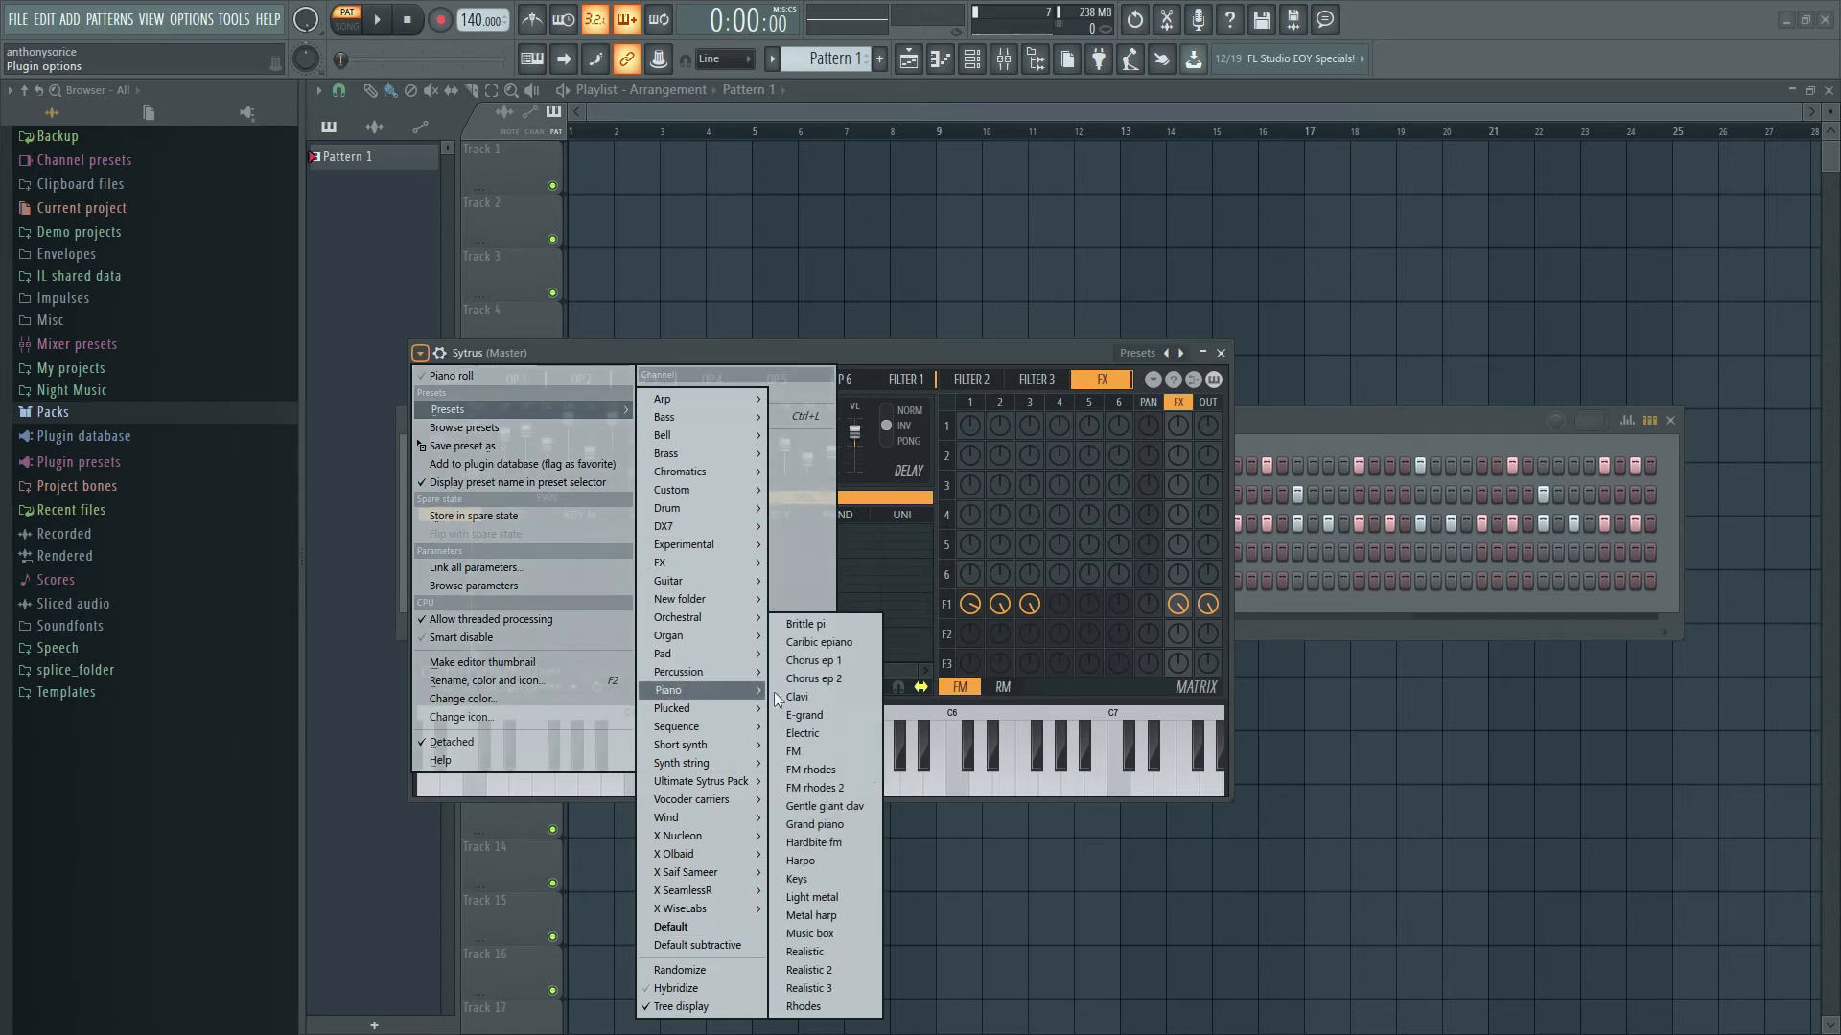
click(829, 769)
- Play a few keys to audition the FM rhodes sound, then close the synth window
click(751, 795)
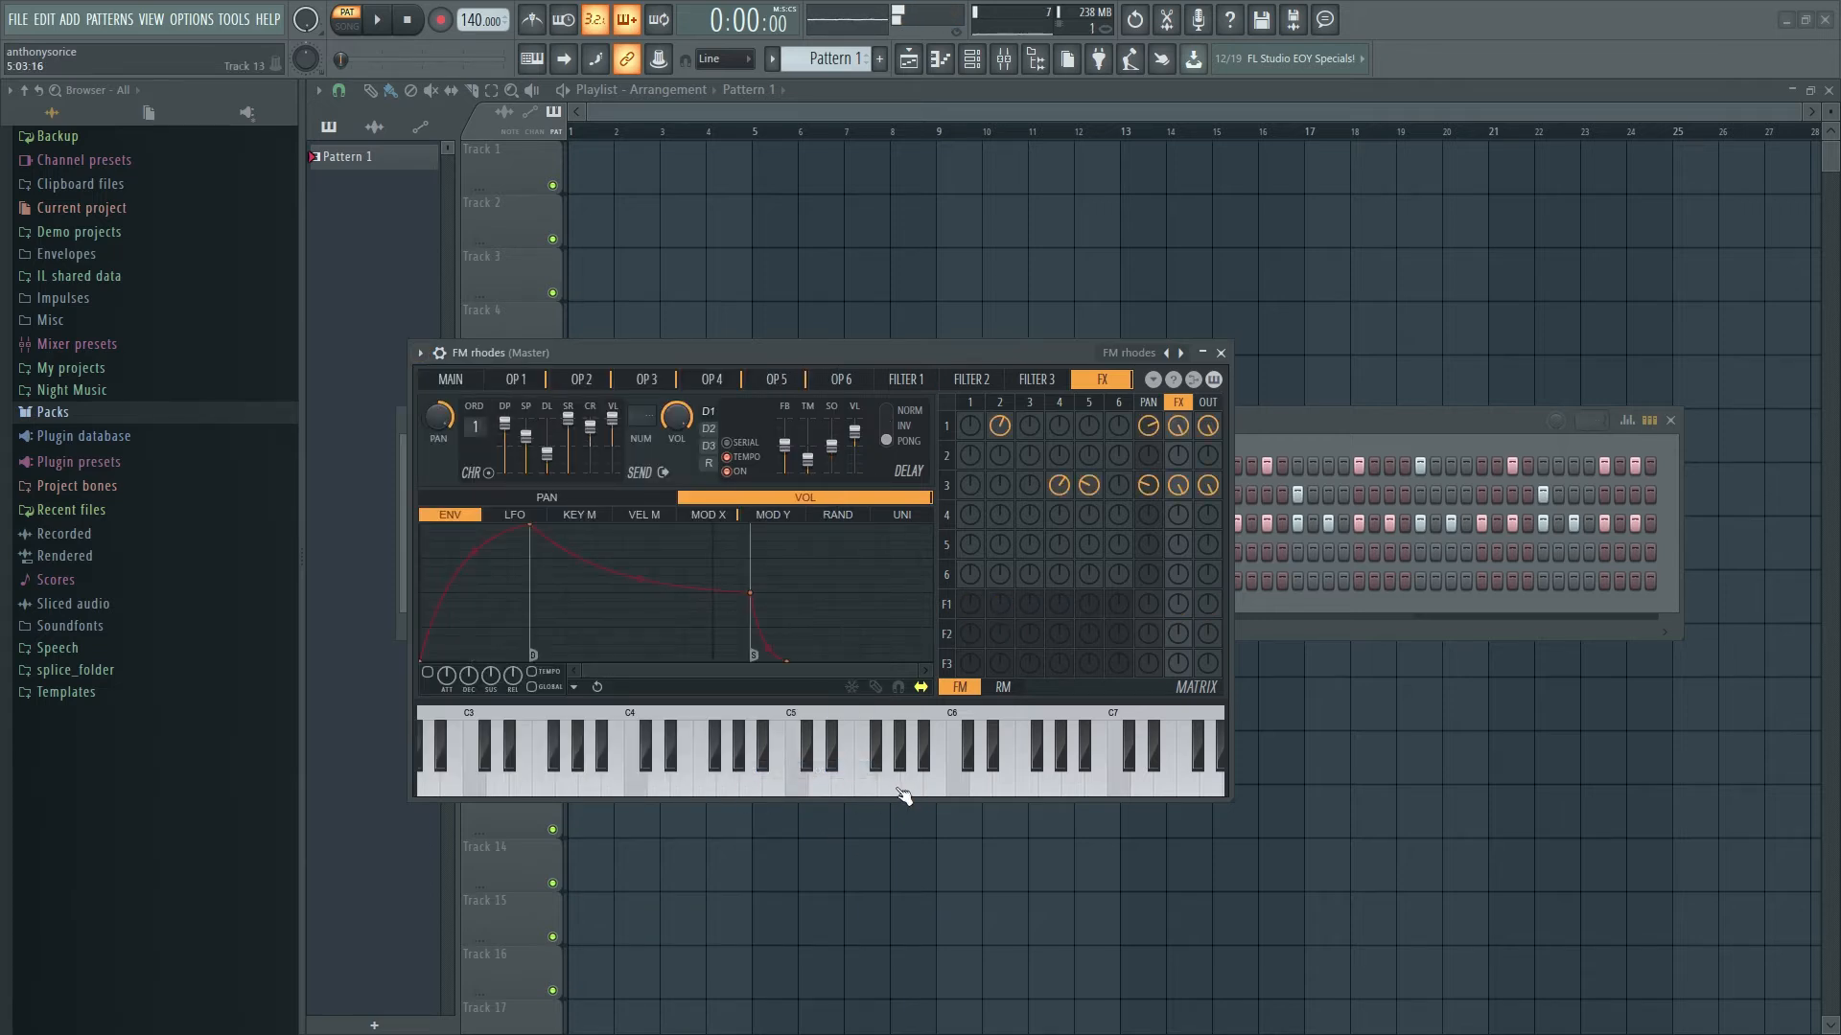
click(649, 764)
click(640, 790)
click(723, 791)
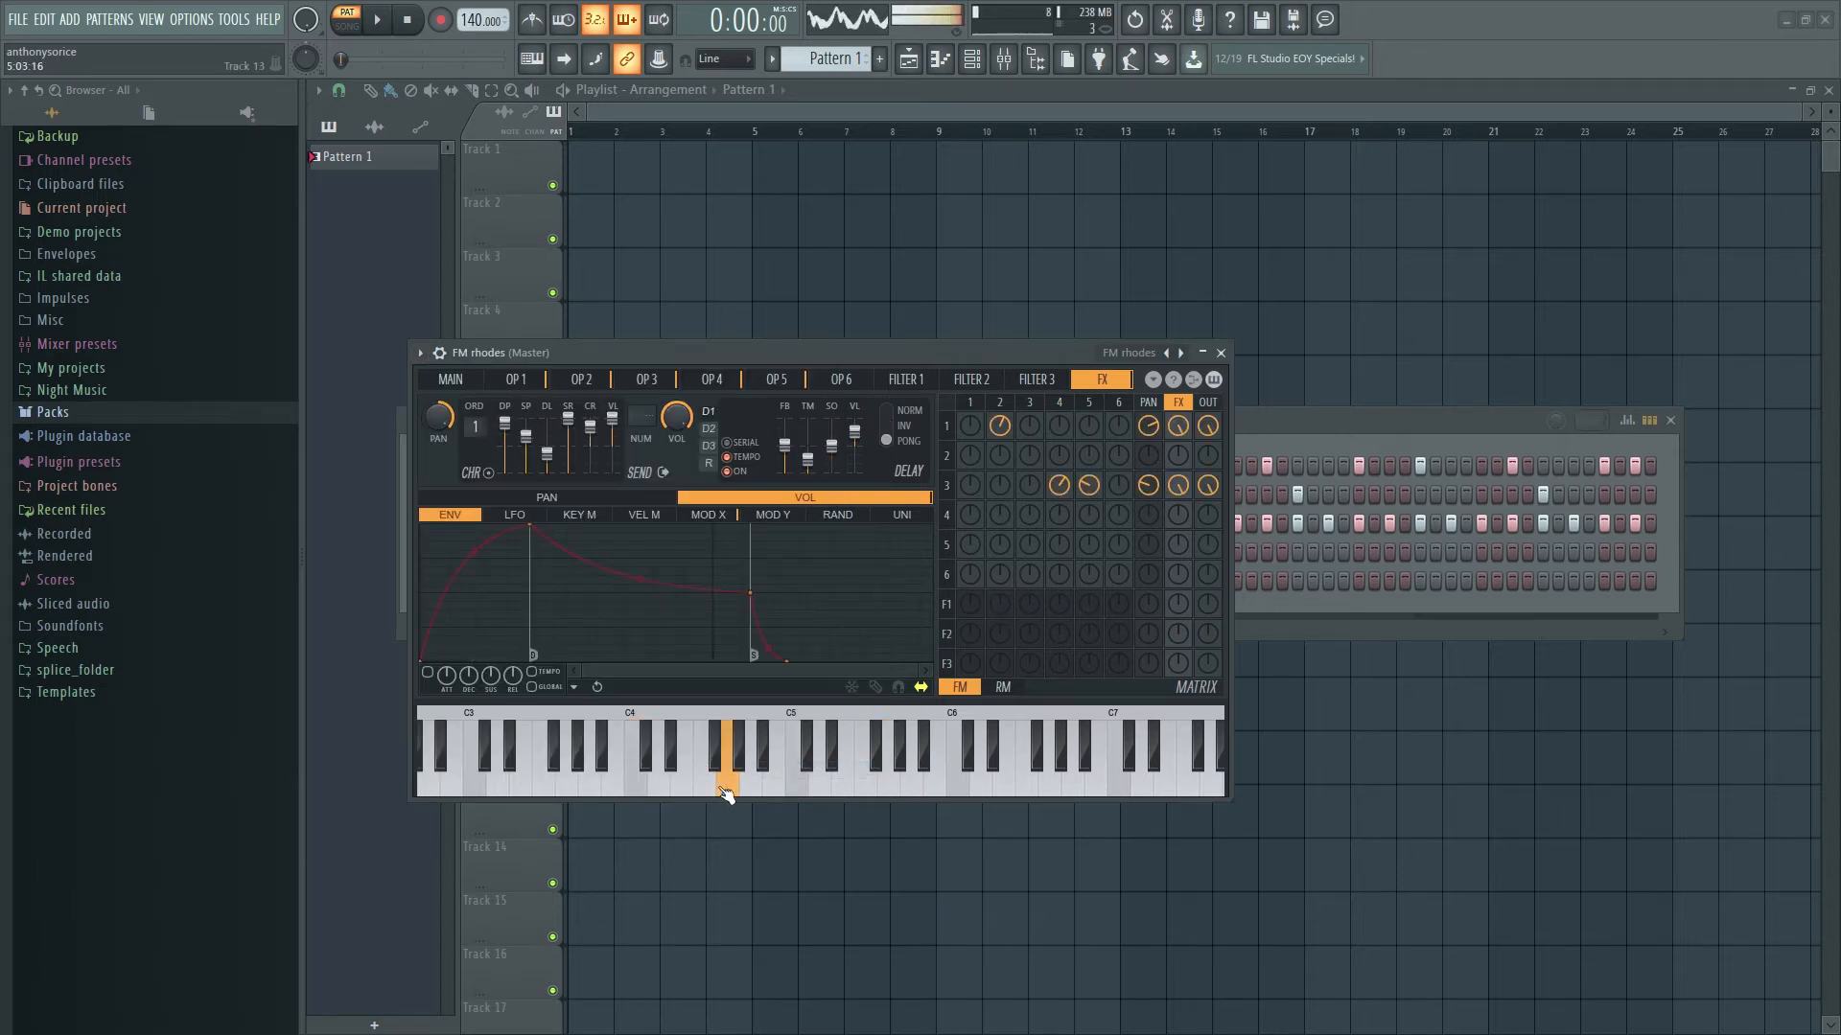
click(808, 778)
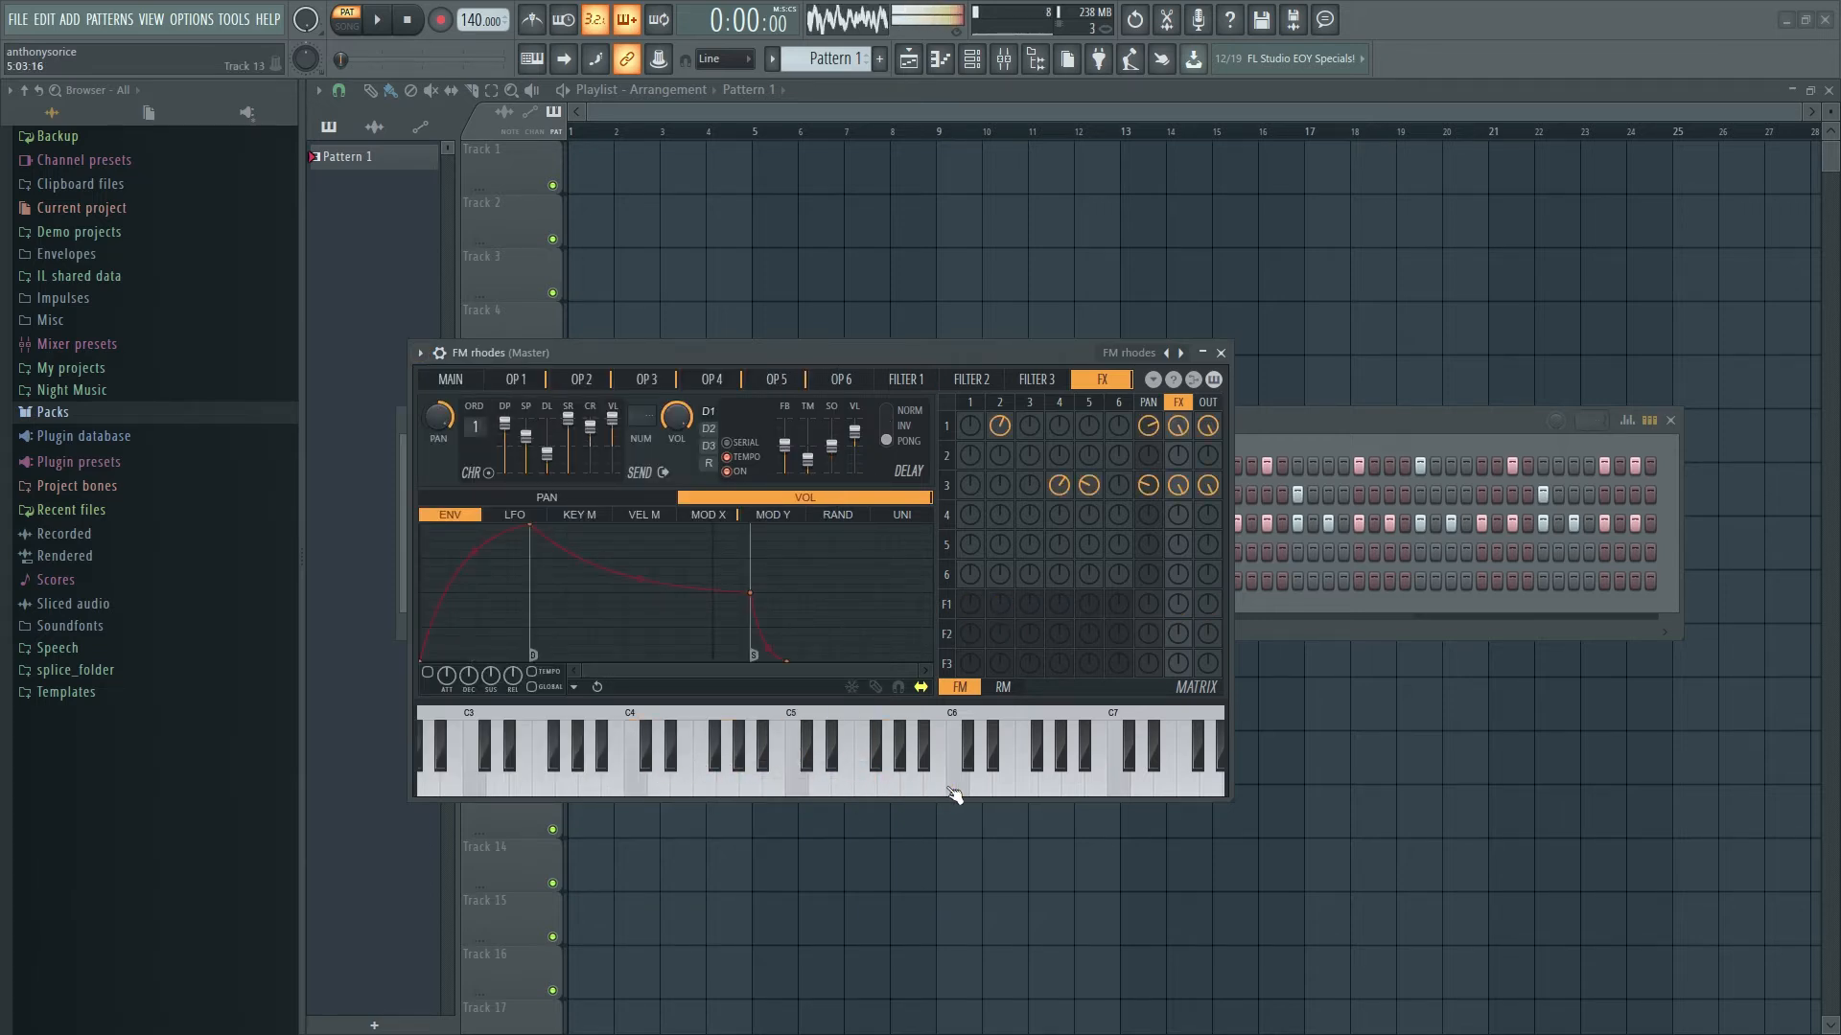
click(1222, 353)
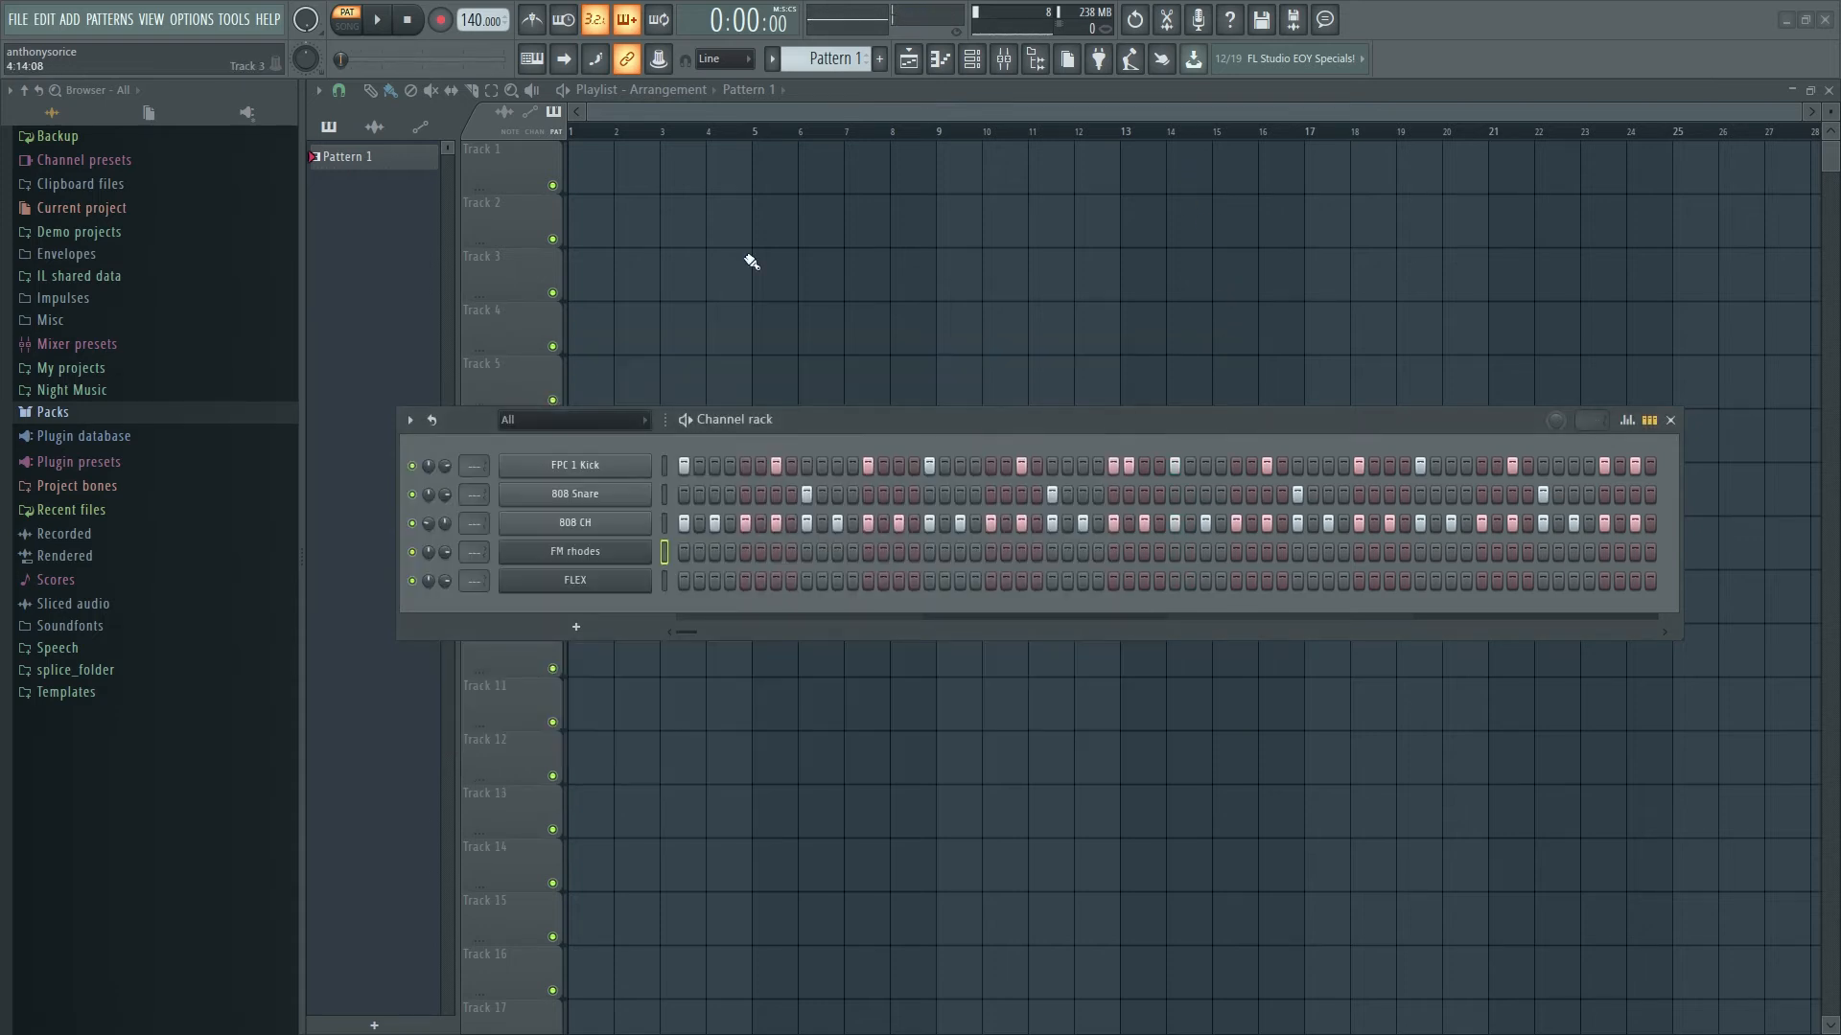
click(598, 586)
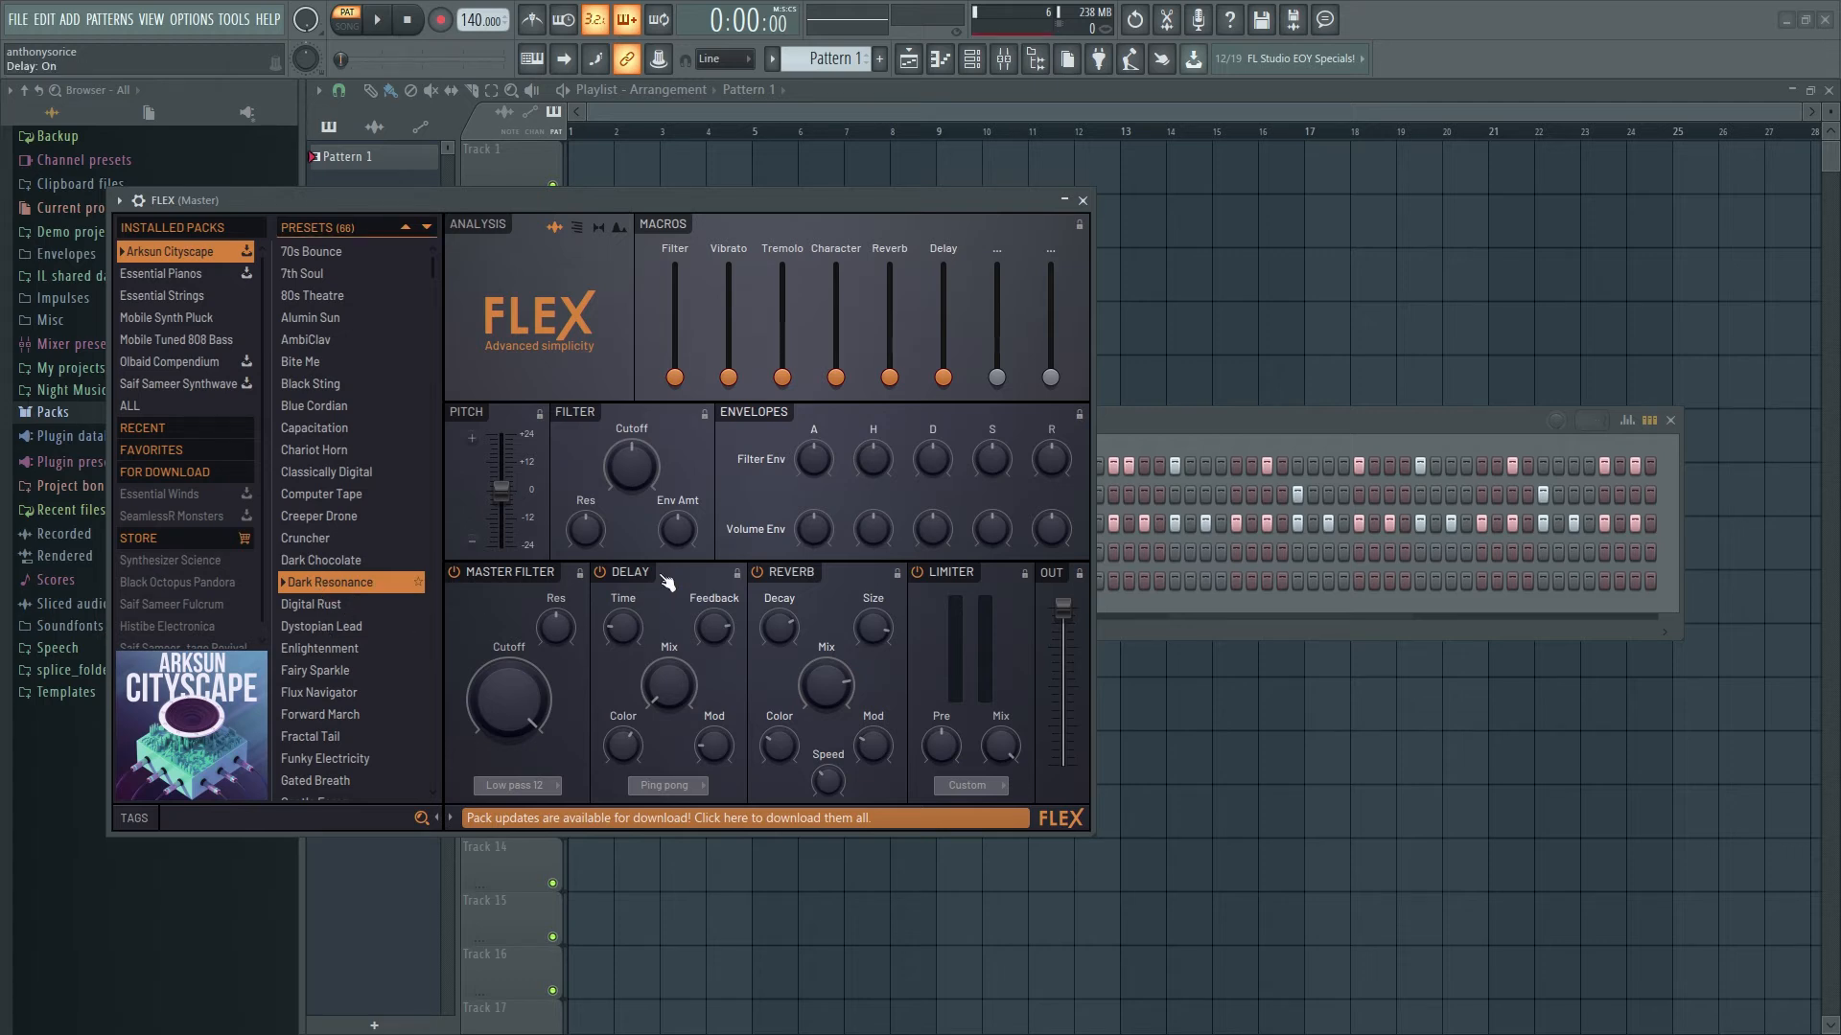
click(1082, 202)
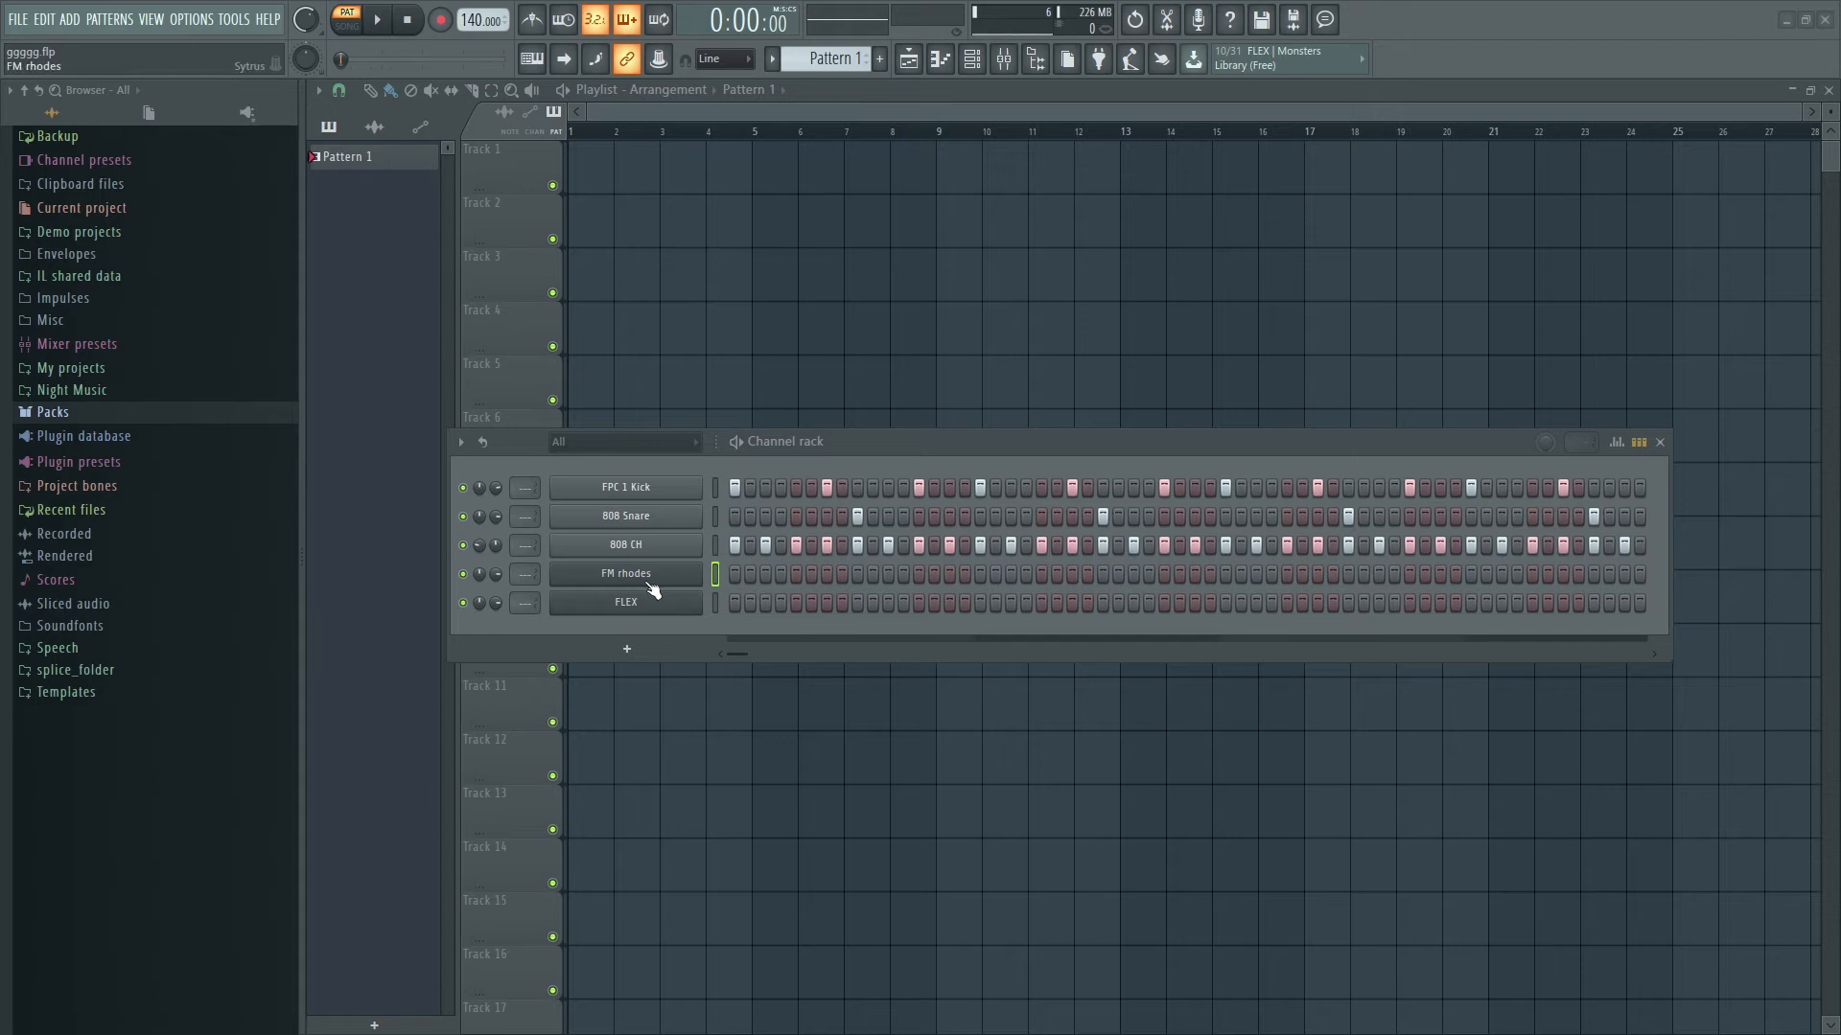
- Open the FM rhodes channel in the piano roll from its channel menu
right_click(658, 586)
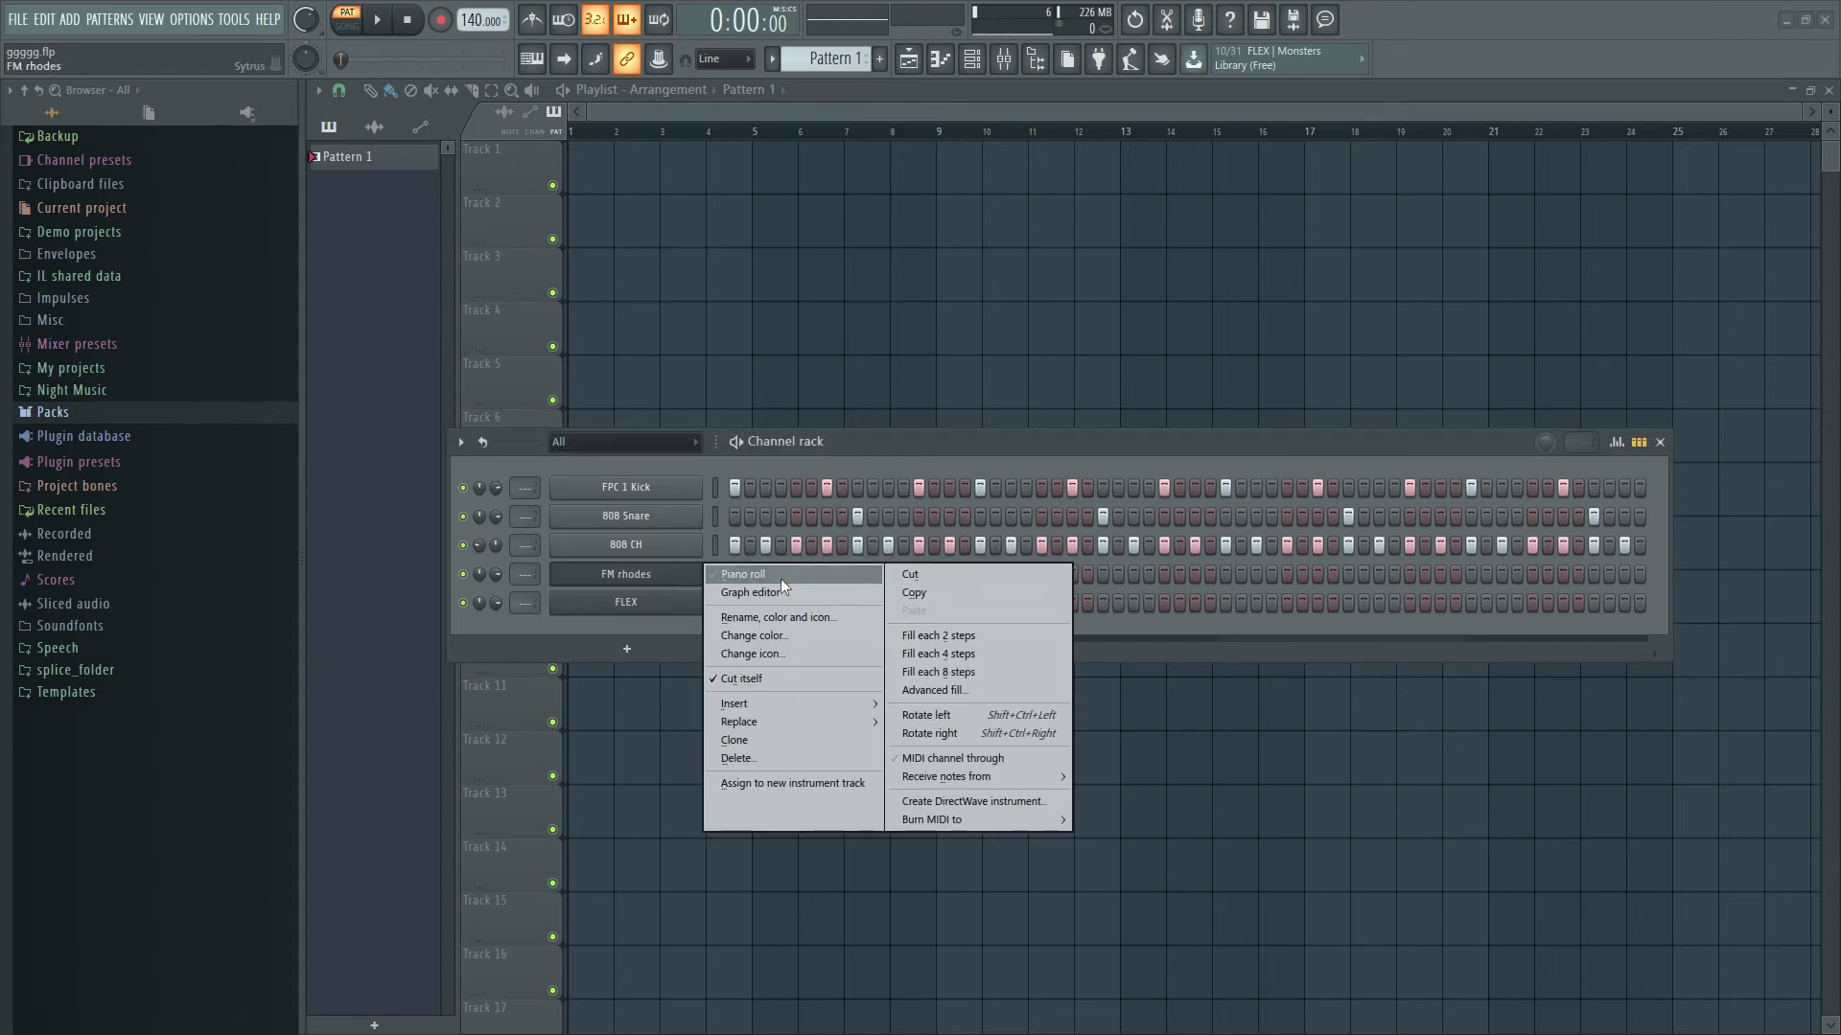
click(785, 578)
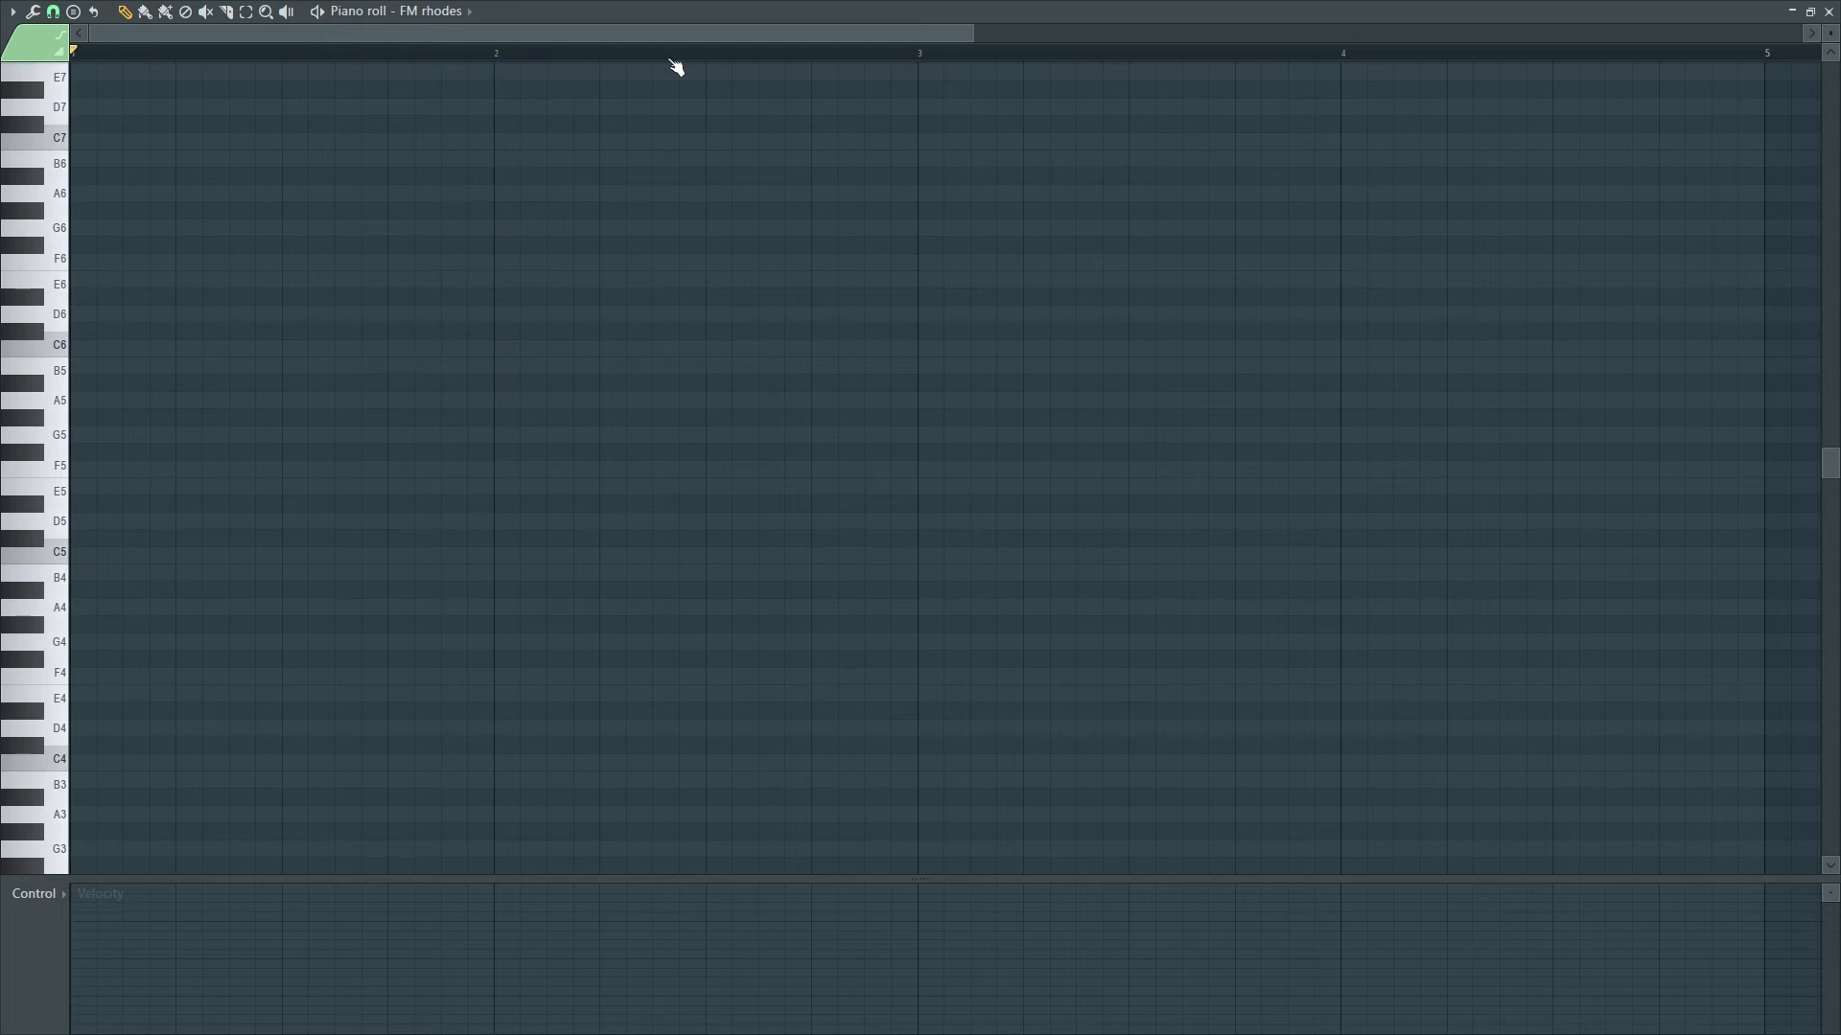
key(space)
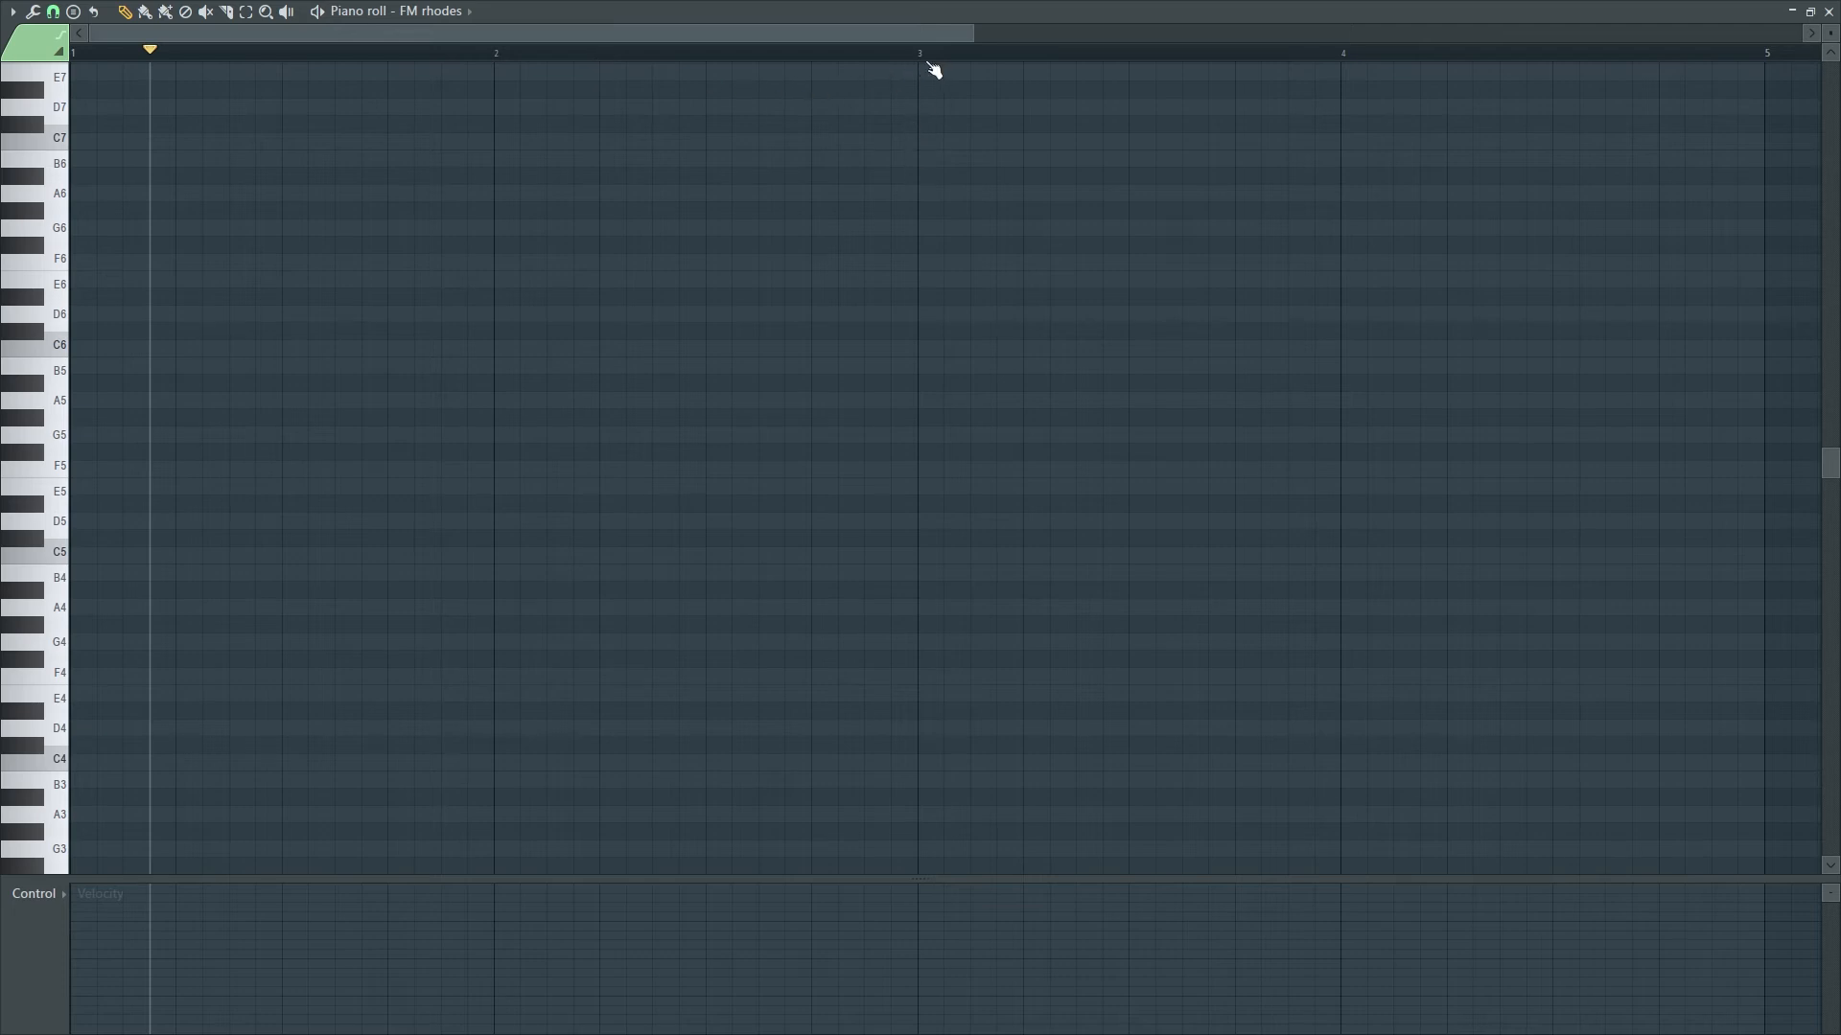
drag(151, 51, 57, 55)
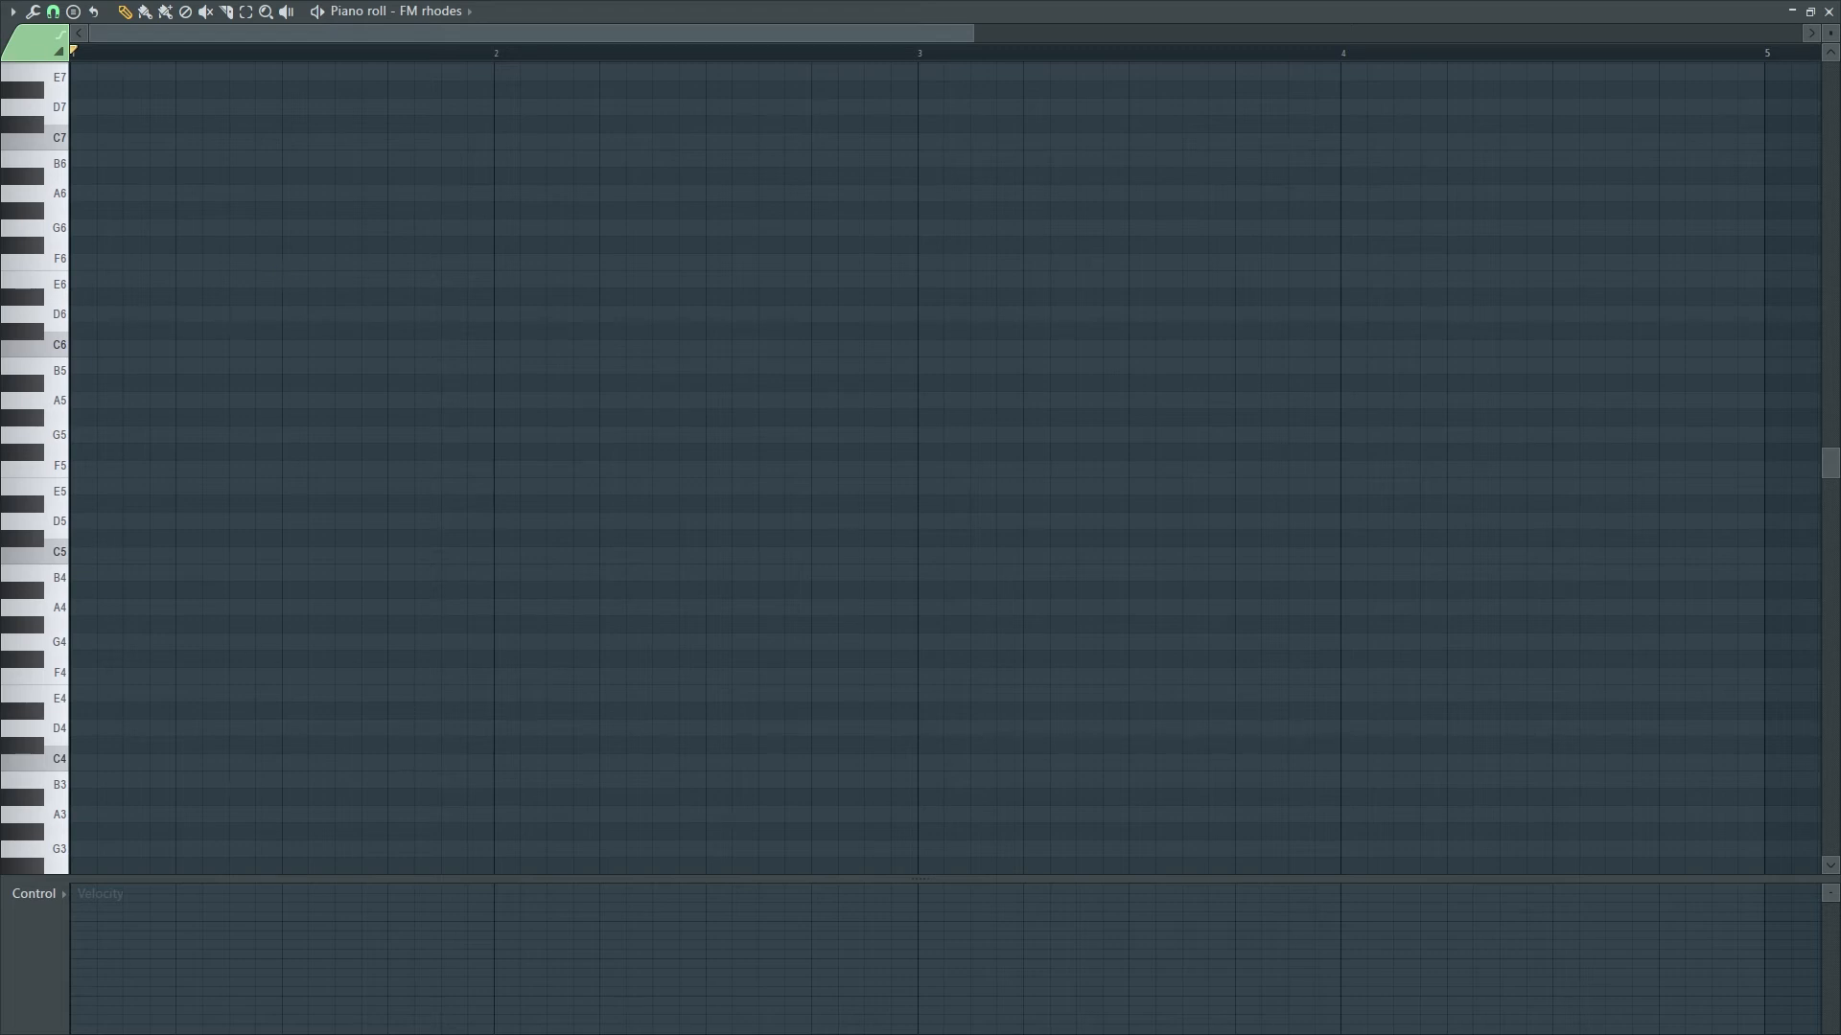
scroll(944, 468, down, 3)
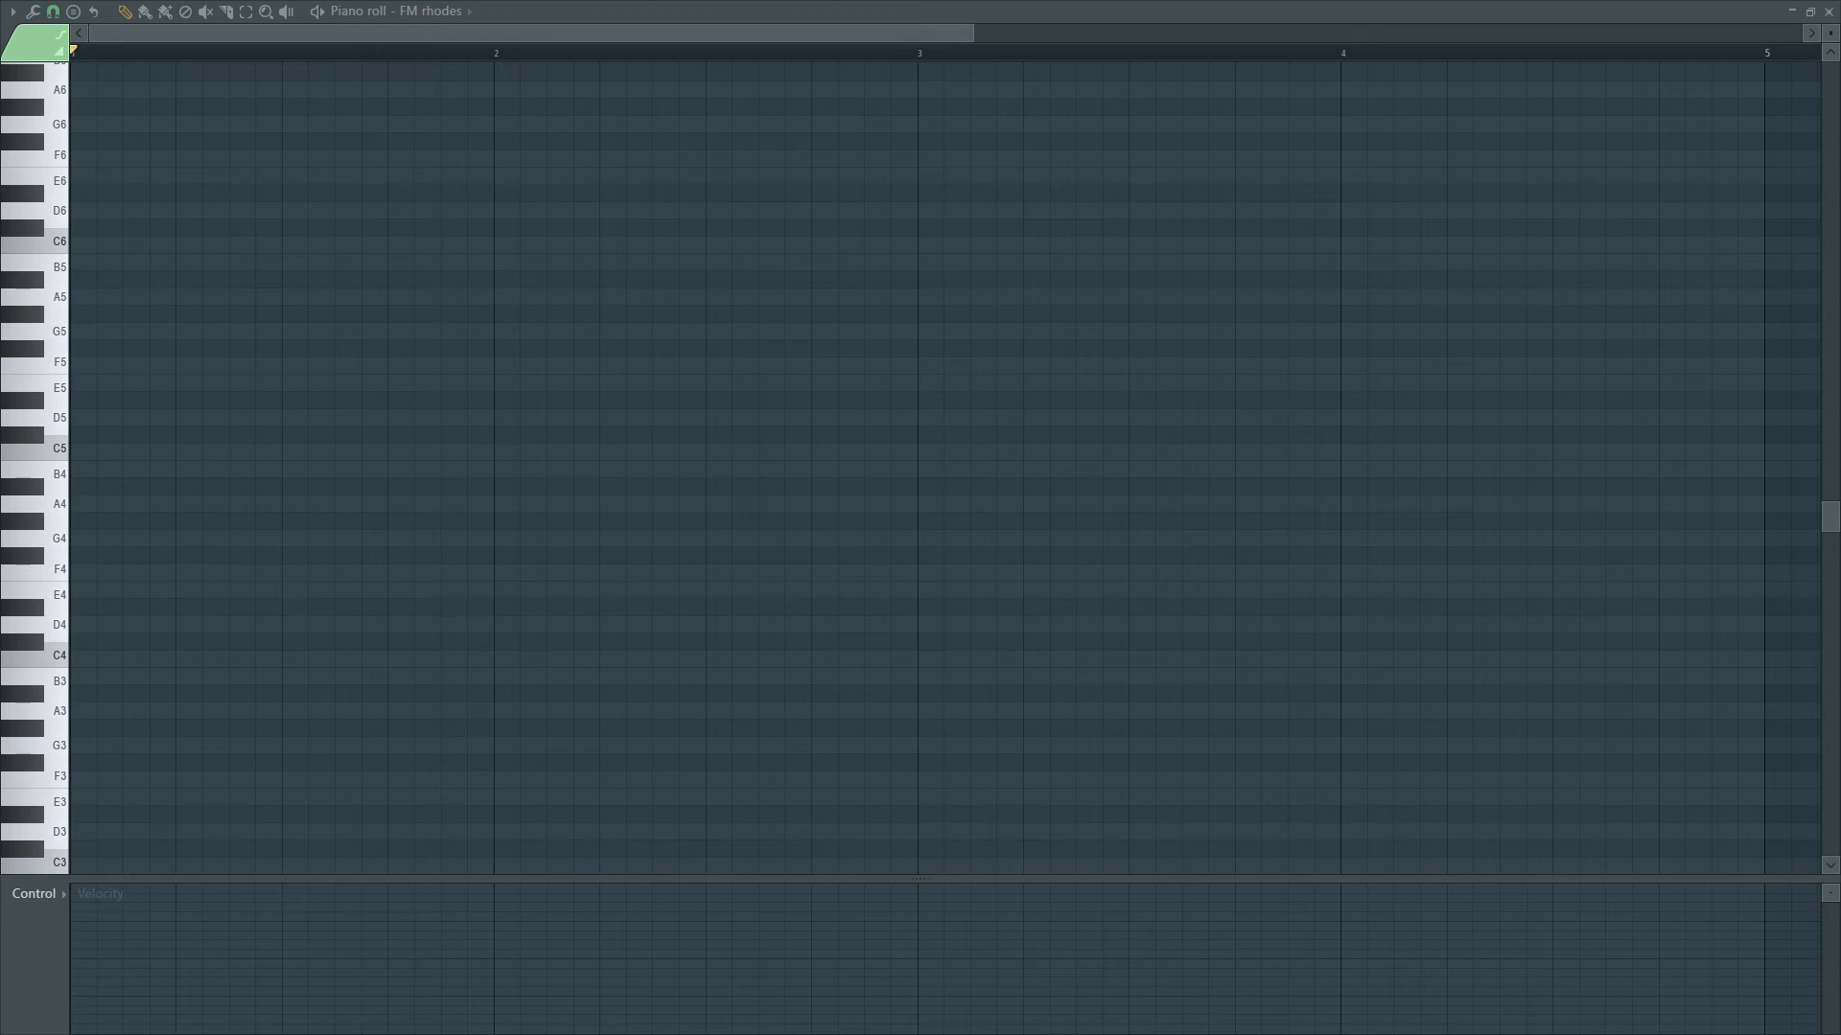
- Place four F4 notes on beats 1–4 of bar 1 and preview them
click(79, 573)
click(182, 574)
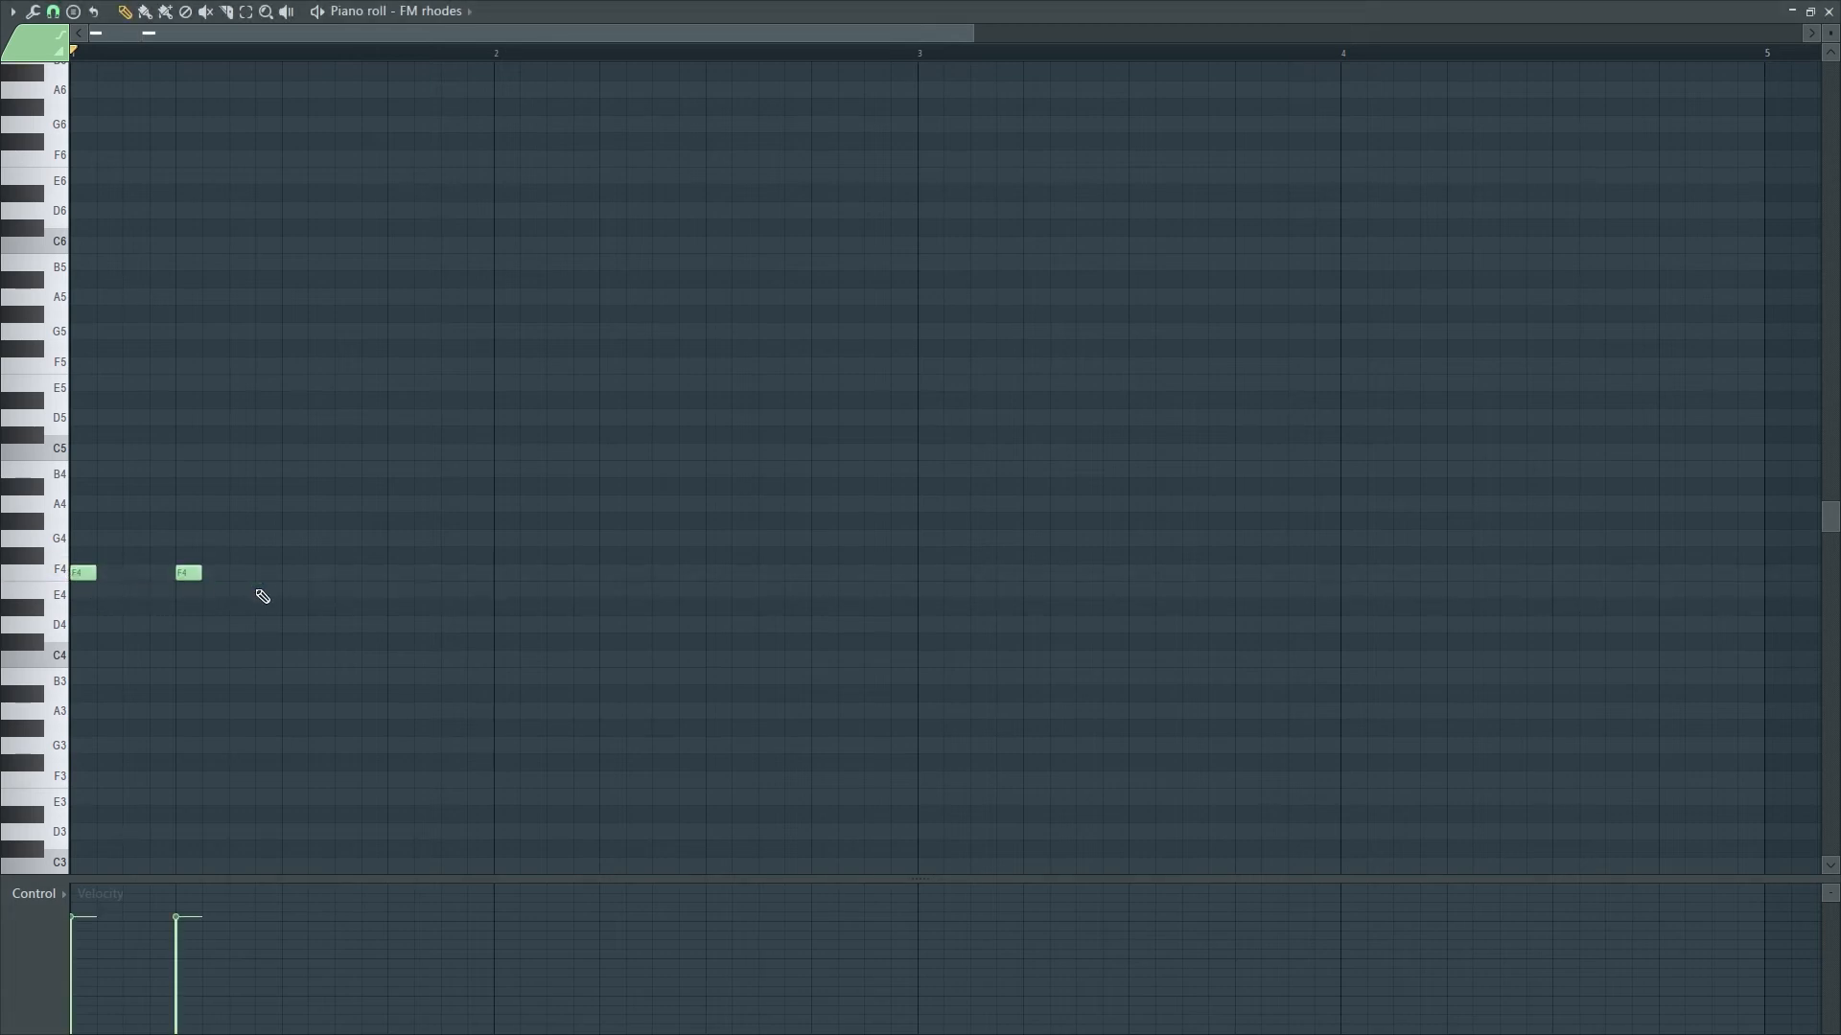
click(287, 573)
click(393, 573)
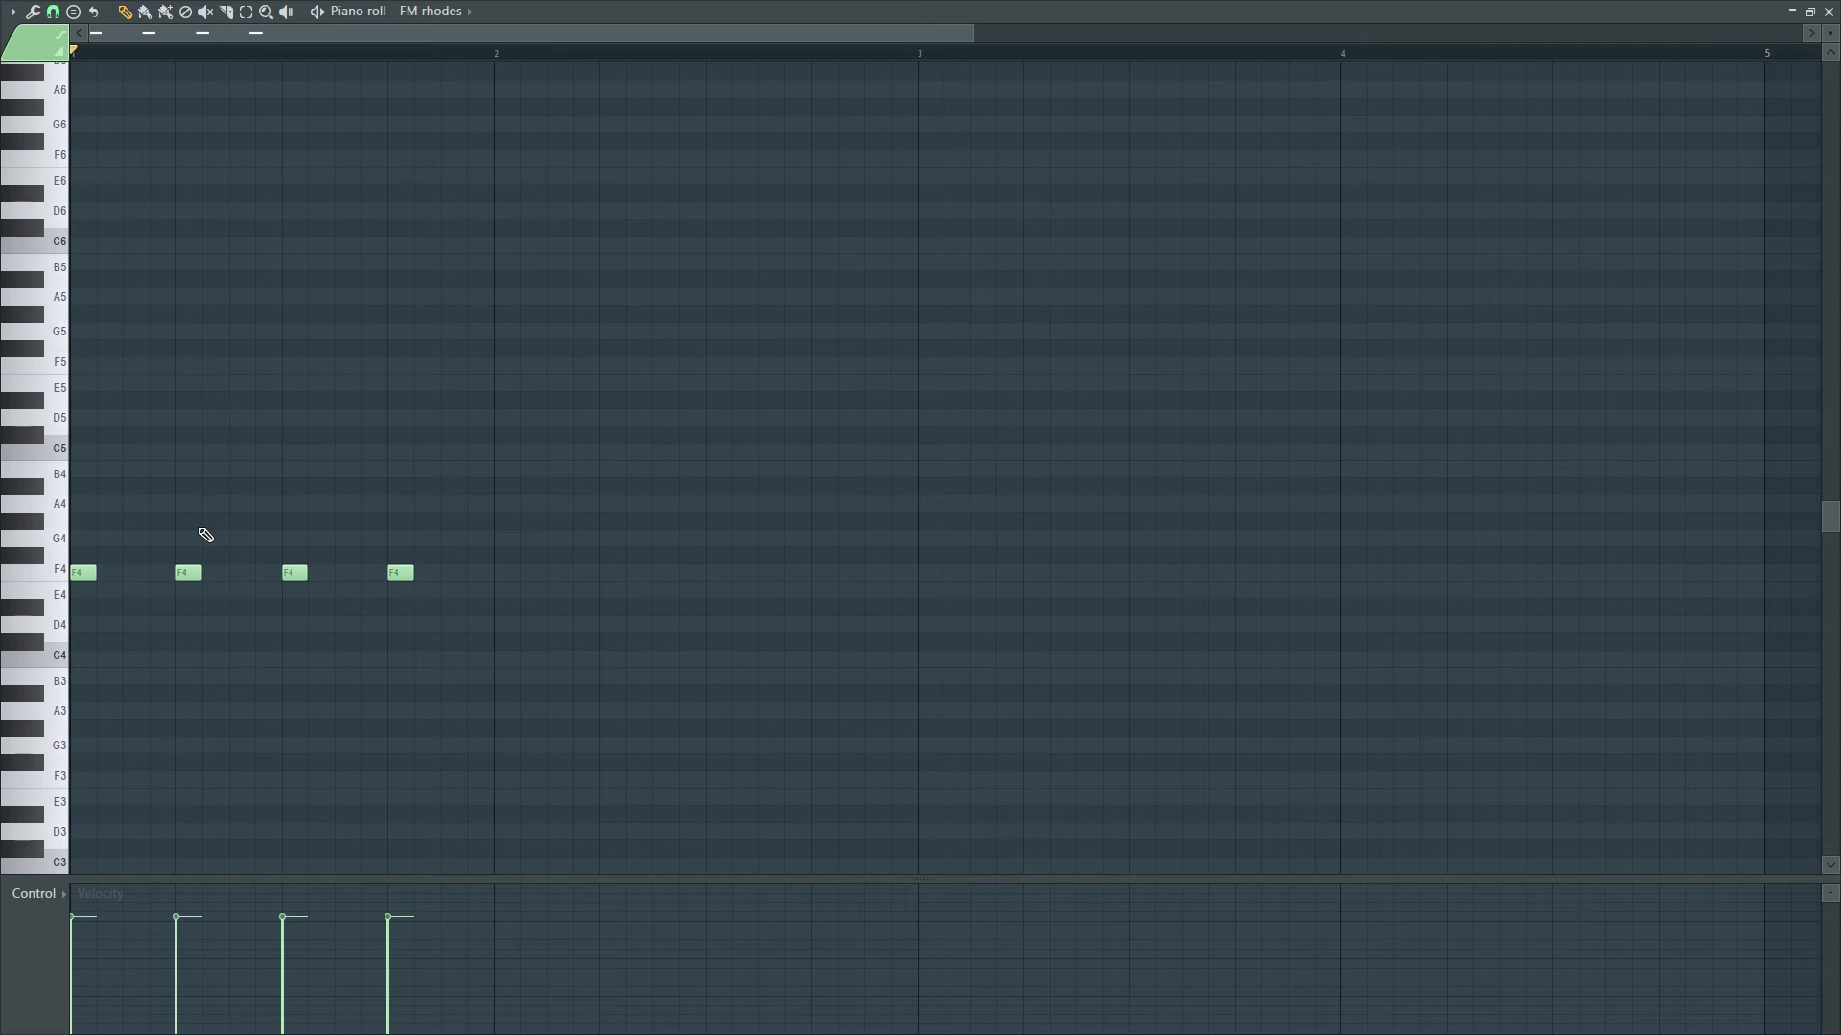
key(space)
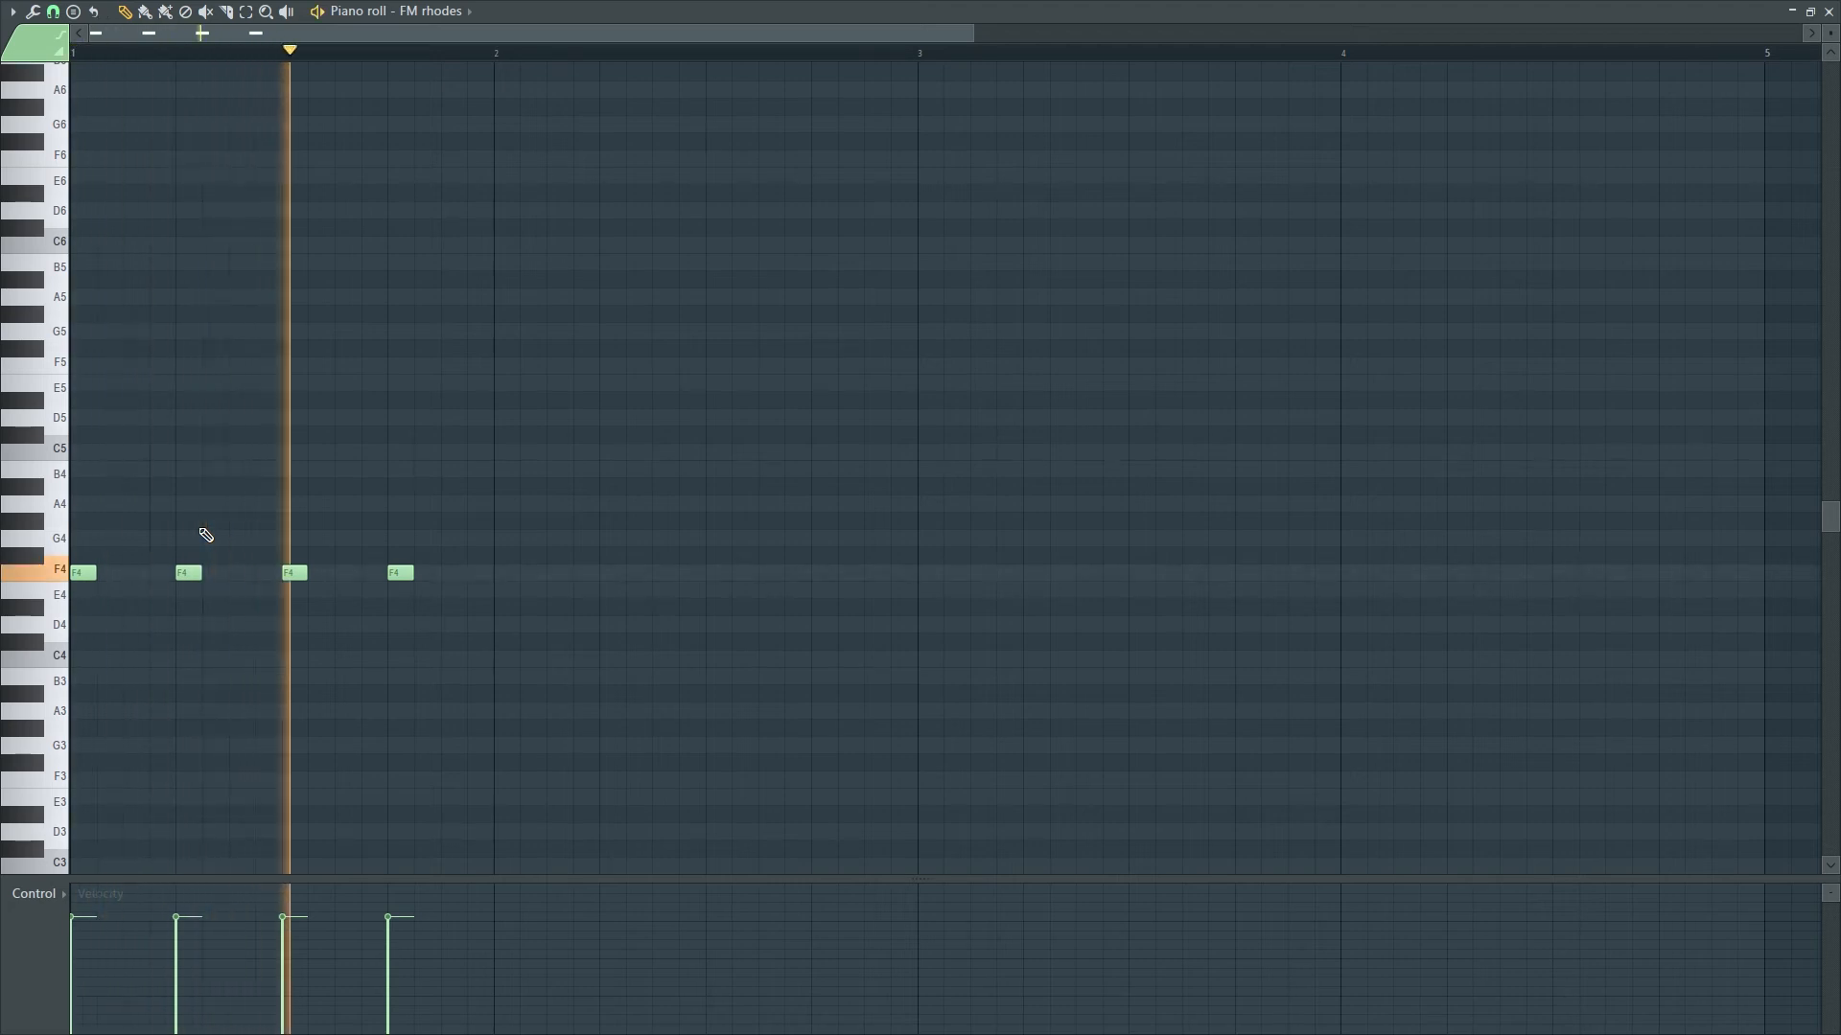
key(space)
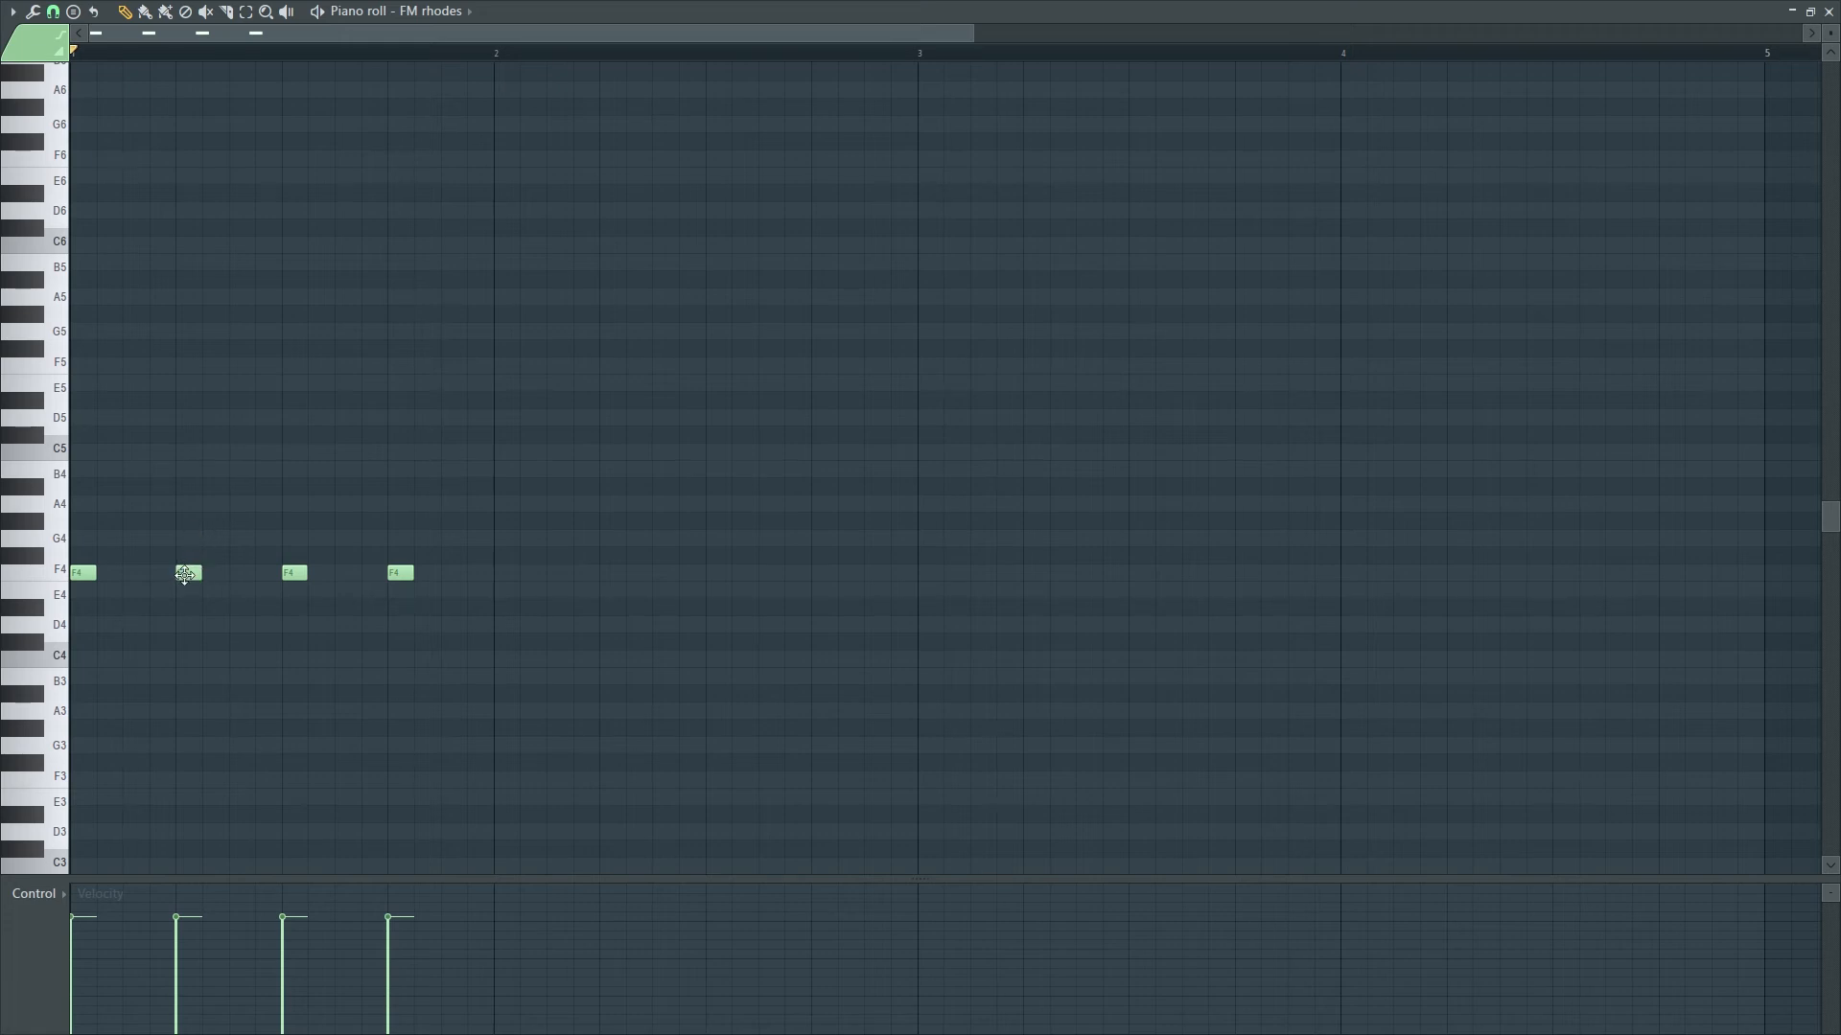
- Raise the second note to A4, replace the last F4 with D4, and preview
click(186, 573)
drag(185, 573, 186, 504)
right_click(399, 573)
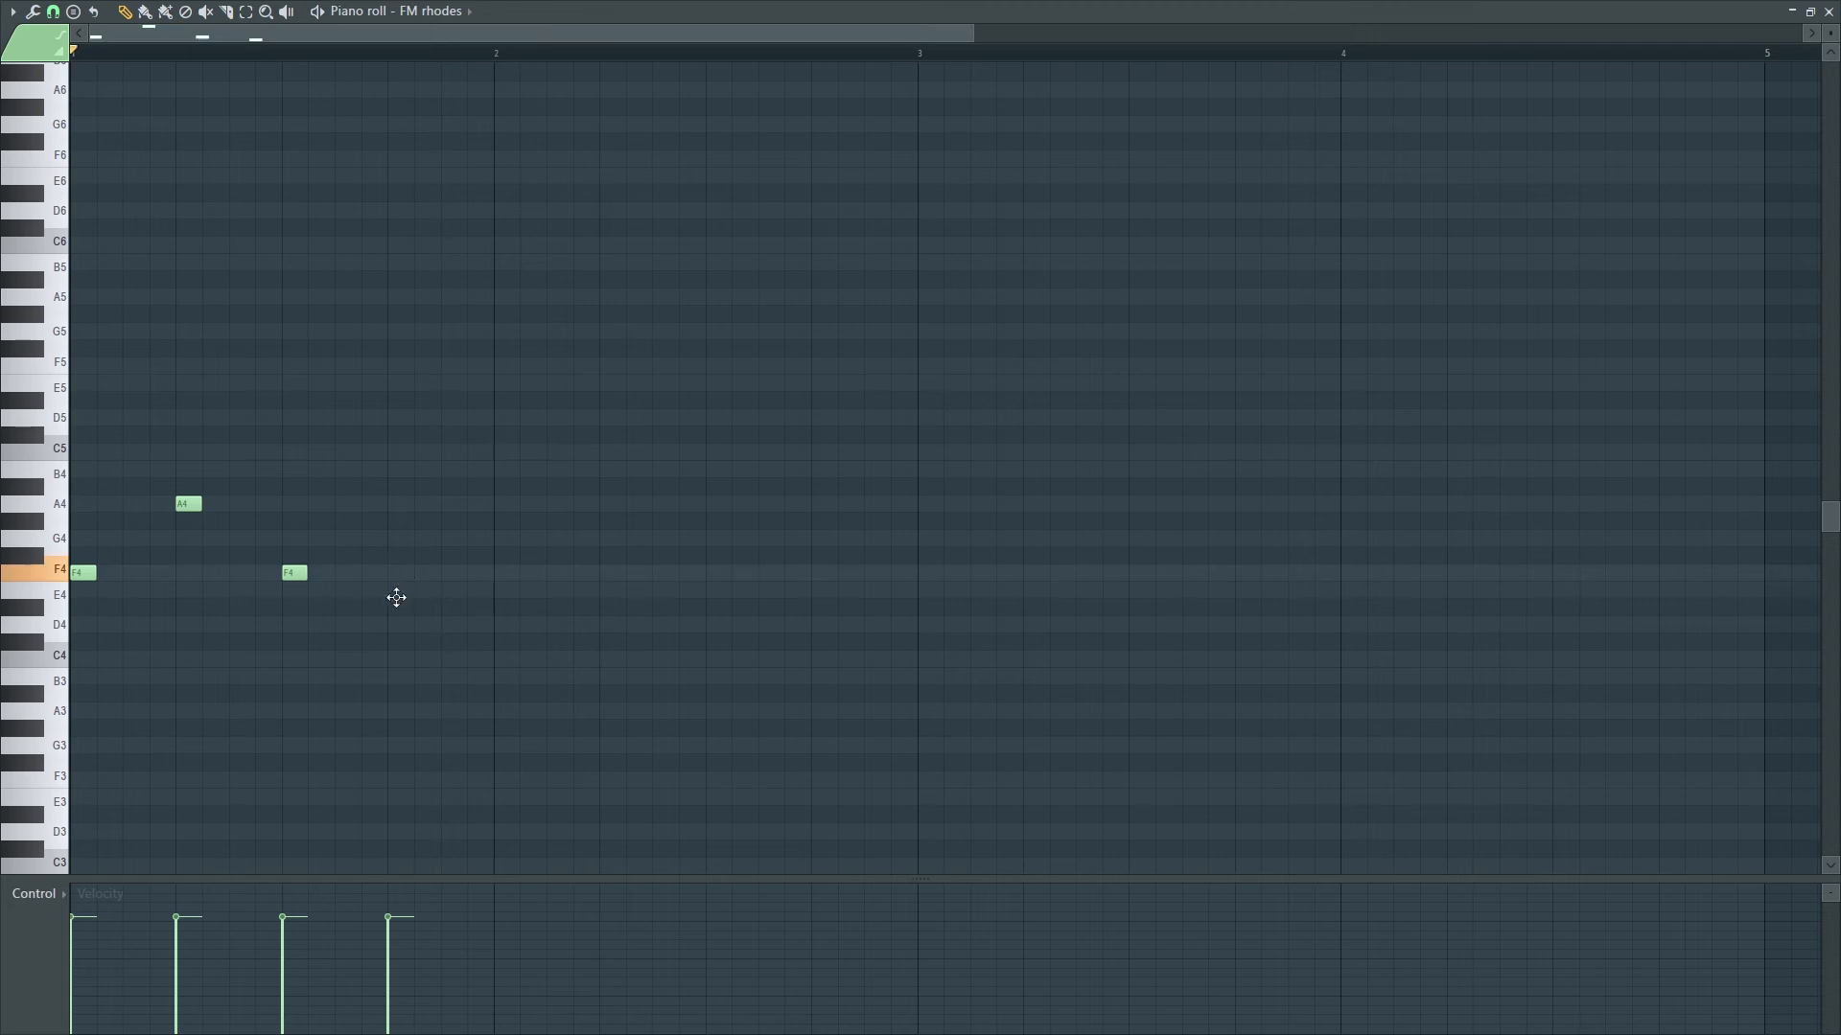
click(398, 624)
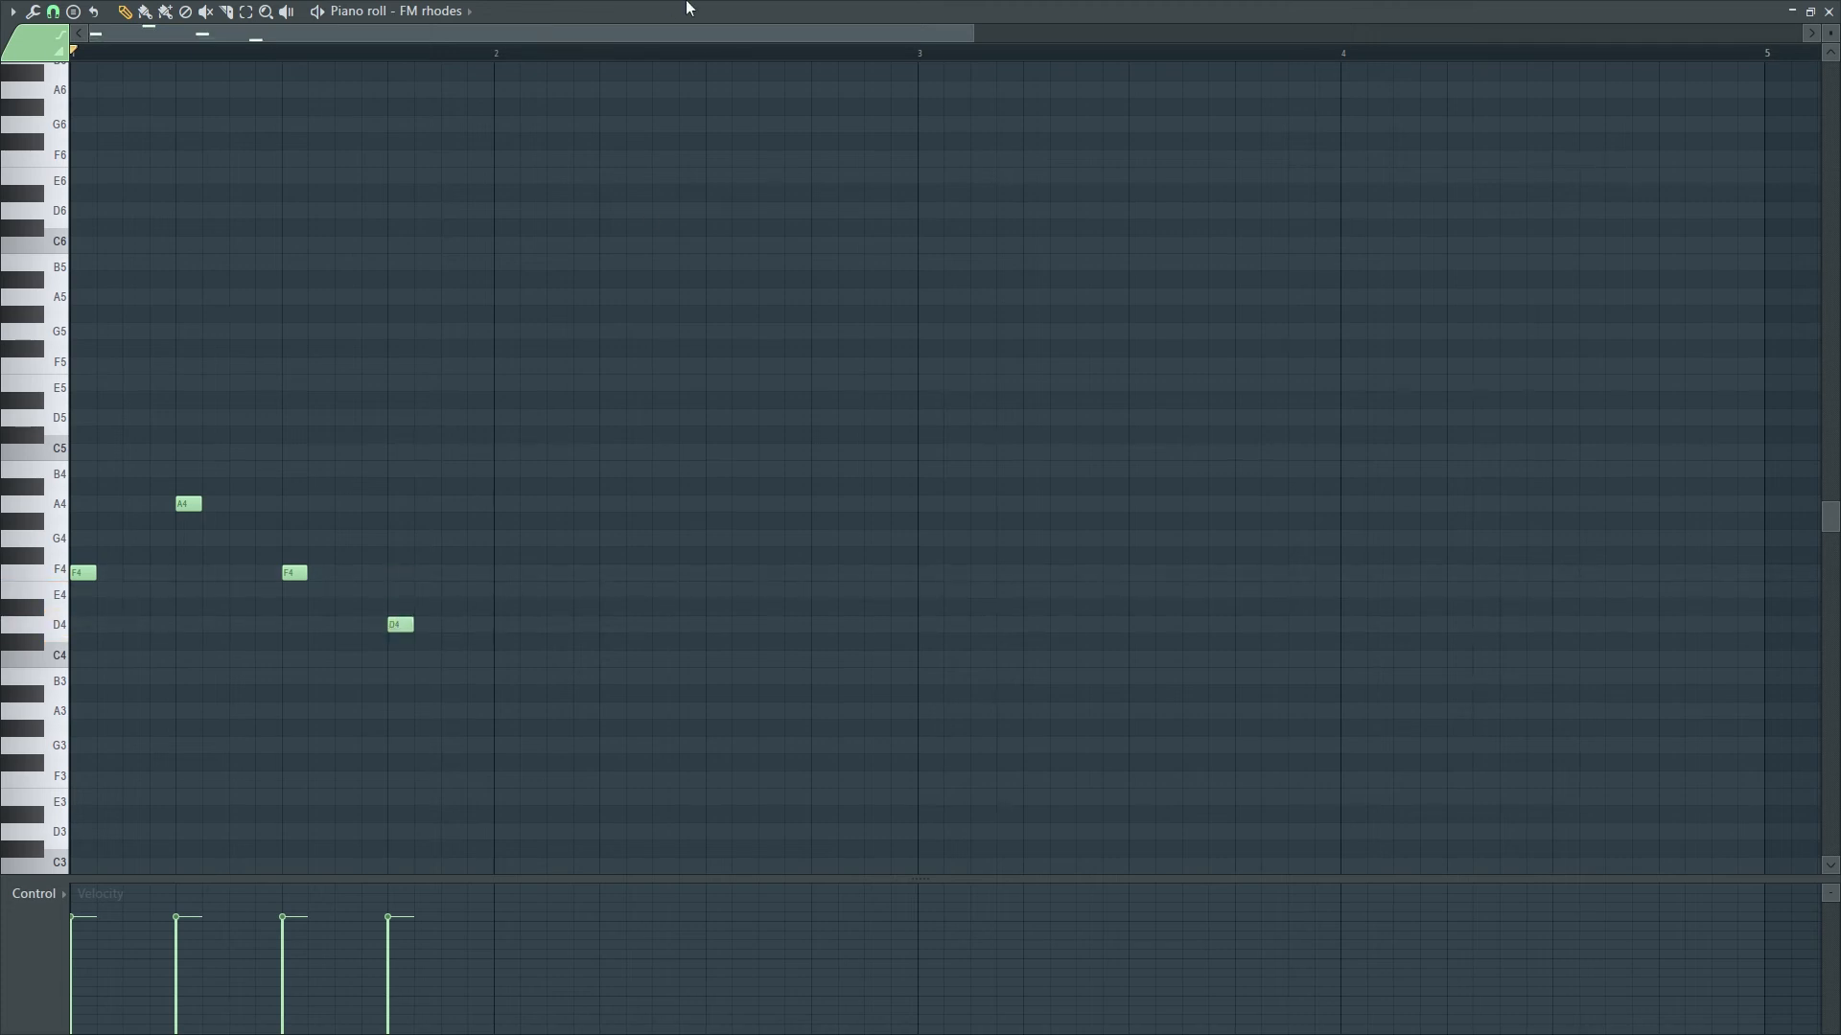
key(space)
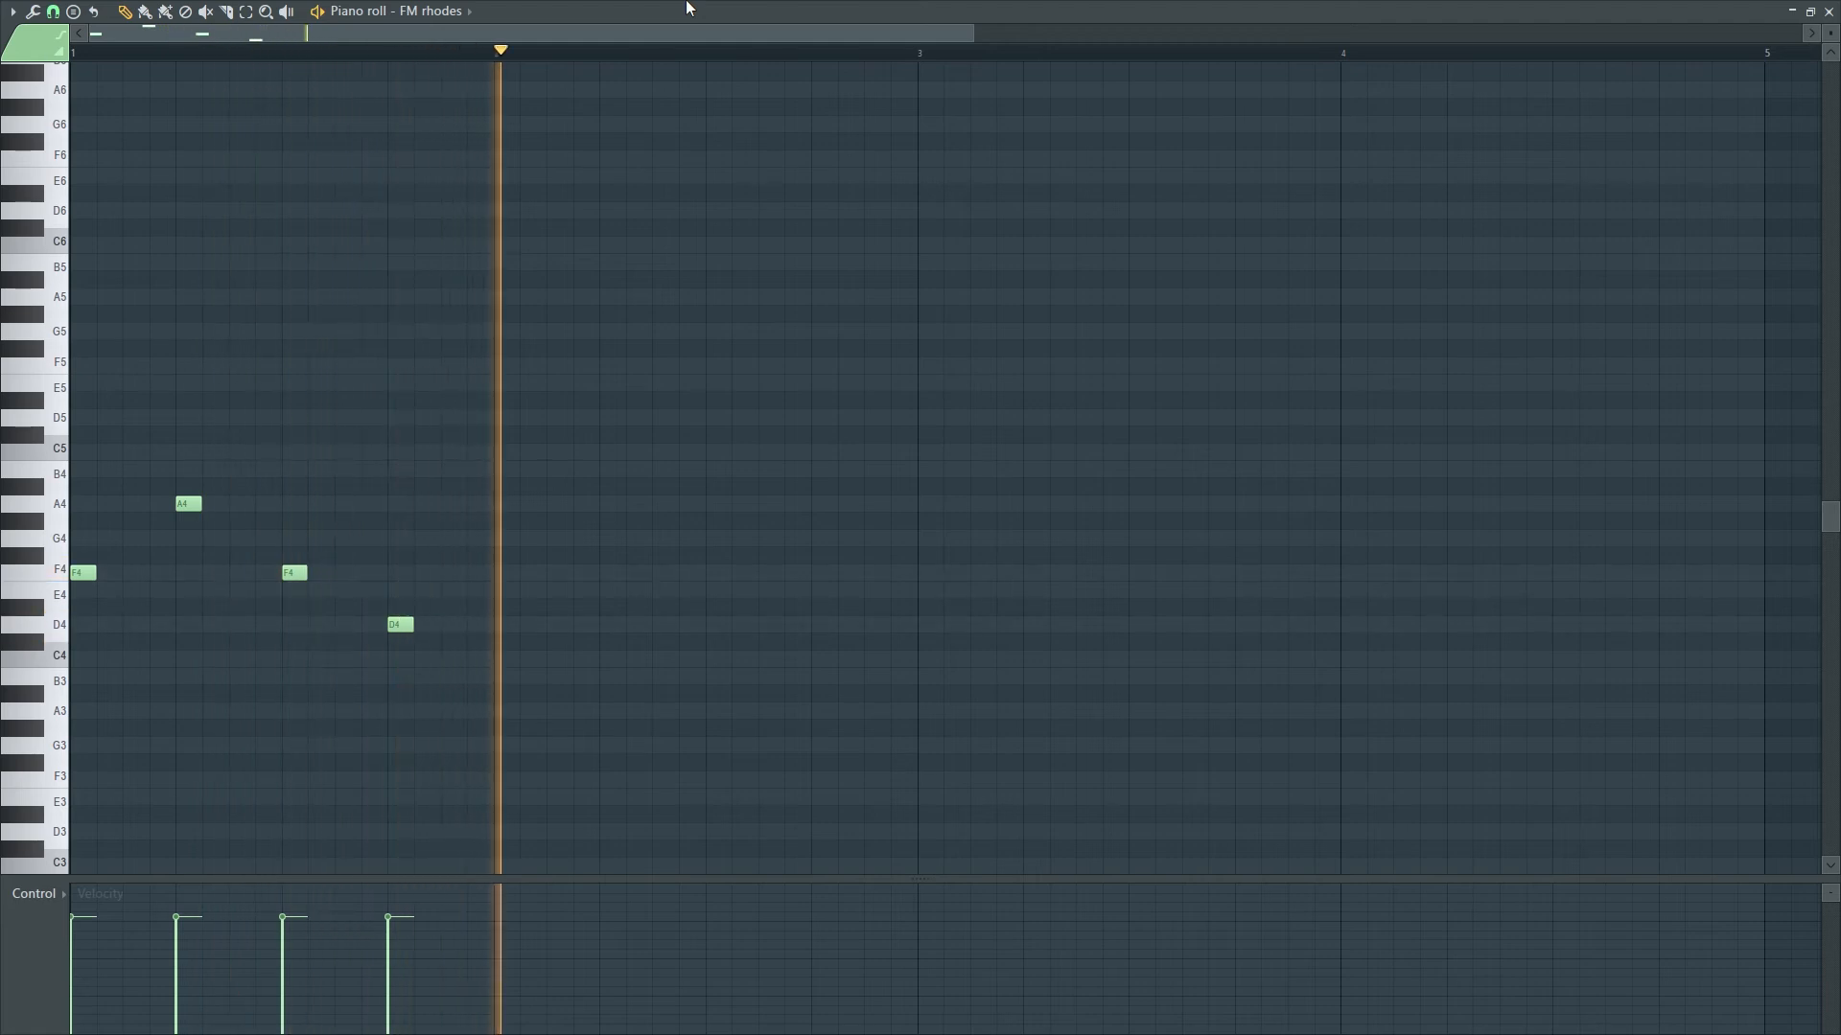
key(space)
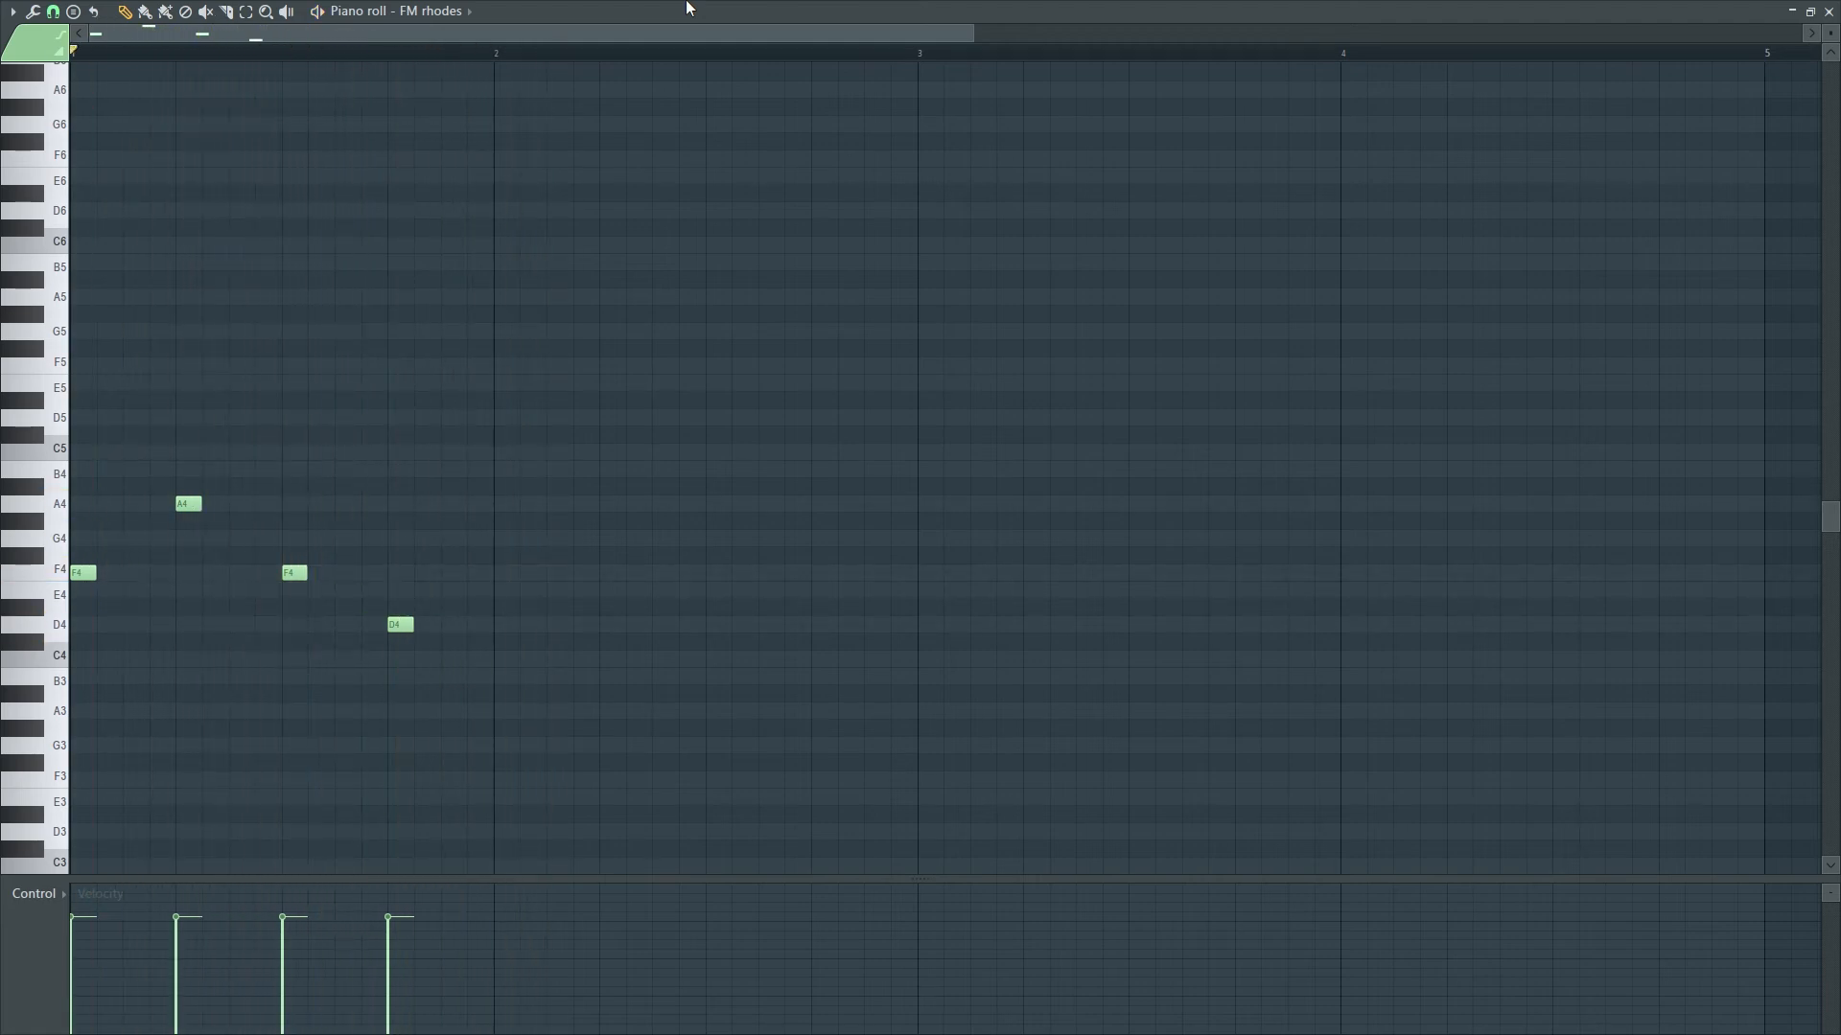
- Try a B4–D5–B4 ending, preview it, then delete those three notes
drag(292, 572, 293, 470)
drag(396, 624, 396, 416)
click(464, 469)
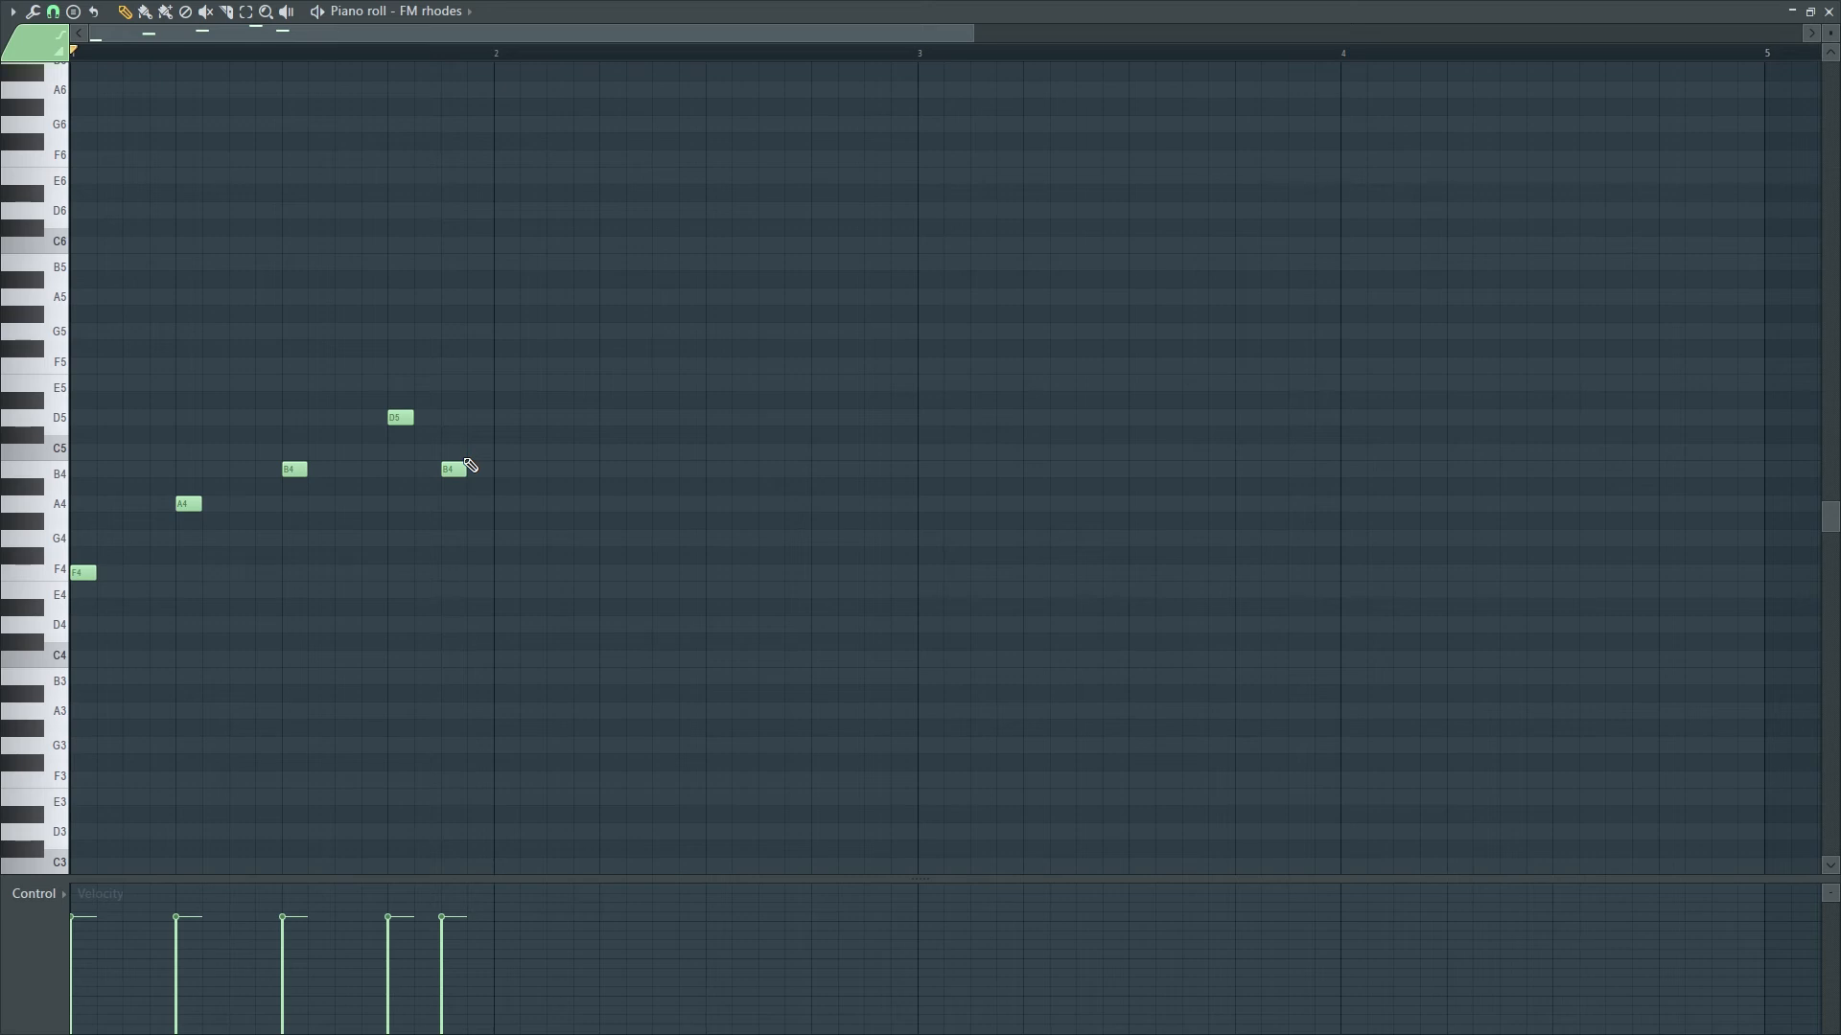
key(space)
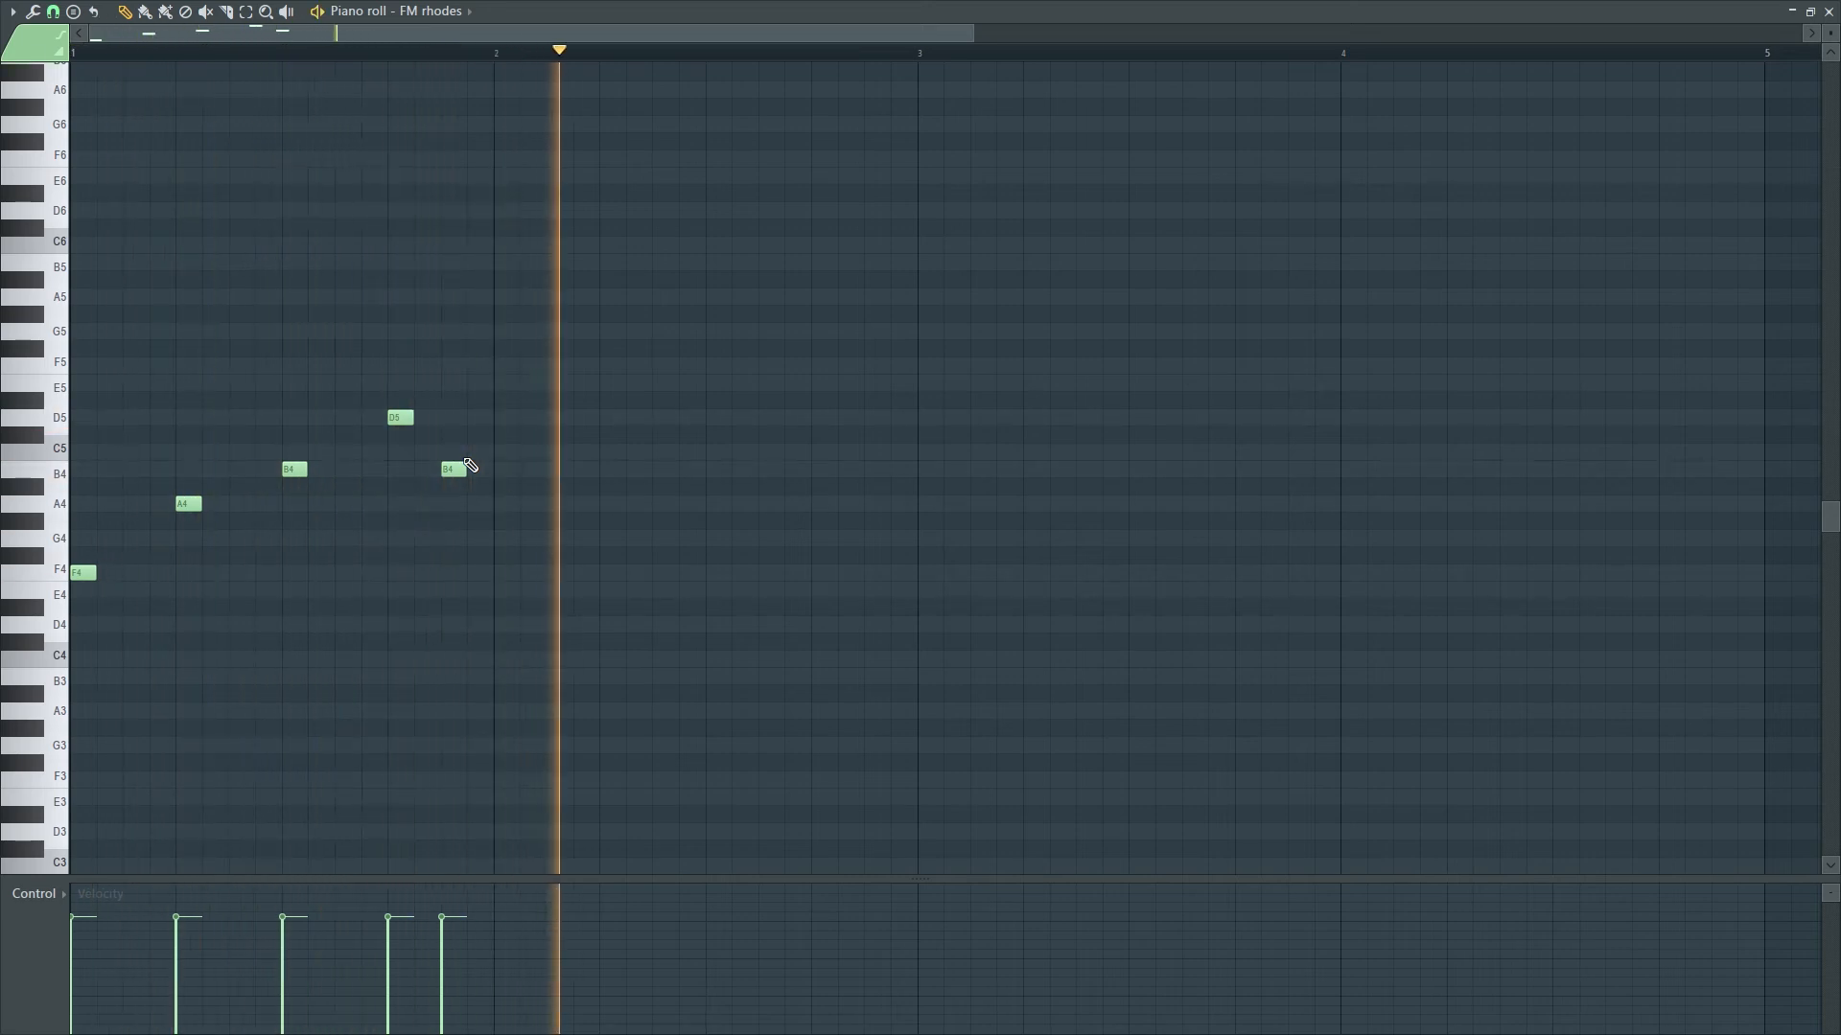
key(space)
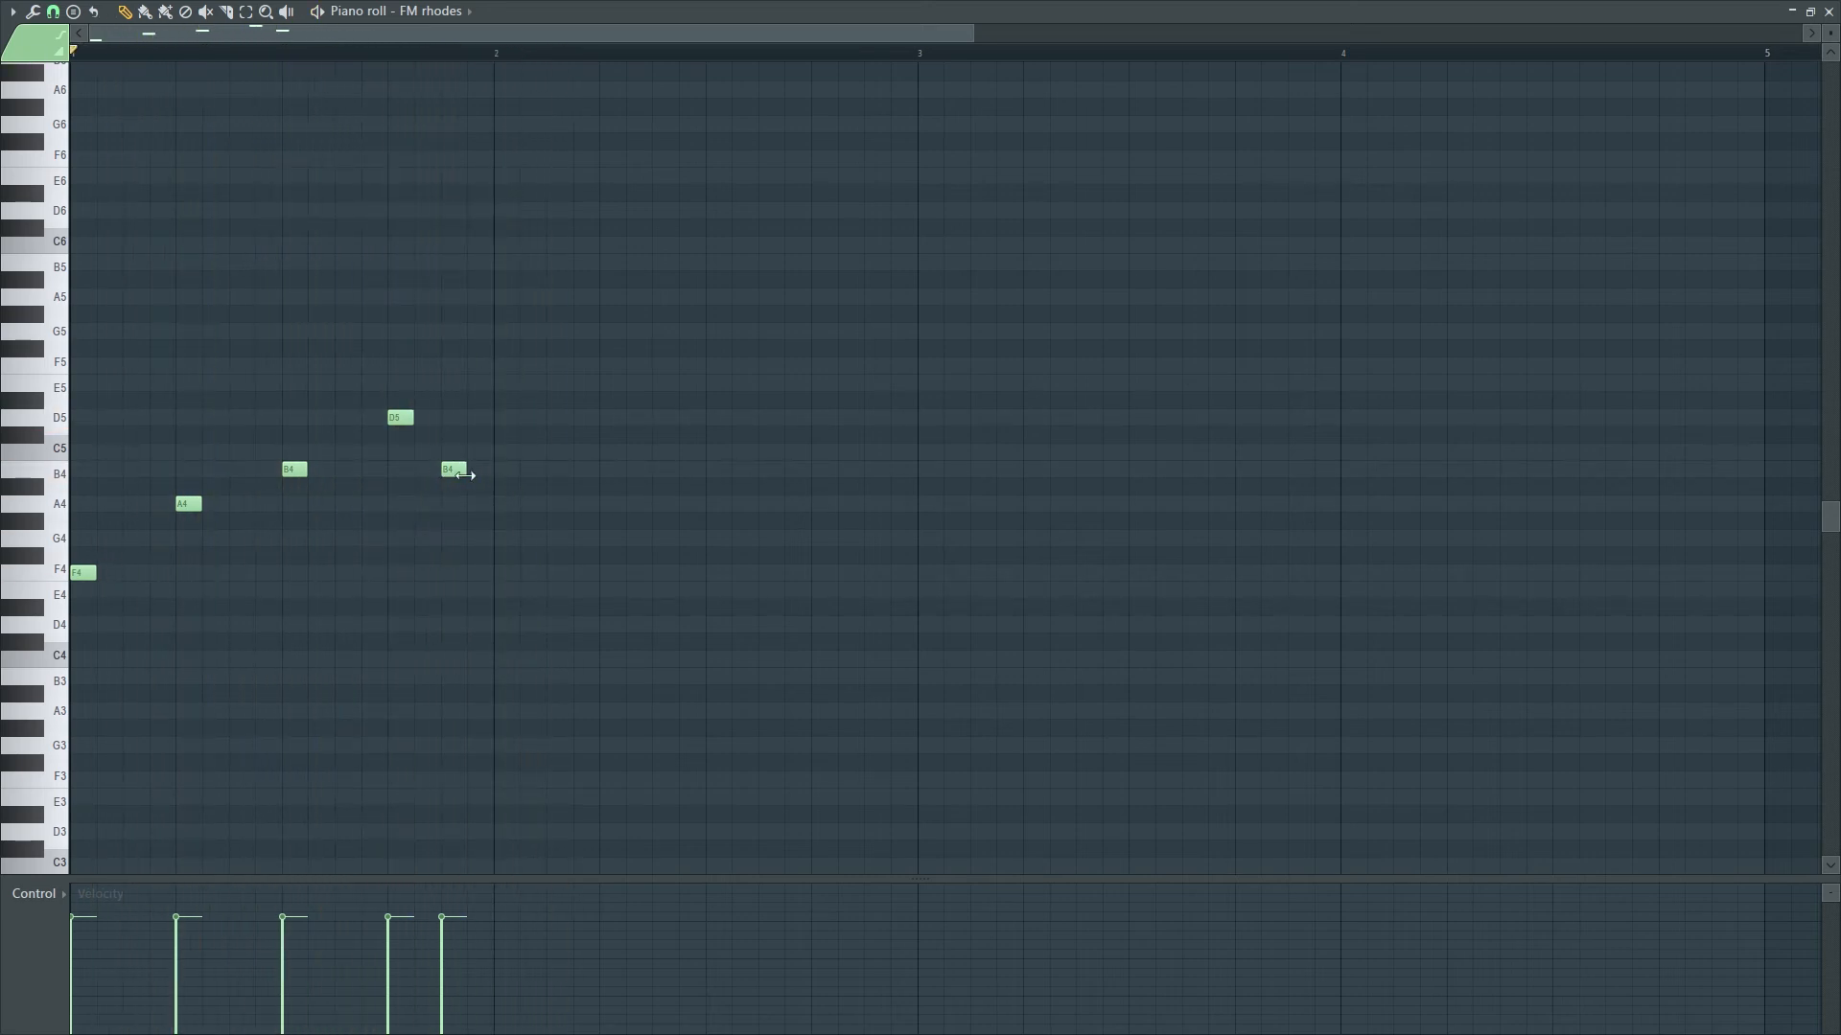
right_click(458, 469)
right_click(400, 417)
right_click(295, 469)
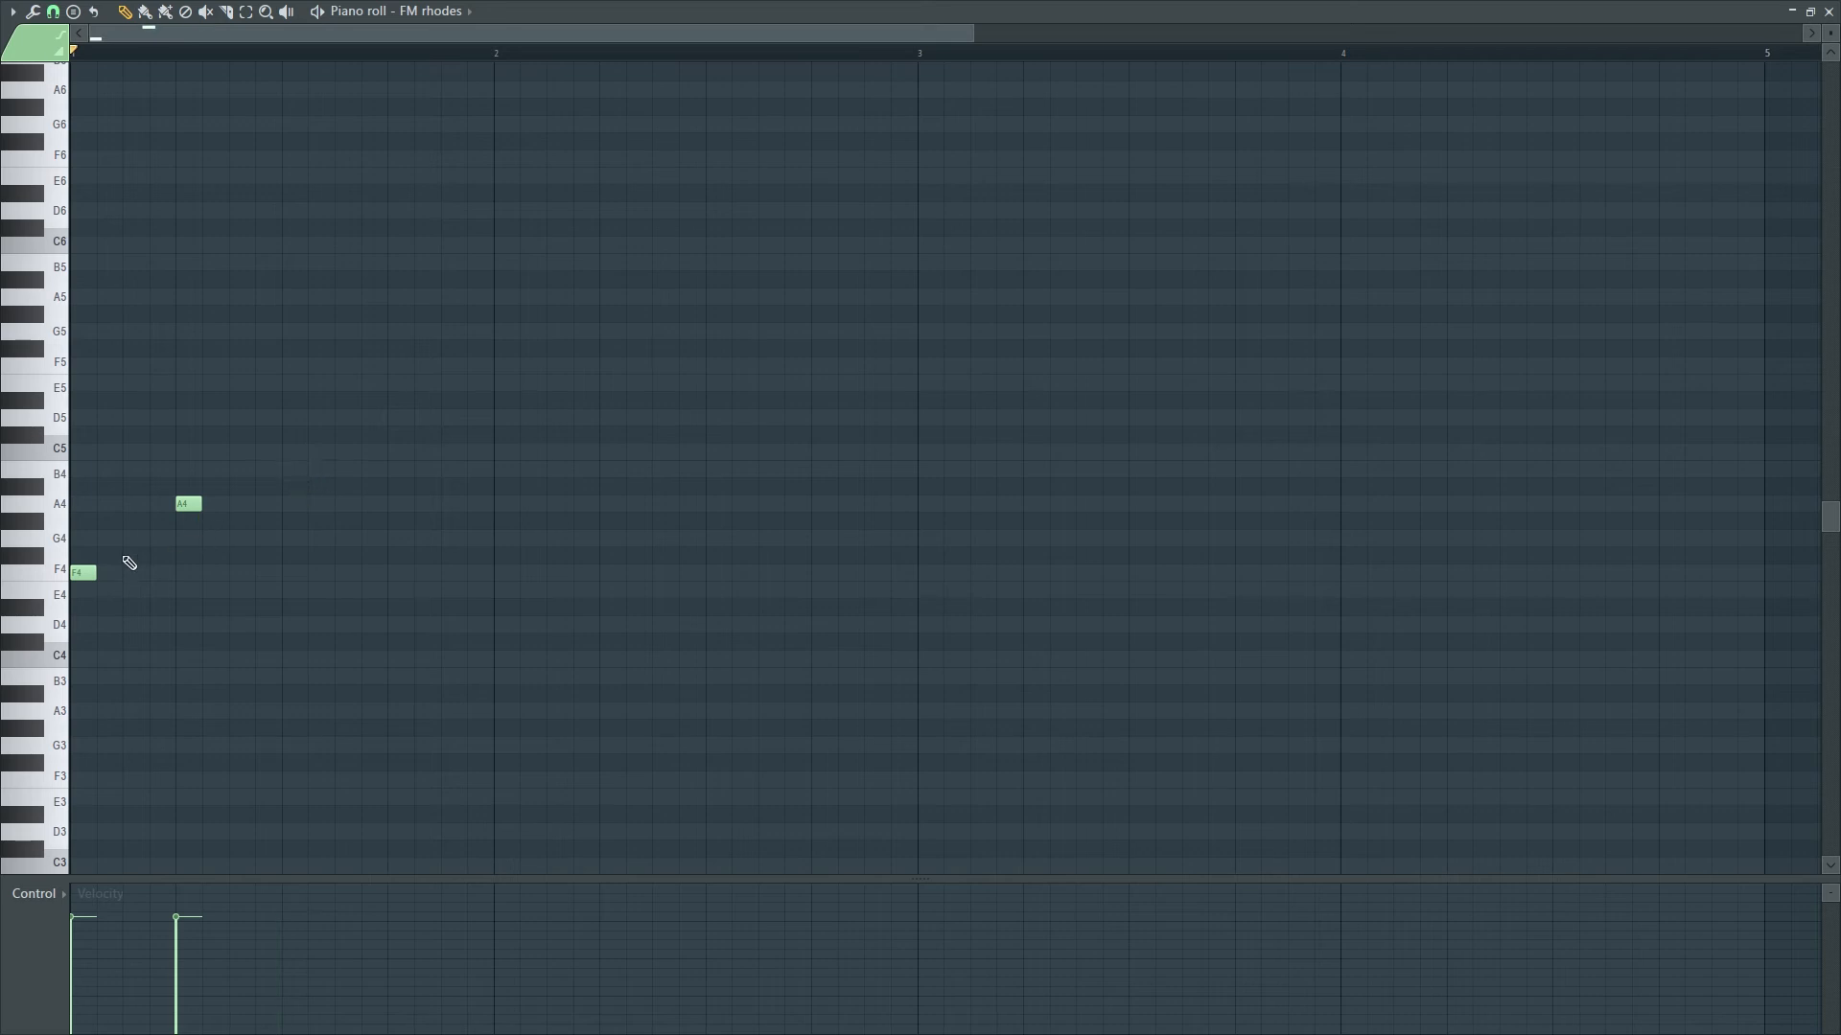
- Delete the A4 and F4 notes, then stamp a Major chord at C5 in bar 1
right_click(191, 504)
right_click(84, 572)
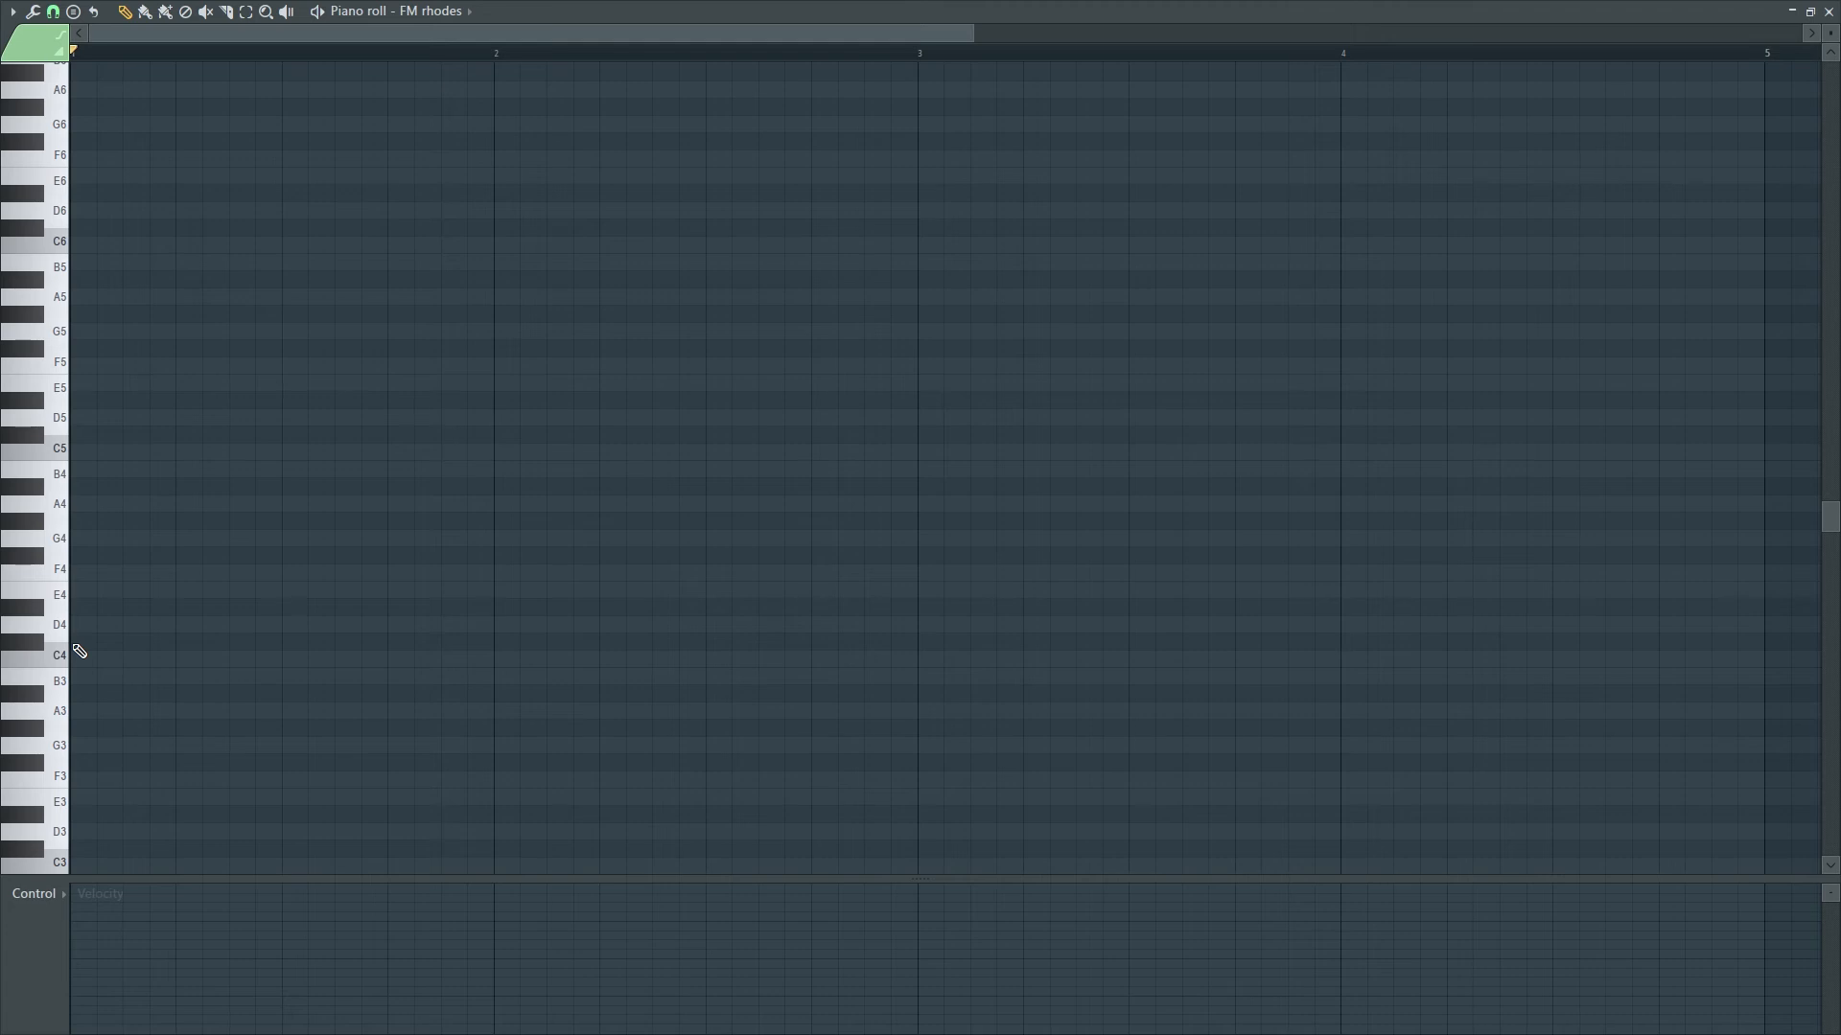
click(74, 12)
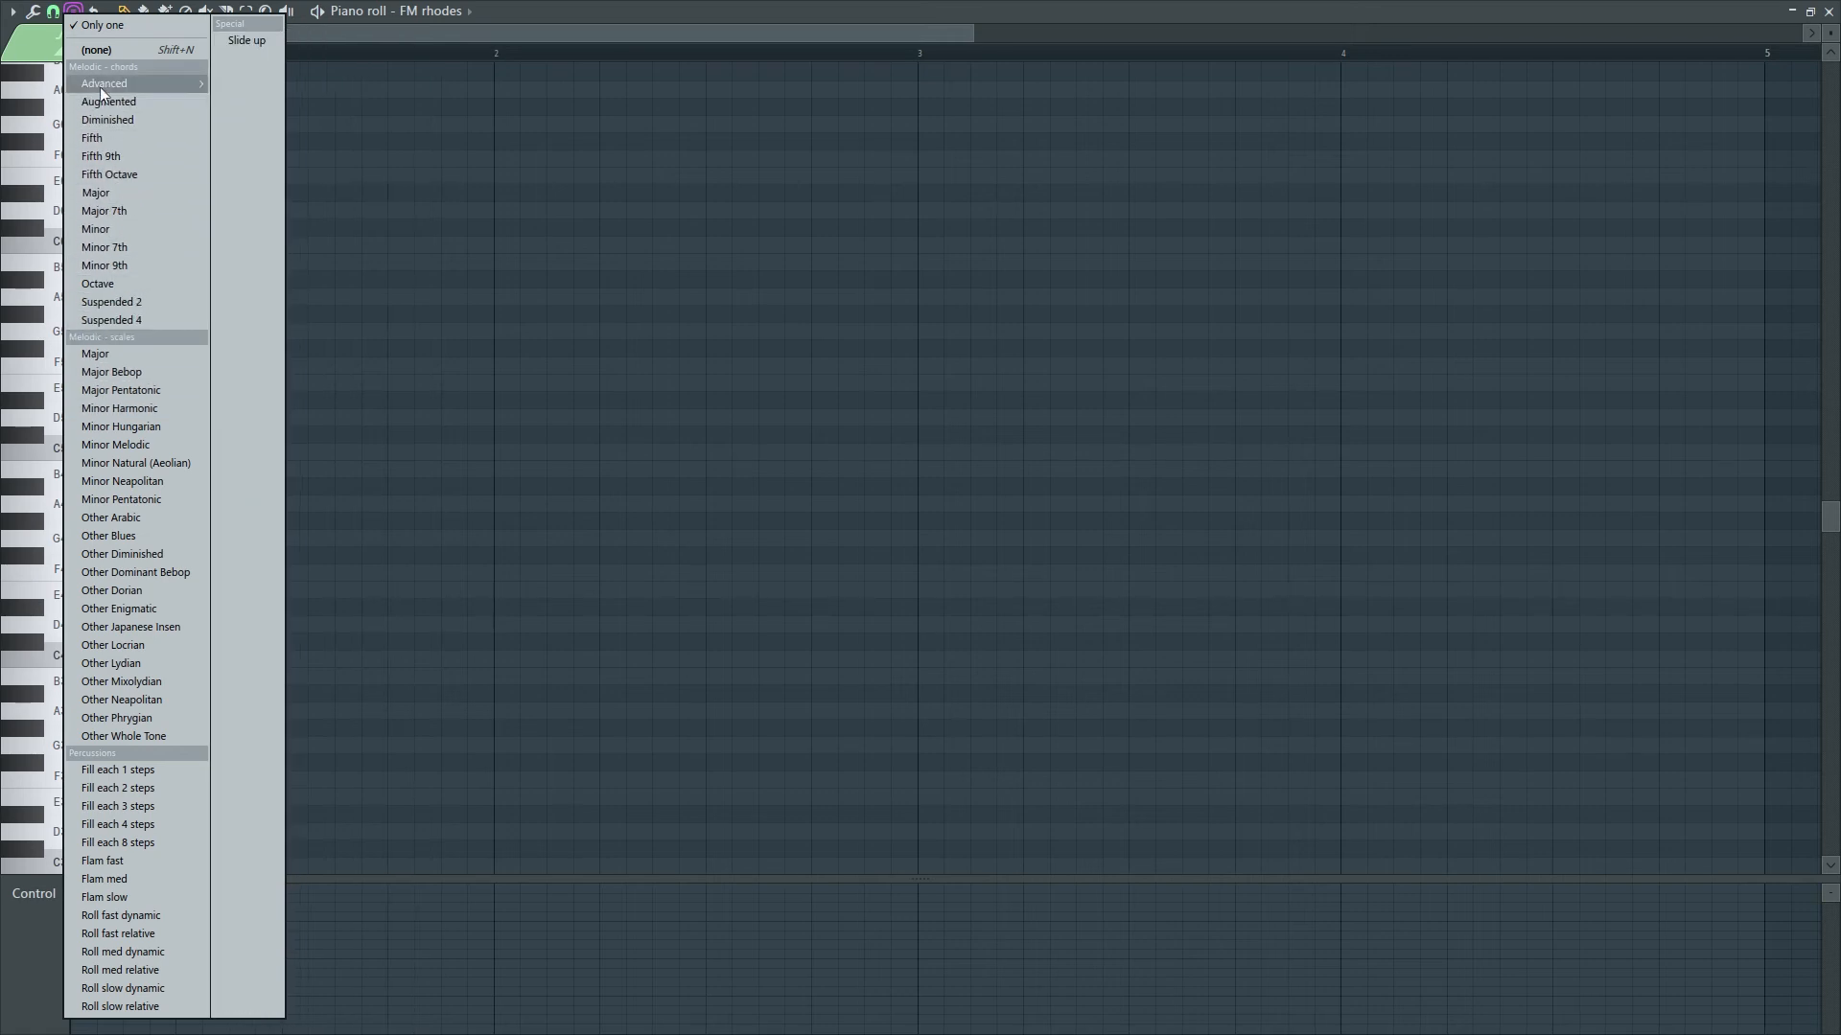
click(119, 192)
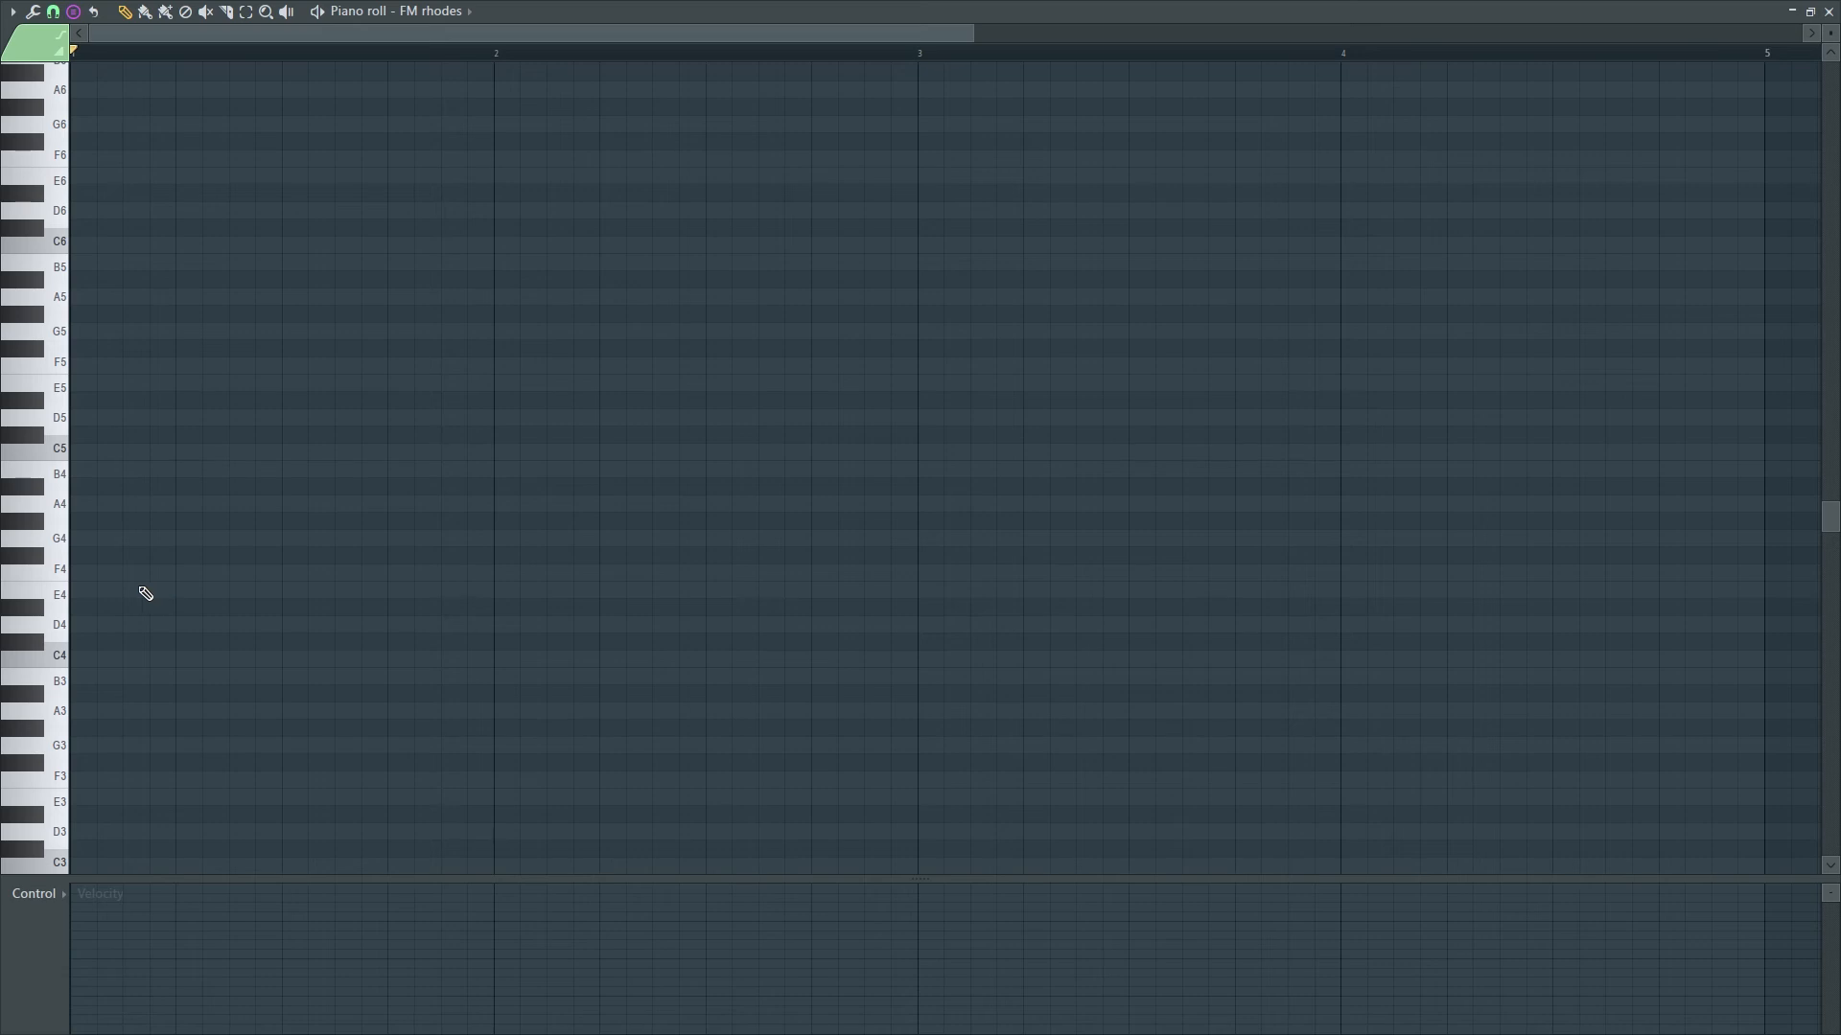
click(76, 450)
- Stretch the C major chord across bar 1 and stamp an A minor chord at A4 in bar 2
drag(91, 451, 488, 477)
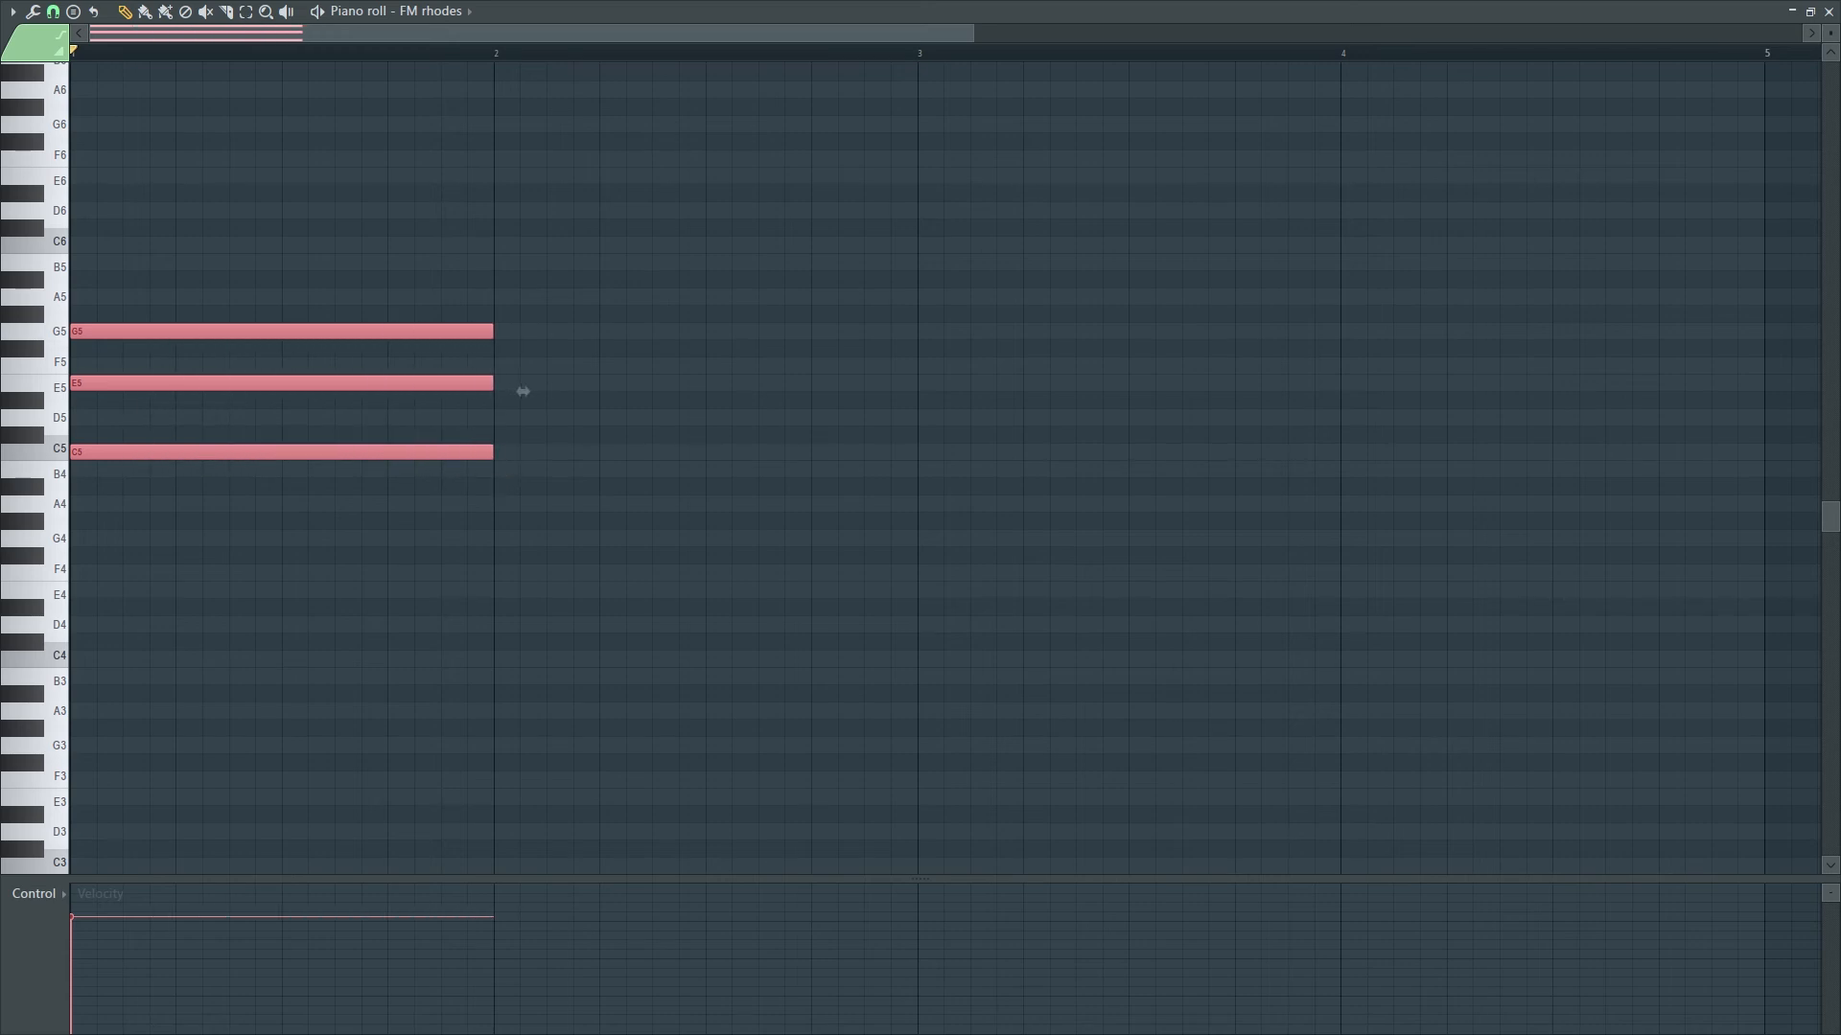
click(81, 17)
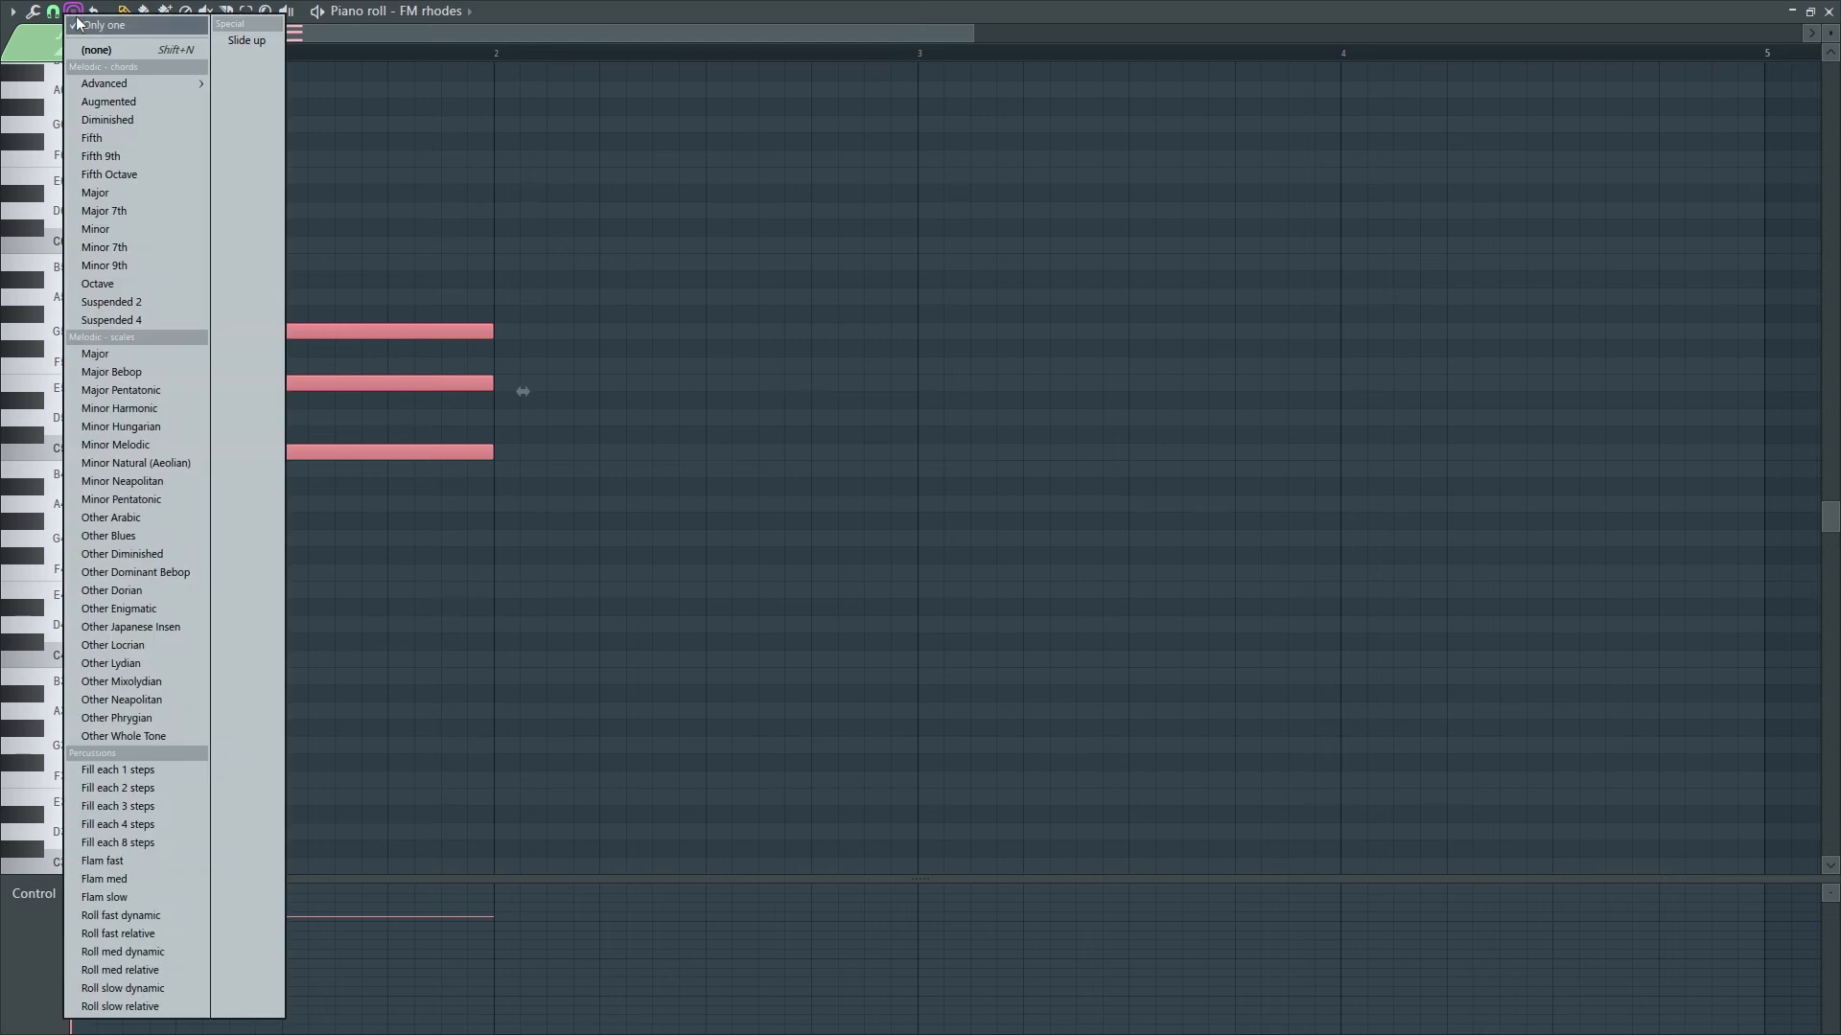
click(141, 231)
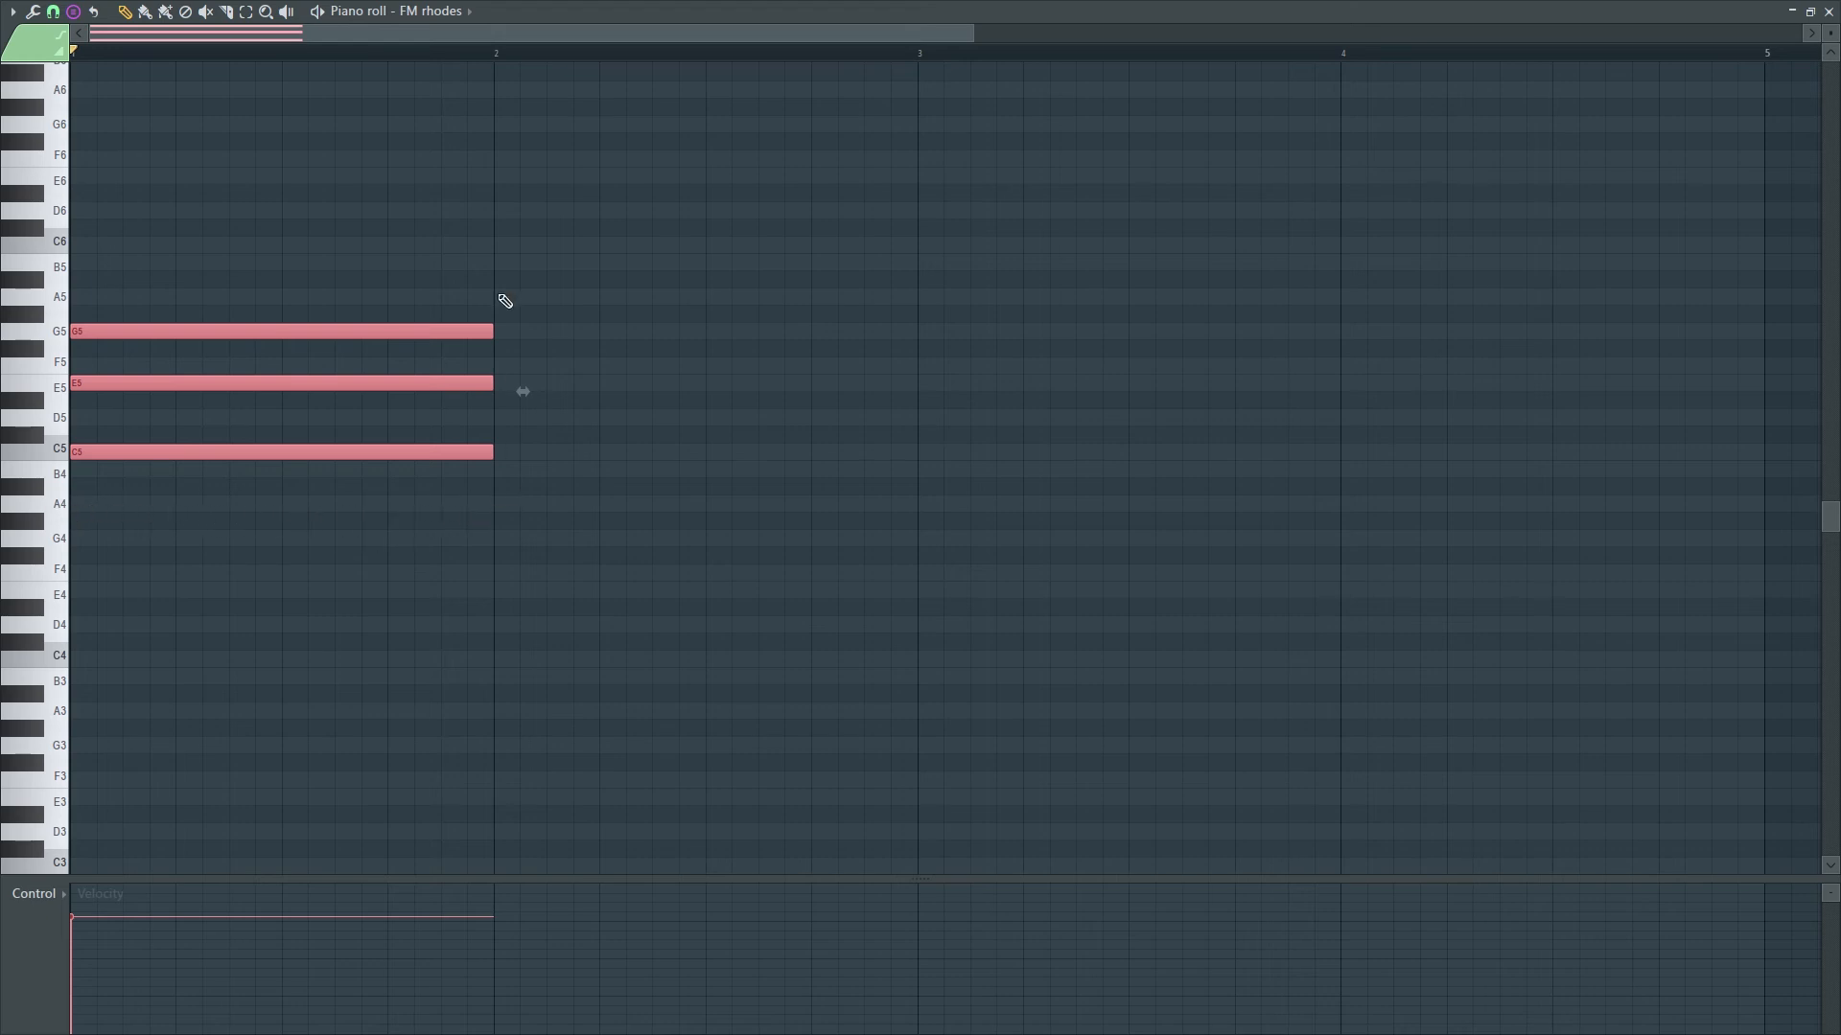
click(505, 511)
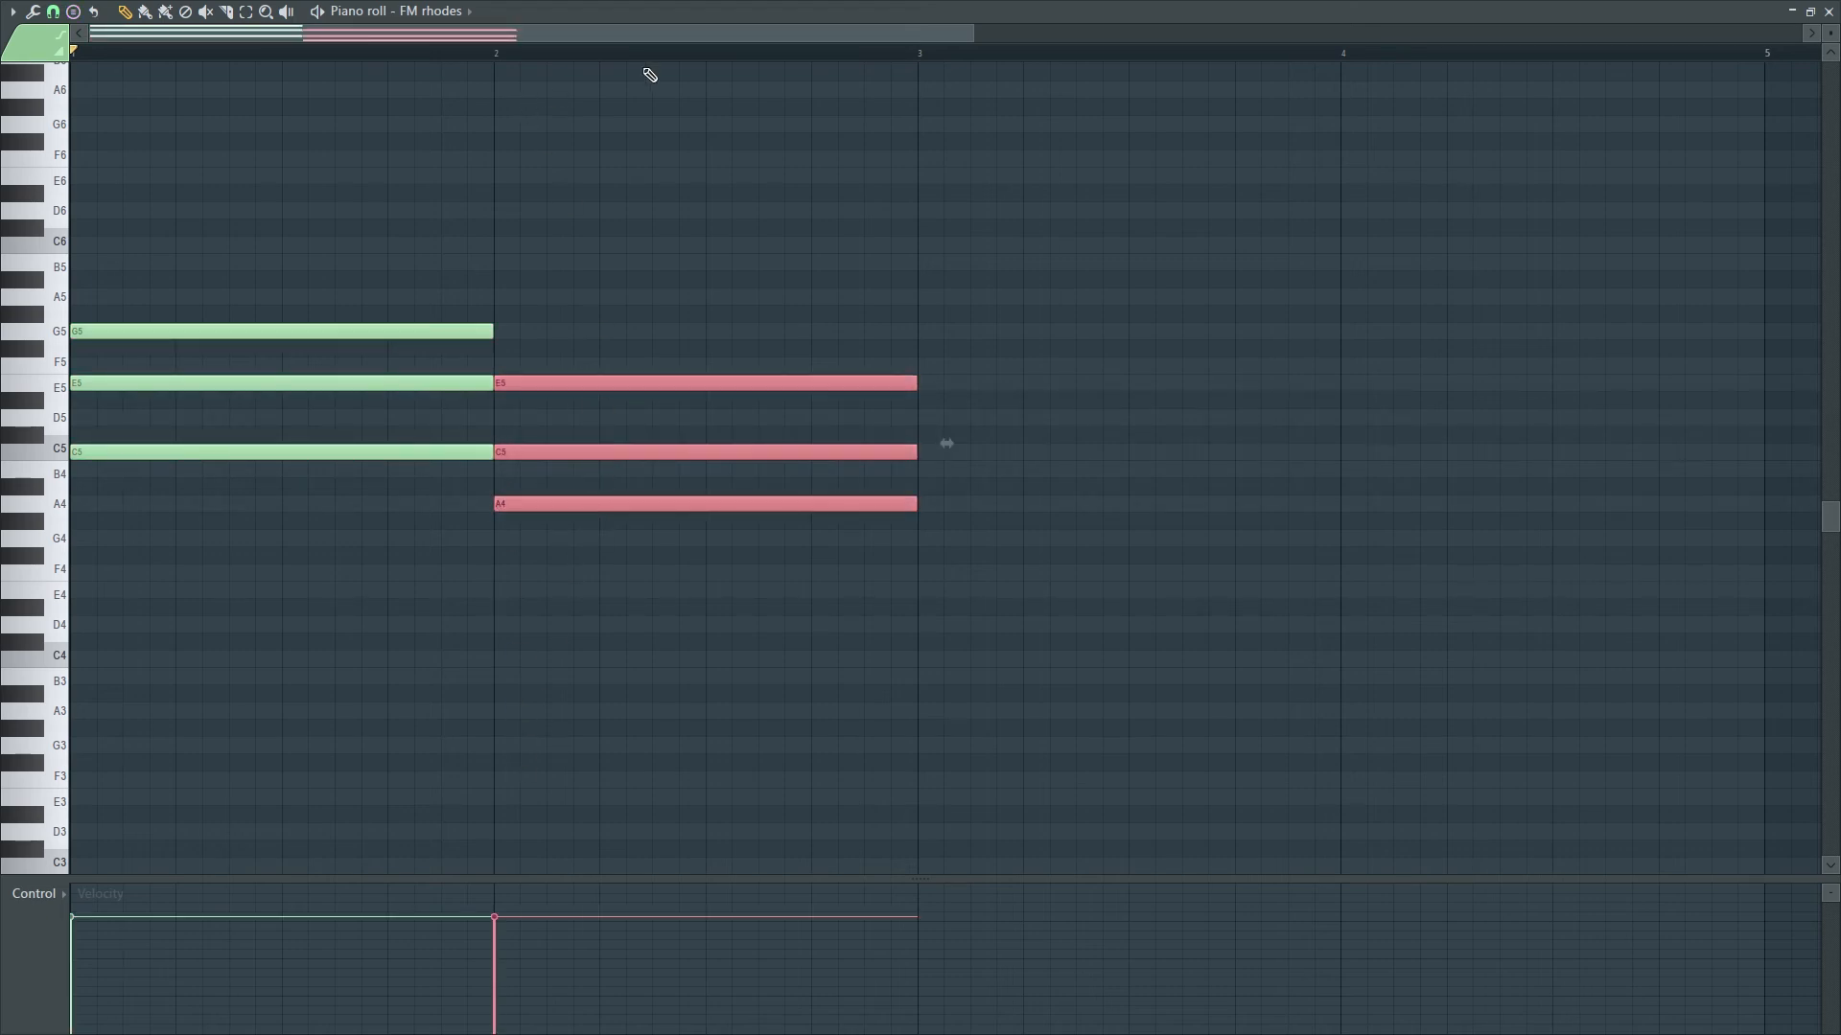
click(73, 11)
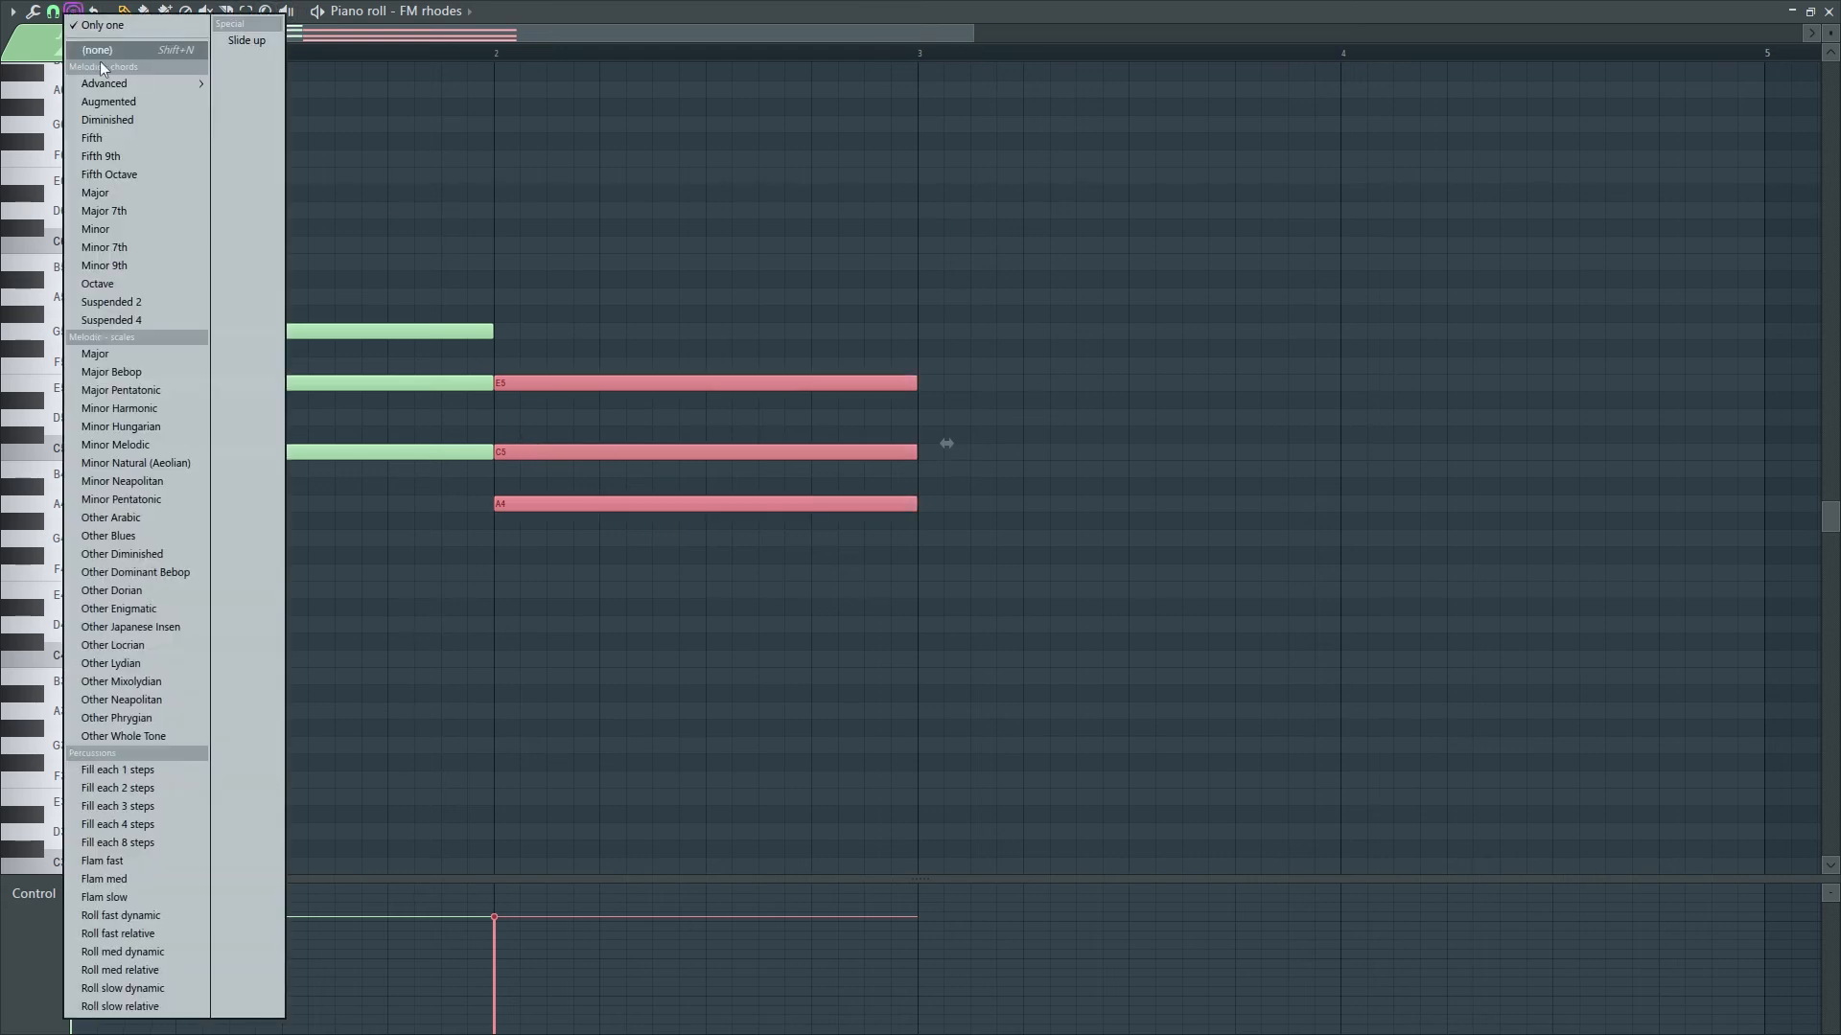
click(95, 194)
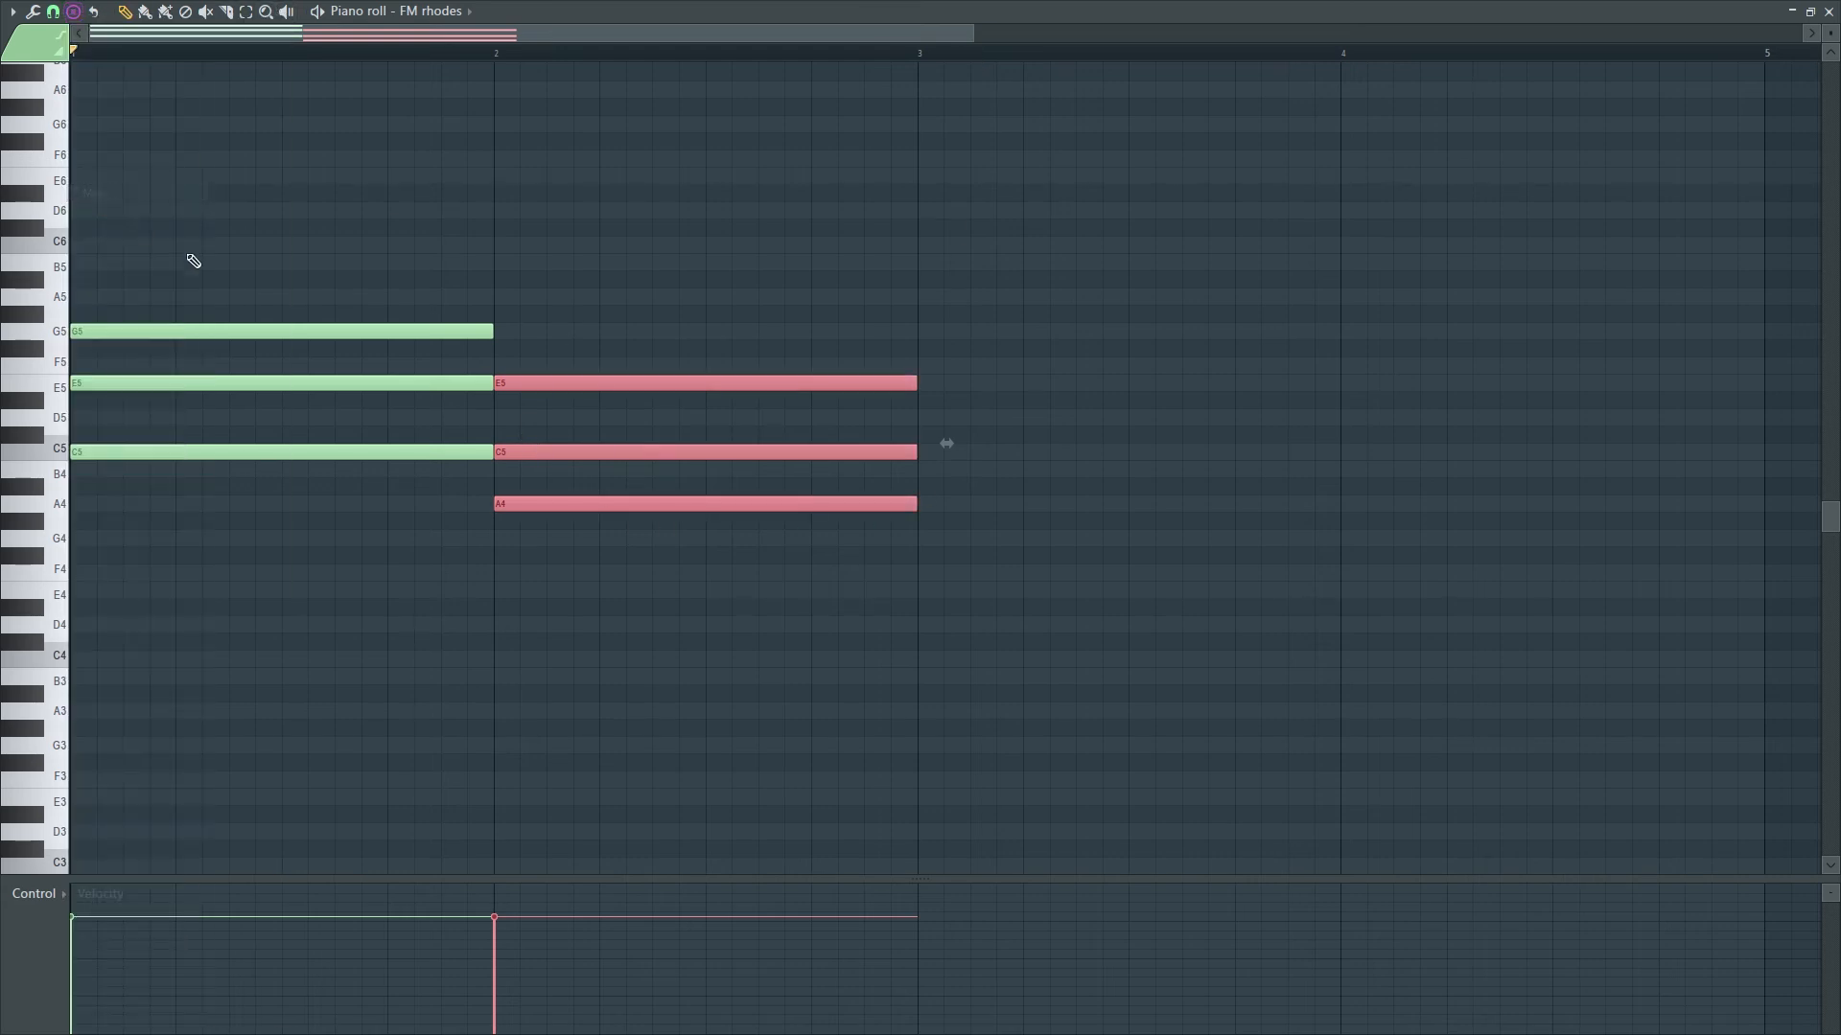
- Stamp an F major chord (F4–A4–C5) at bar 3 and G major (G4–B4–D5) at bar 4, then play it
click(921, 573)
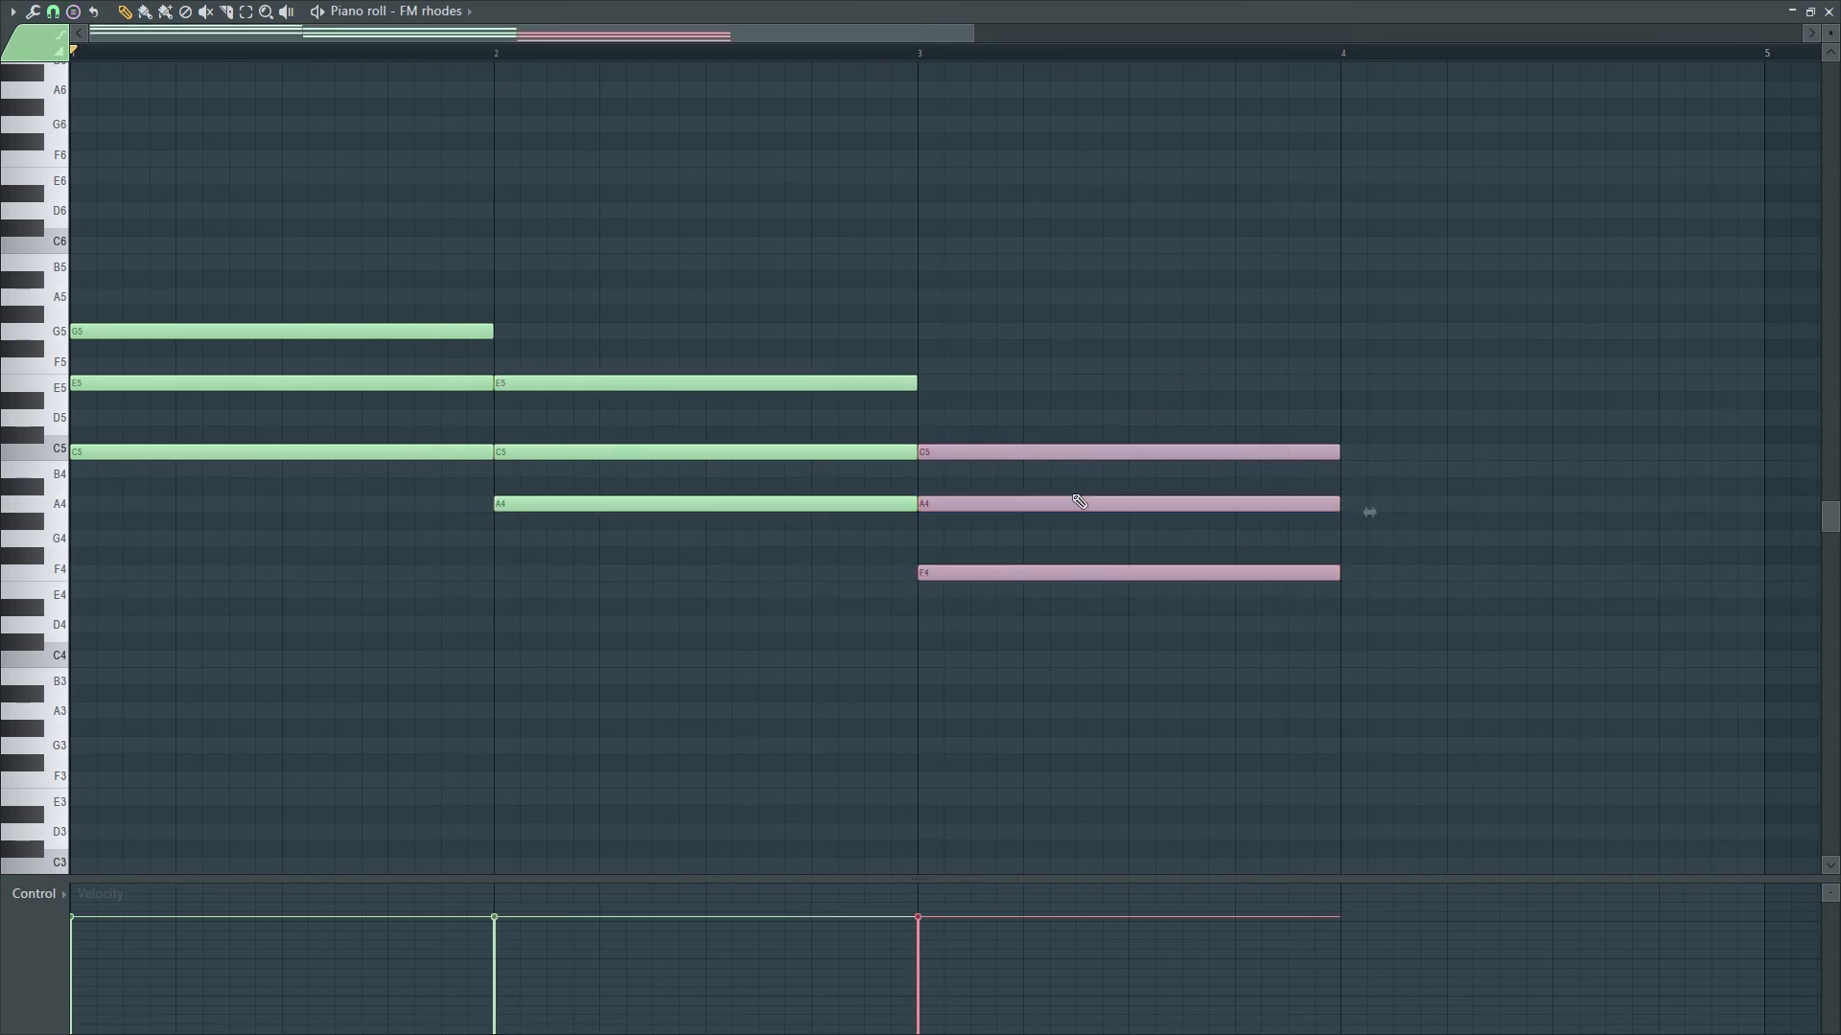
click(74, 12)
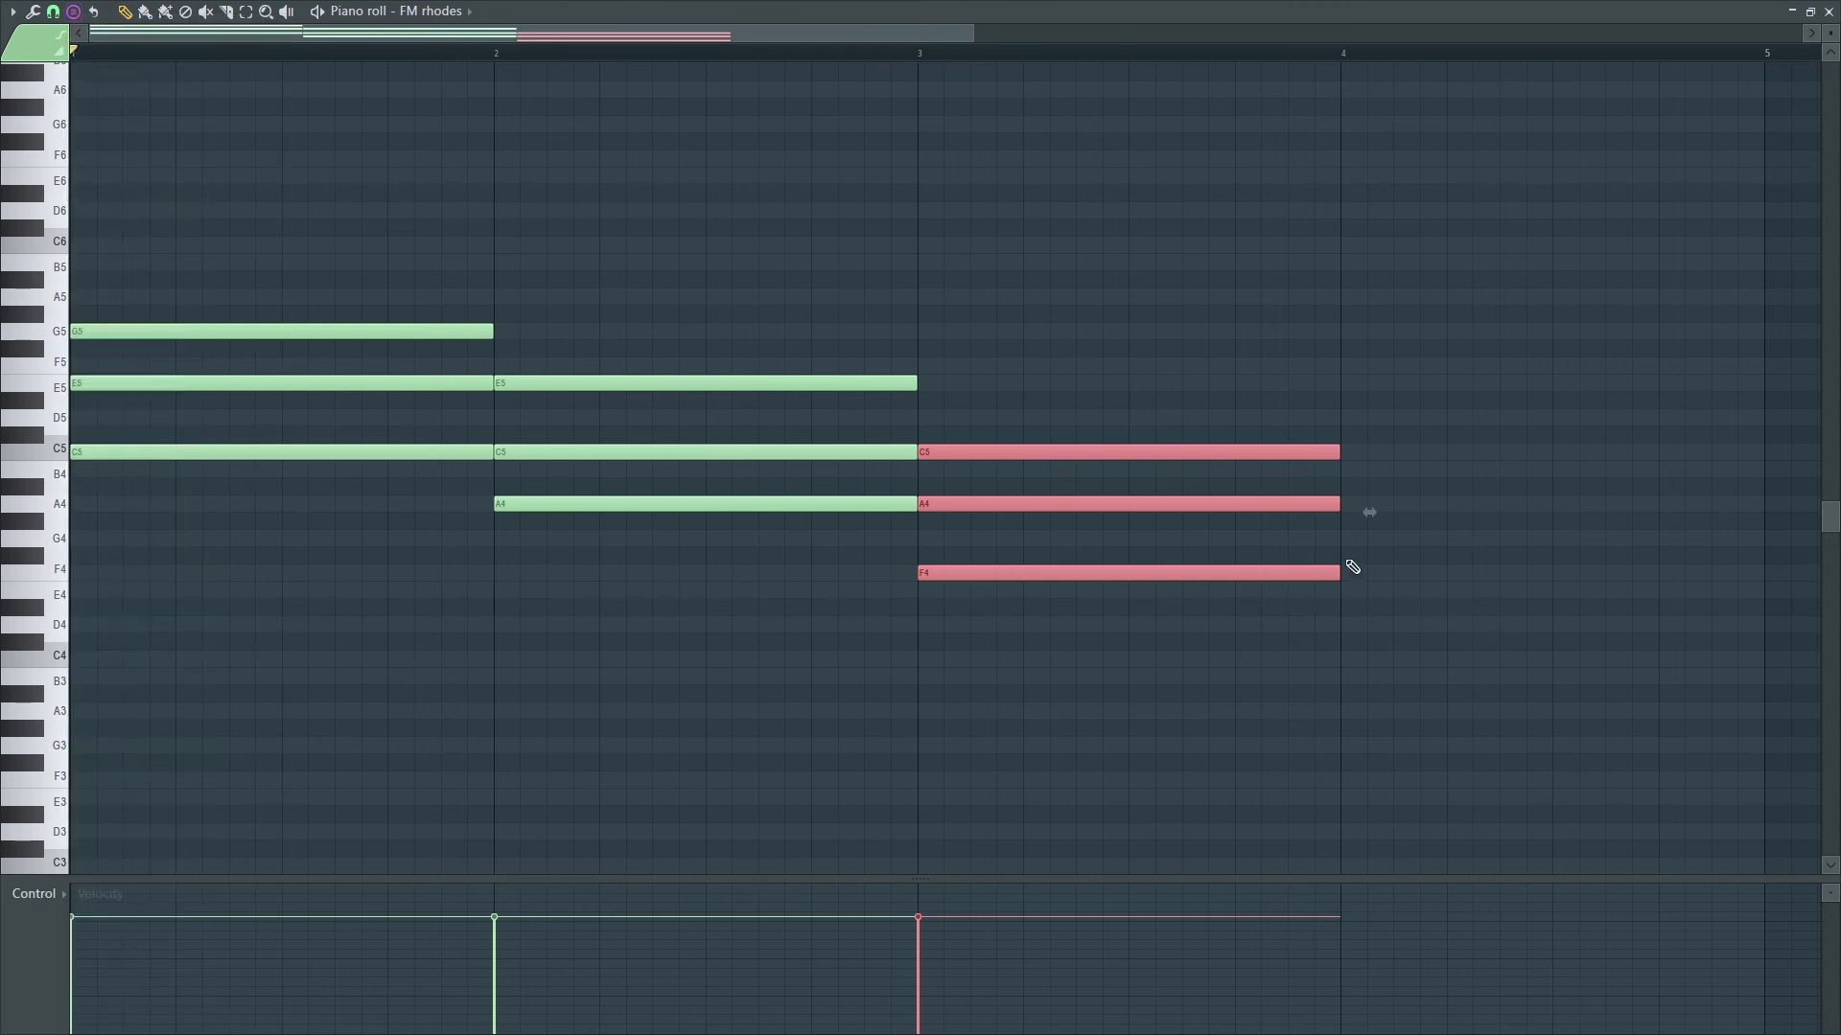
click(1347, 540)
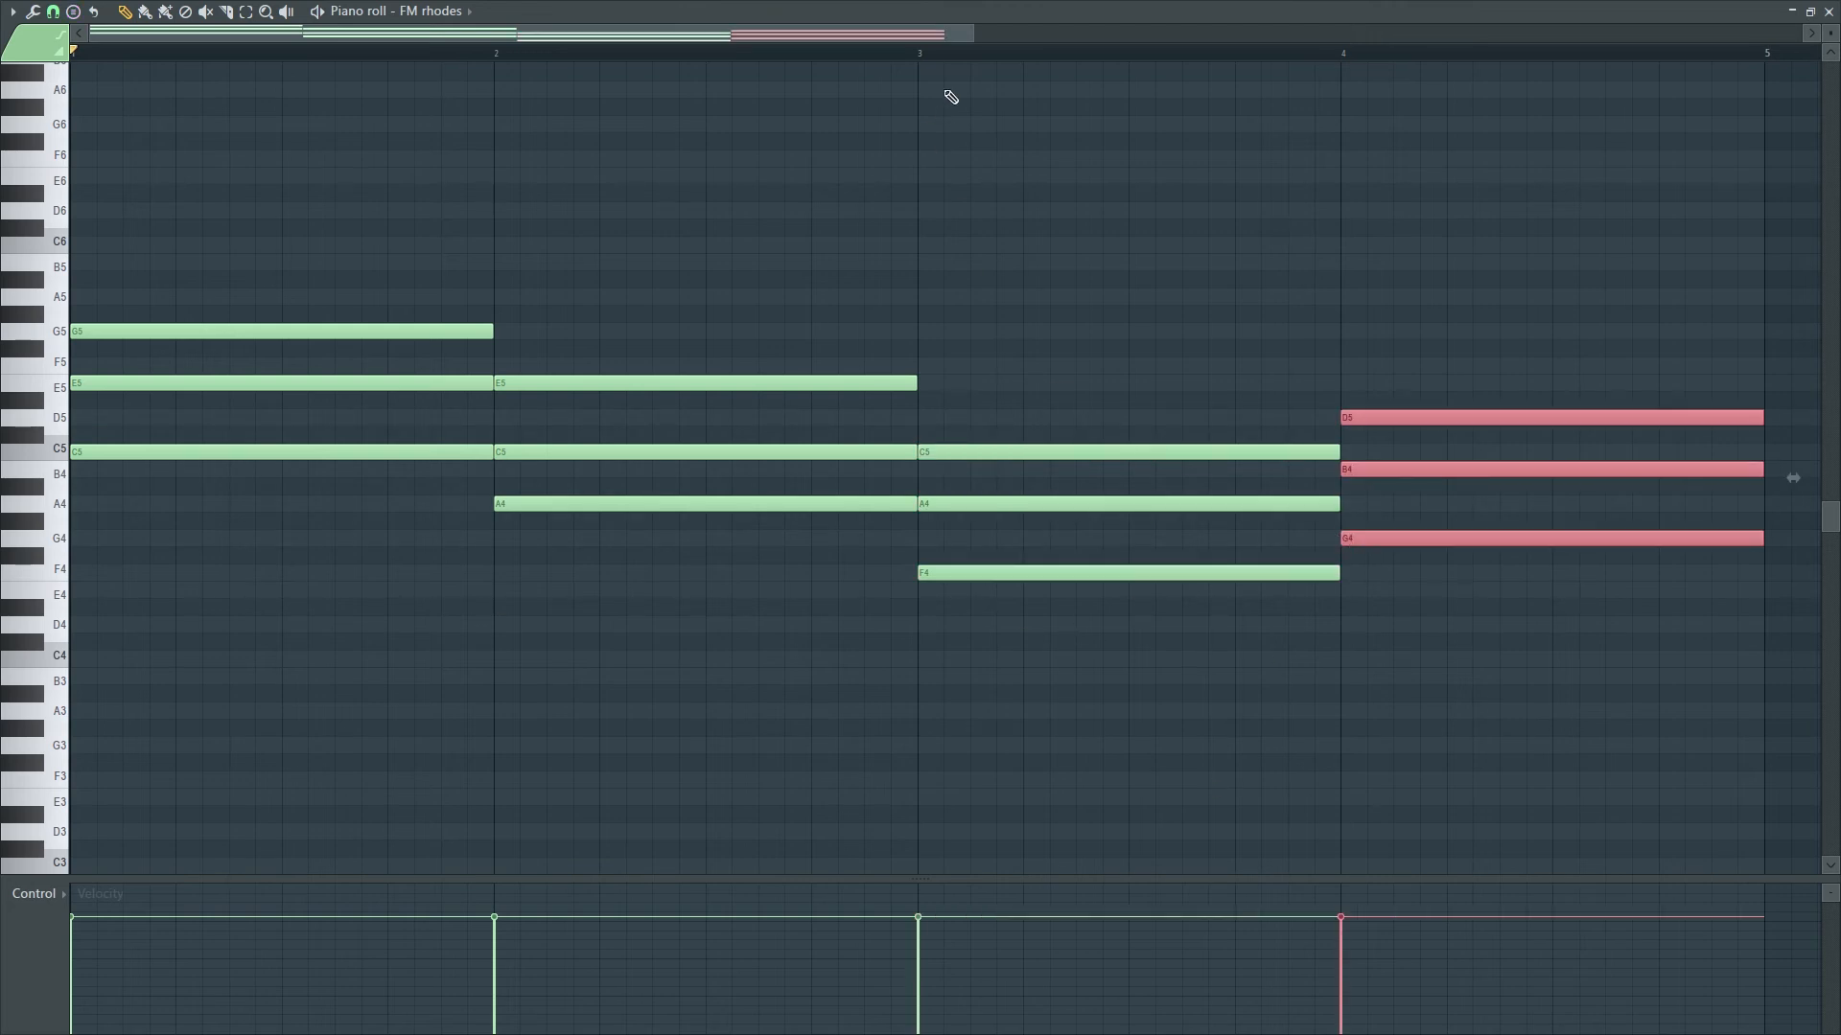
drag(972, 34, 1015, 52)
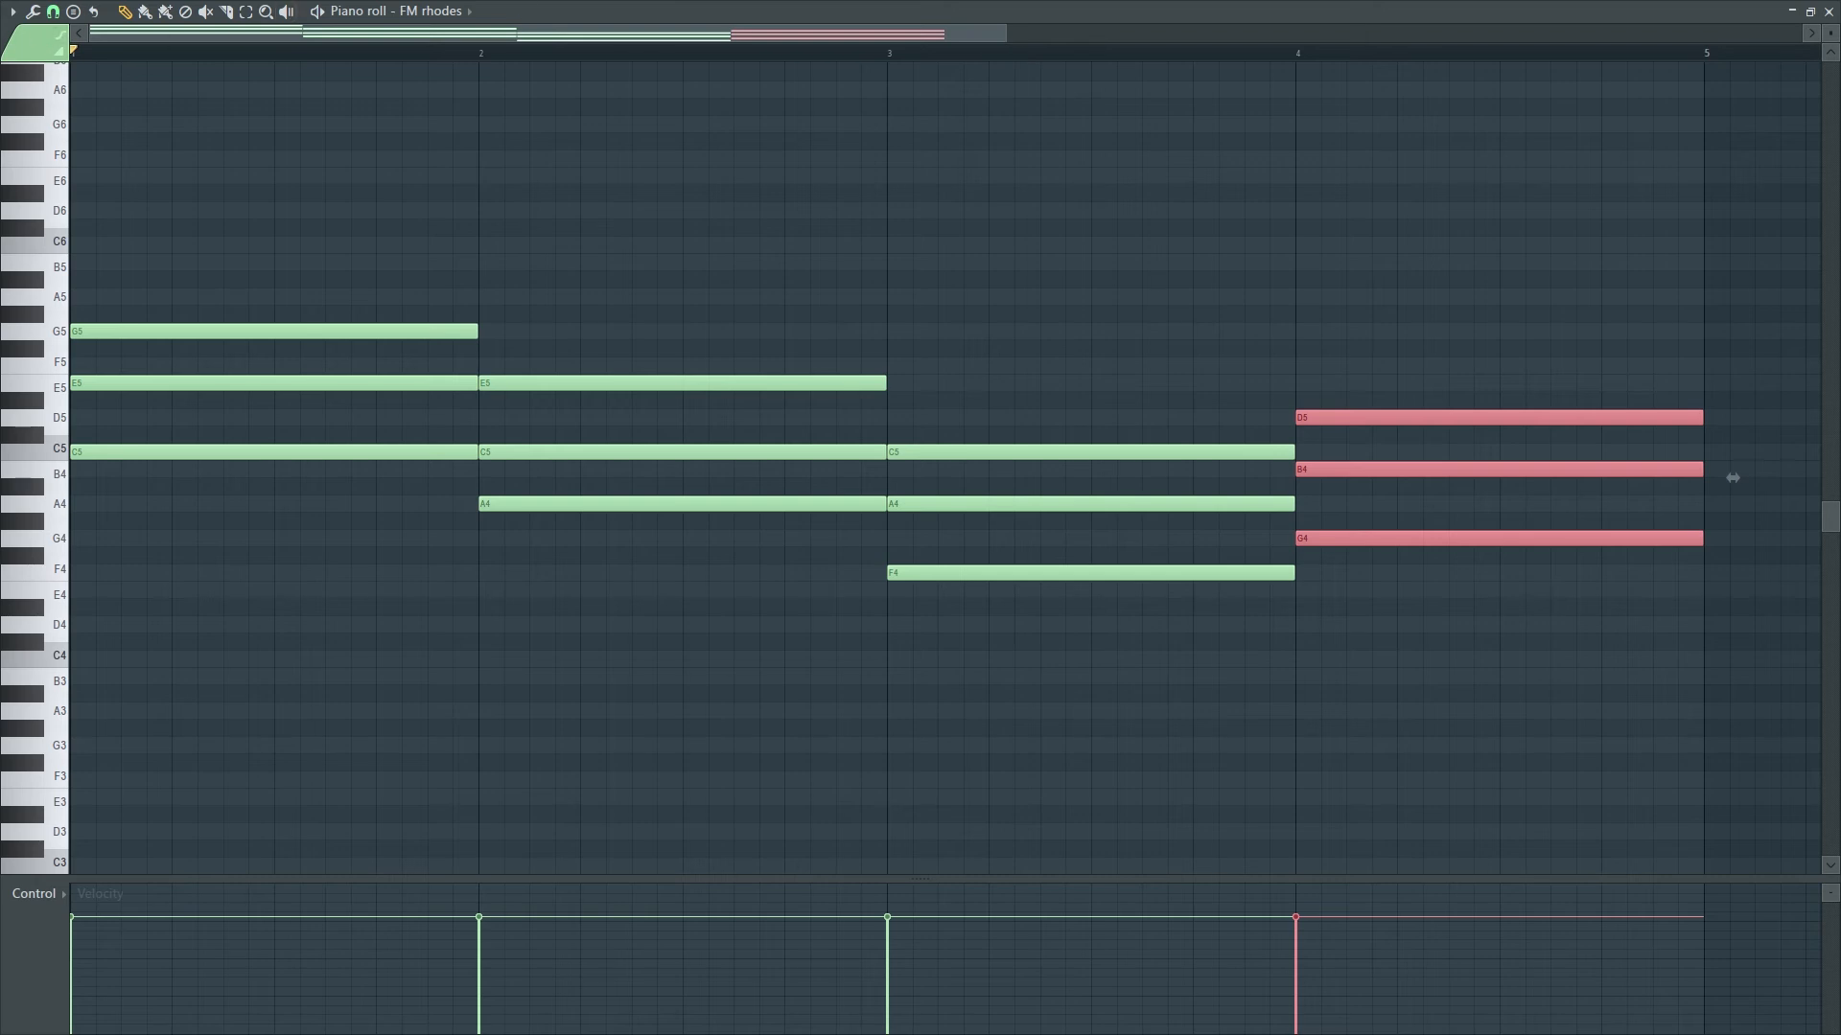
click(73, 11)
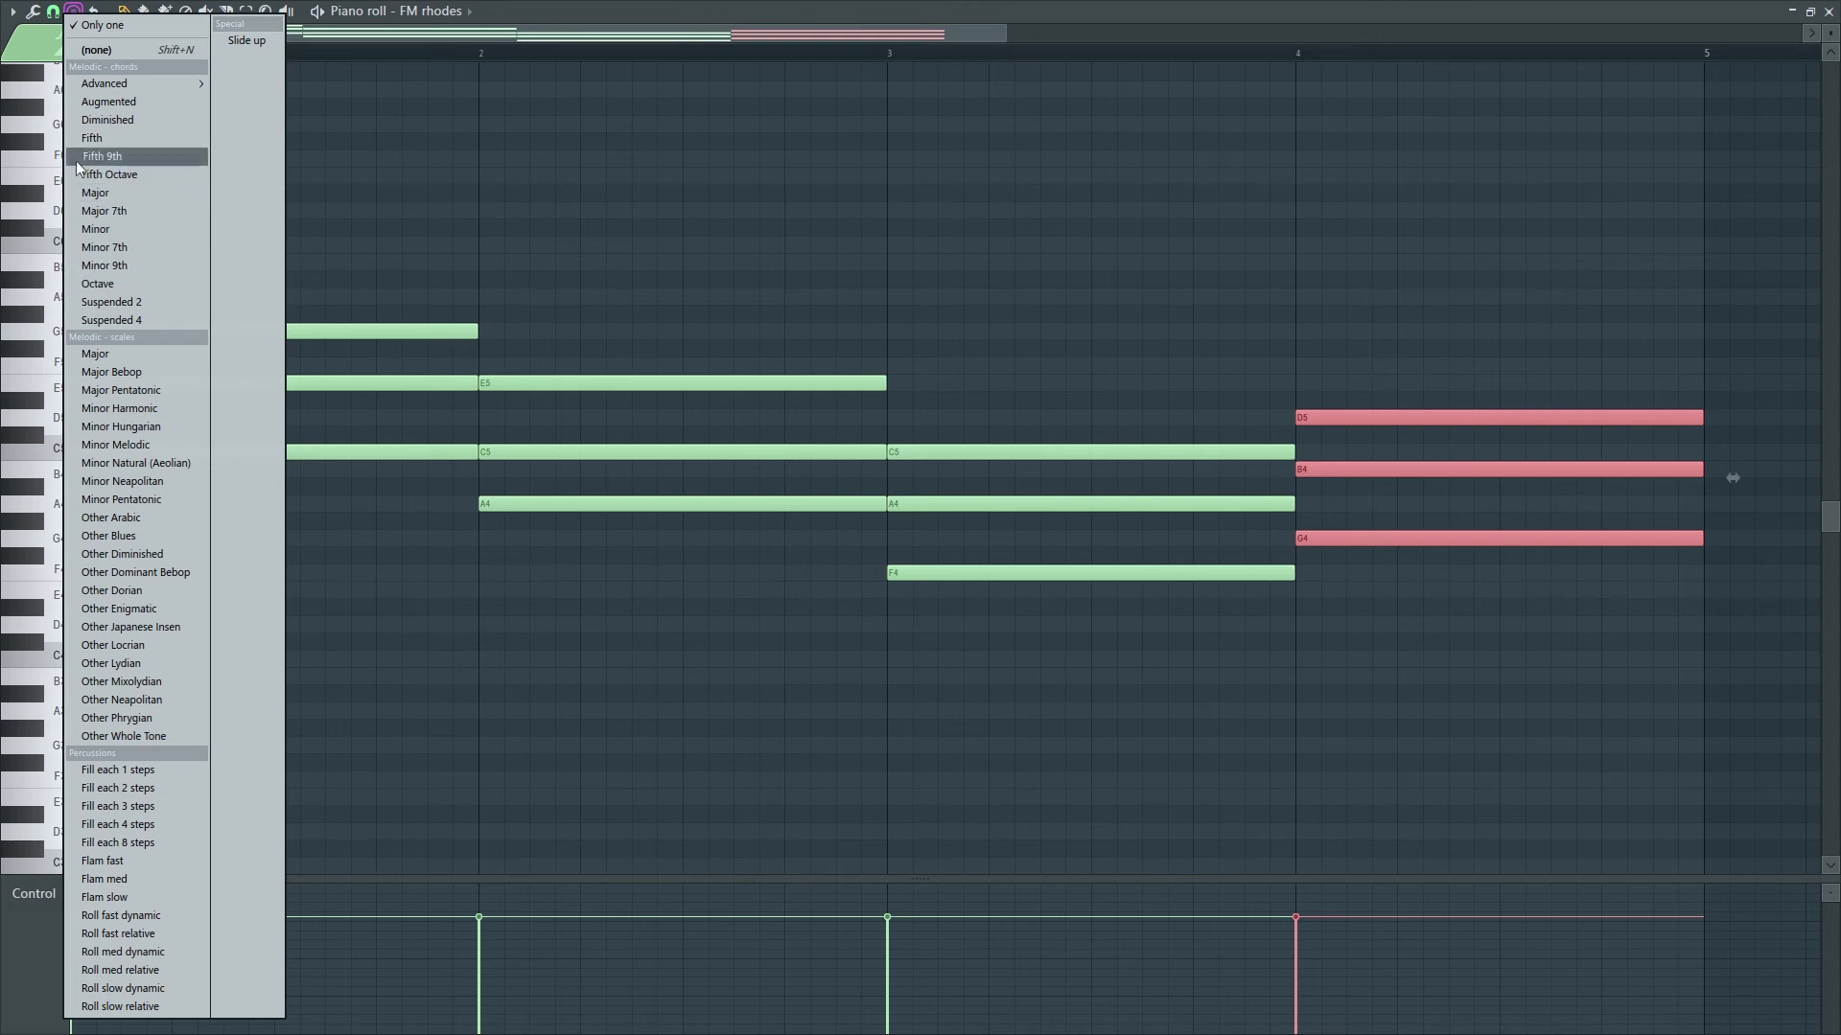
click(648, 61)
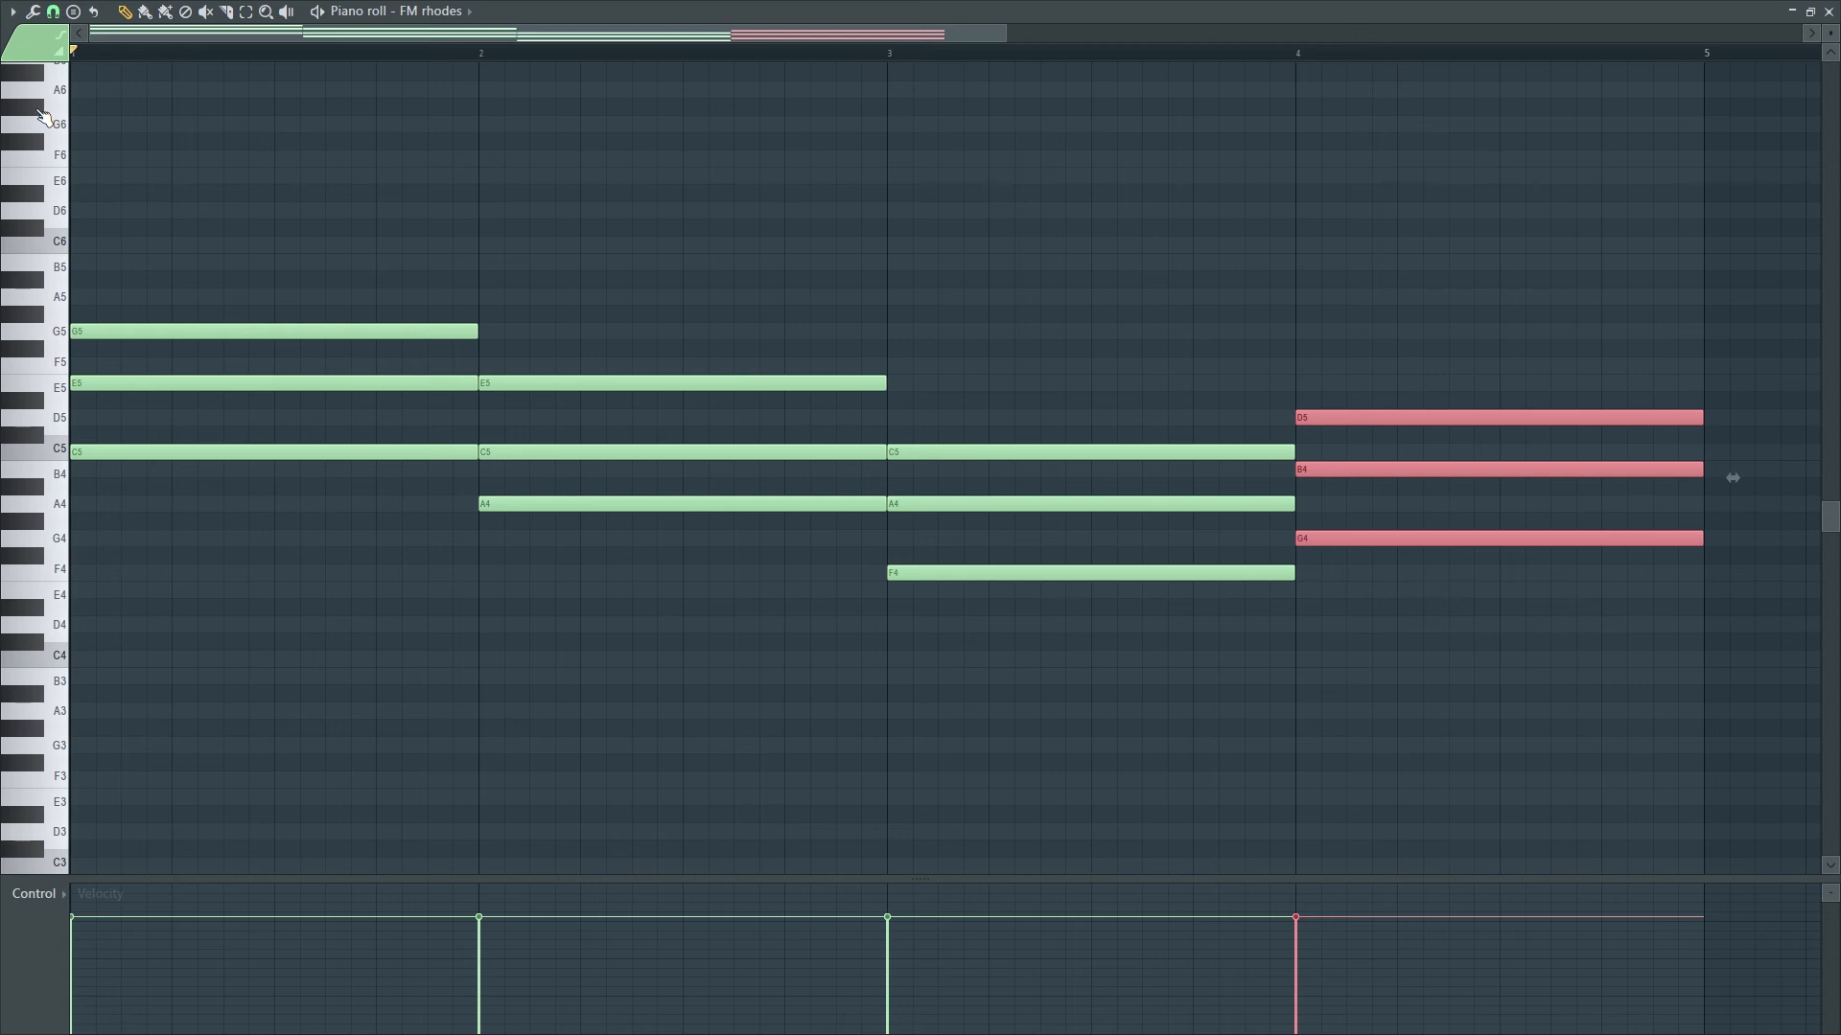
key(space)
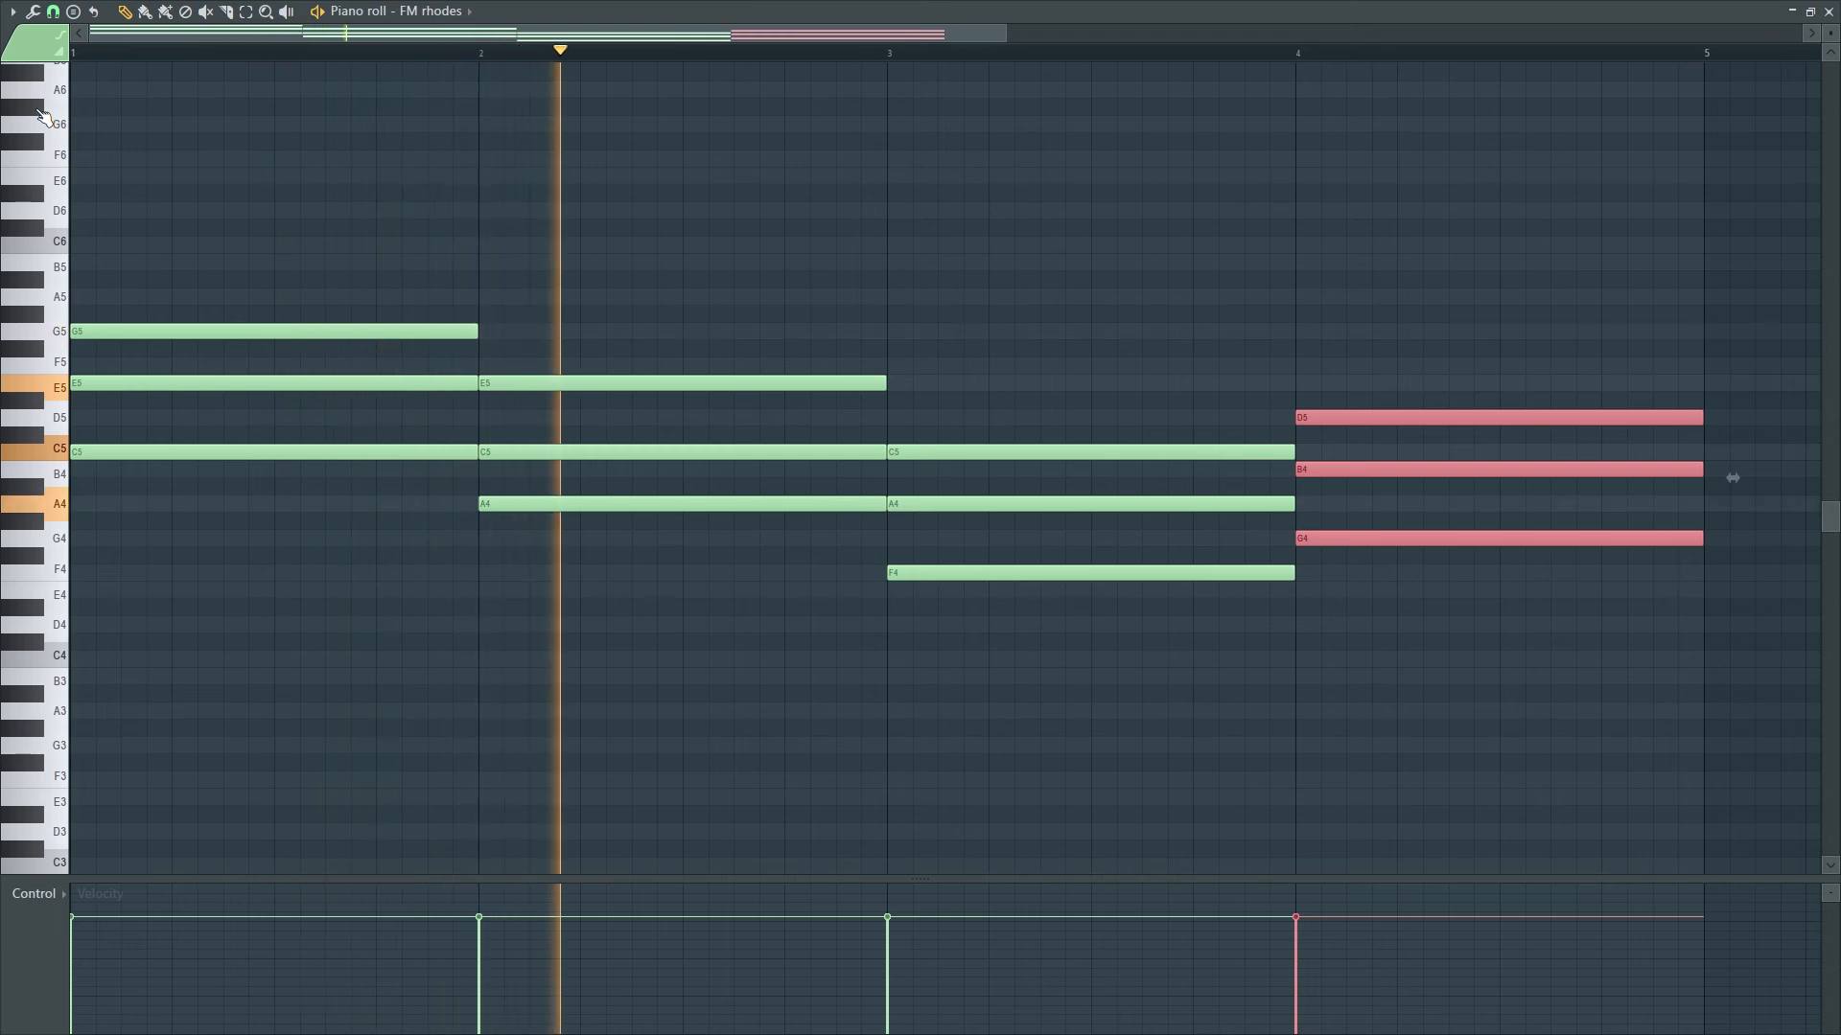
key(space)
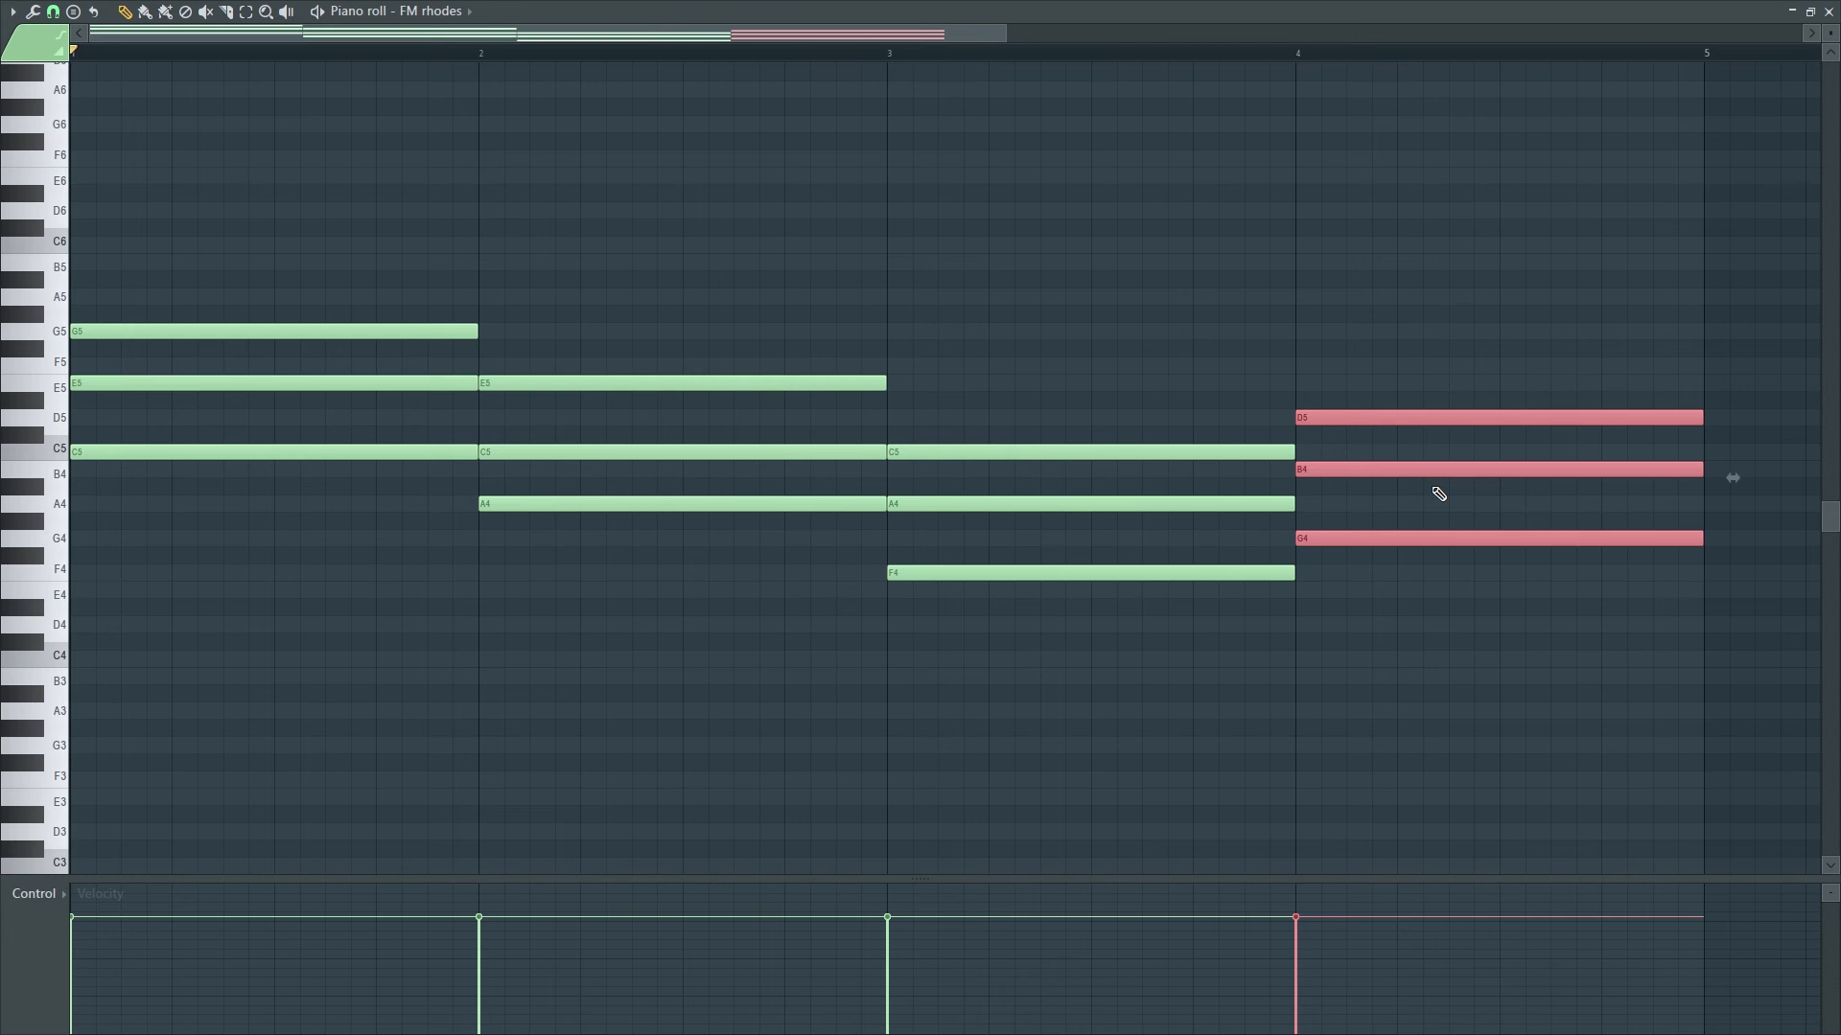
- Select all FM rhodes chord notes, transpose them down one octave, and play the result
key(ctrl+a)
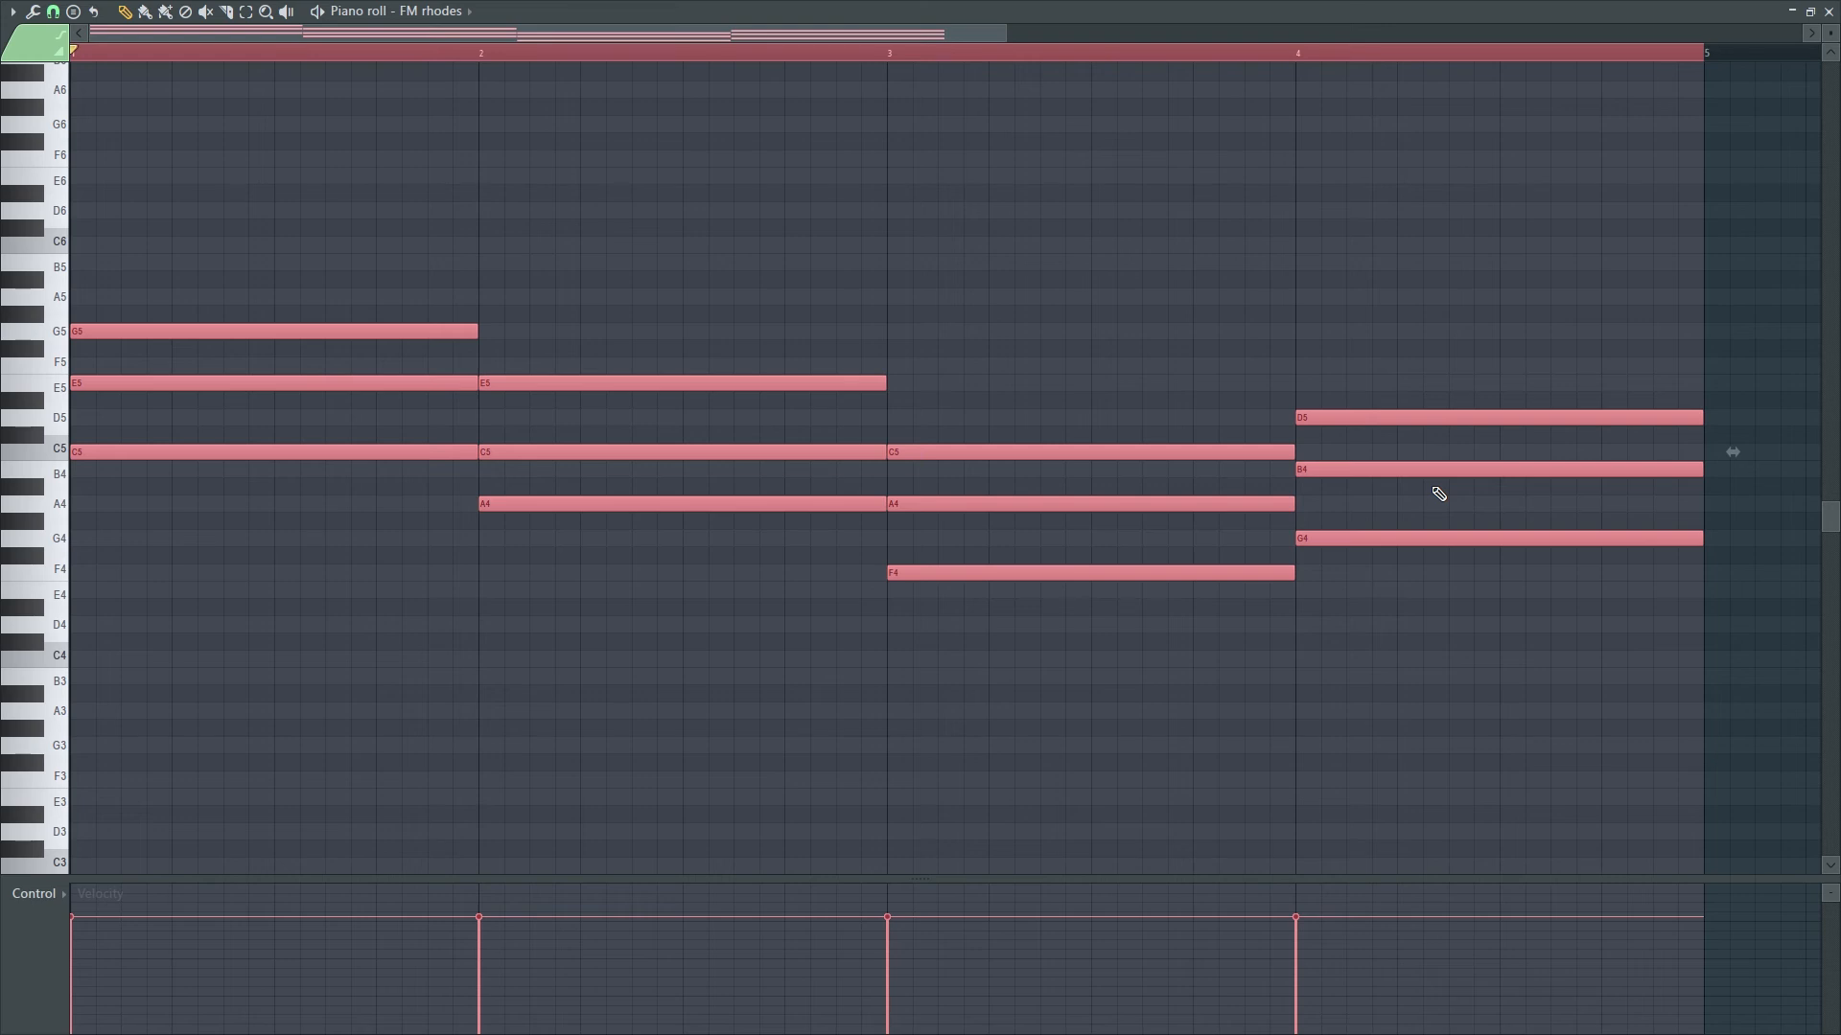
key(ctrl+Down)
scroll(1133, 433, down, 1)
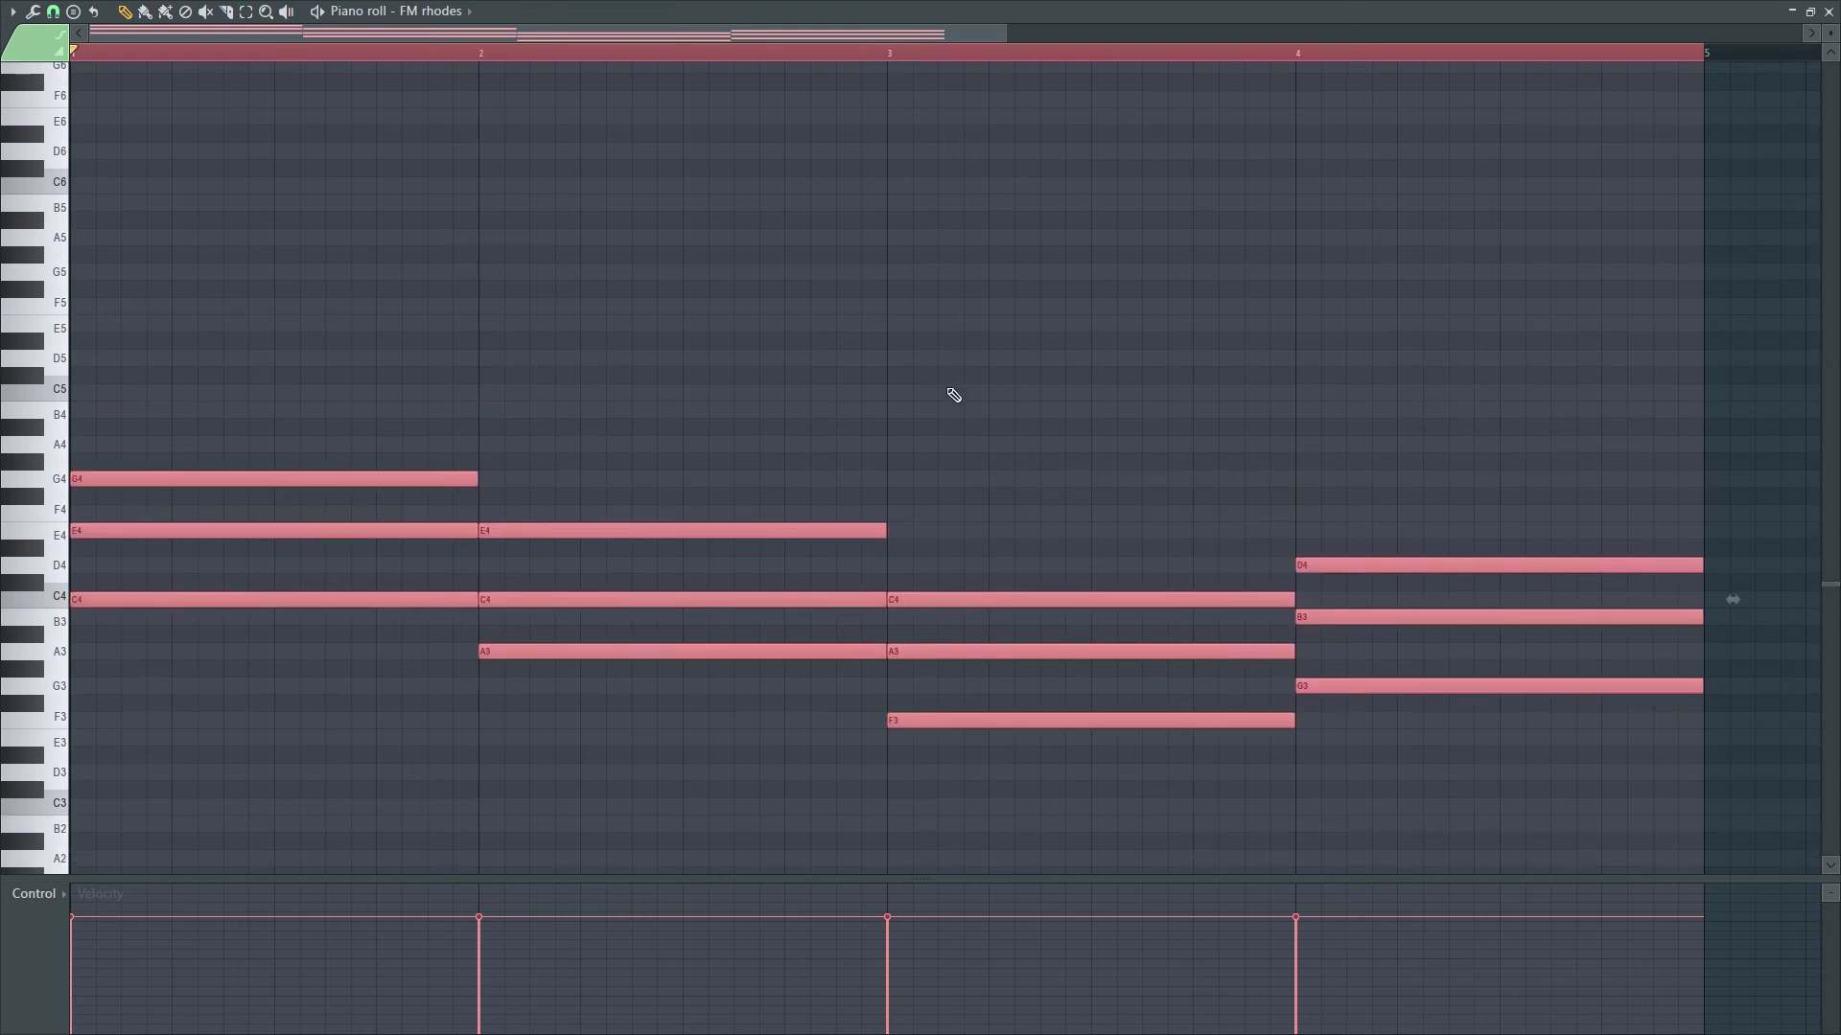
scroll(738, 345, down, 2)
scroll(378, 307, up, 2)
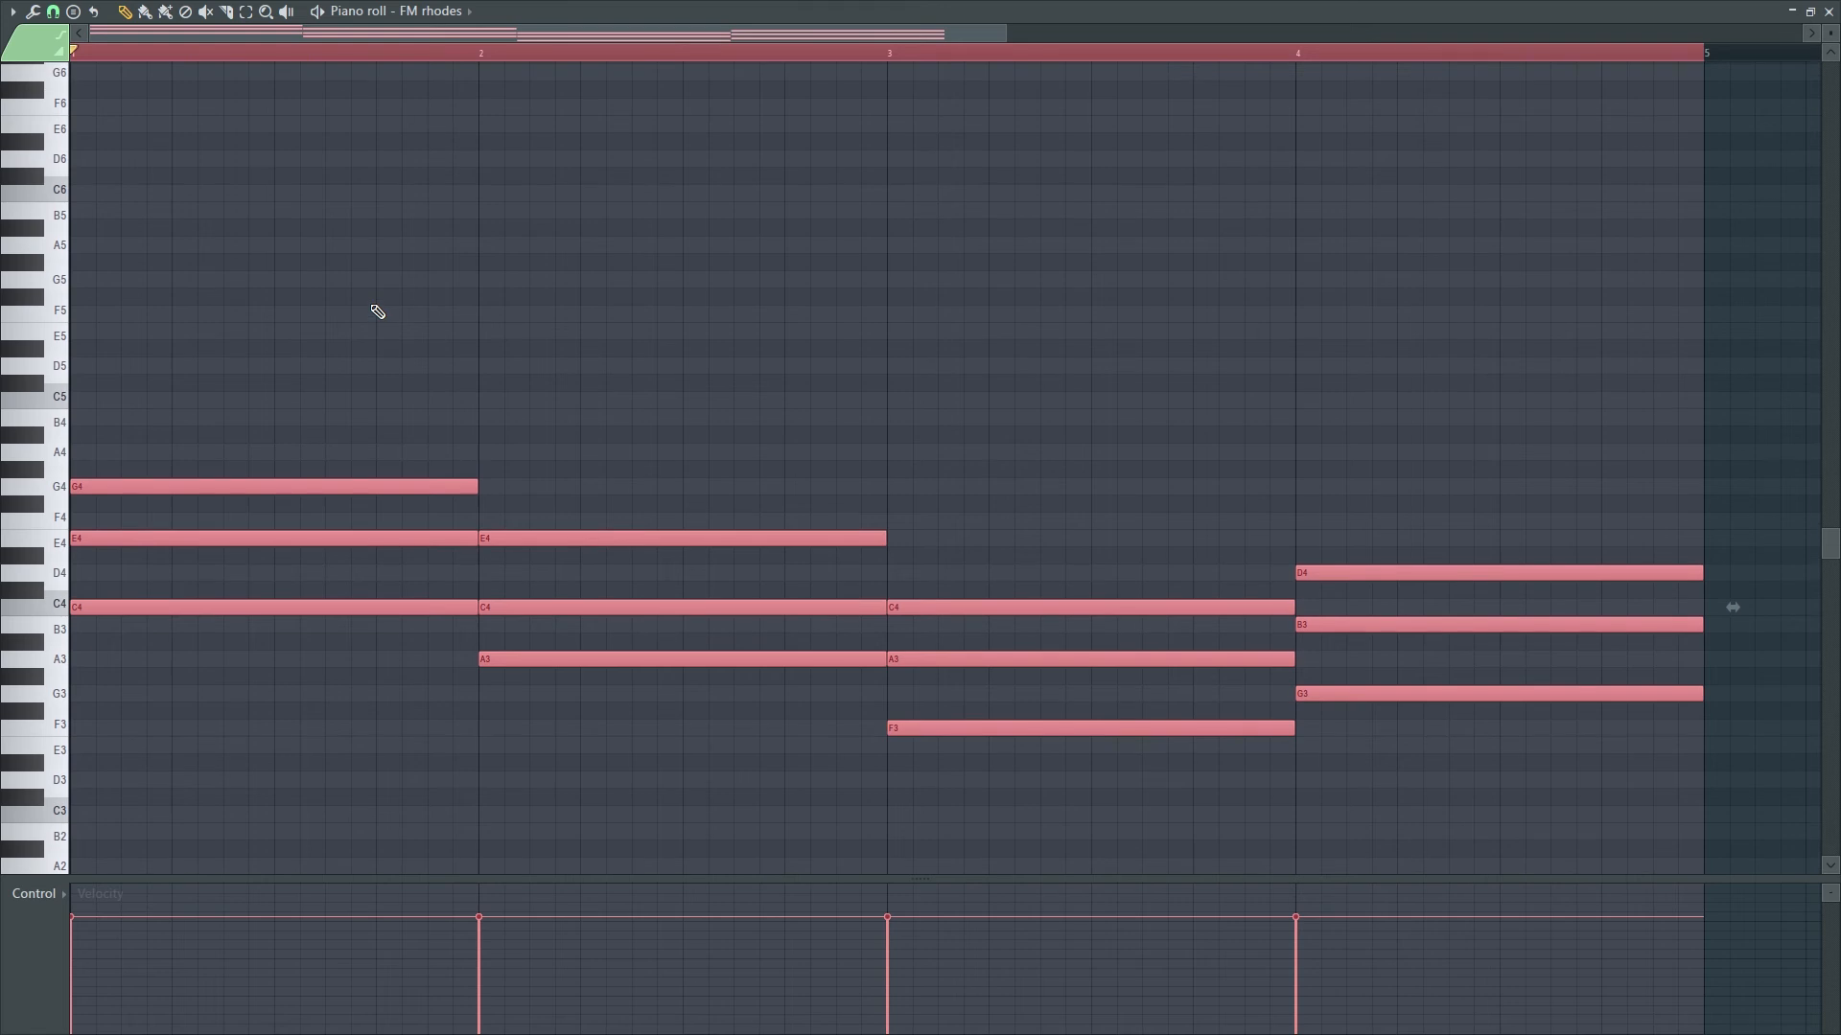
key(space)
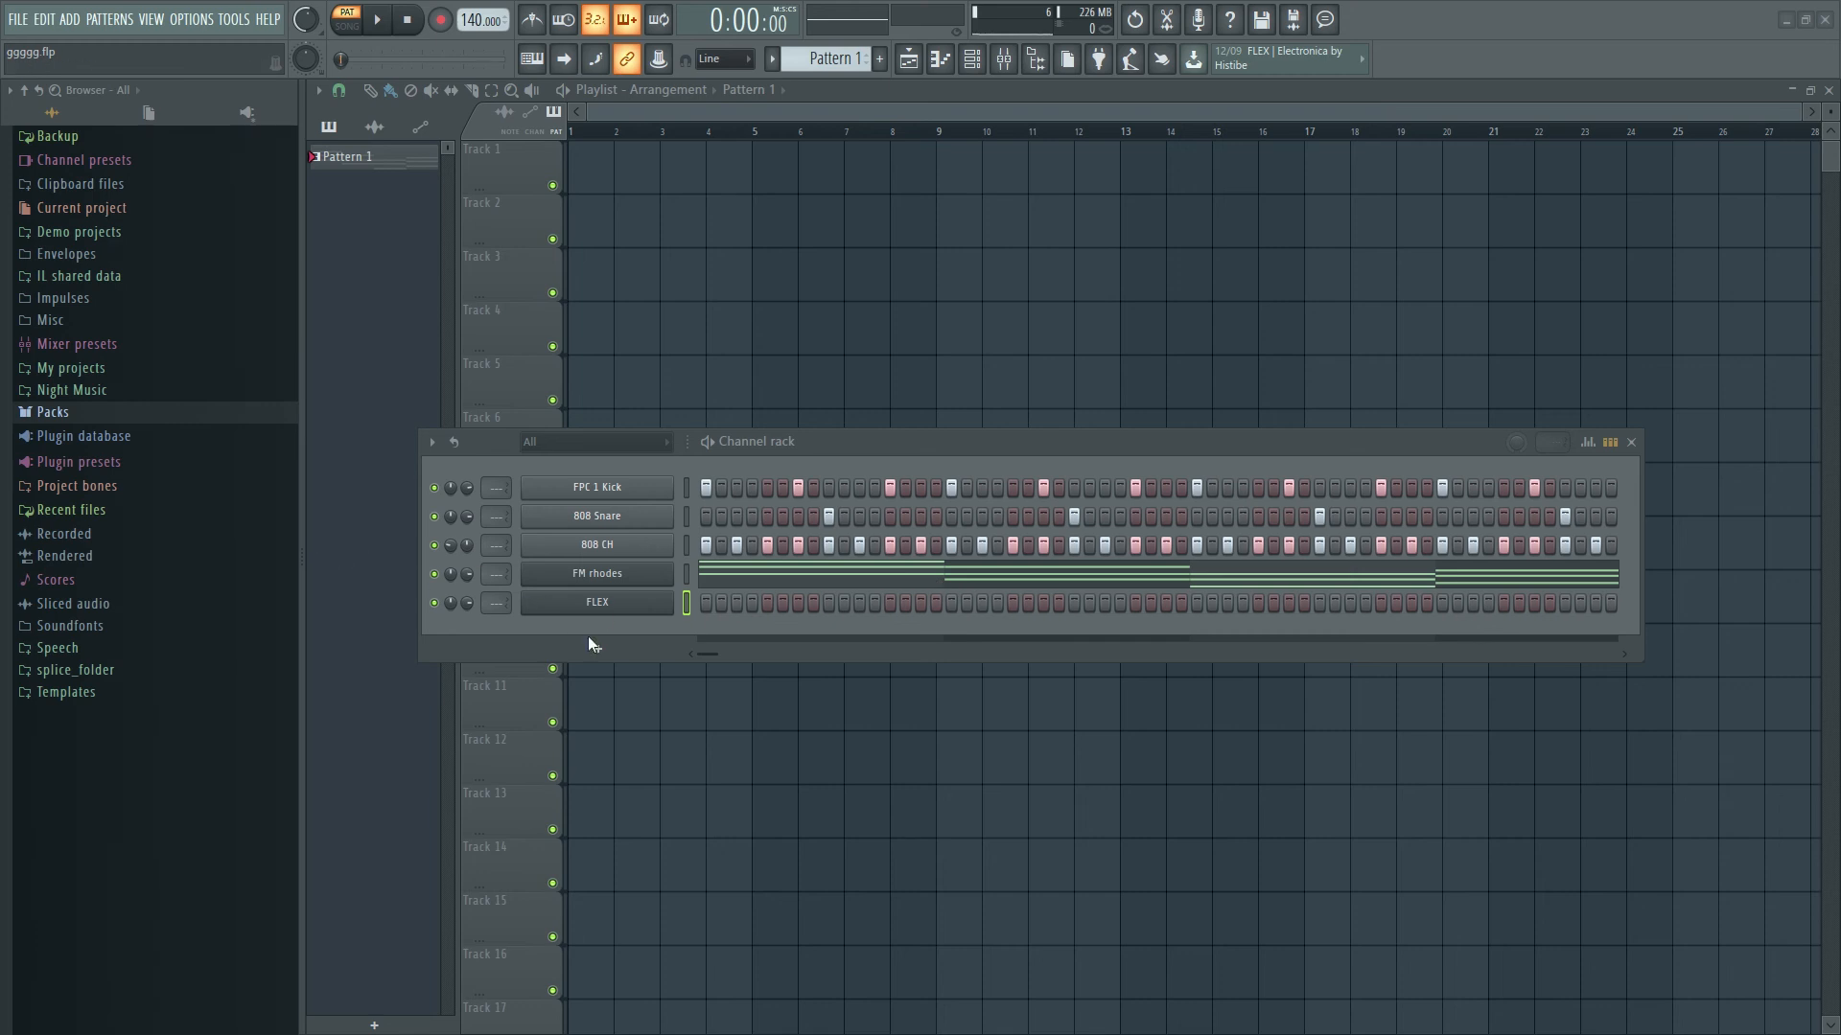
- Open the FLEX channel's piano roll from its channel menu, with the rhodes chords shown for reference
right_click(594, 602)
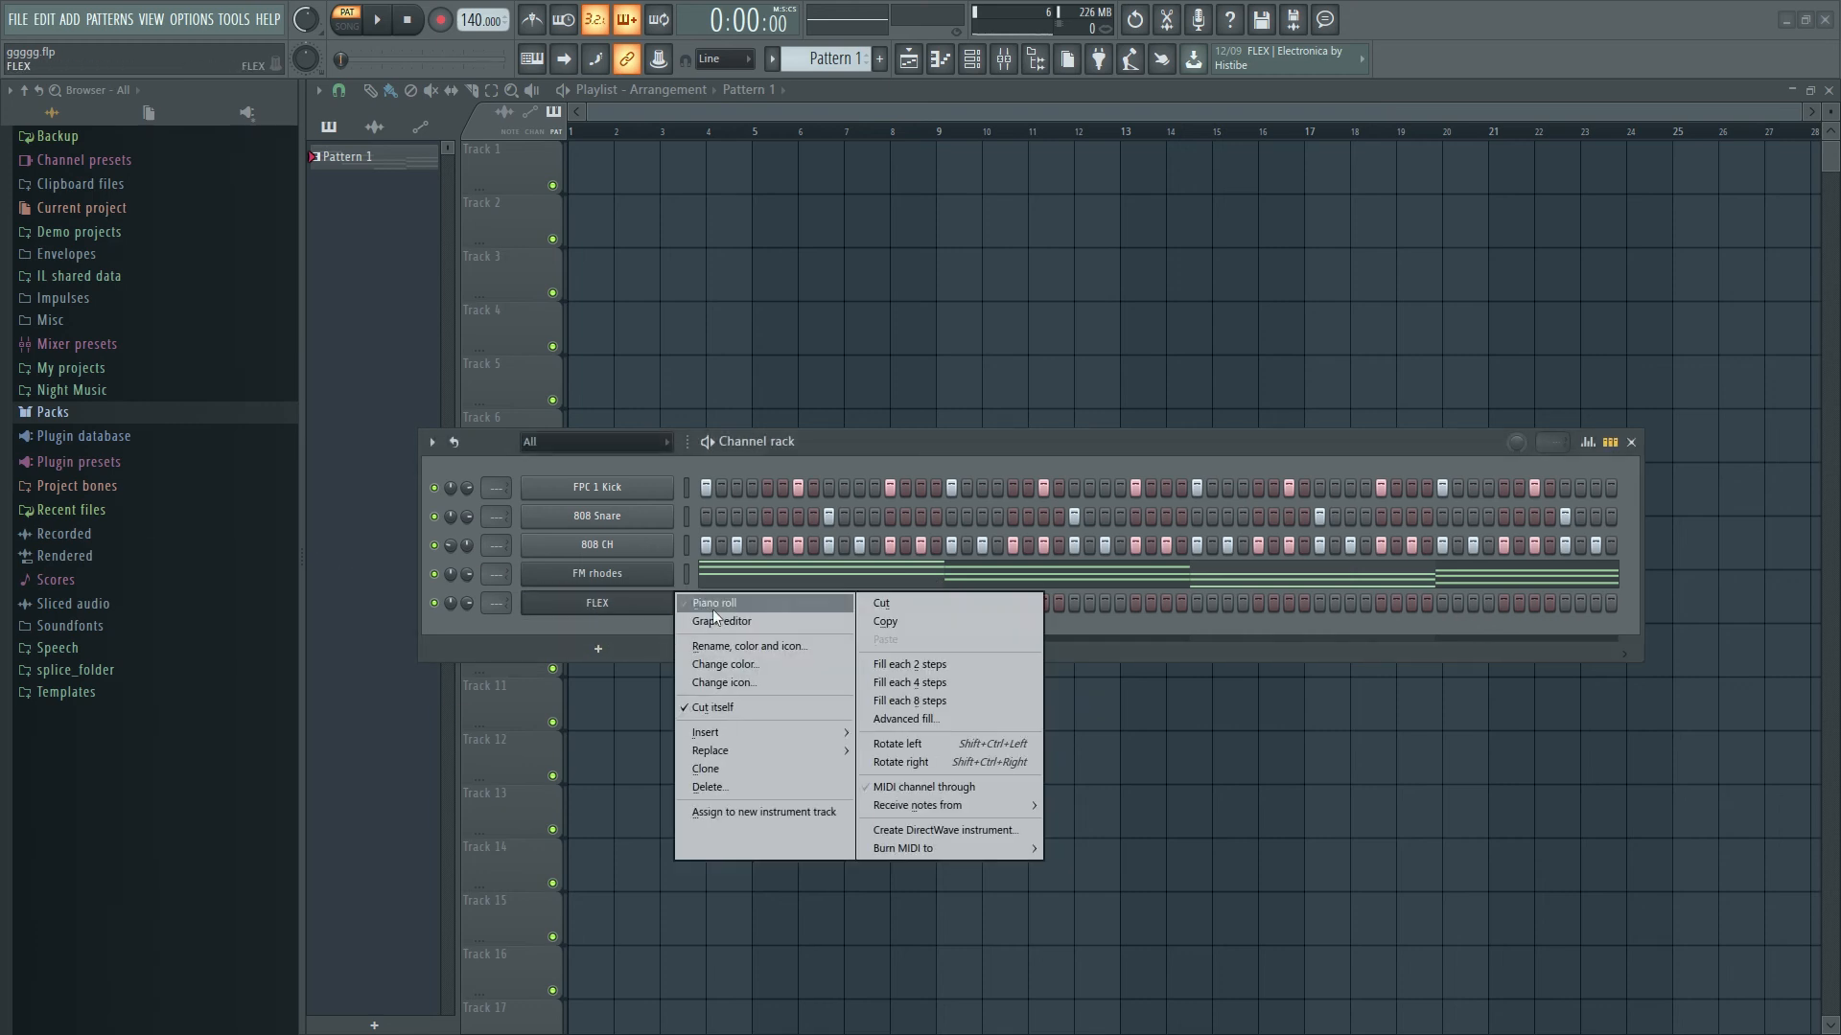
click(721, 604)
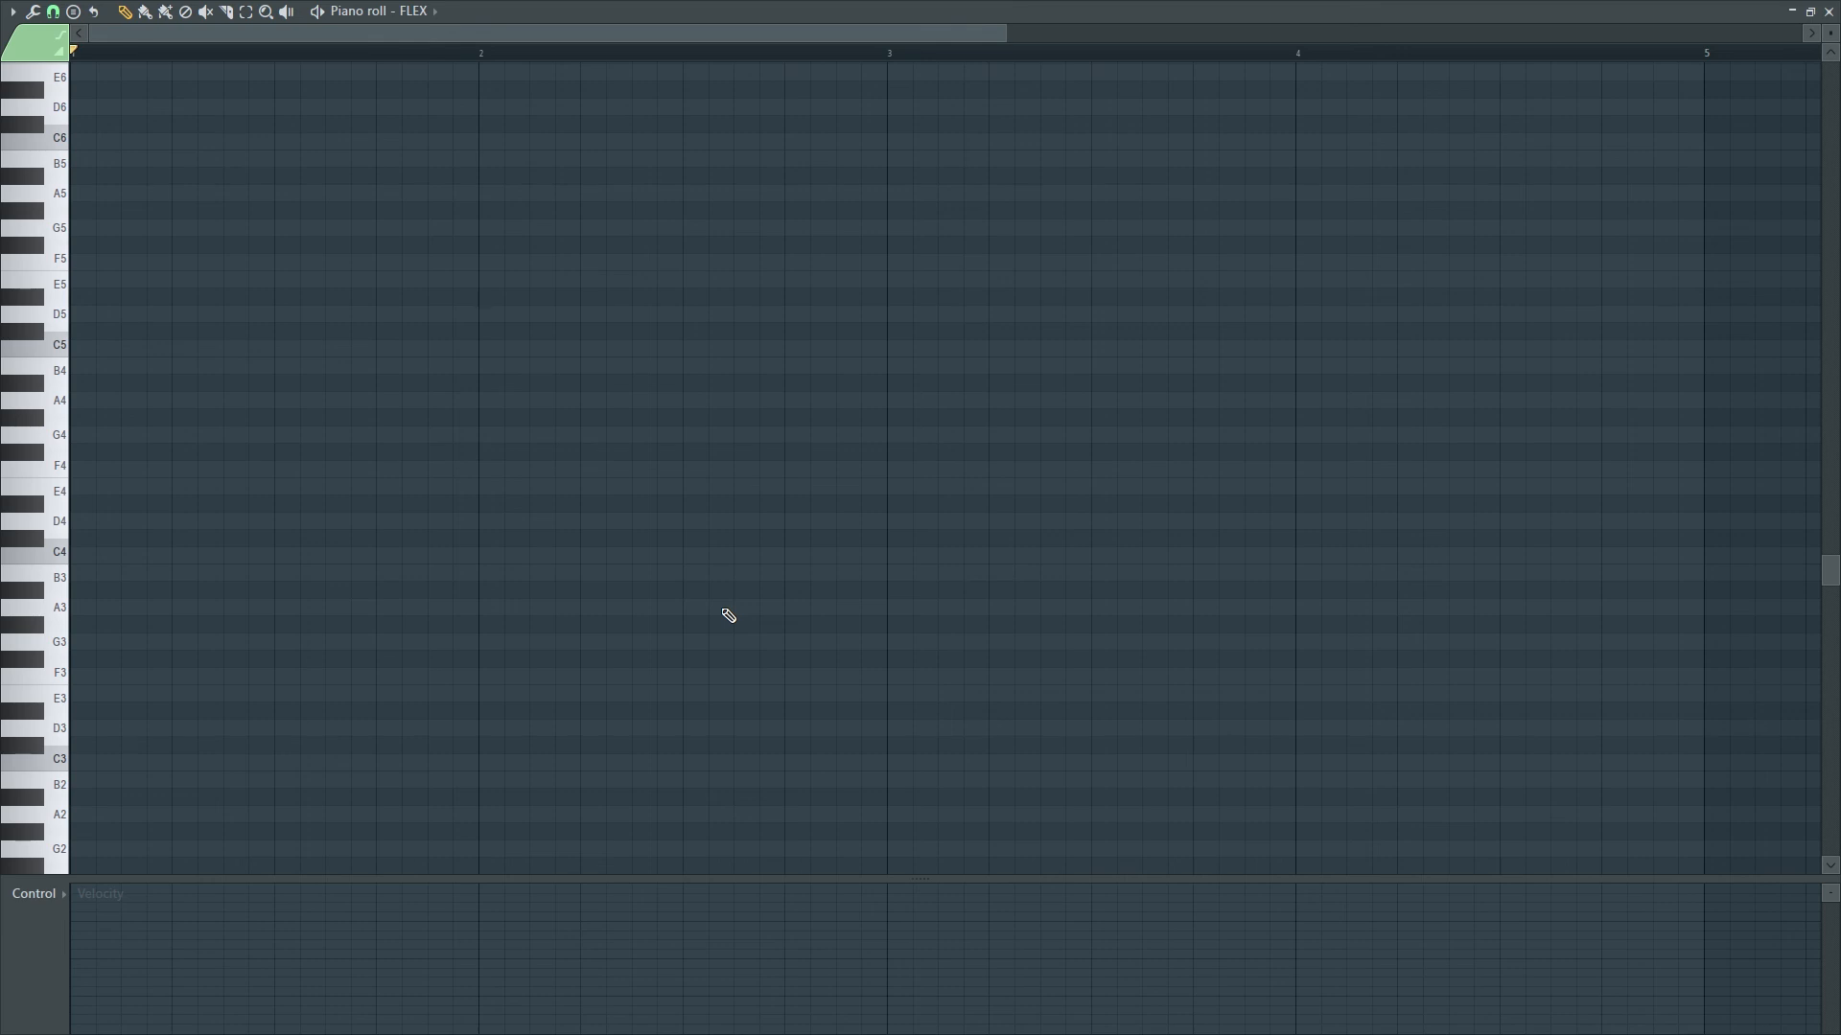
key(ctrl+v)
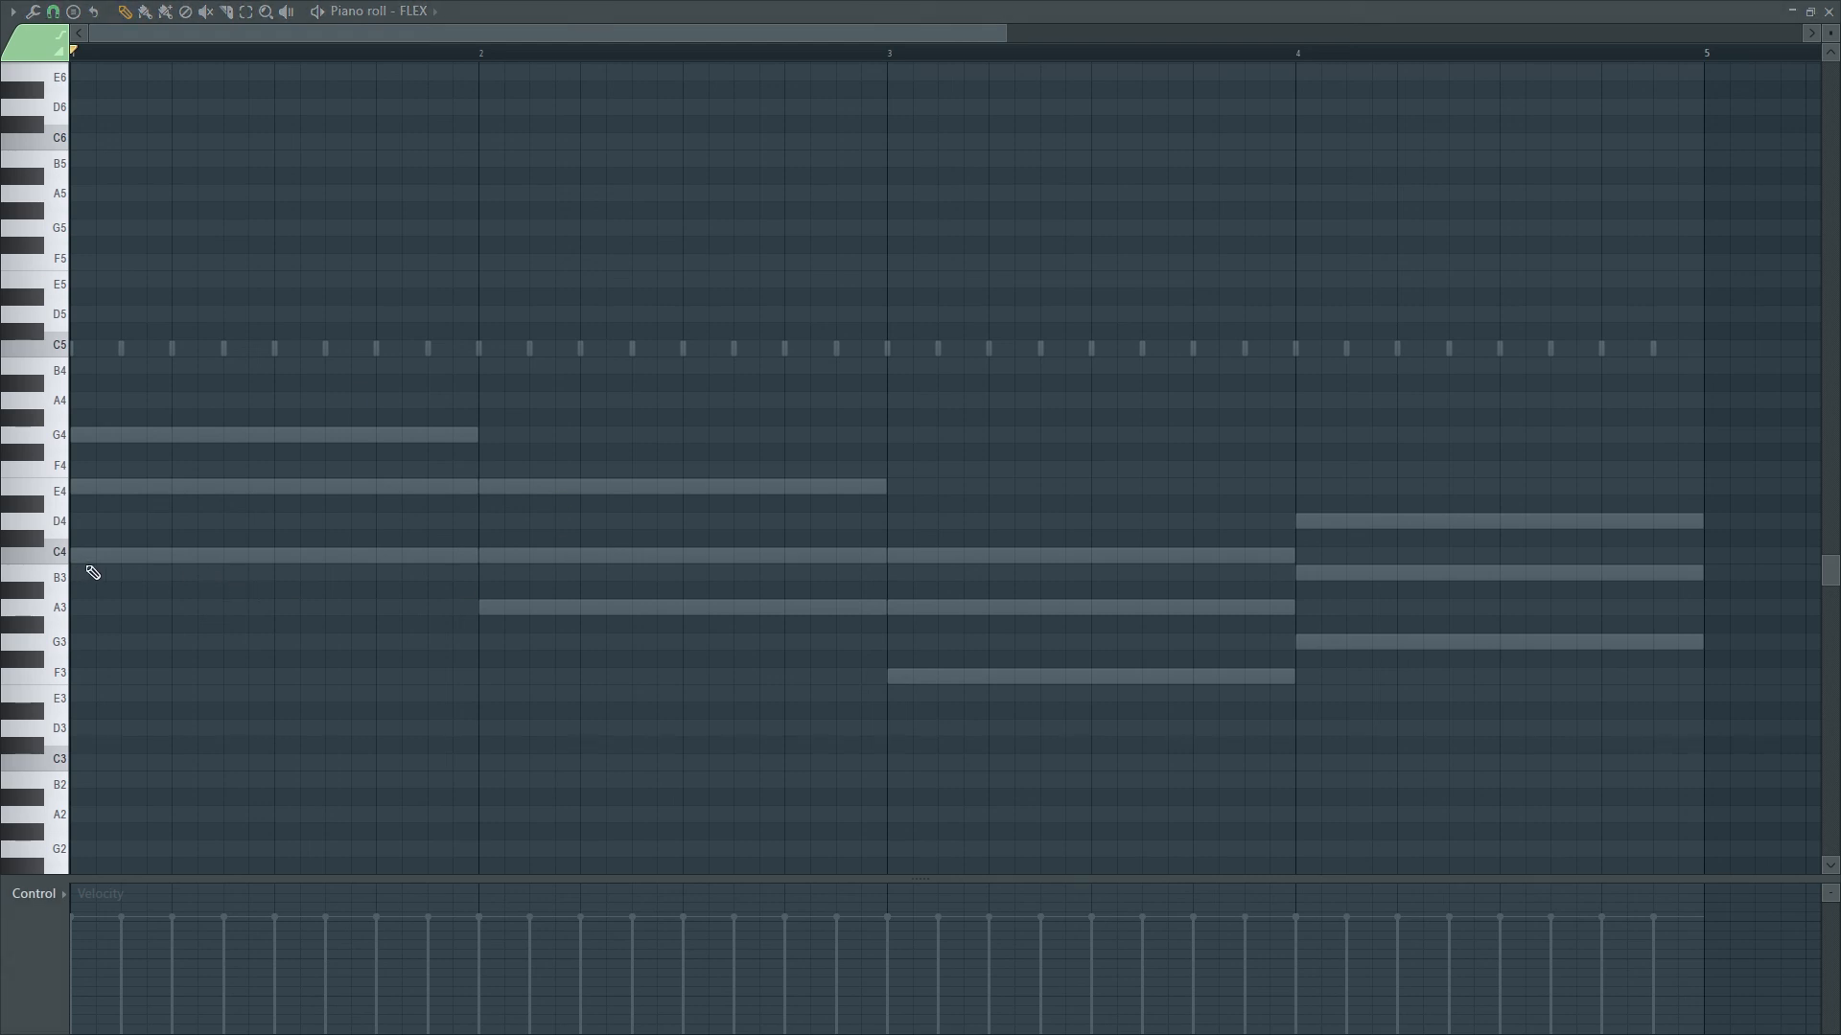
- Draw short C4–E4–G4 arpeggio notes through bars 1 and 2
click(142, 553)
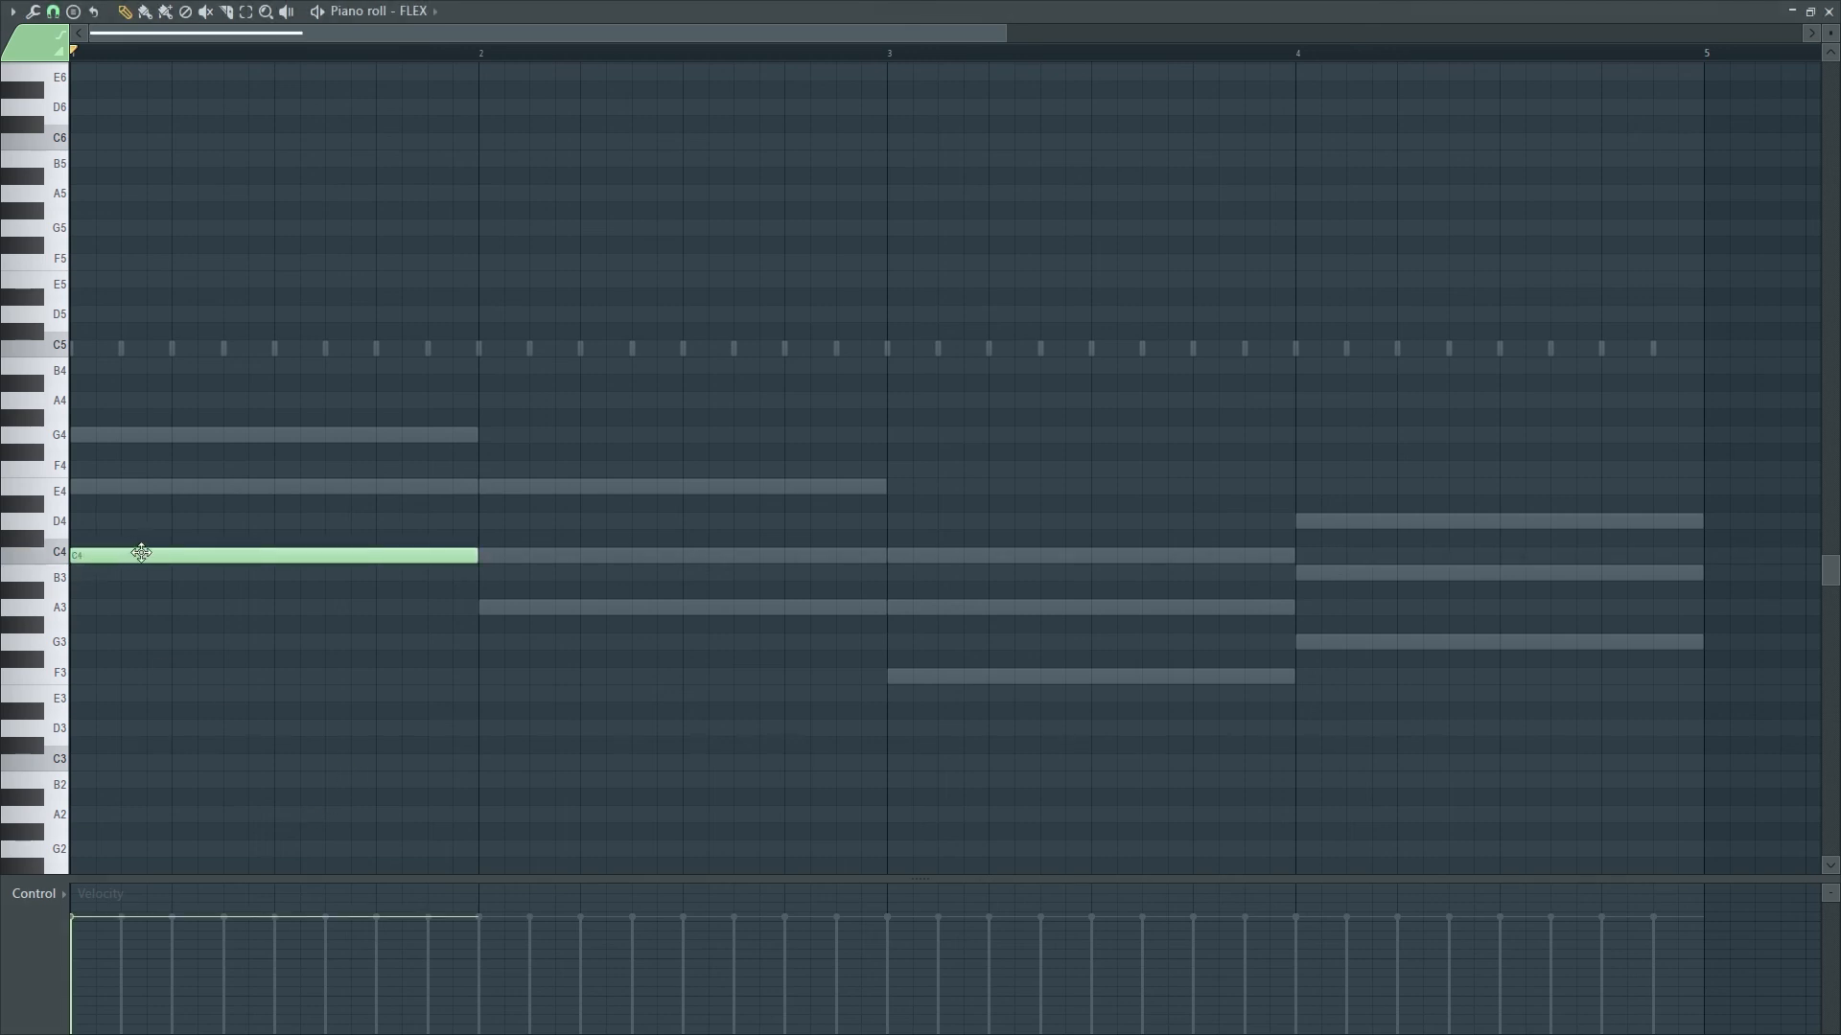
drag(476, 556, 93, 556)
click(183, 491)
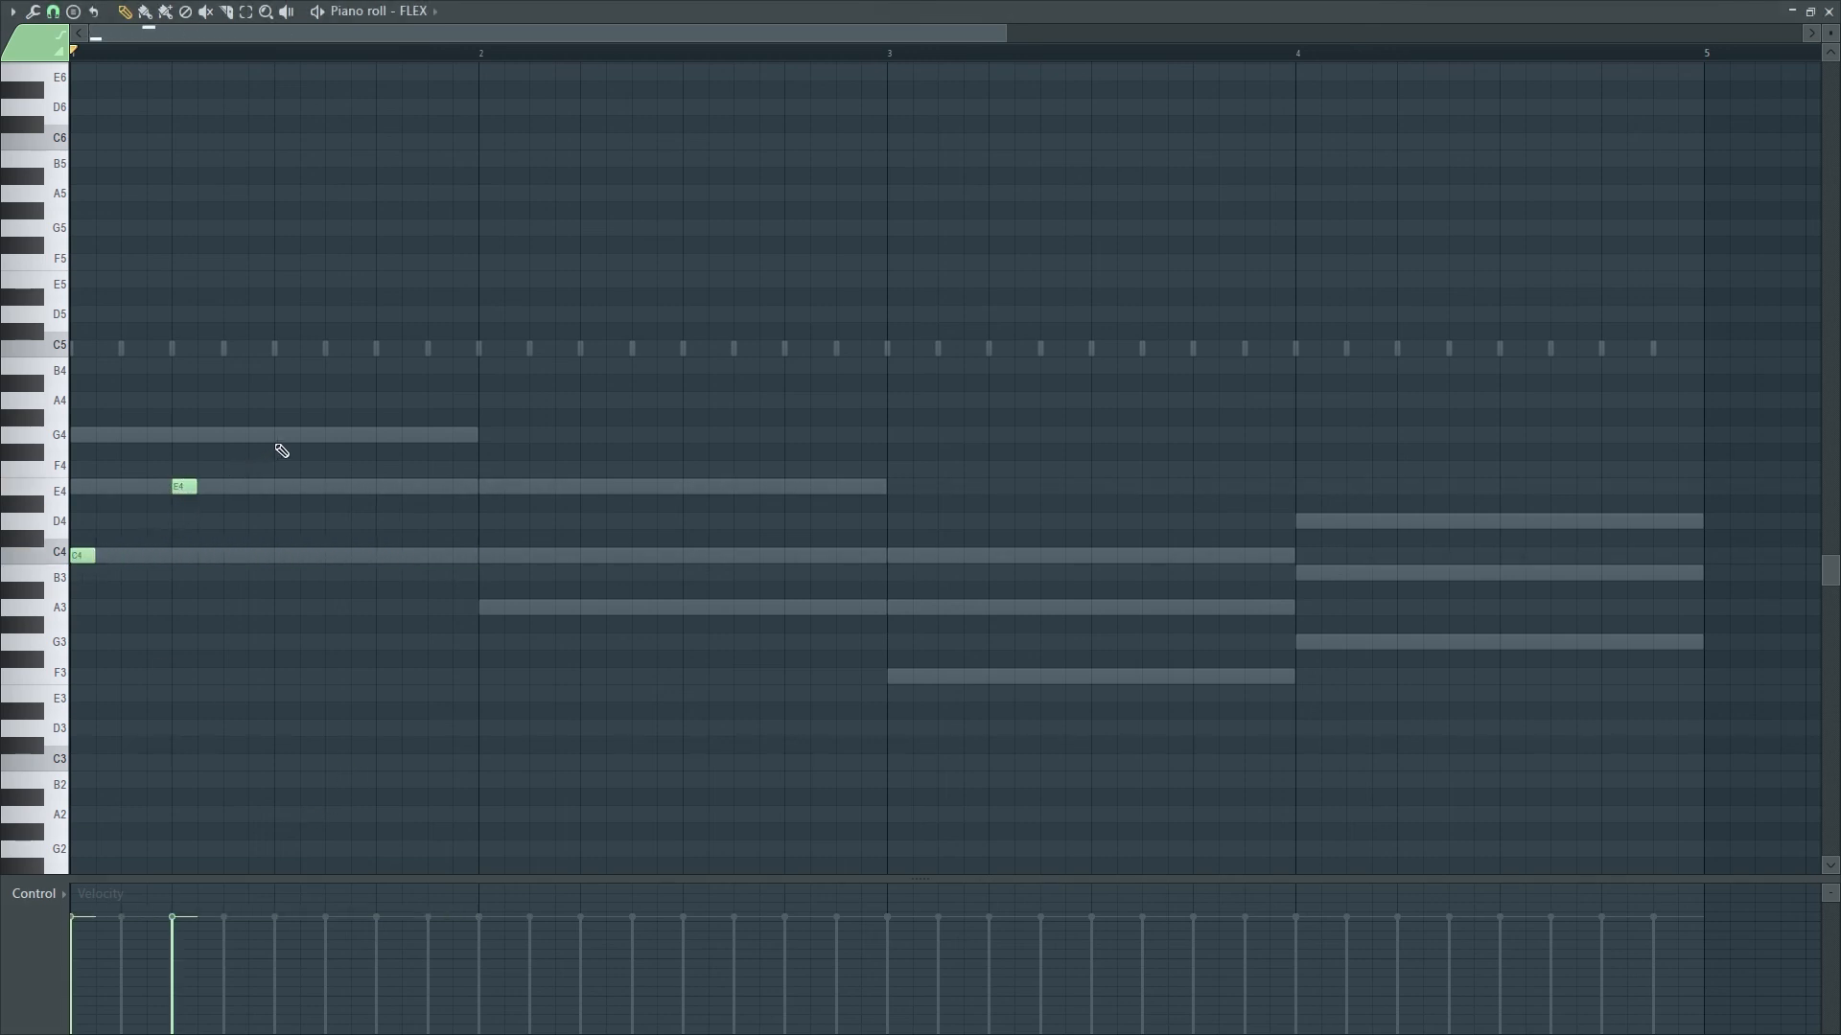
click(284, 437)
click(487, 556)
click(590, 504)
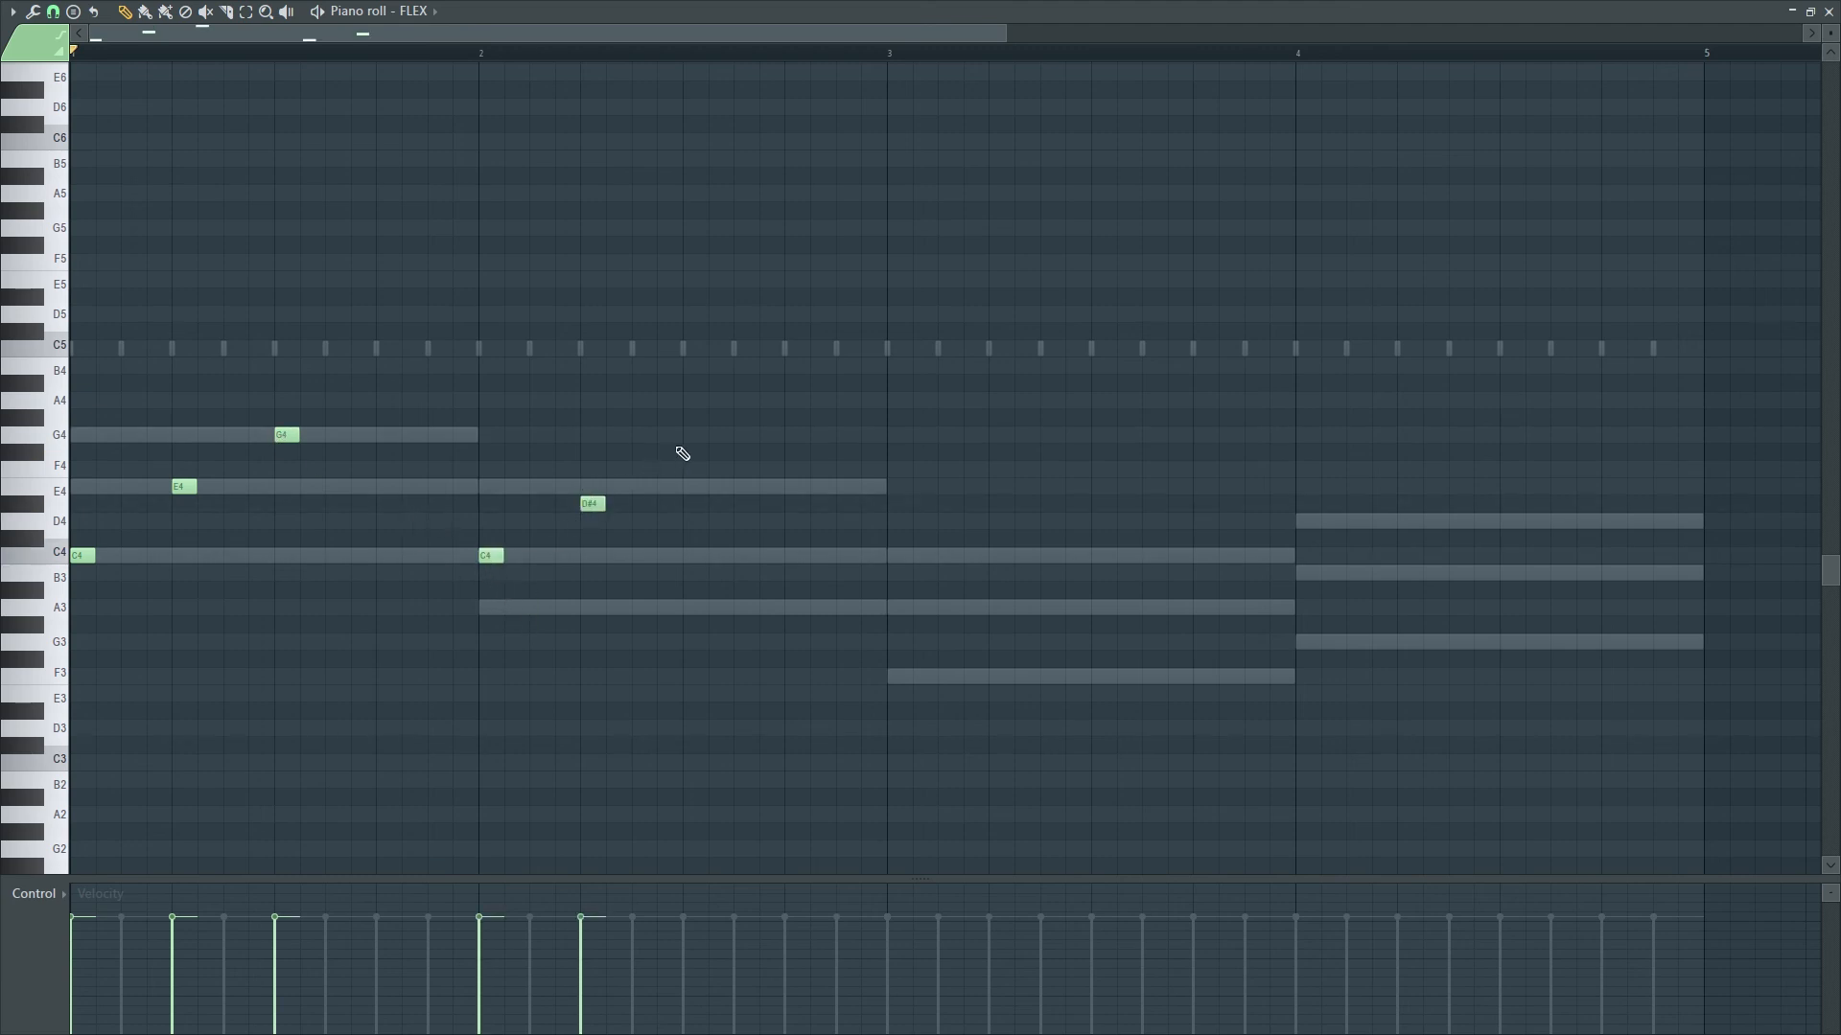
click(688, 436)
drag(592, 505, 590, 487)
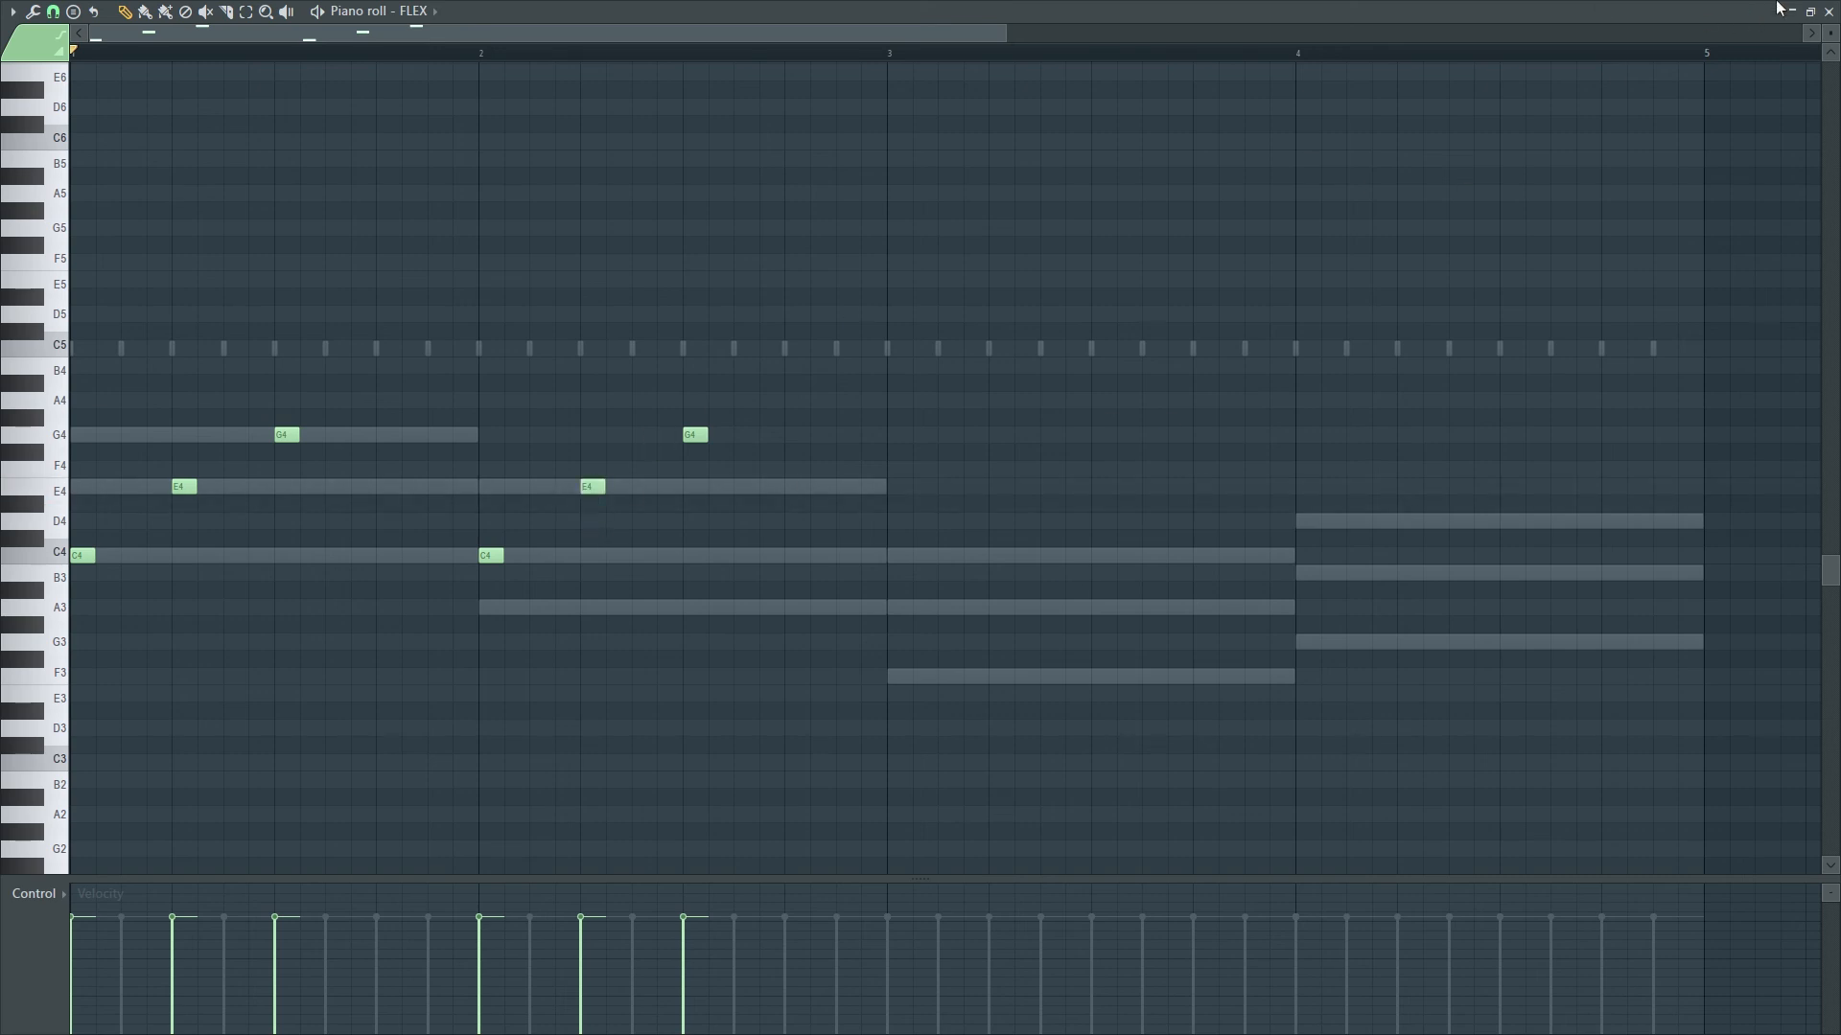
- Add an A3–C4–E4 arpeggio in bar 3
click(1827, 13)
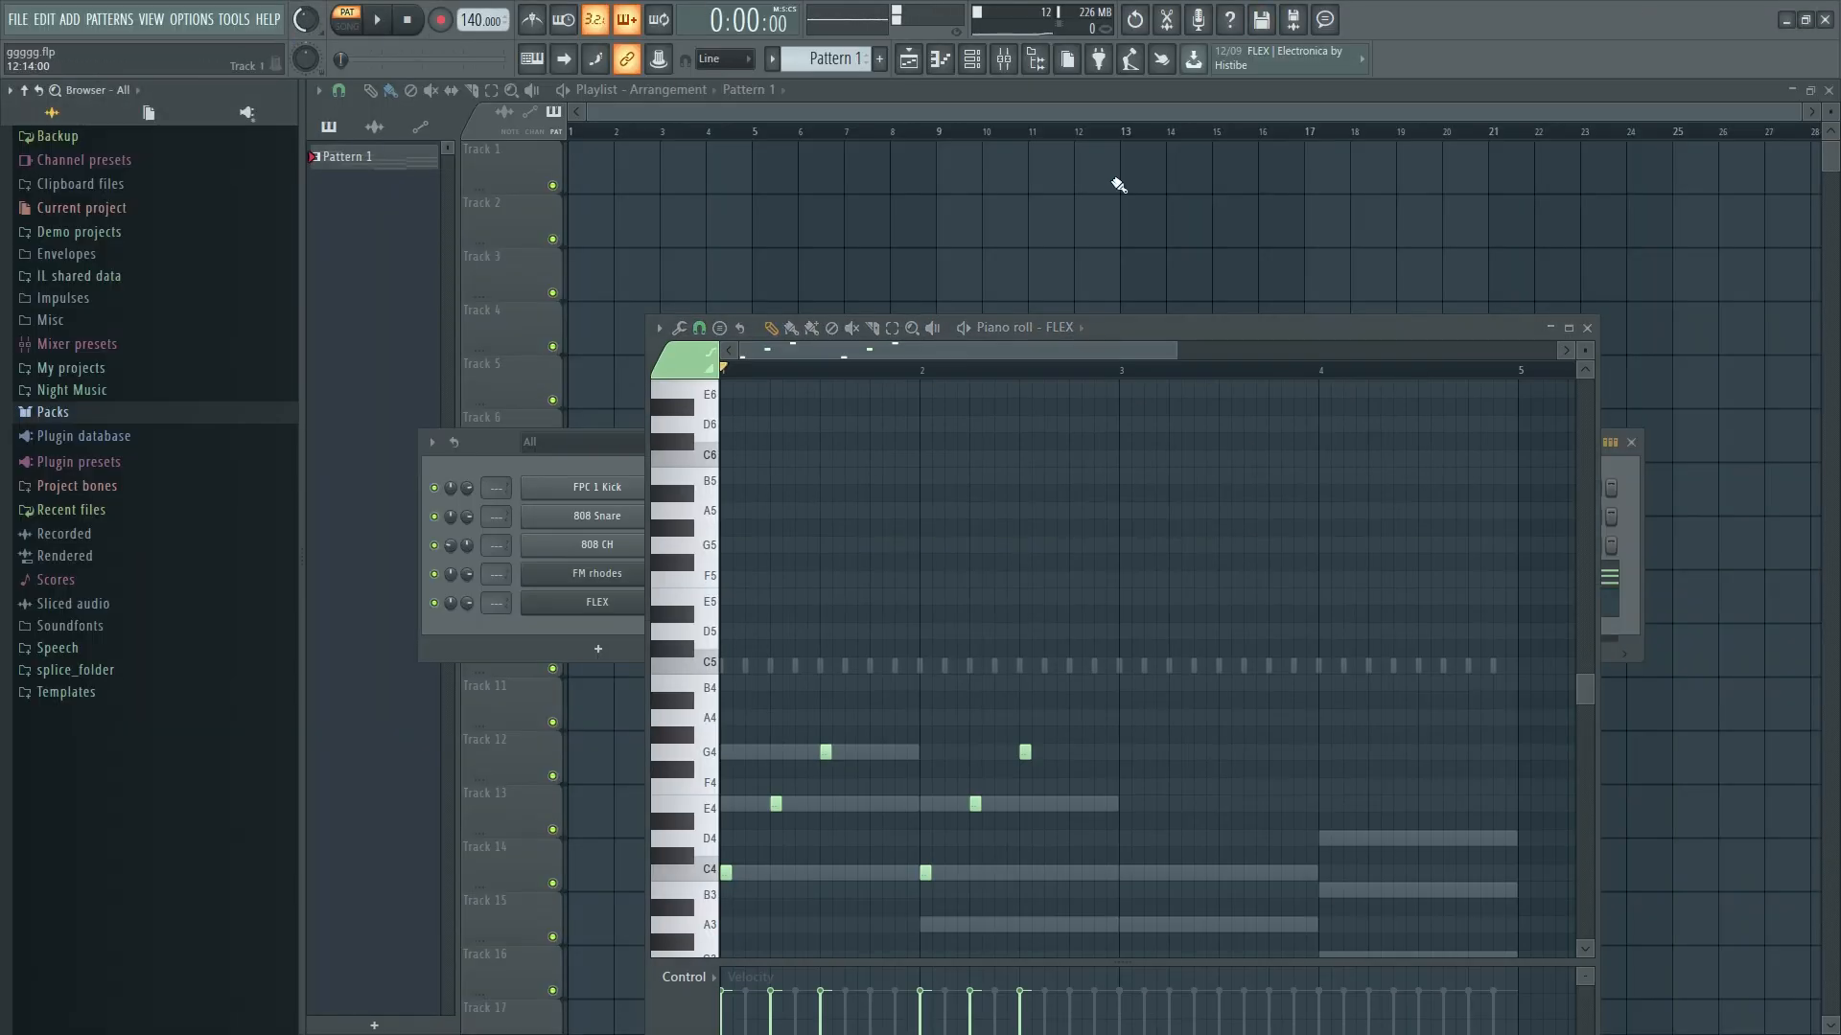
click(1568, 327)
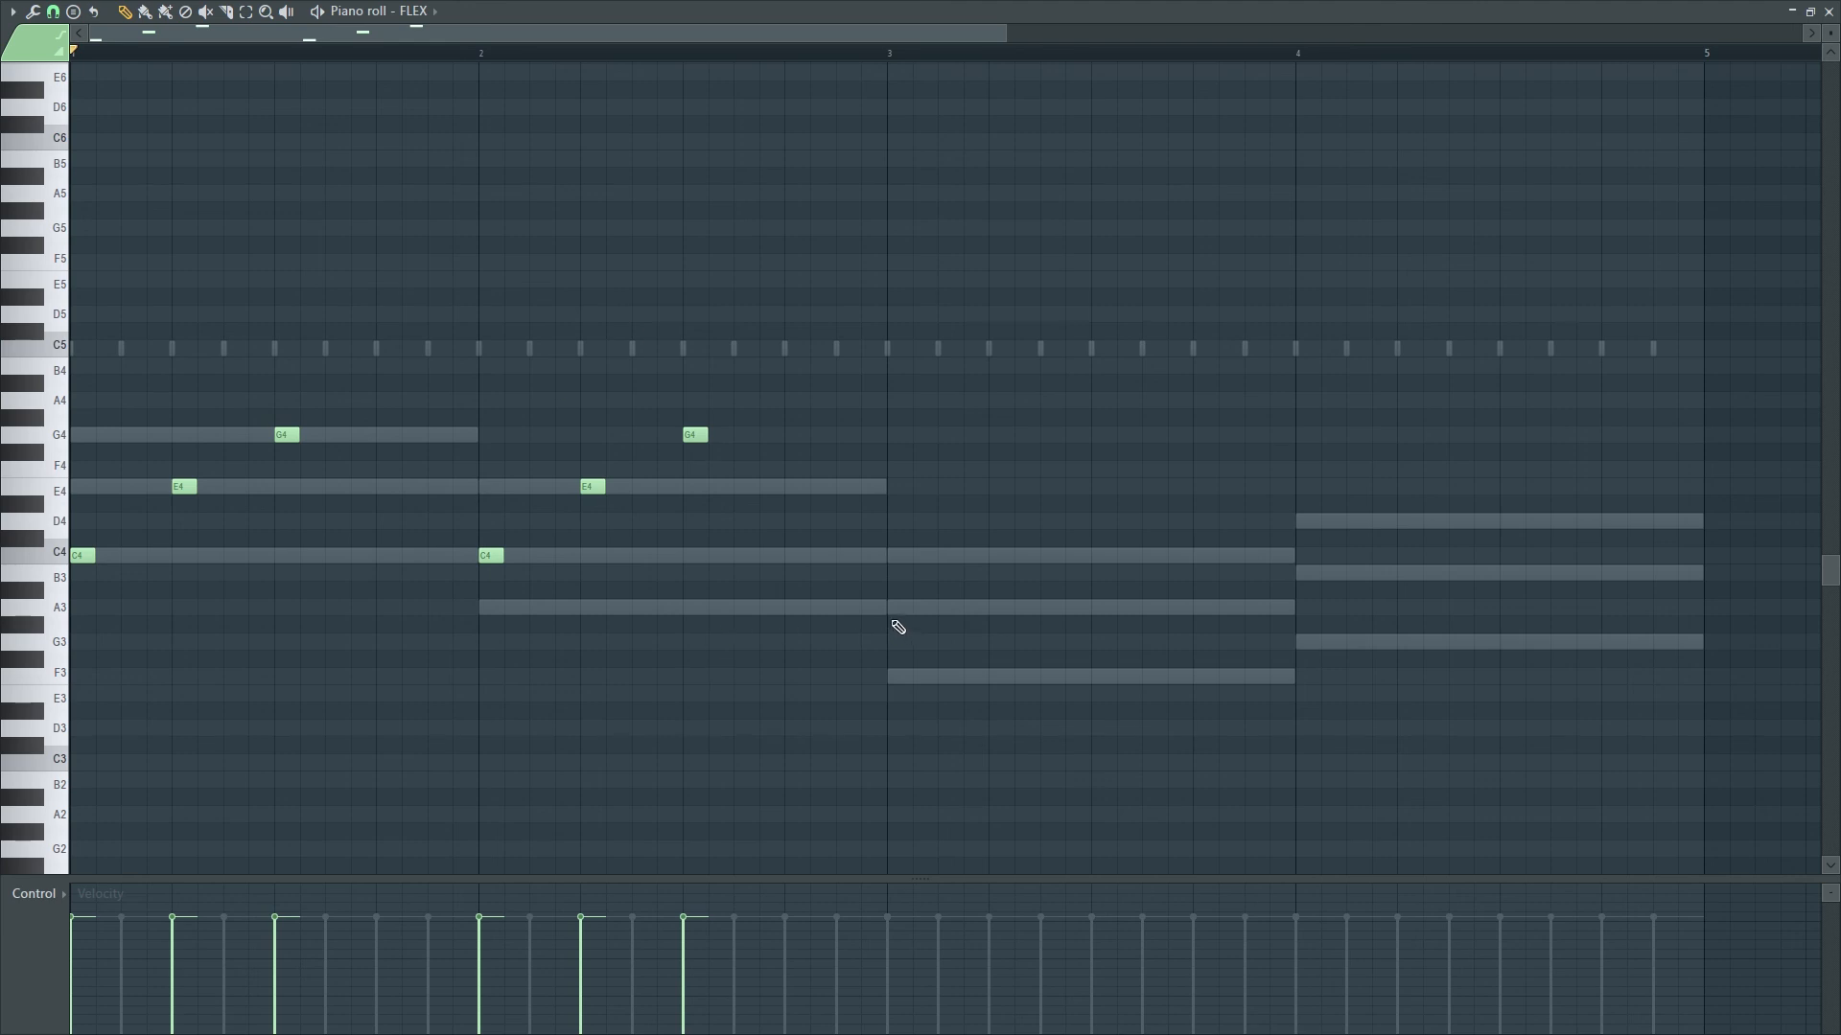
click(897, 625)
drag(901, 615, 901, 607)
click(999, 556)
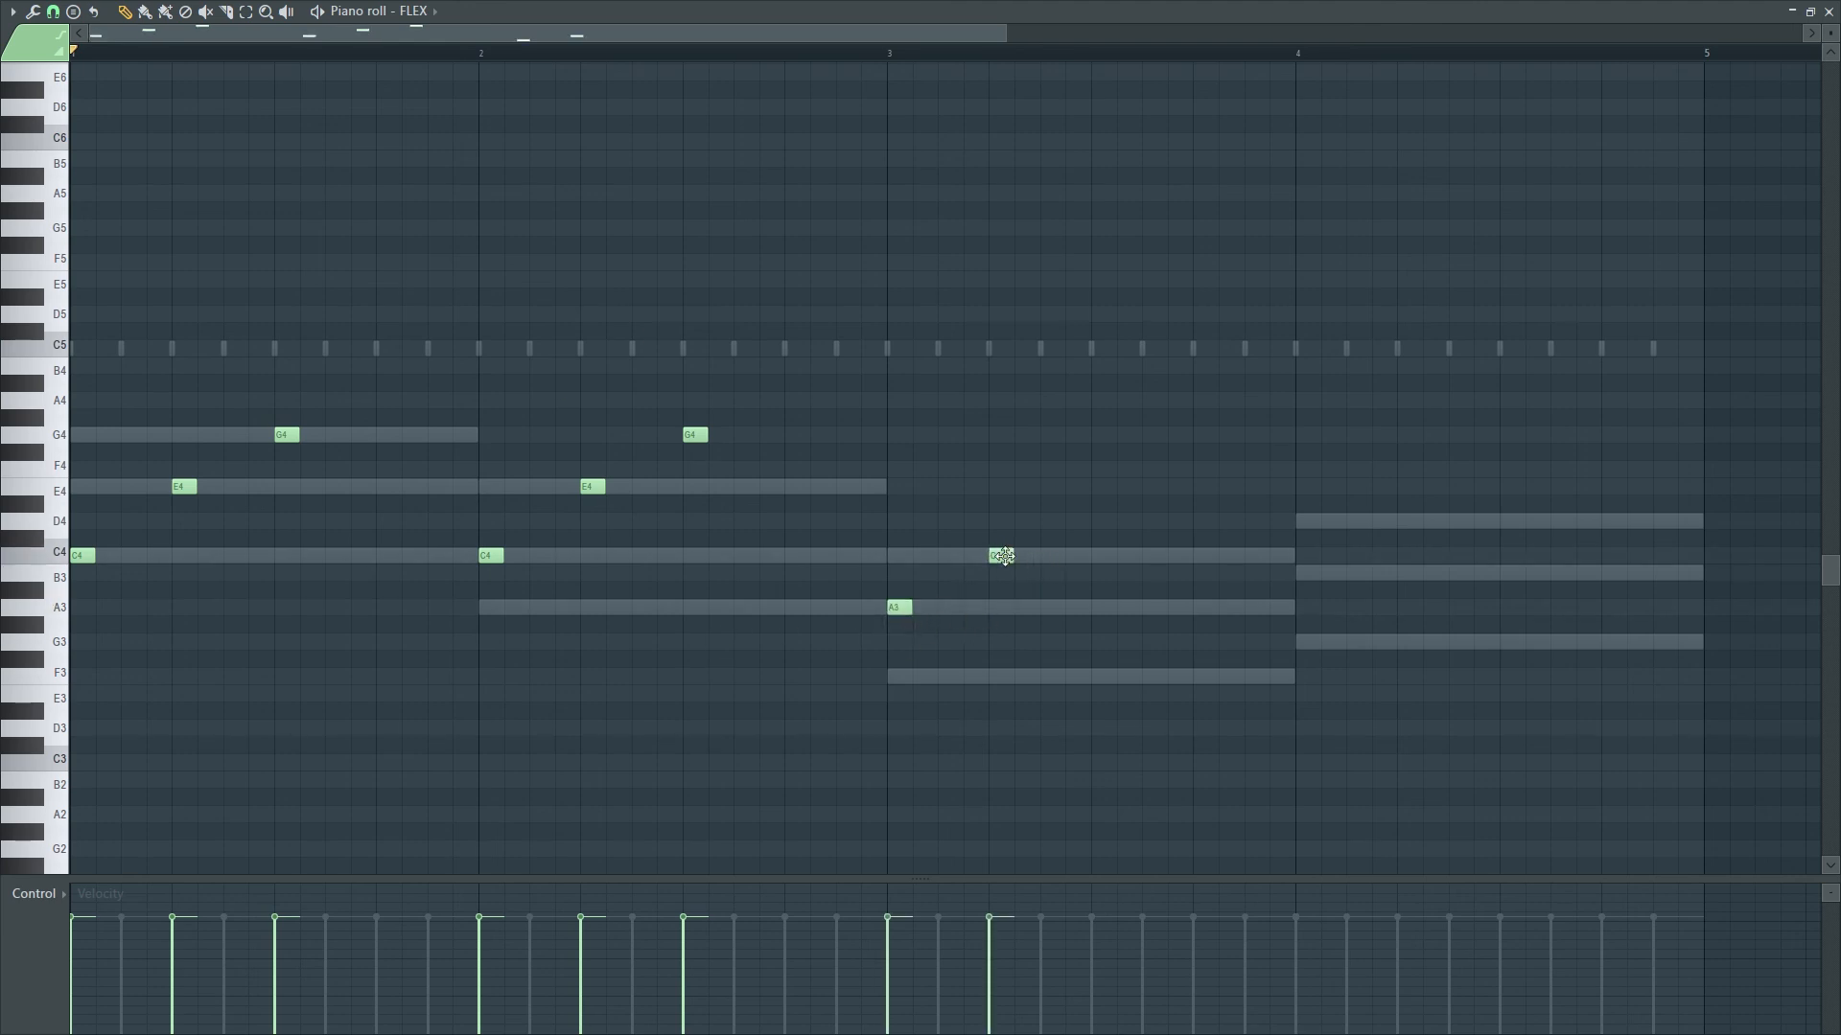
click(1098, 487)
- Add a G3–B3–D4–B3 arpeggio in bar 4
click(1301, 644)
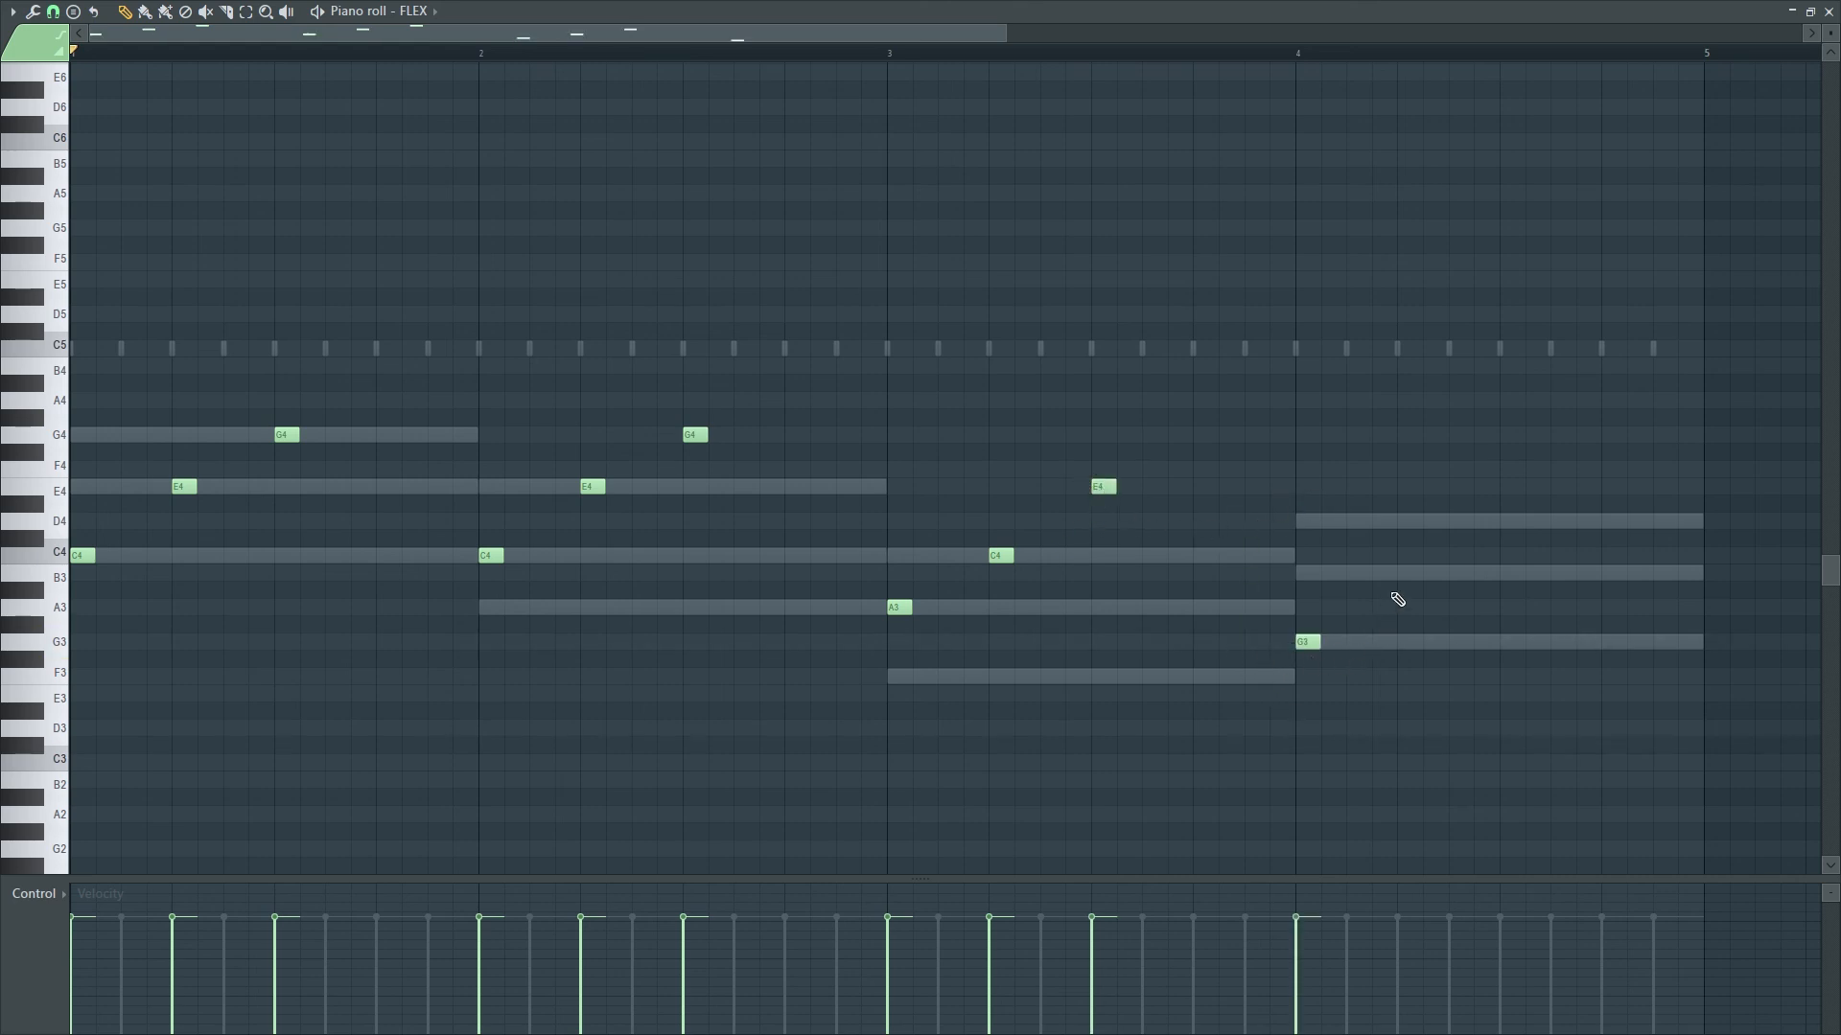
click(1404, 575)
click(1505, 487)
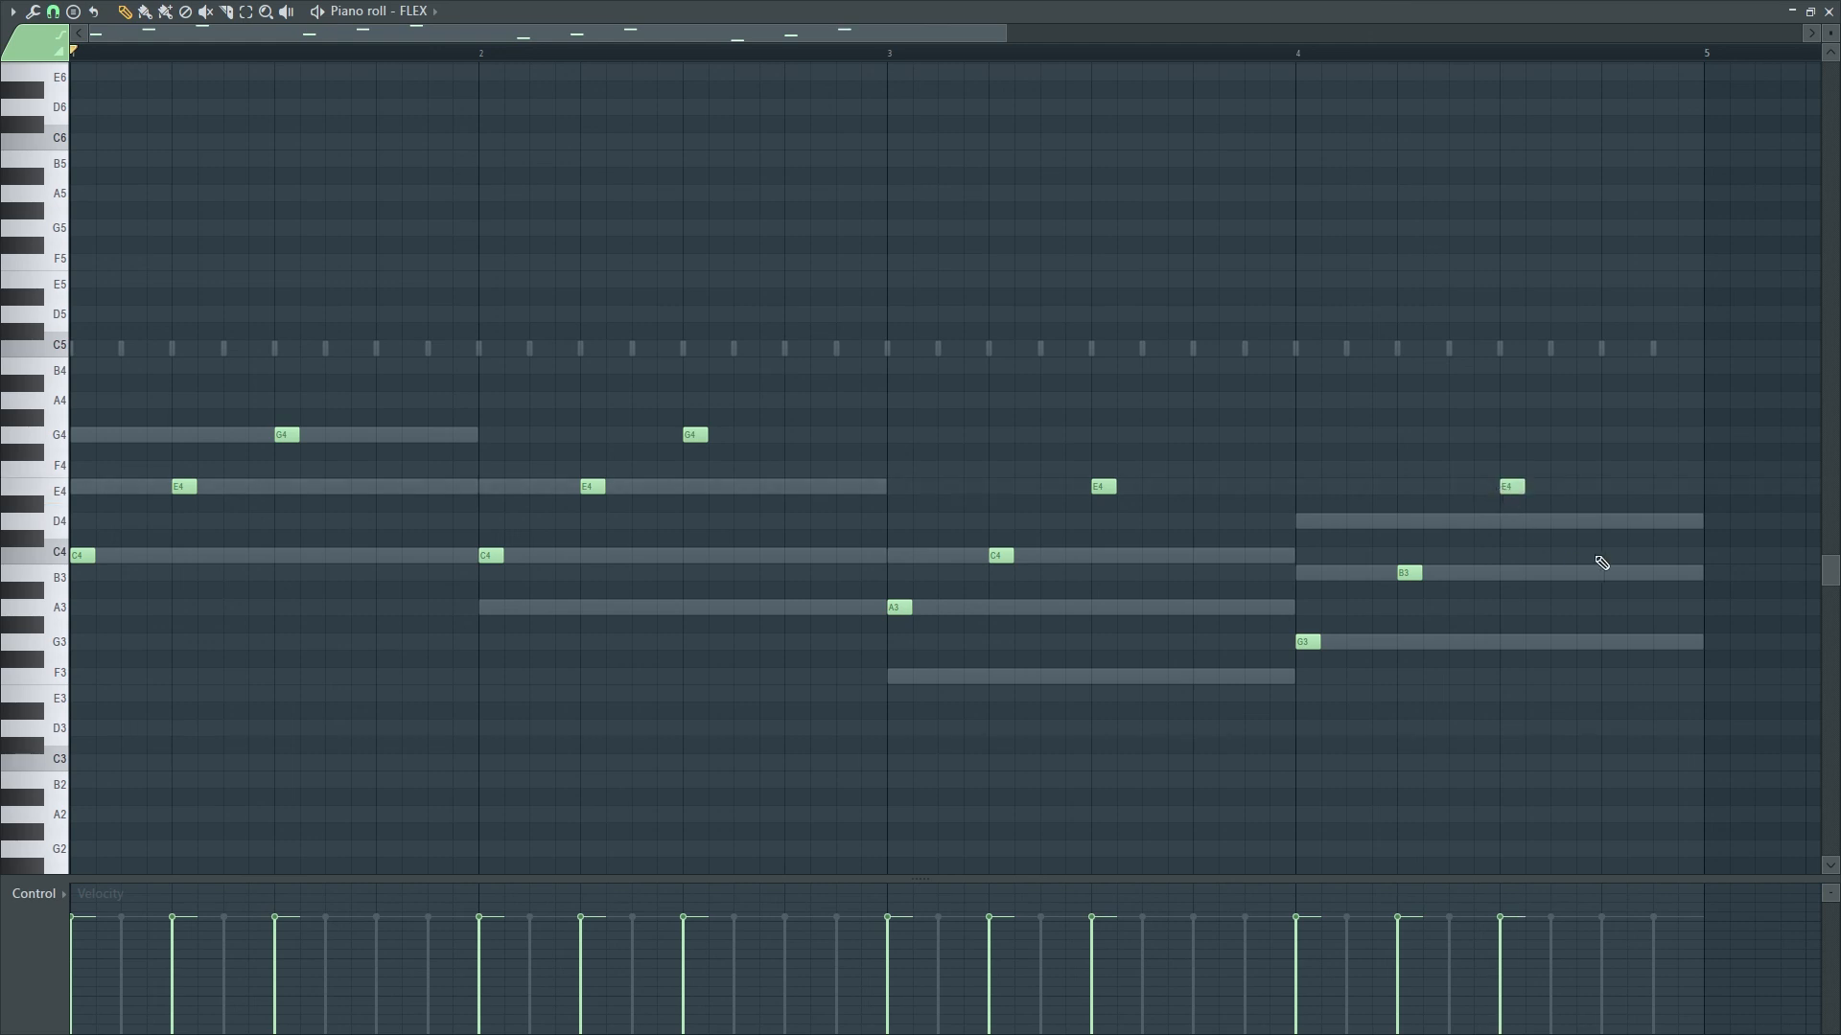
click(1611, 579)
mouse_move(1512, 486)
mouse_down()
mouse_move(1505, 539)
mouse_move(1507, 522)
mouse_up()
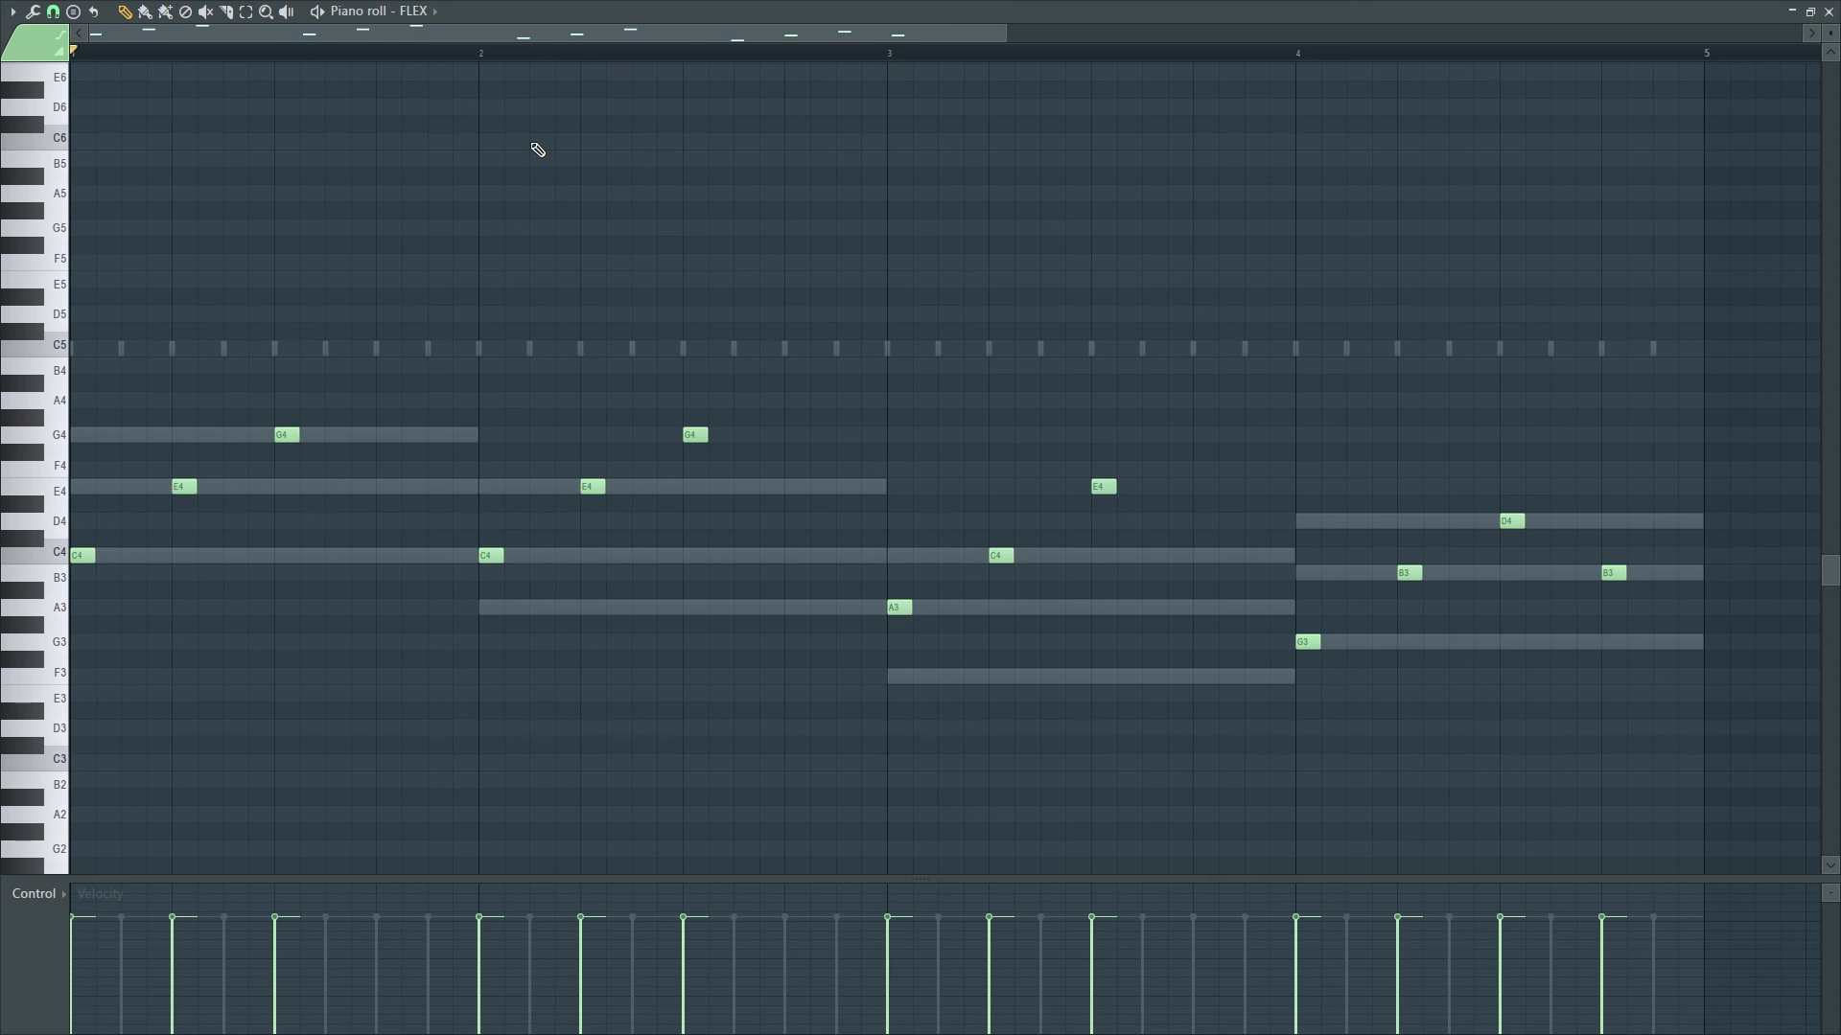
- Select all FLEX arpeggio notes, shift them up one octave, and play them back
key(ctrl+a)
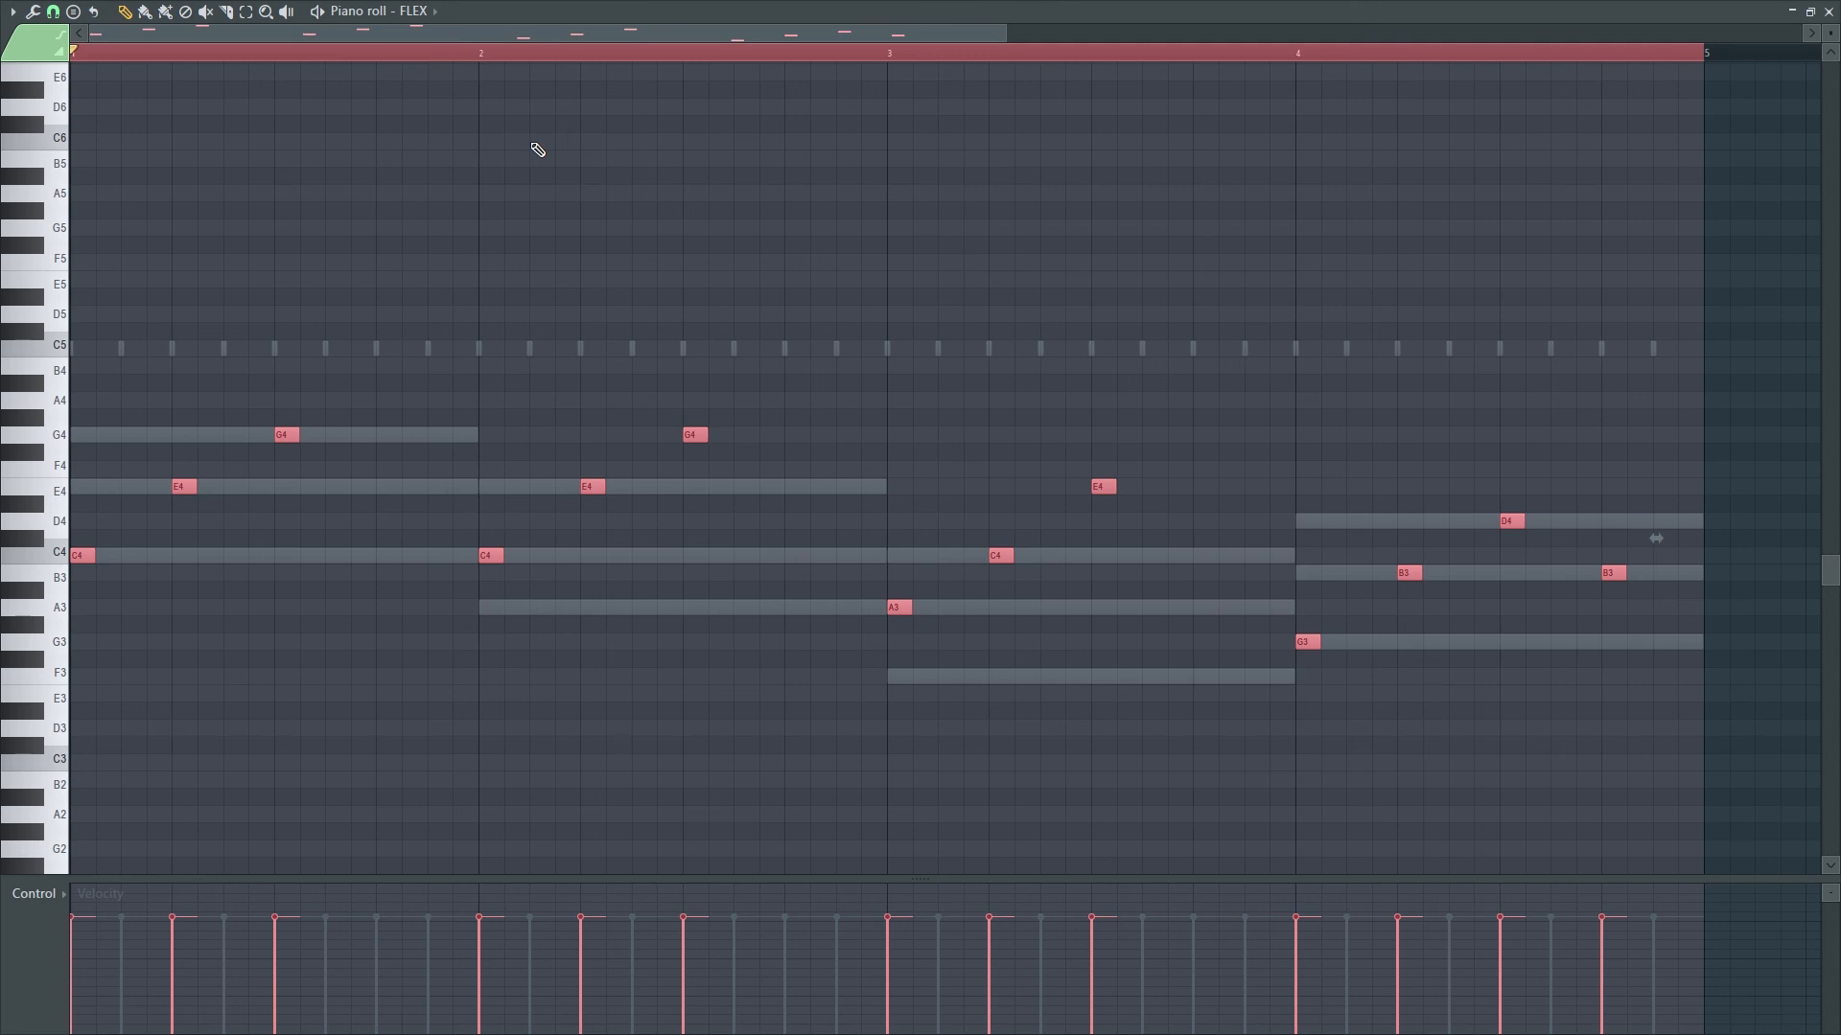
key(ctrl+Up)
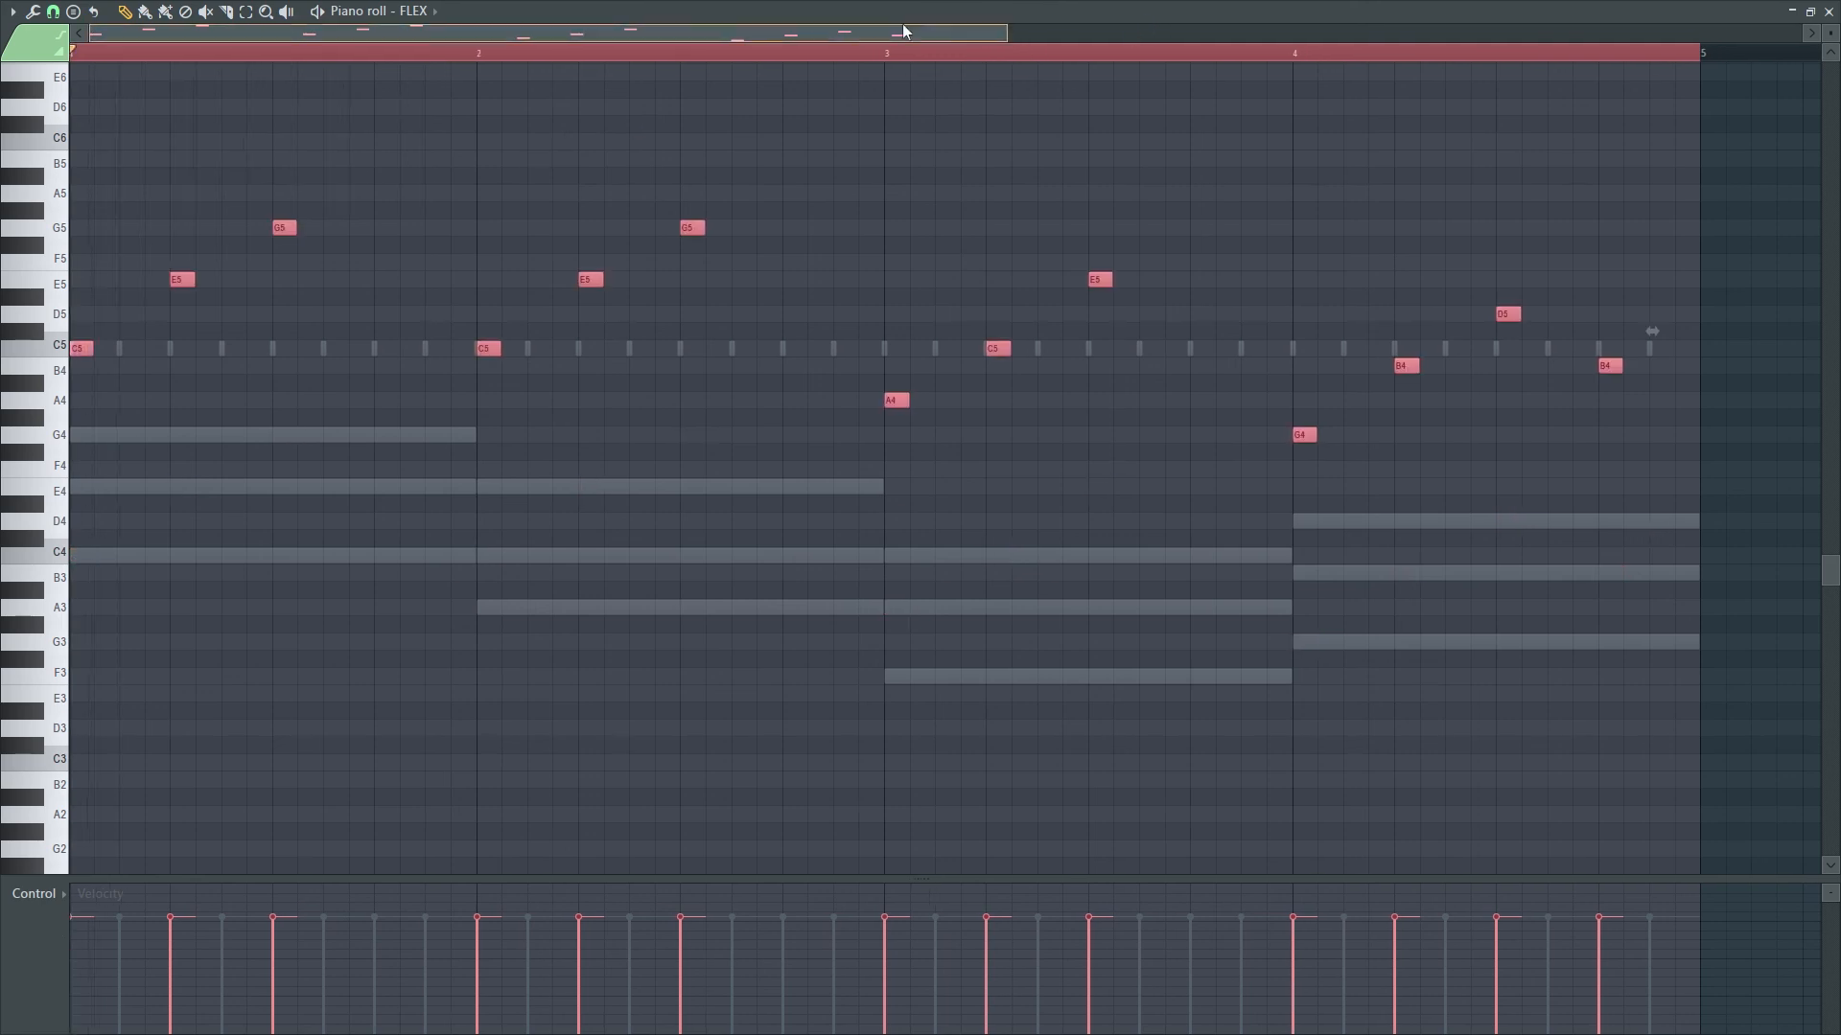
key(space)
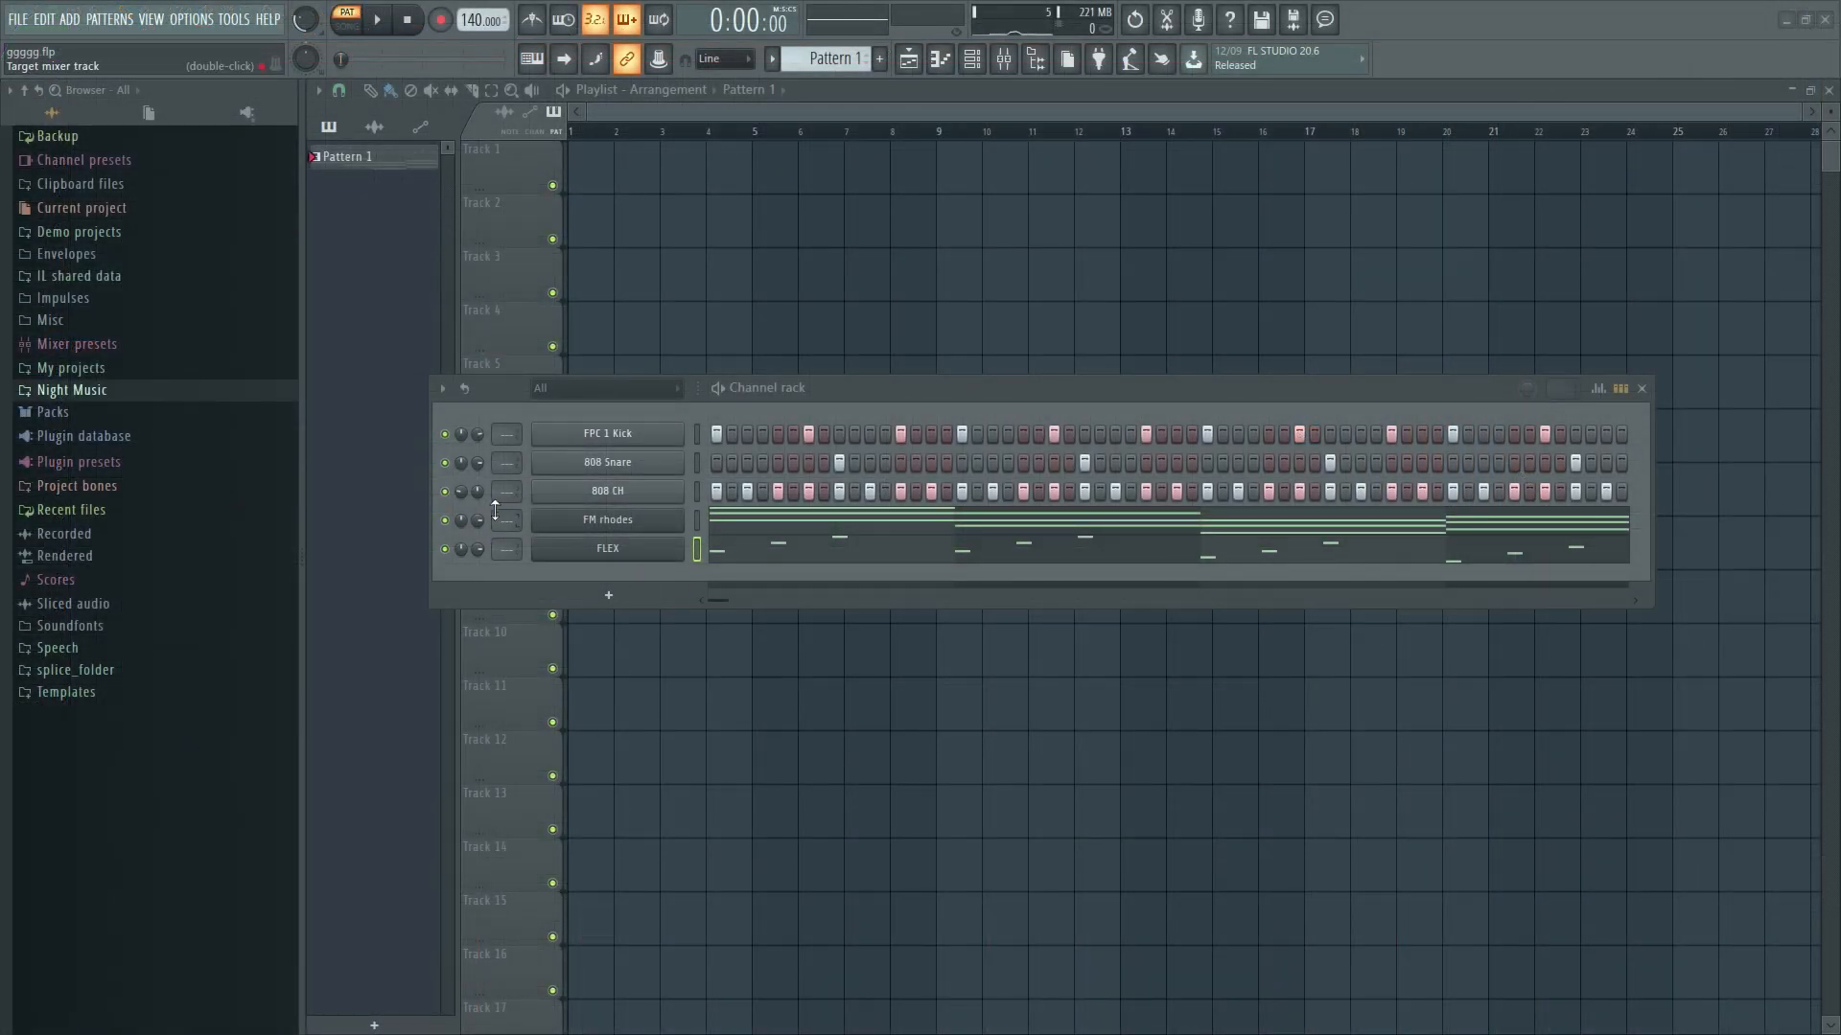
- Route FM rhodes to mixer insert 5 and 808 Snare to insert 1, checking with playback
drag(495, 519, 496, 508)
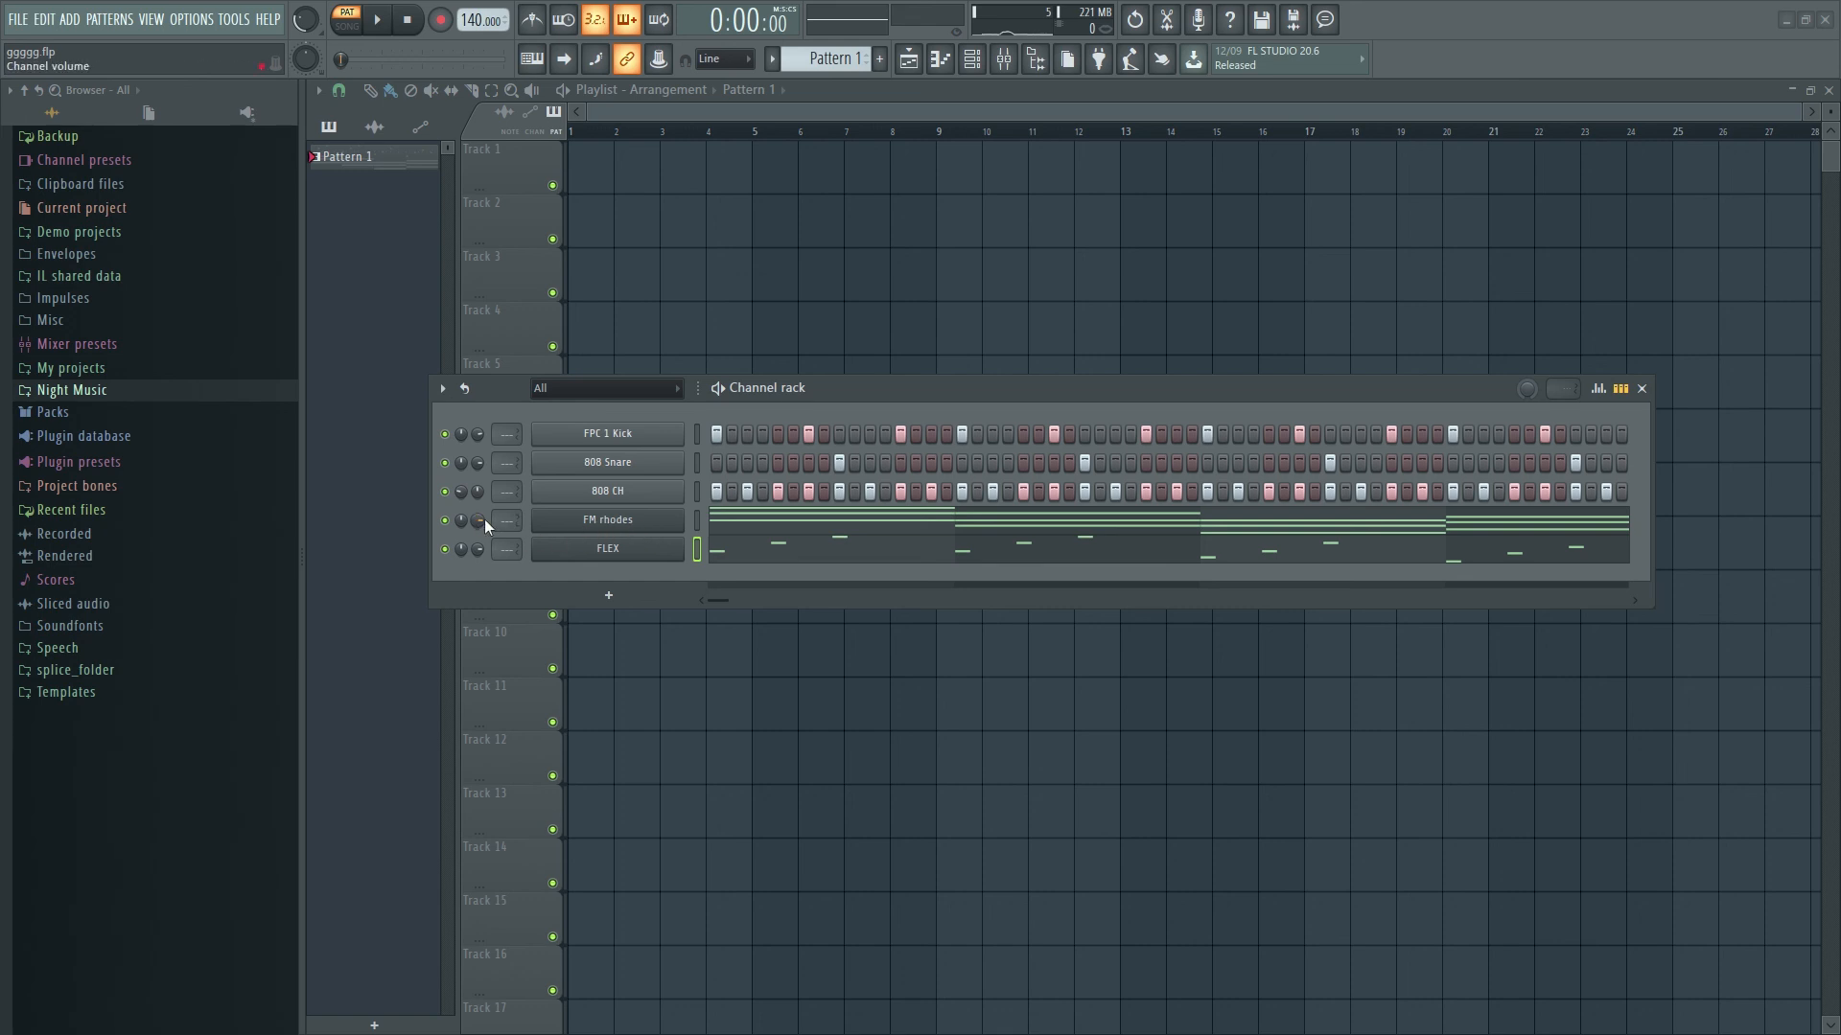
drag(507, 520, 507, 494)
key(F9)
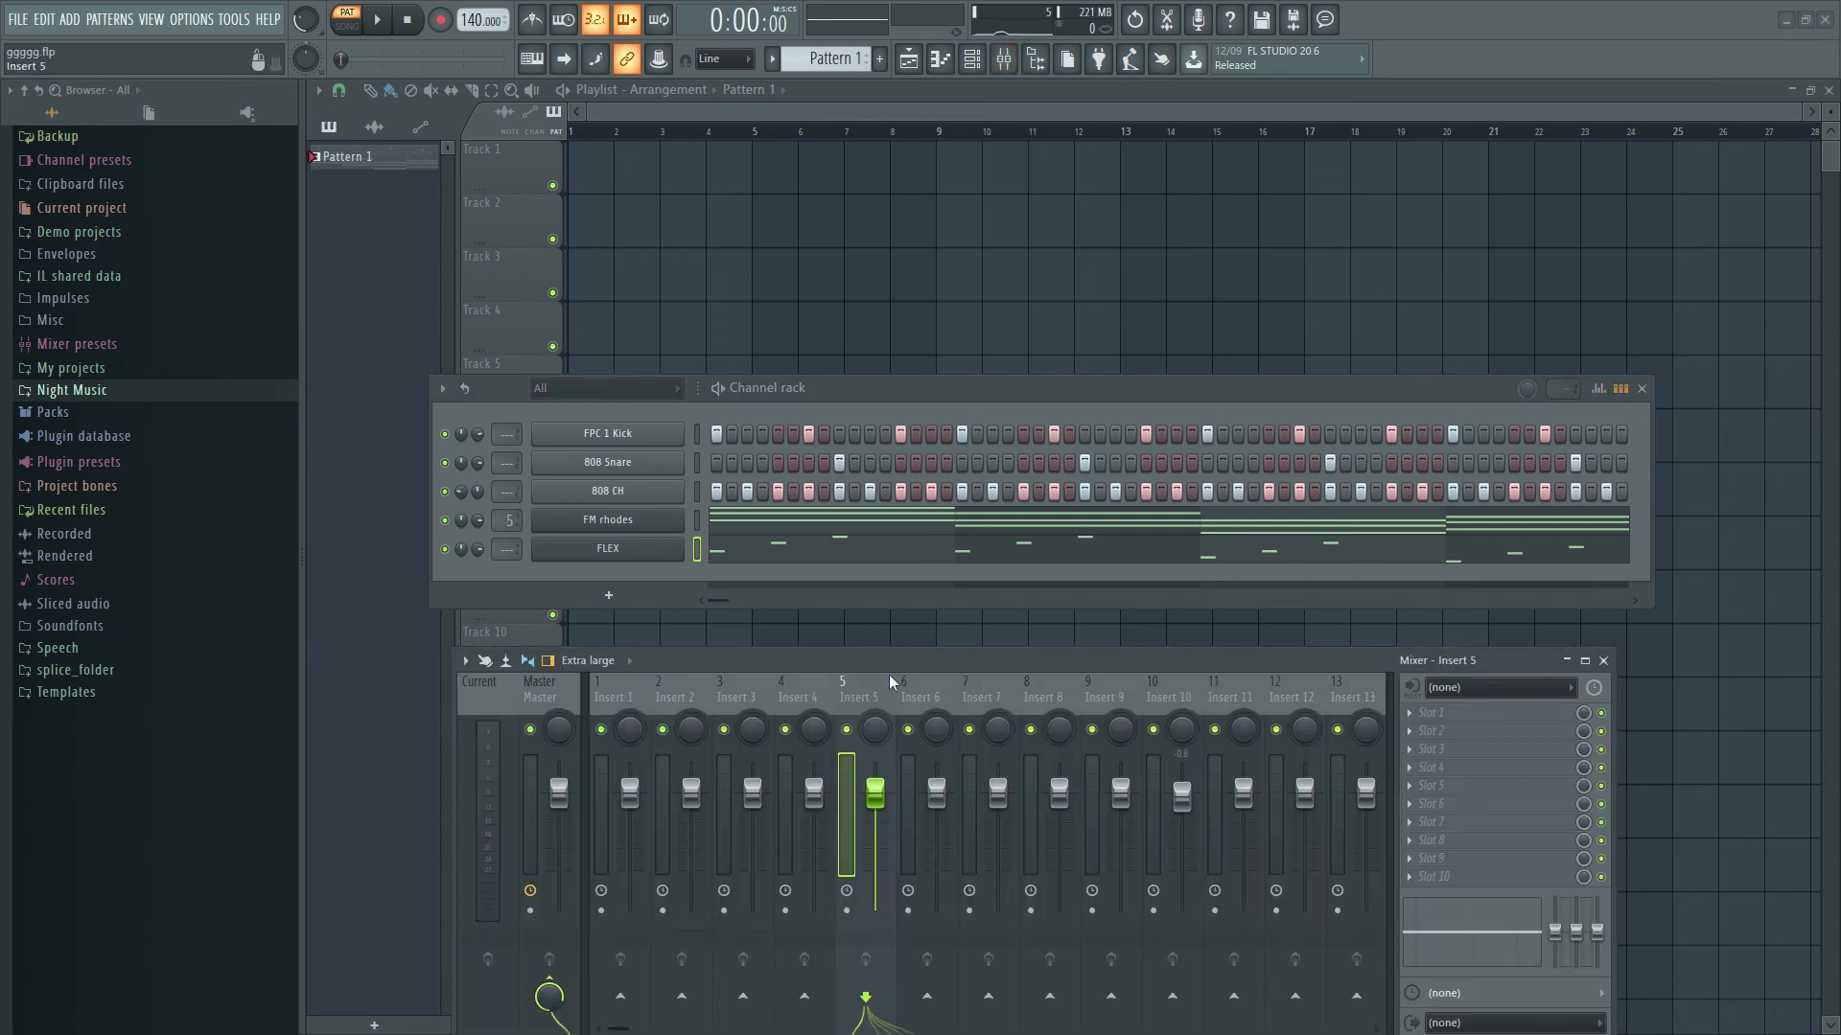
key(space)
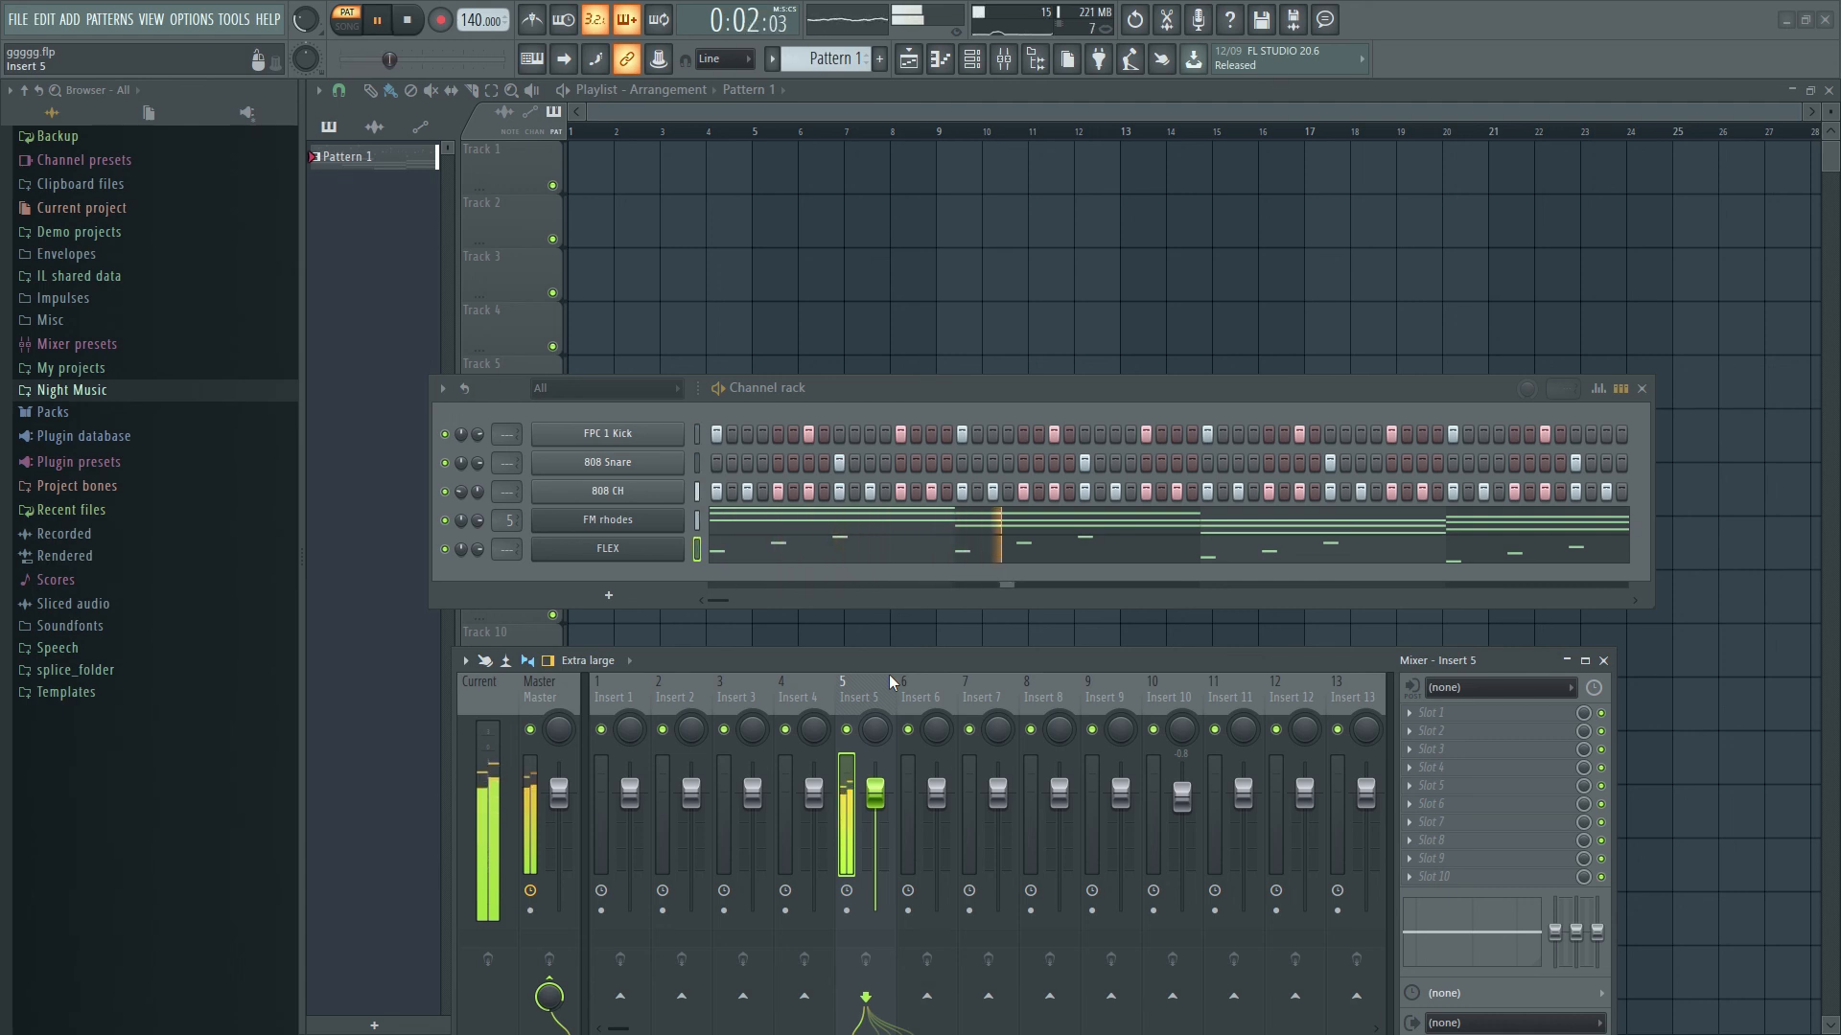
key(space)
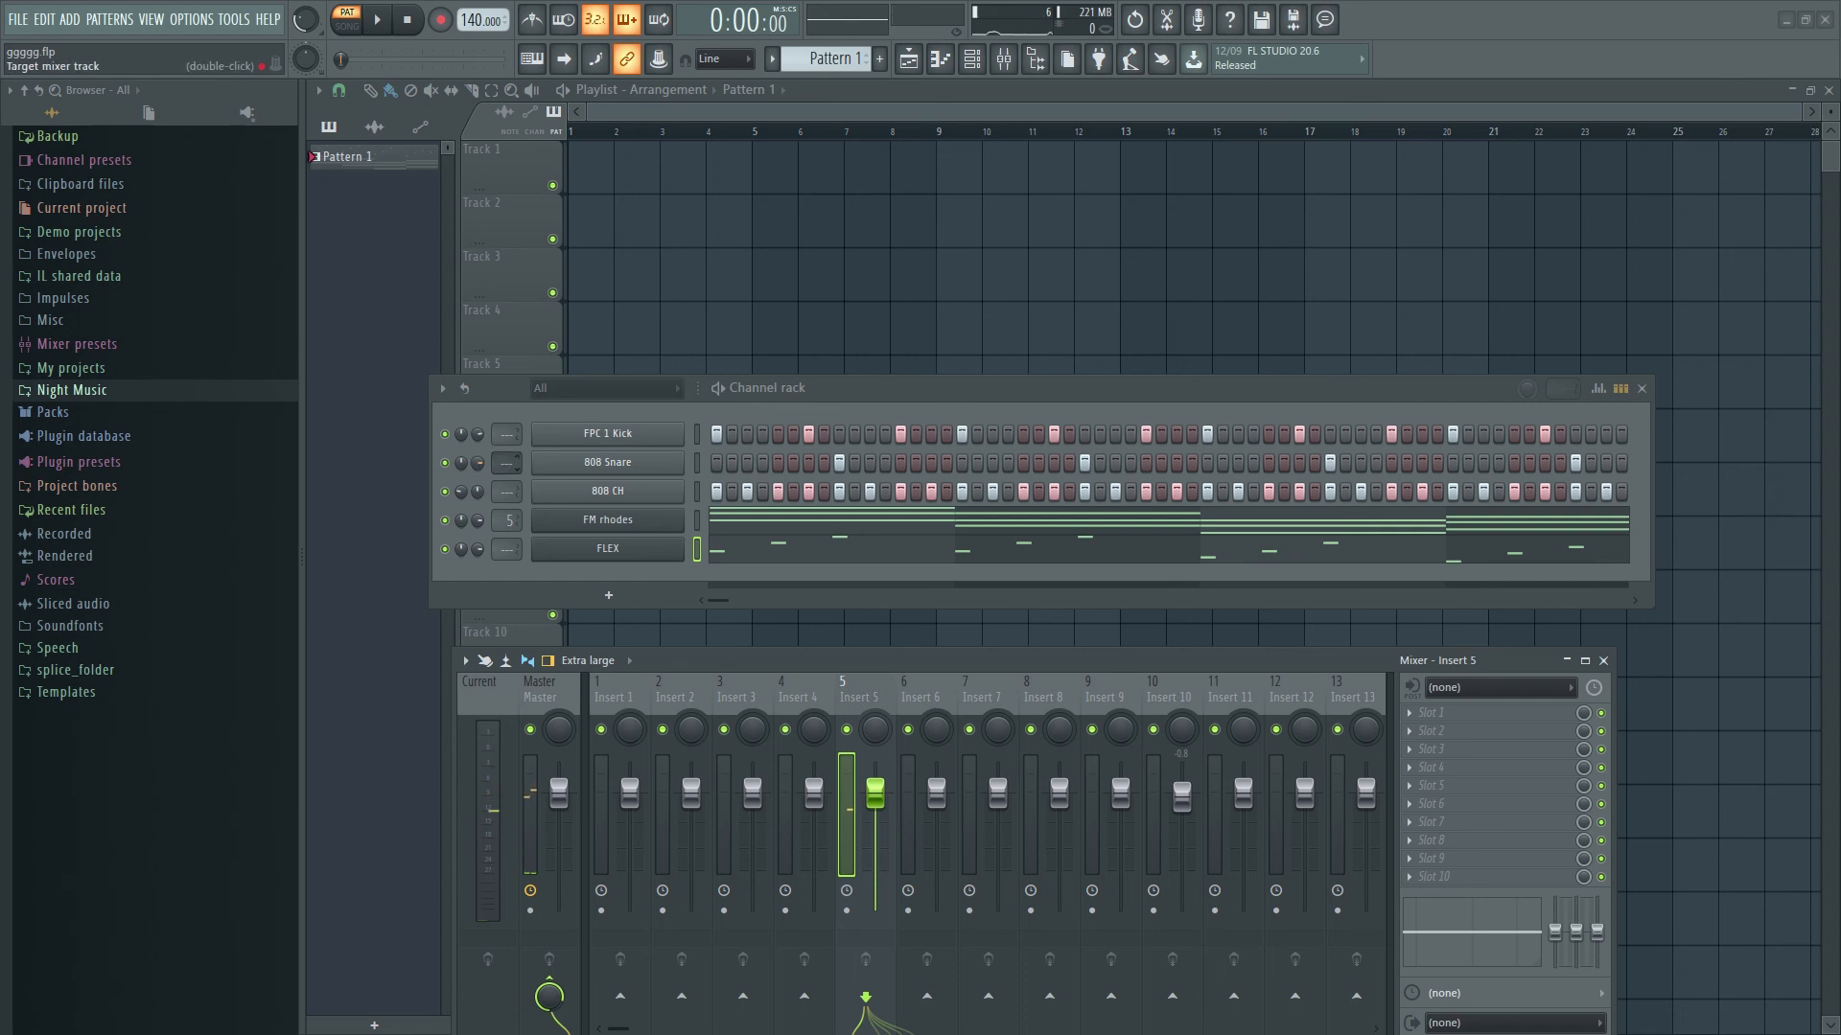
scroll(507, 463, up, 1)
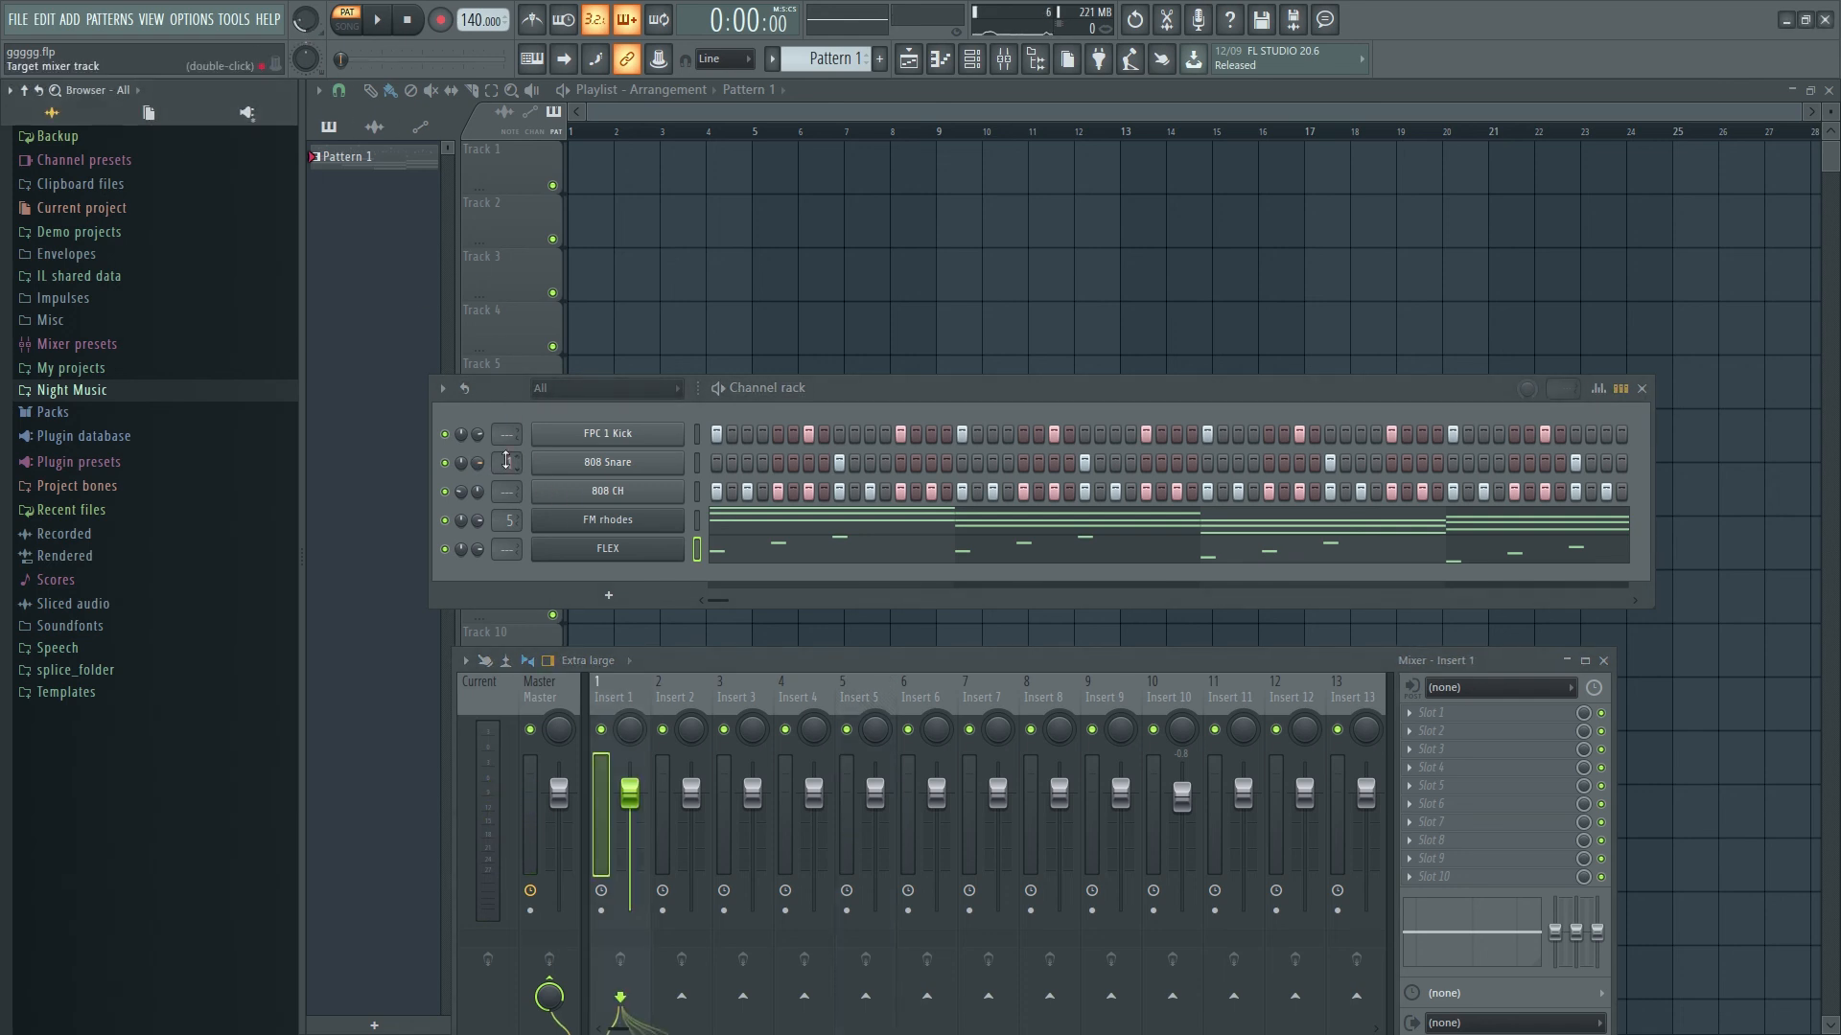
key(space)
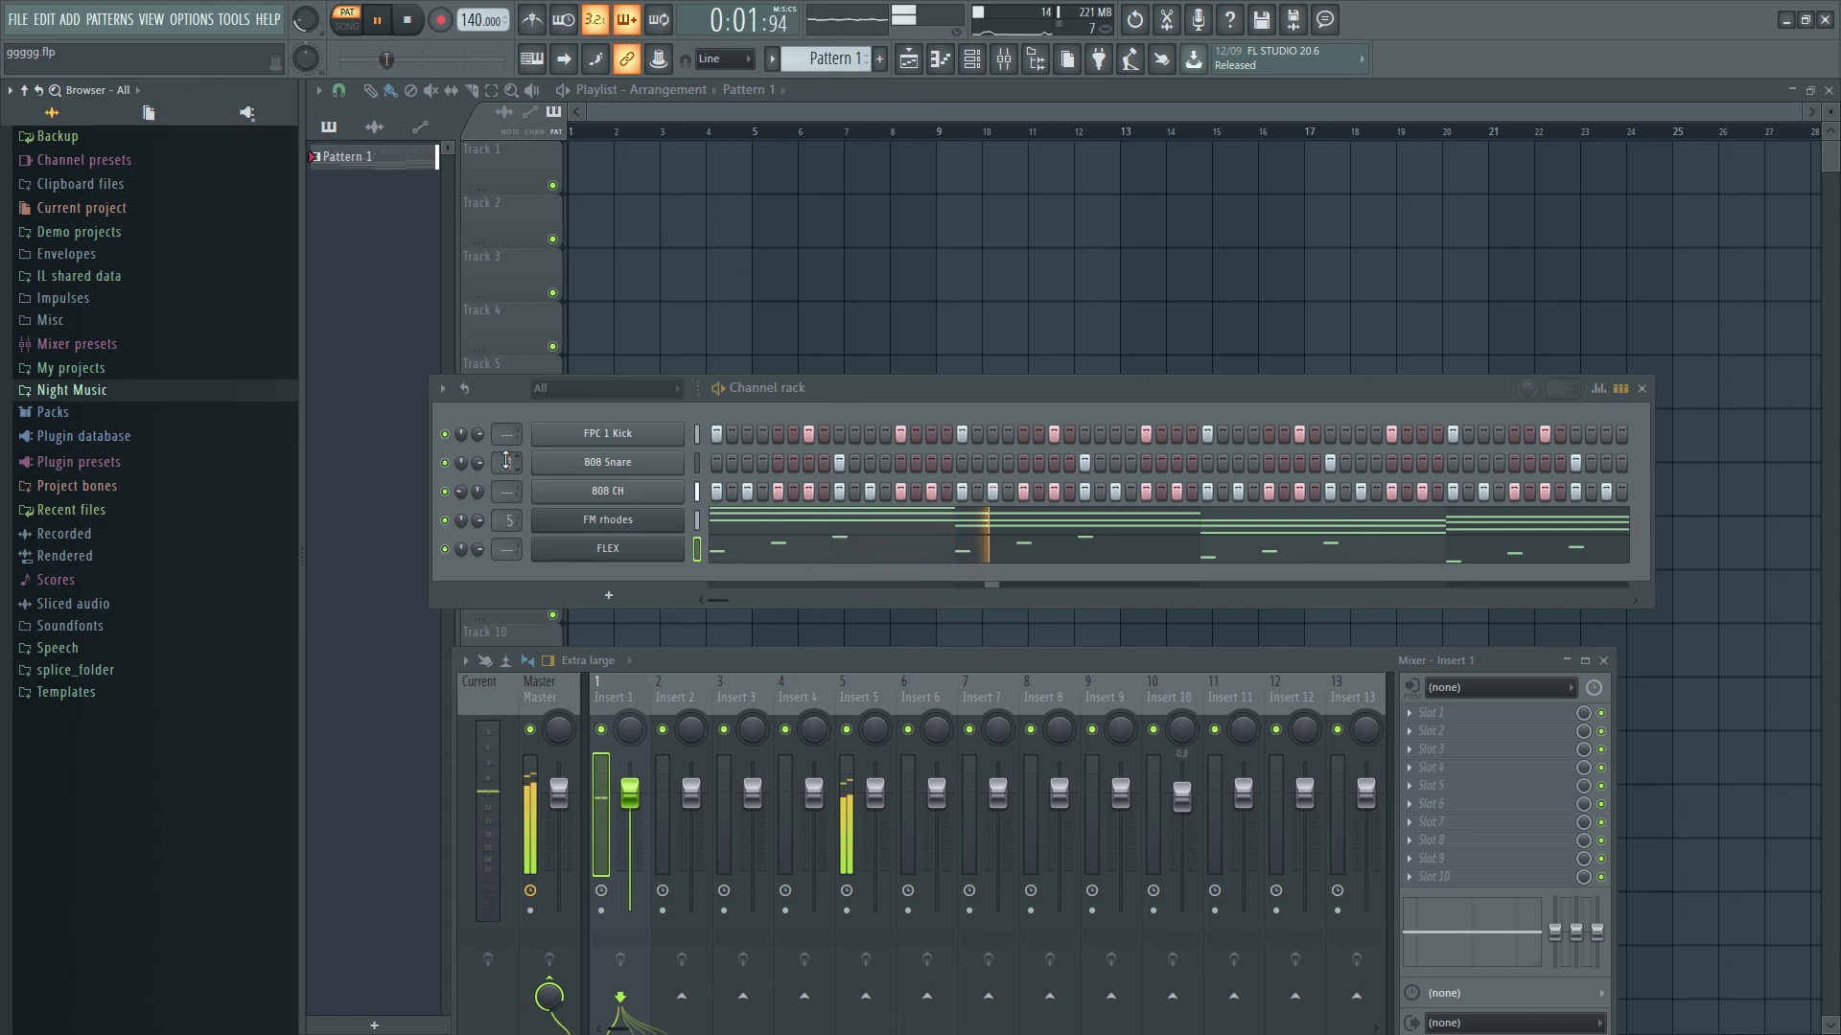
key(space)
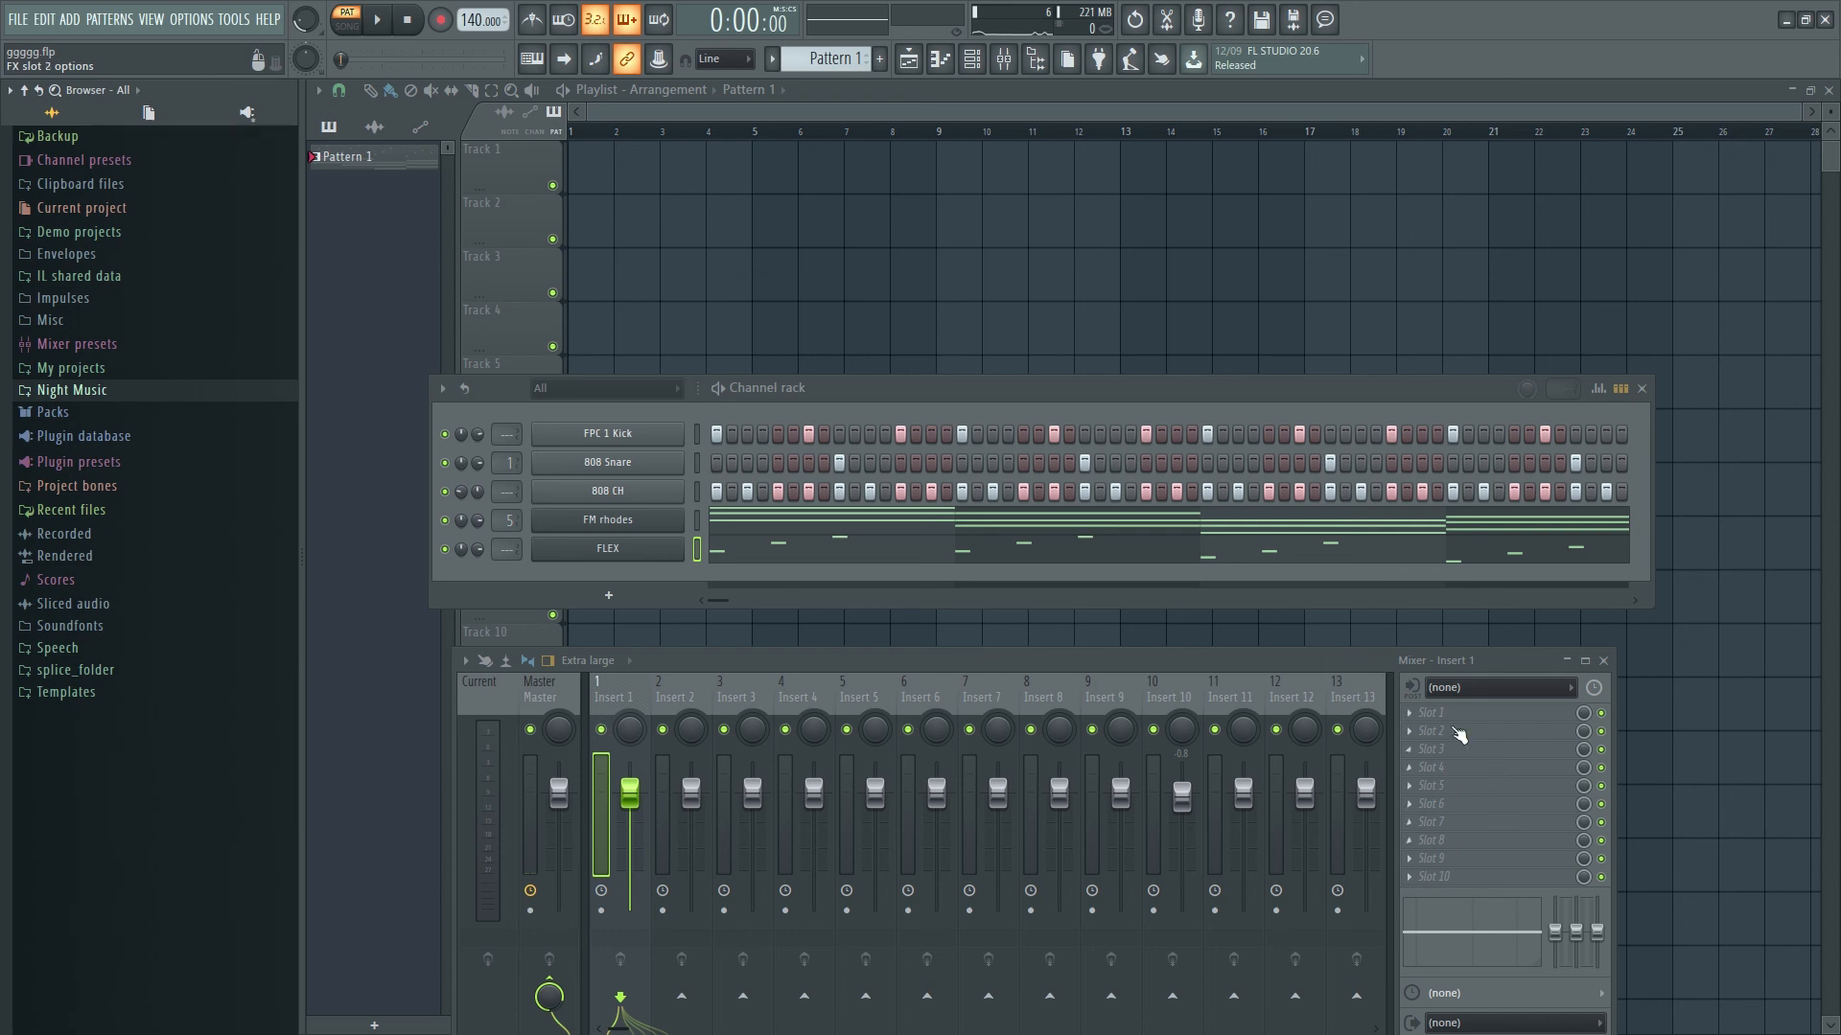
click(1604, 663)
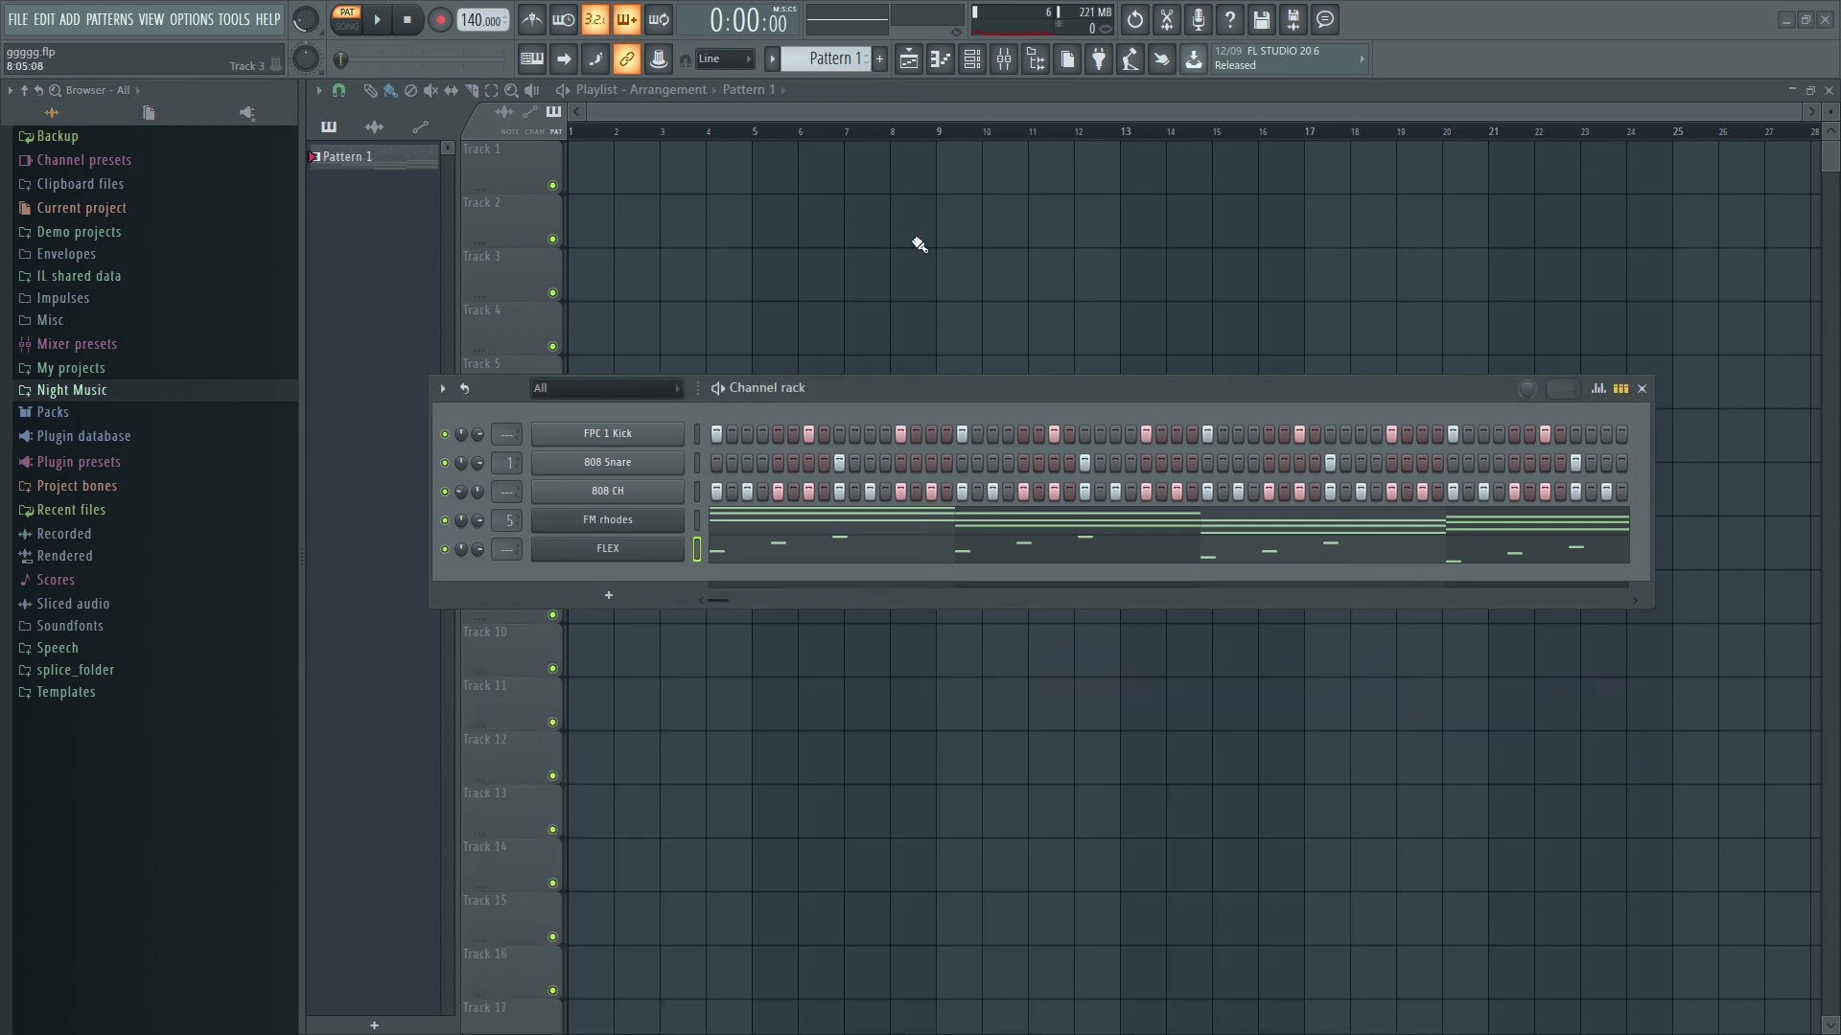
- Split Pattern 1 by channel into FPC 1 Kick, 808 Snare, 808 CH, FM rhodes and FLEX patterns
drag(983, 397, 1028, 389)
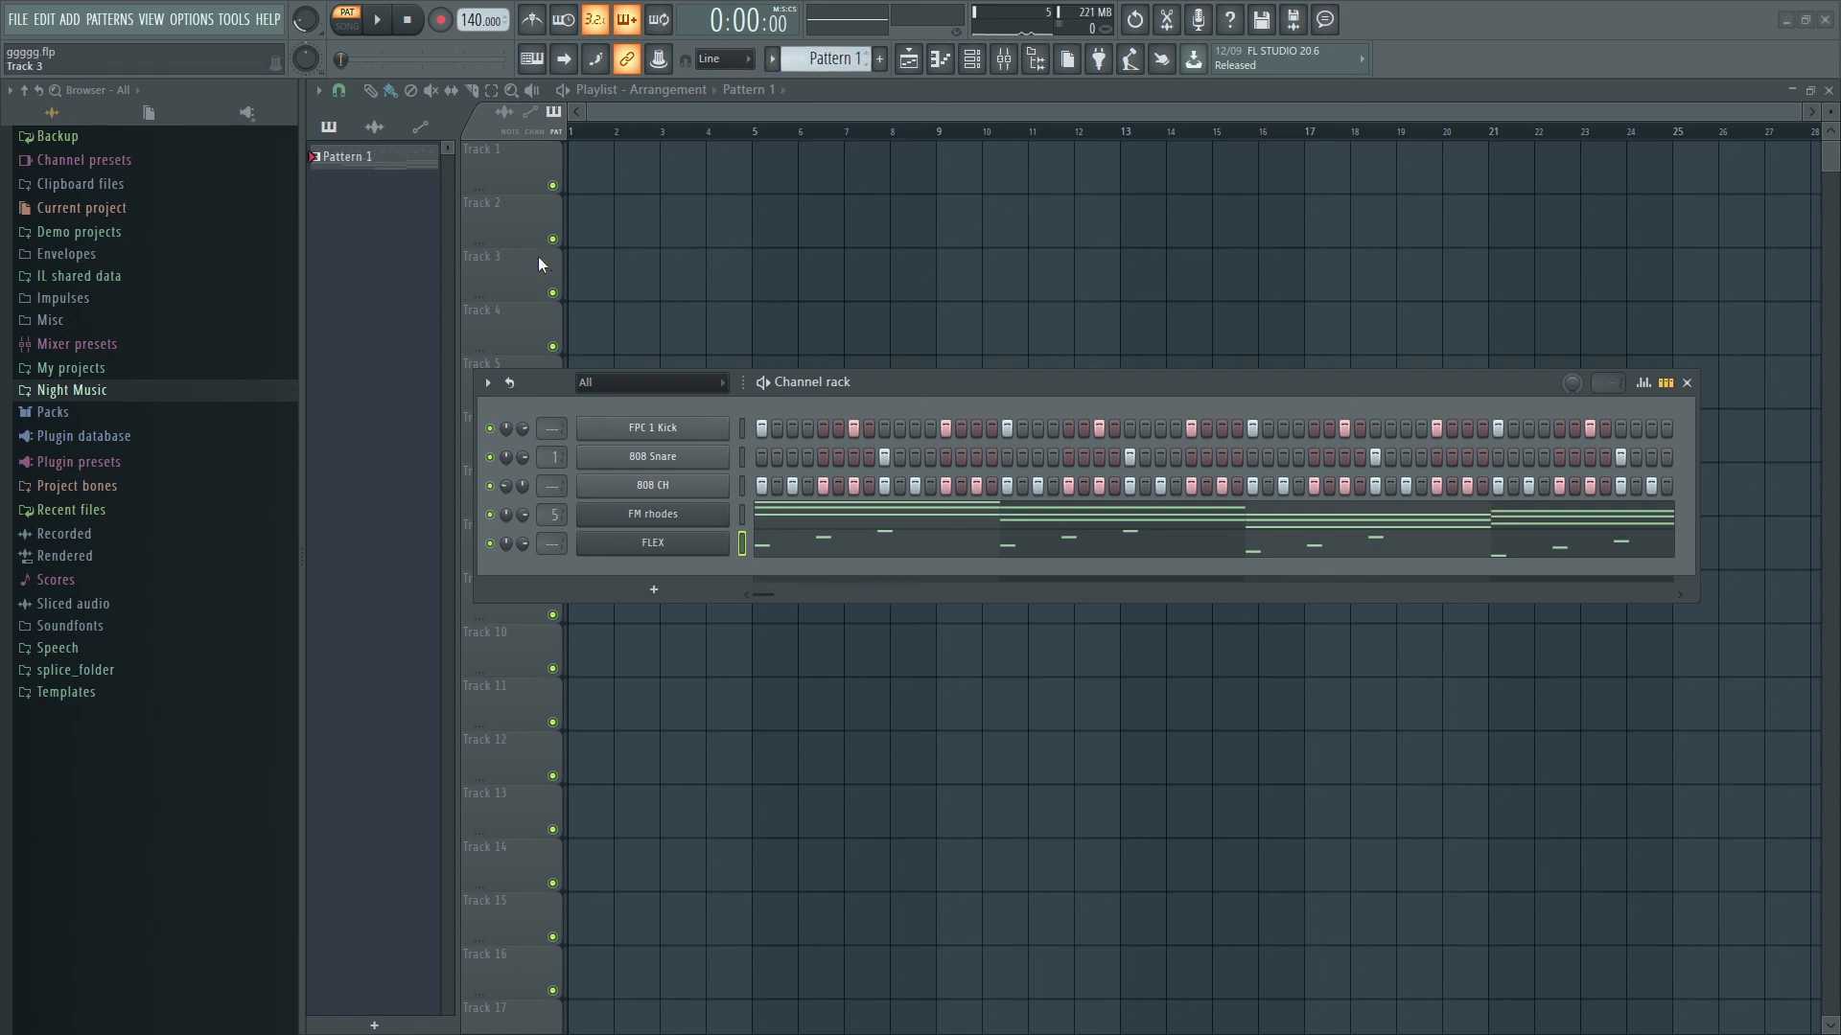
click(832, 58)
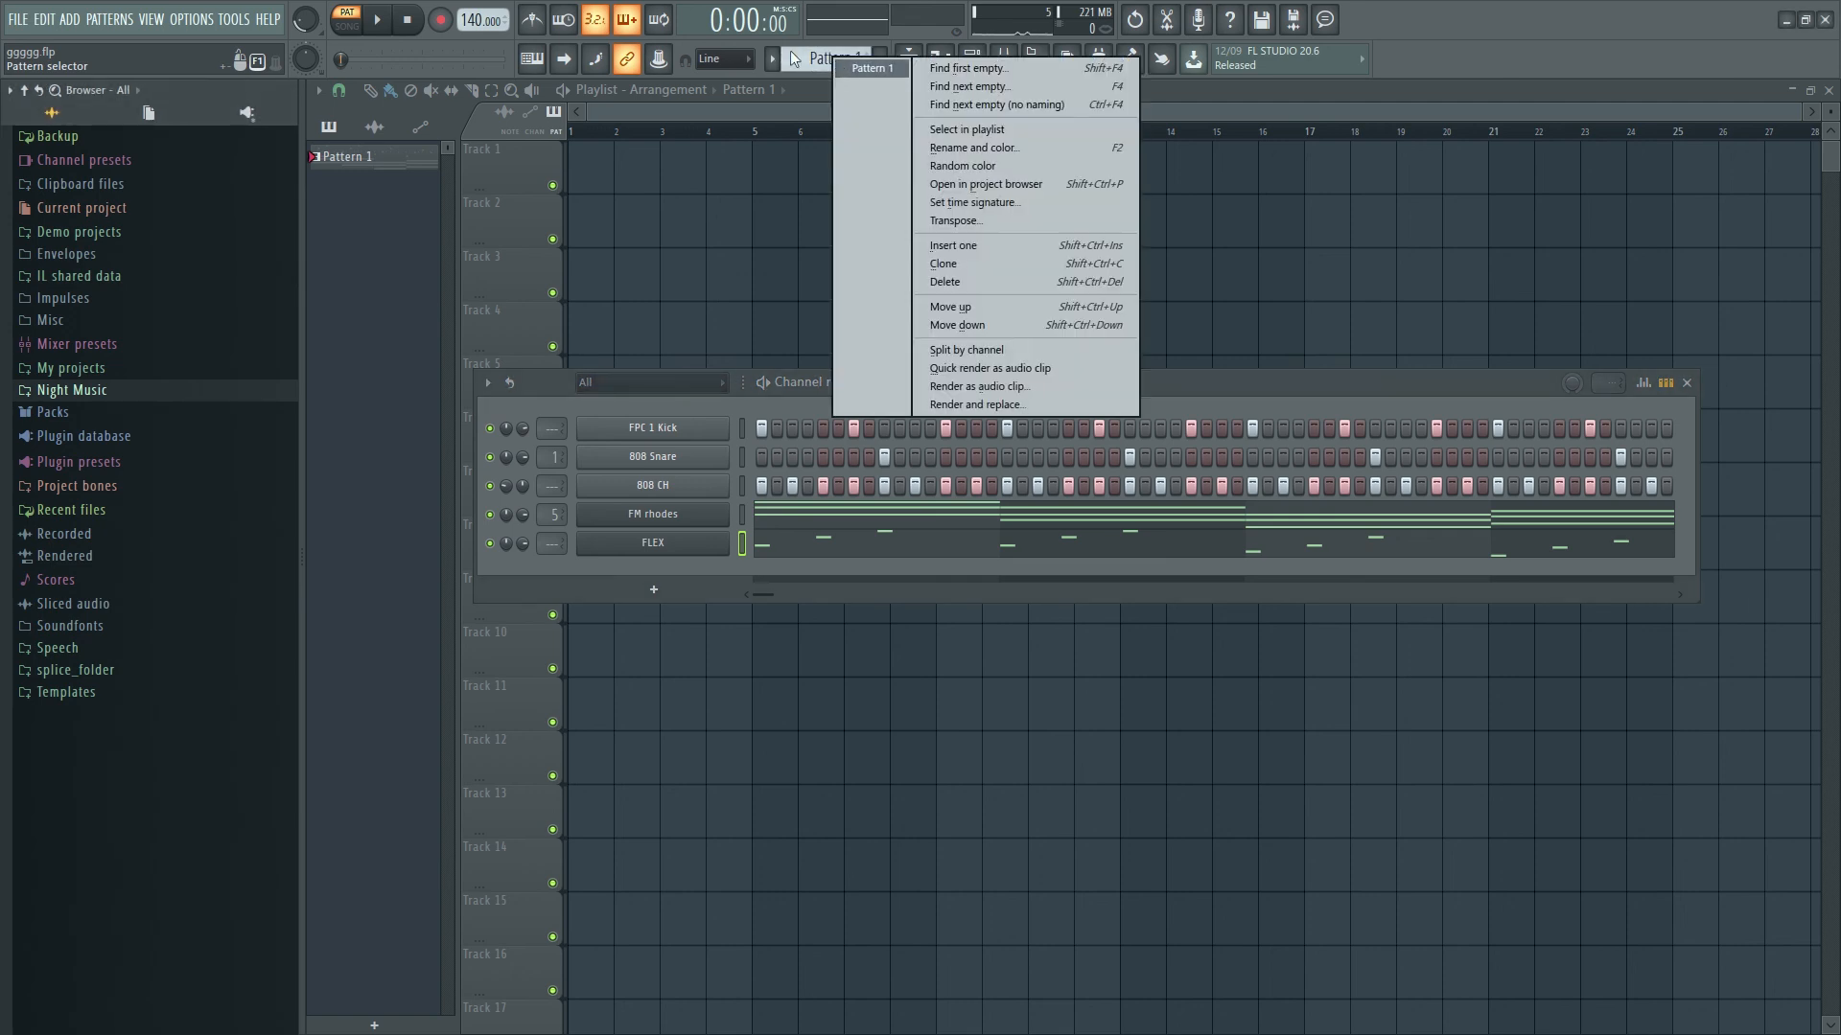
click(794, 59)
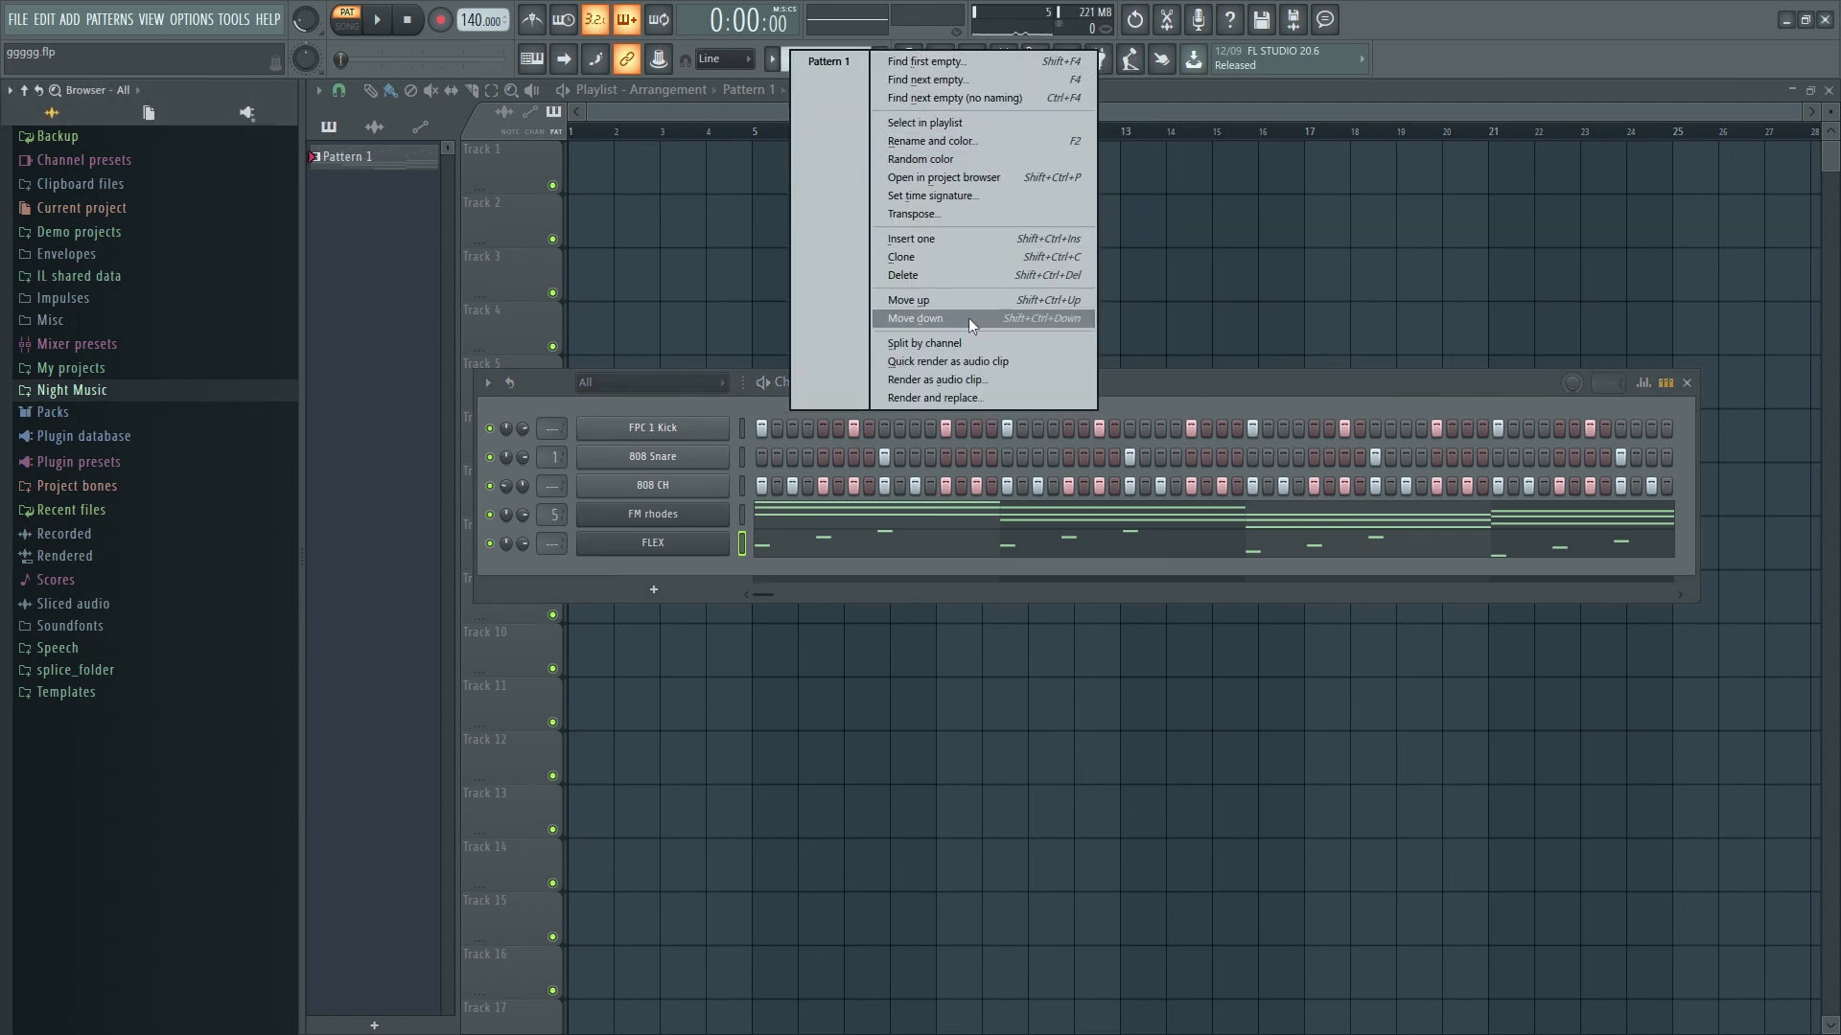
click(968, 343)
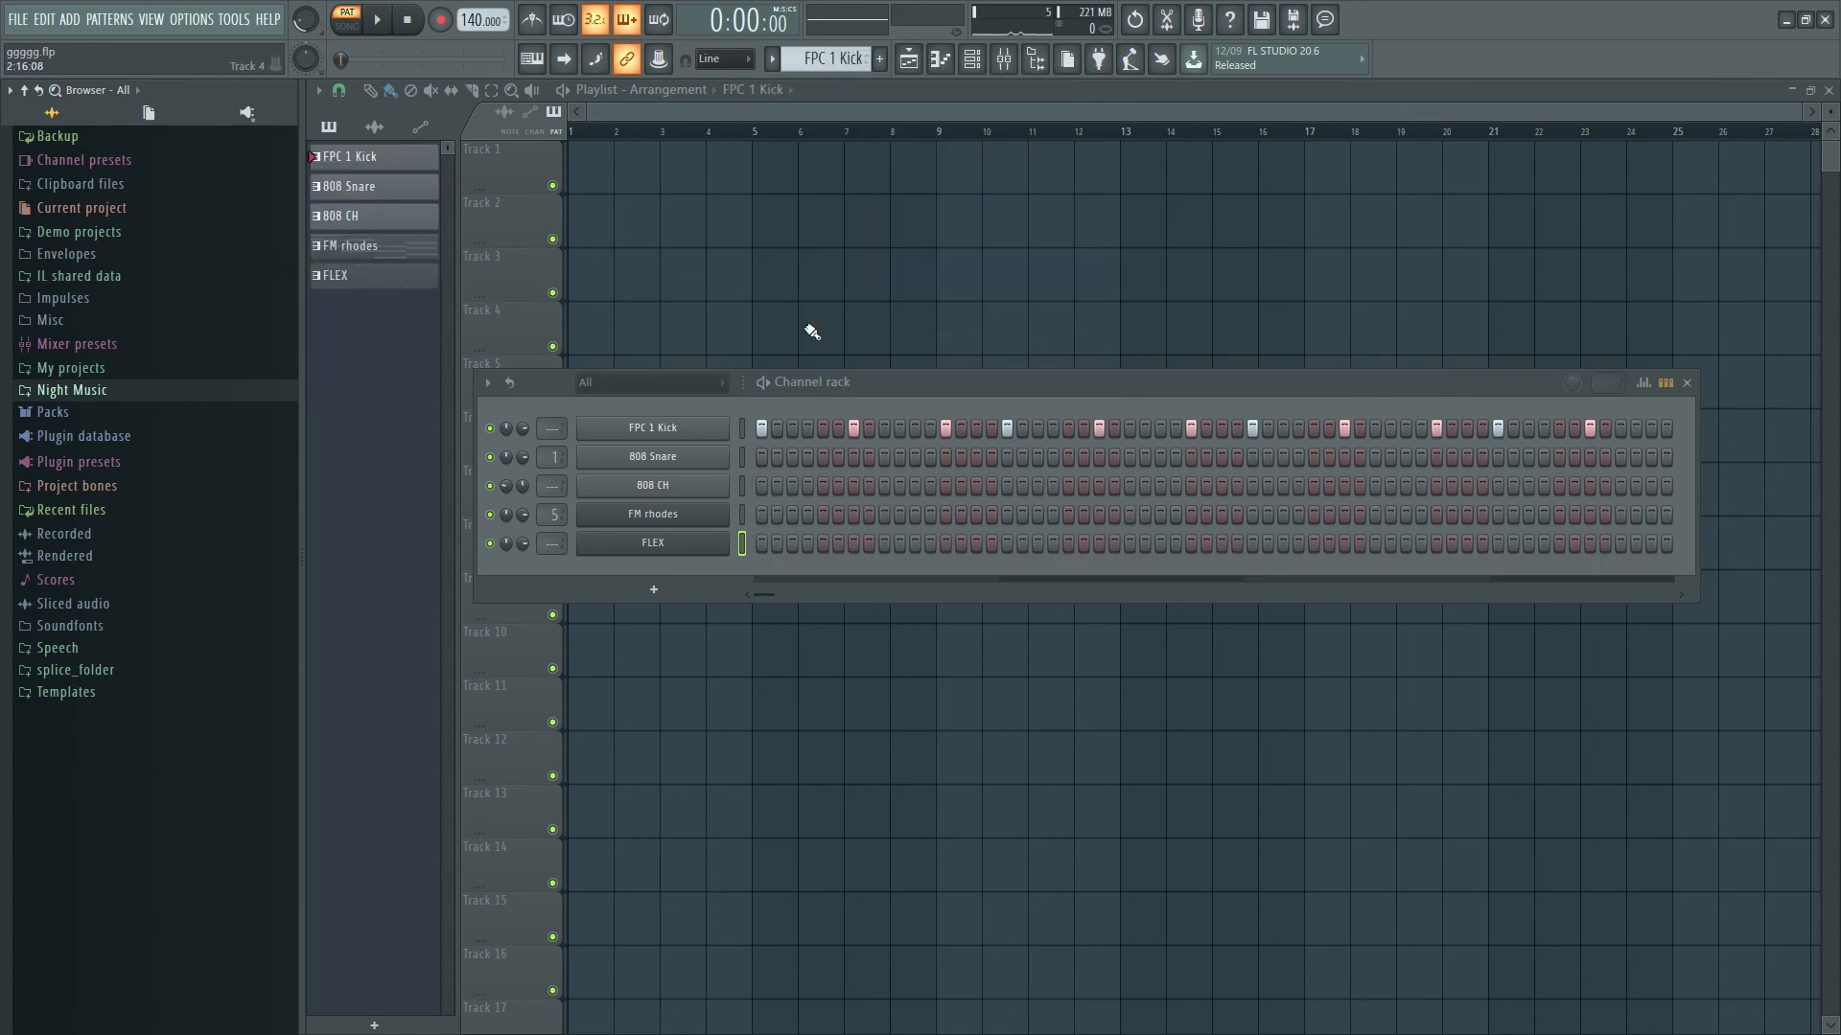
- Hide the channel rack, move FM rhodes above 808 CH, and drop pattern clips into the playlist
click(1686, 384)
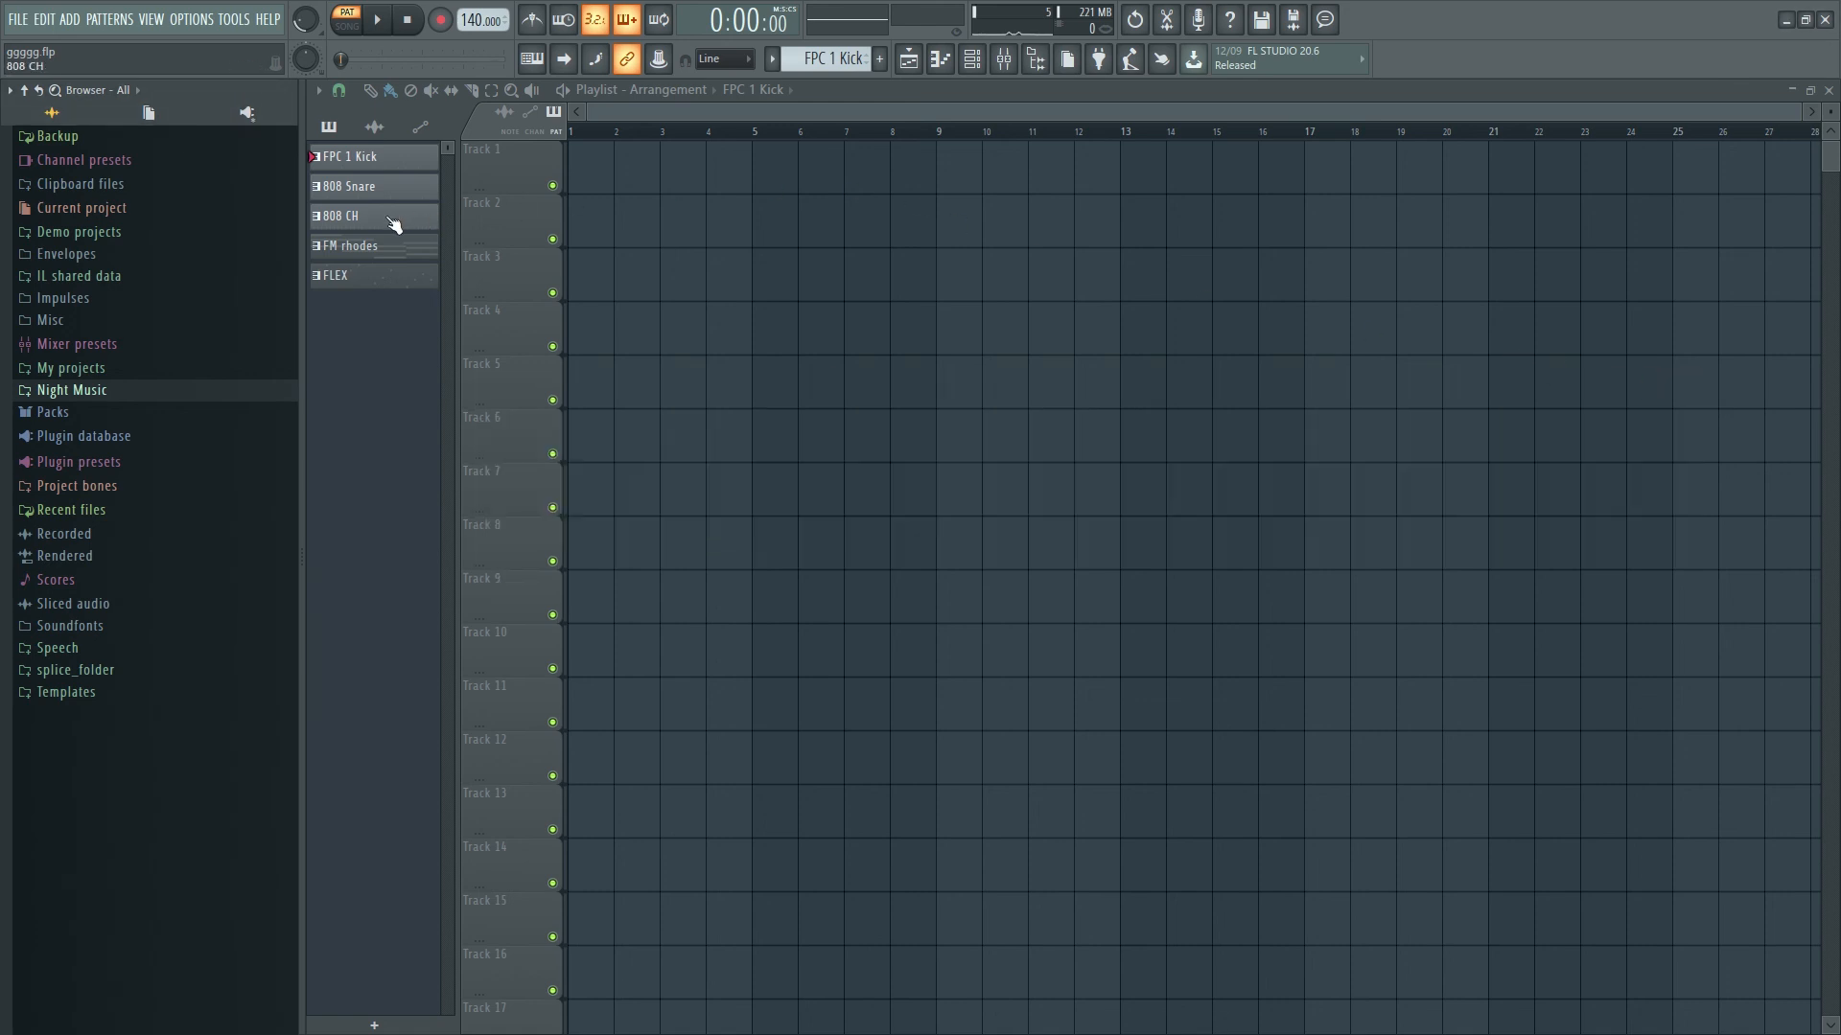
drag(393, 223, 587, 161)
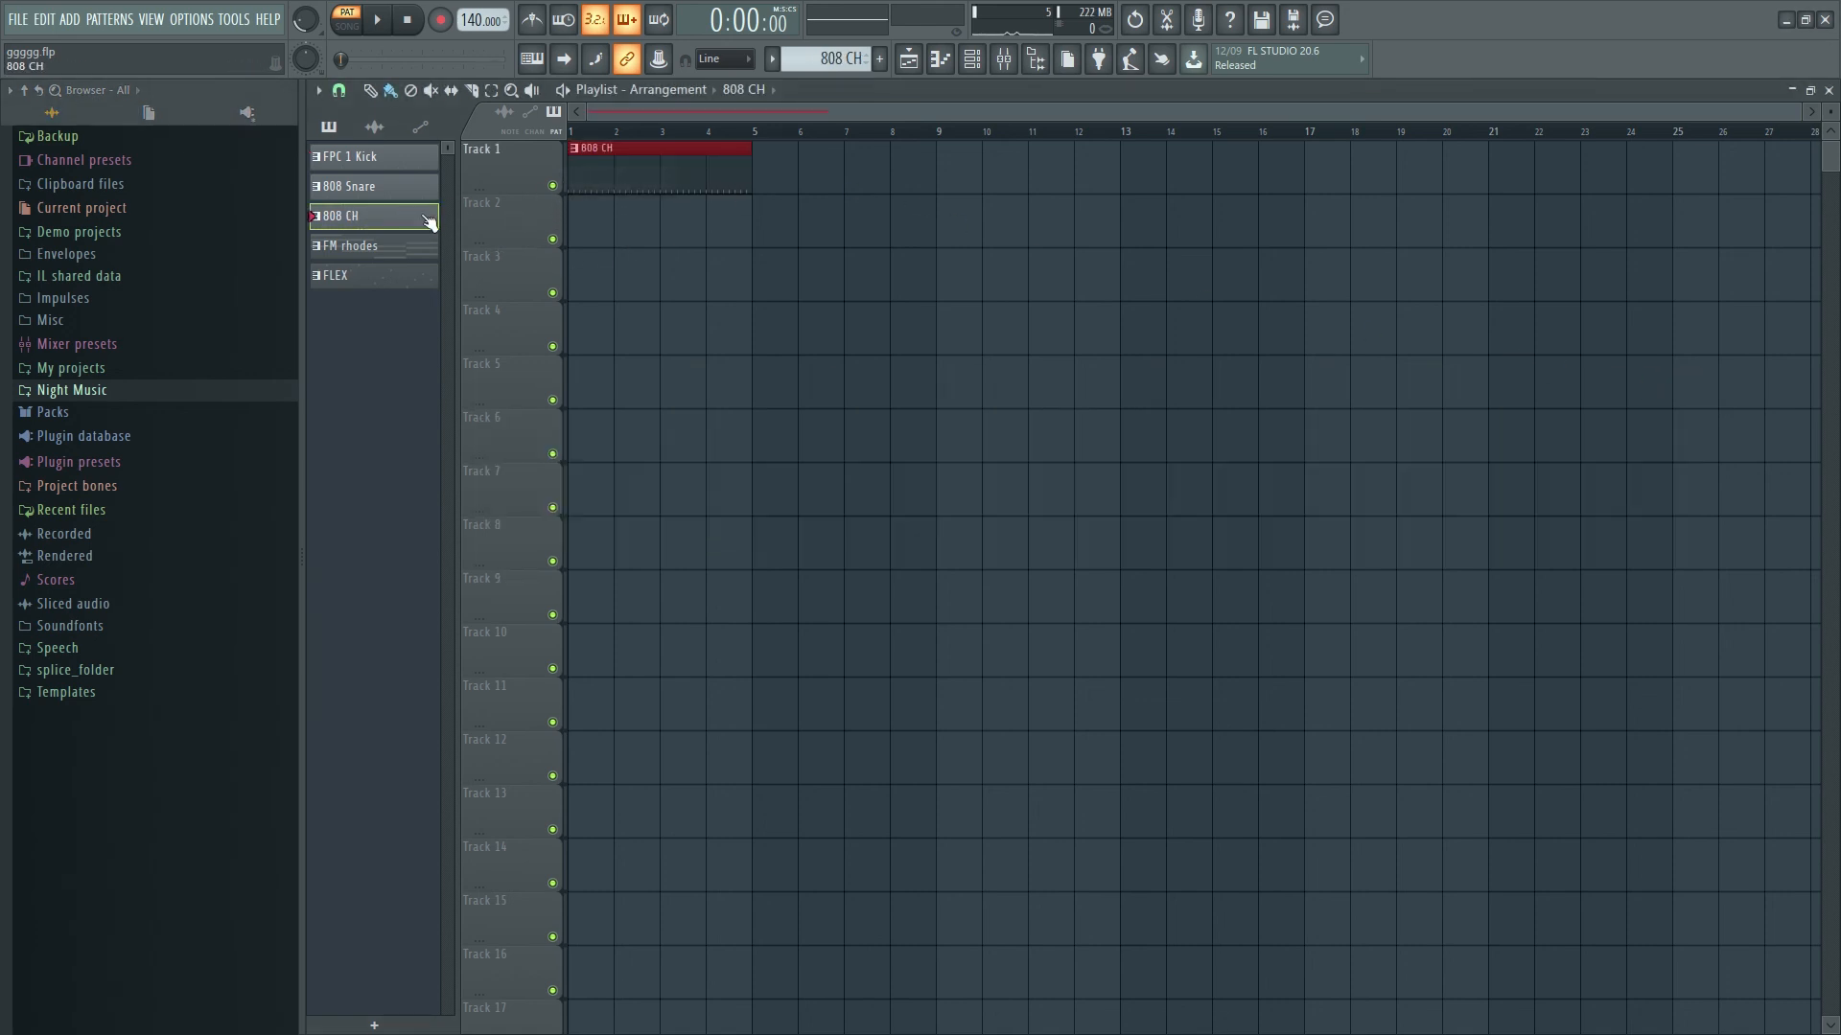
drag(380, 245, 424, 222)
drag(592, 174, 617, 223)
drag(409, 194, 560, 153)
drag(389, 221, 586, 266)
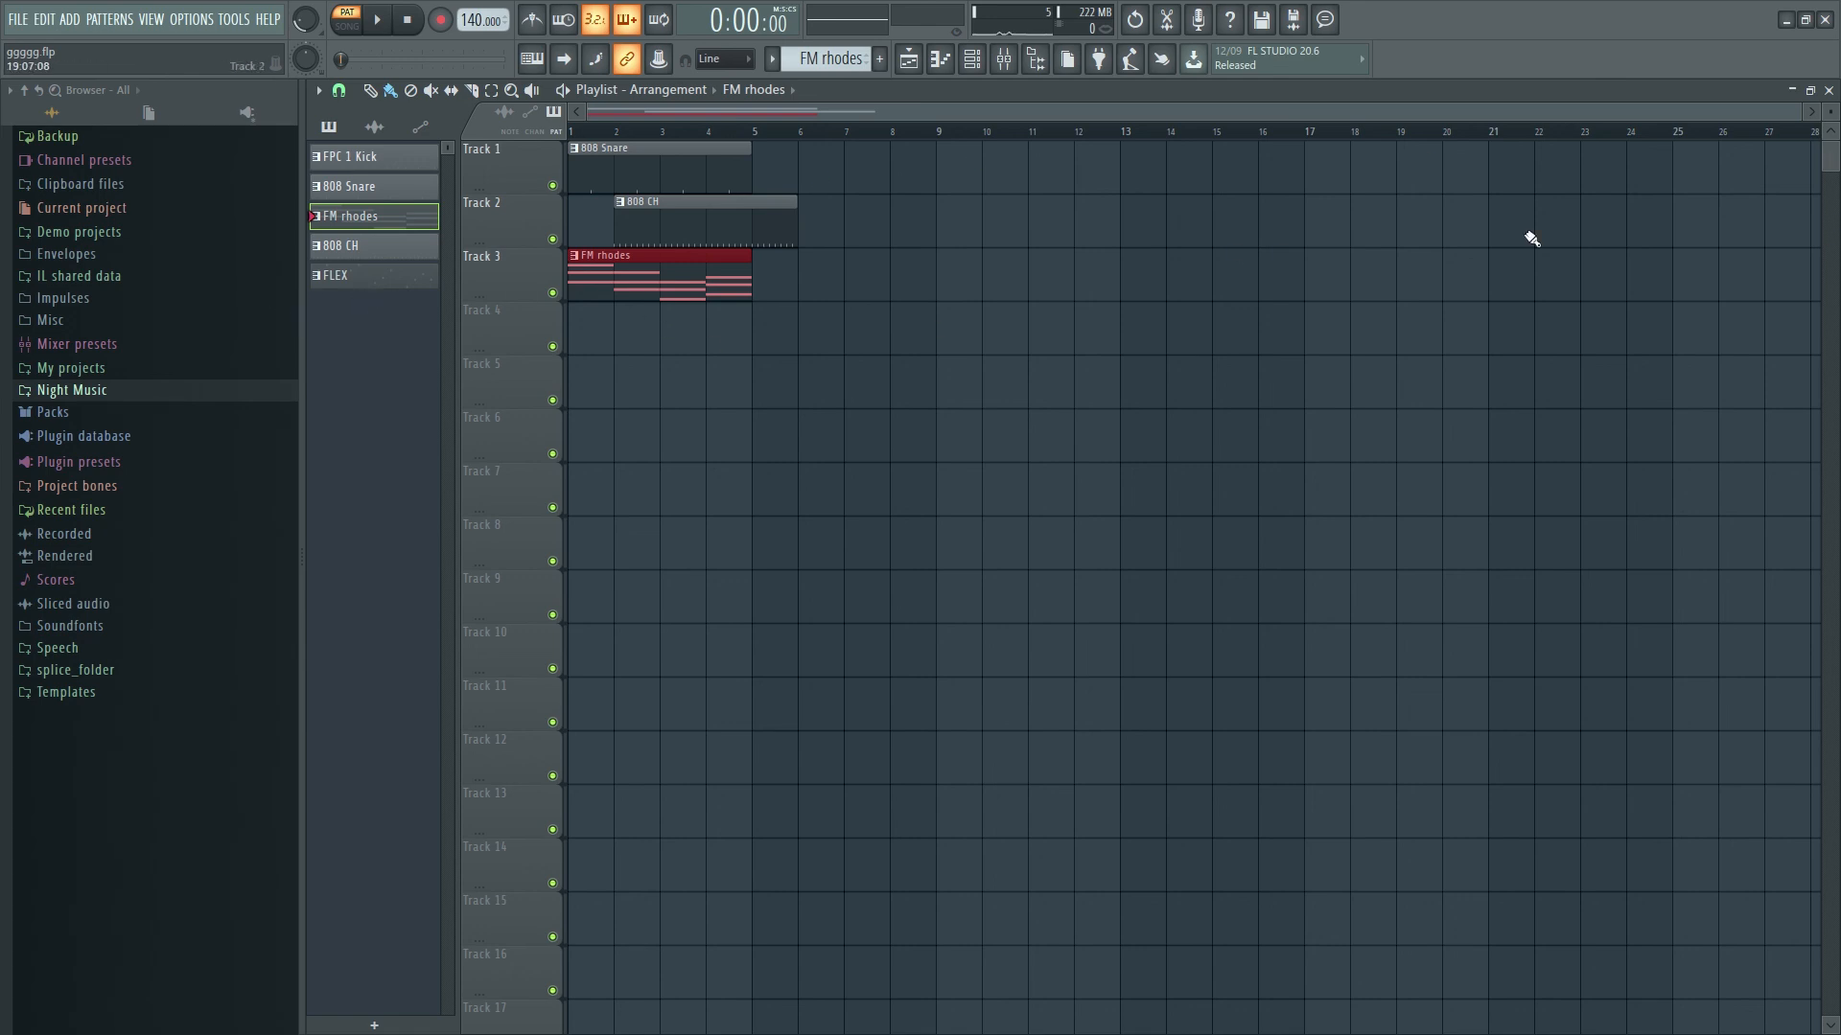
drag(374, 276, 594, 322)
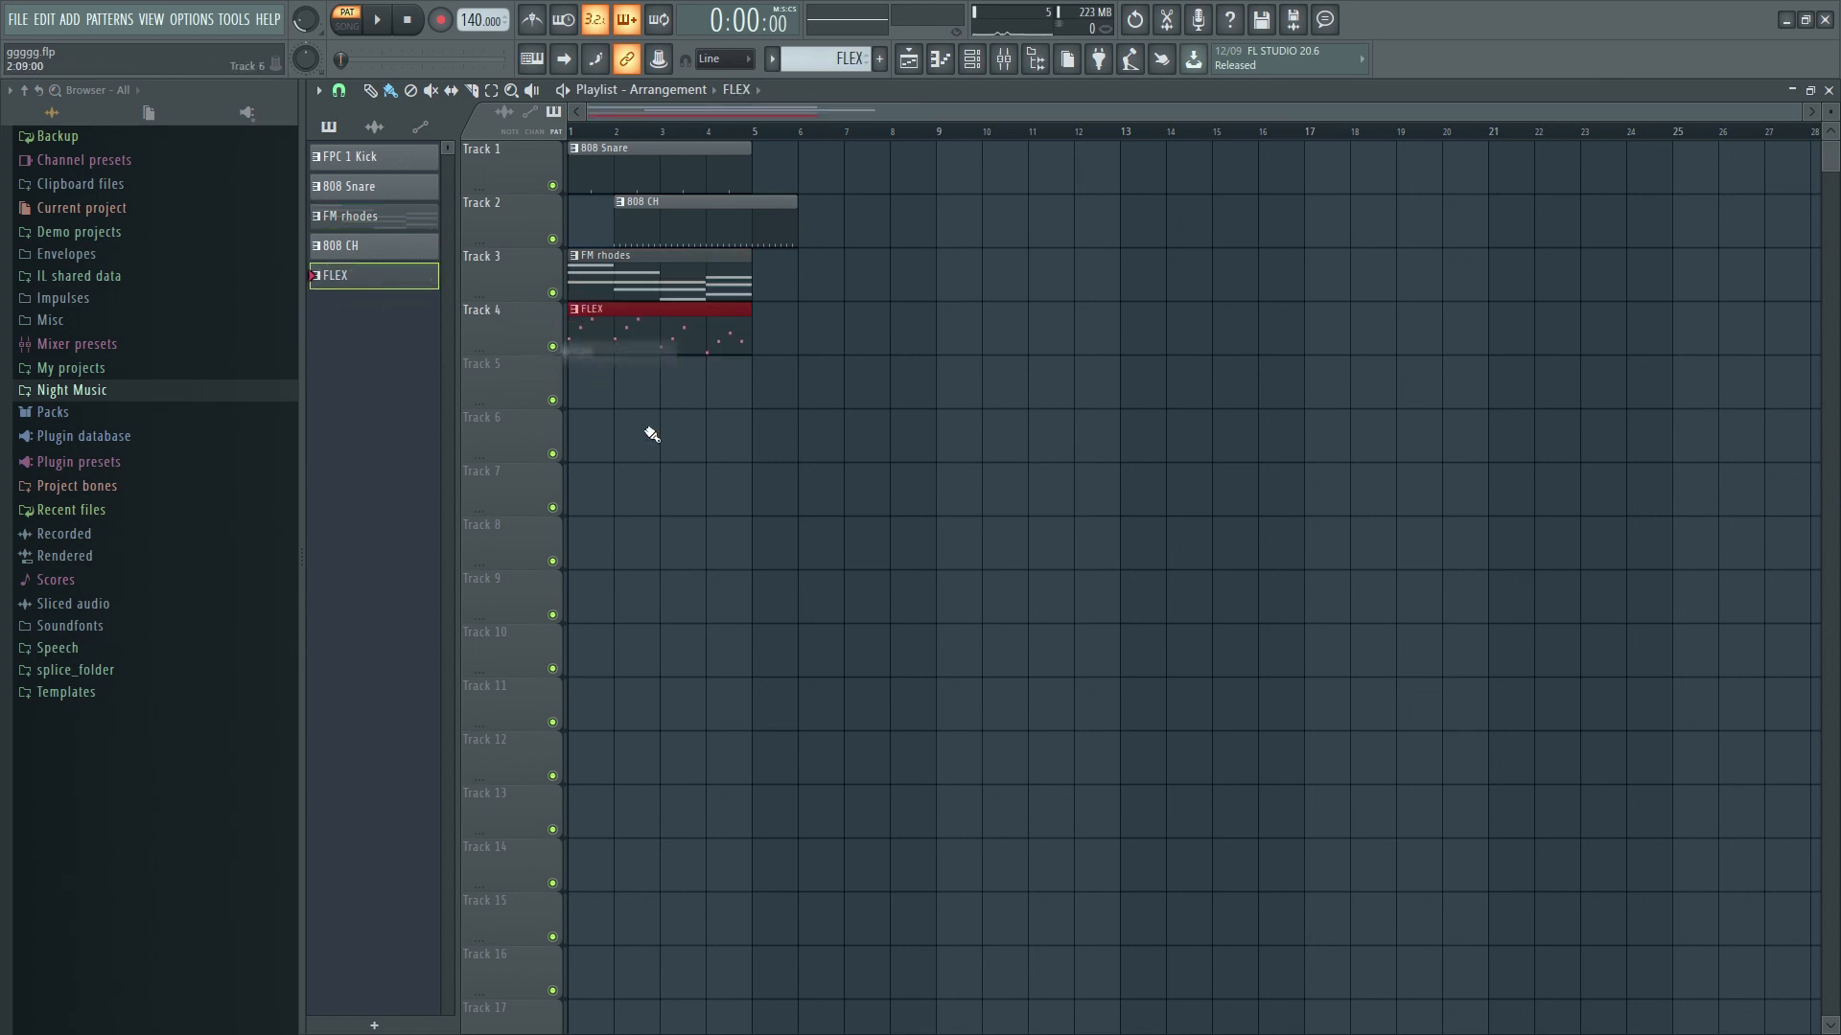
- Delete the 808 CH, 808 Snare, FM rhodes and FLEX clips from the playlist
right_click(640, 222)
right_click(640, 170)
right_click(632, 273)
right_click(636, 331)
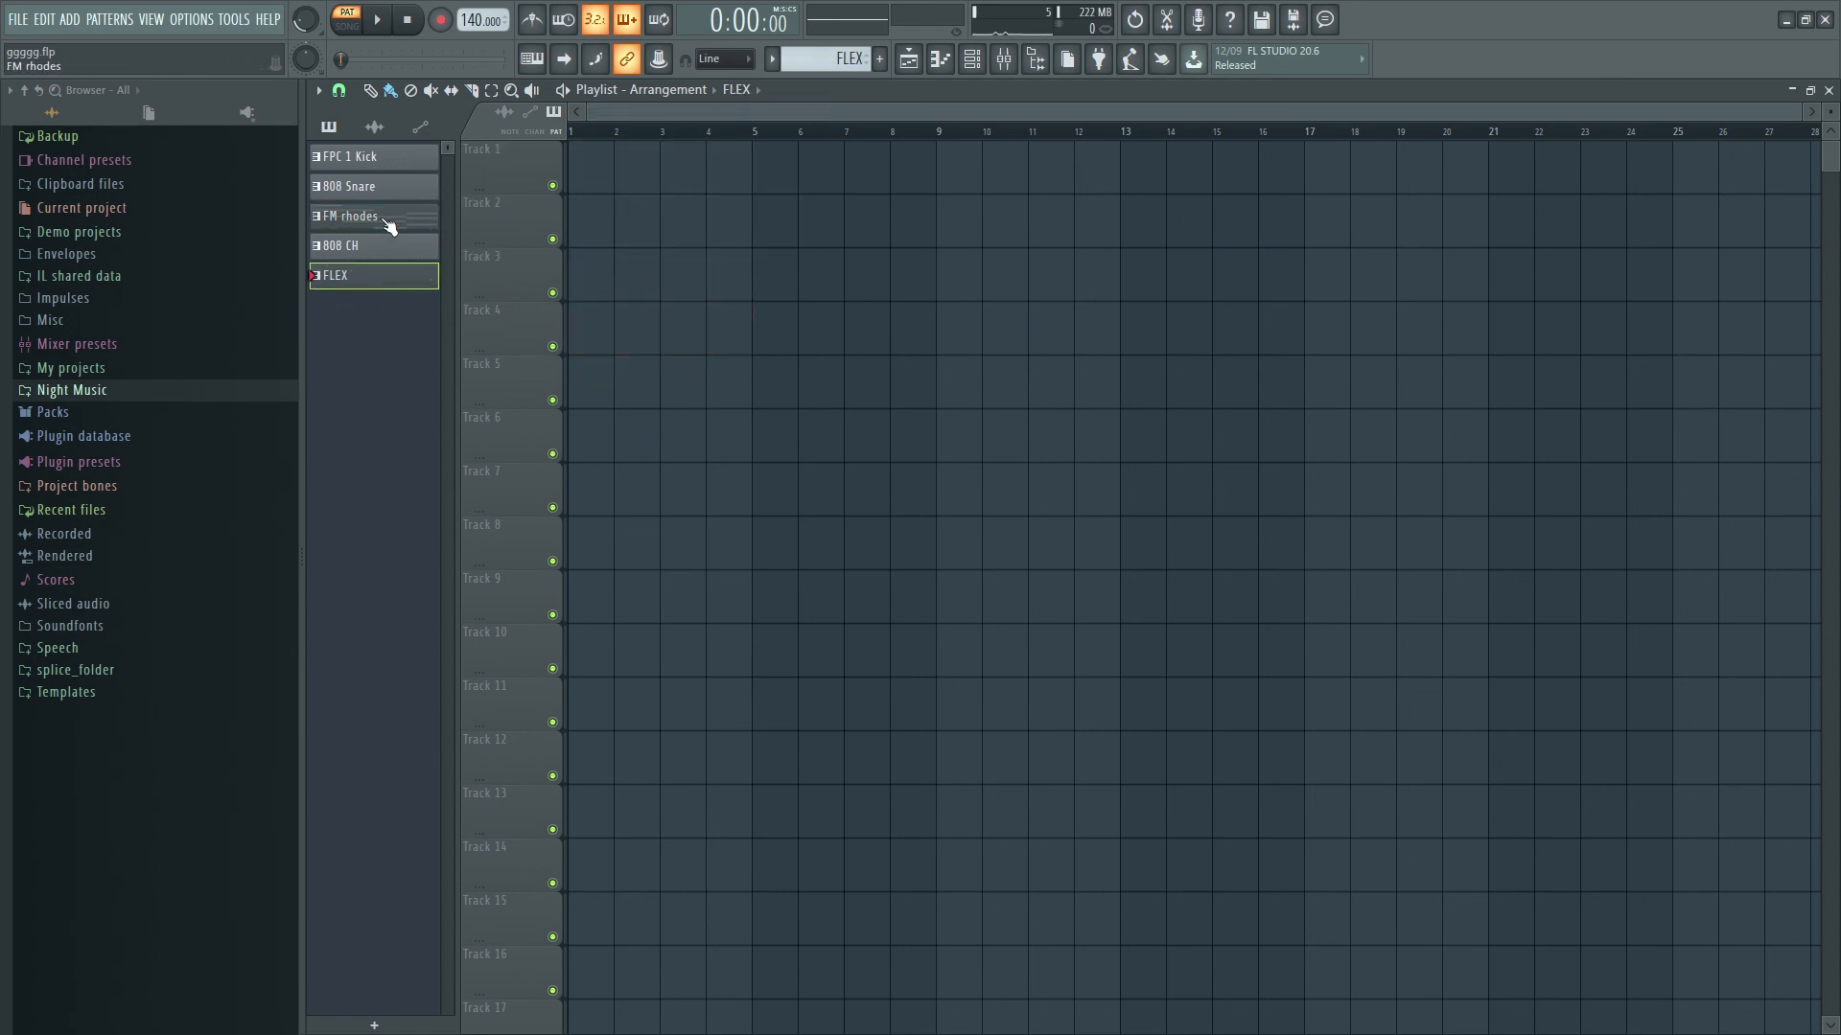